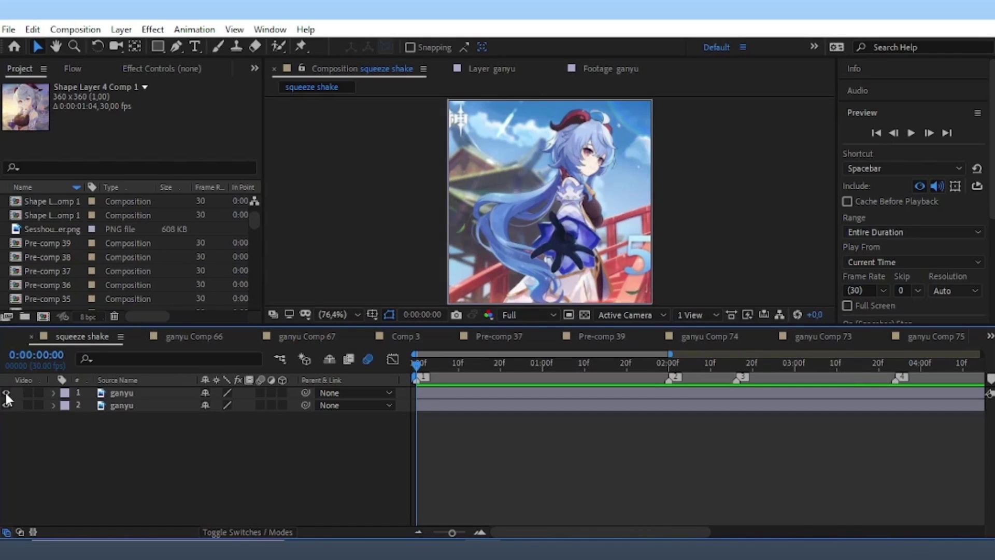
Unhide the top ganyu layer and pre-compose it into ganyu Comp 77, moving all attributes.
left_click(6, 392)
right_click(439, 393)
left_click(494, 476)
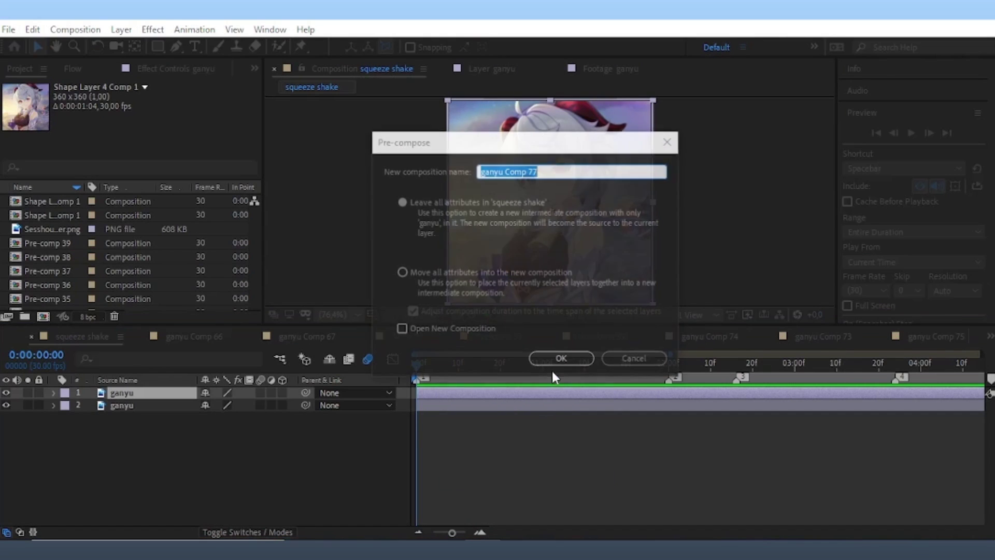
left_click(543, 272)
left_click(548, 360)
Pre-compose the second ganyu layer into ganyu Comp 78 and move the time near one second.
right_click(518, 405)
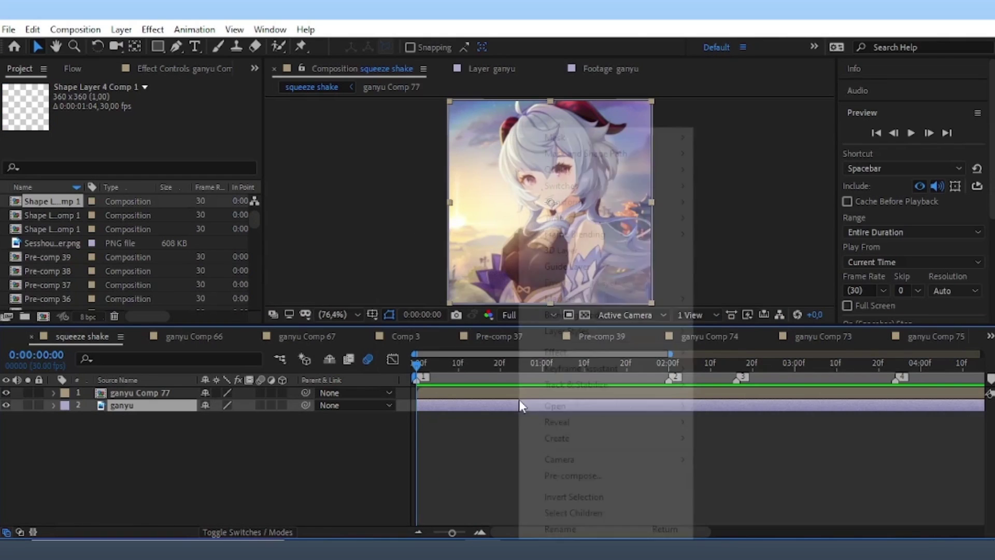
left_click(558, 474)
left_click(554, 363)
left_click(555, 363)
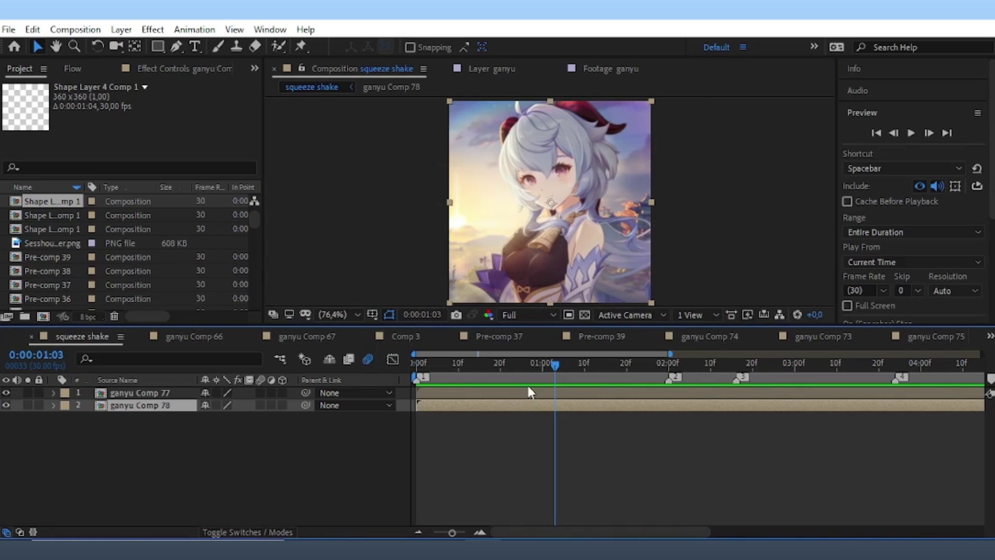
key("Page_Down")
key("Page_Down")
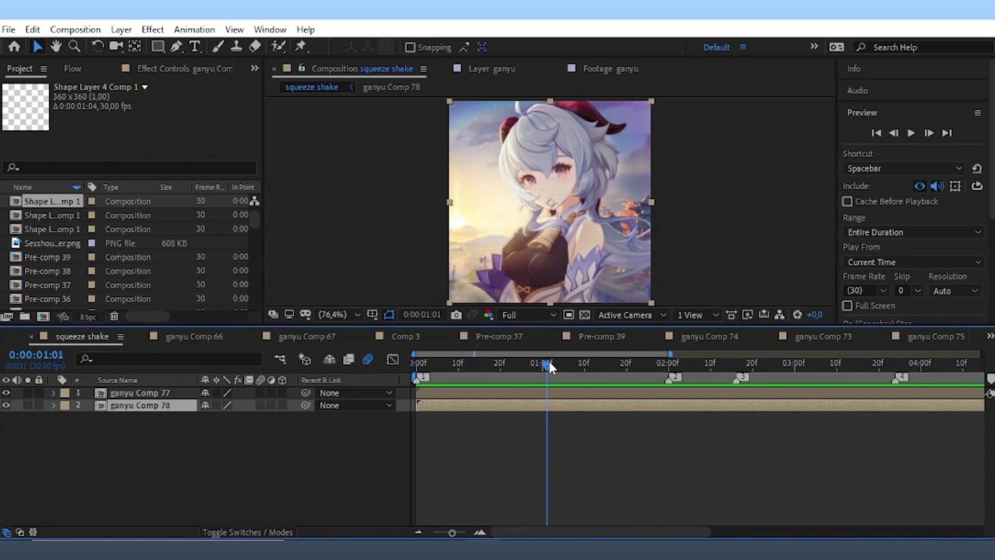
Trim ganyu Comp 77's in-point to 0:00:01:00 with Alt+[, then return to the start.
left_click(542, 371)
left_click(571, 396)
key("alt+bracketleft")
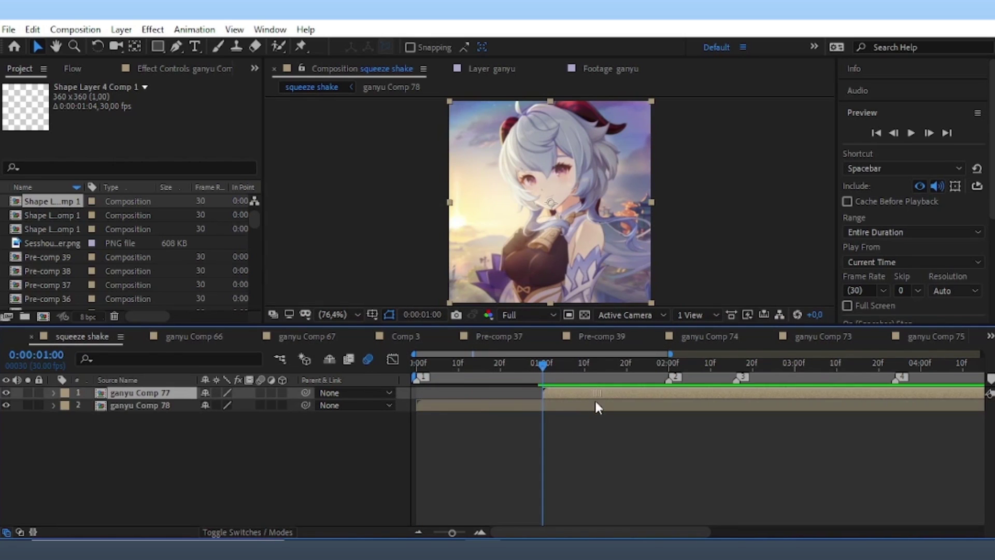
left_click_drag(89, 399, 109, 414)
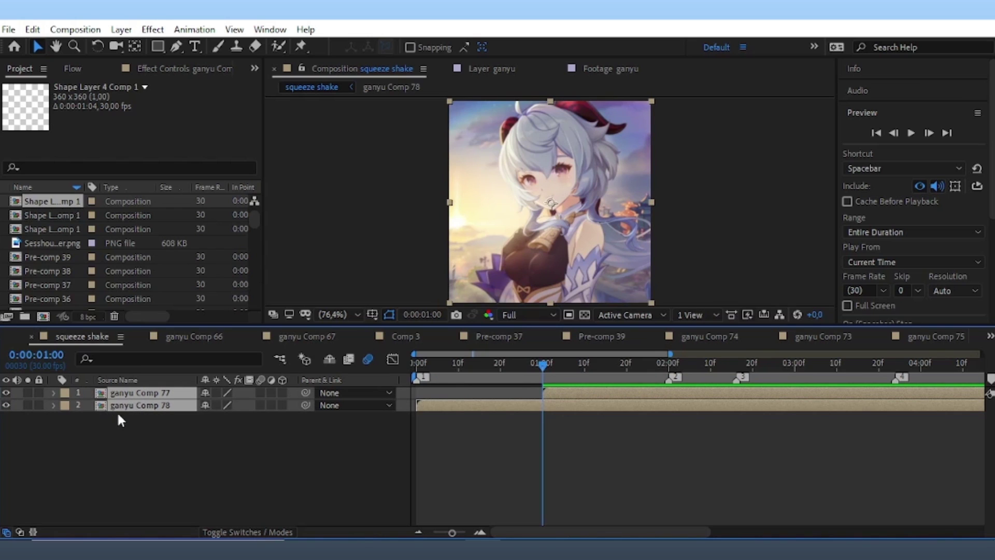
left_click(535, 453)
key("Home")
left_click(444, 406)
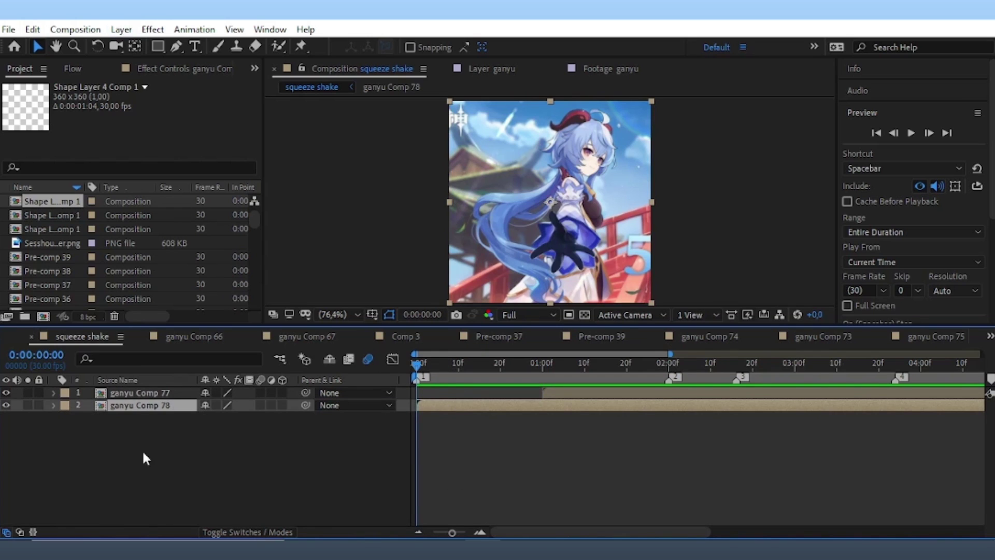
Keyframe ganyu Comp 78's Scale from 100% to 38% at one second with Easy Ease.
left_click(89, 418)
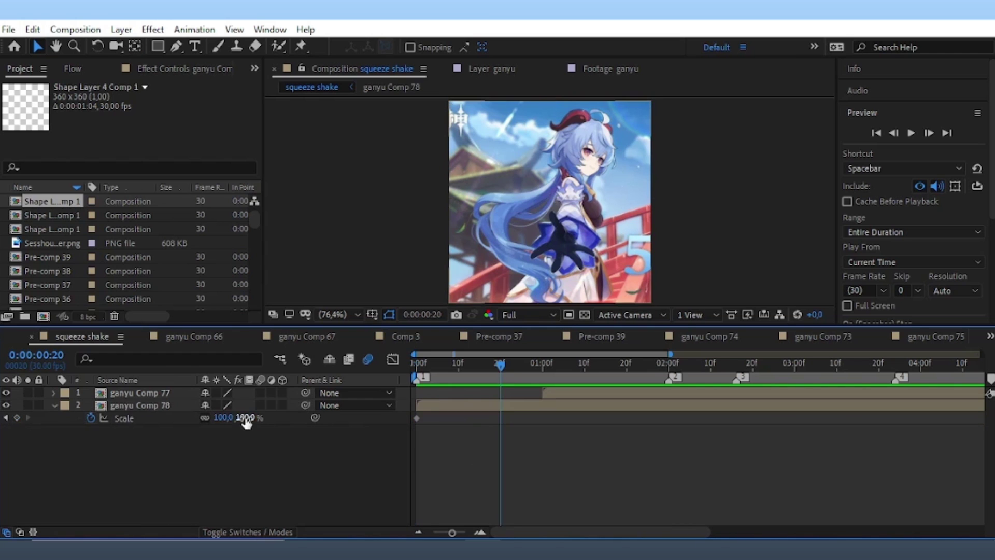
left_click_drag(223, 417, 216, 436)
left_click(506, 424)
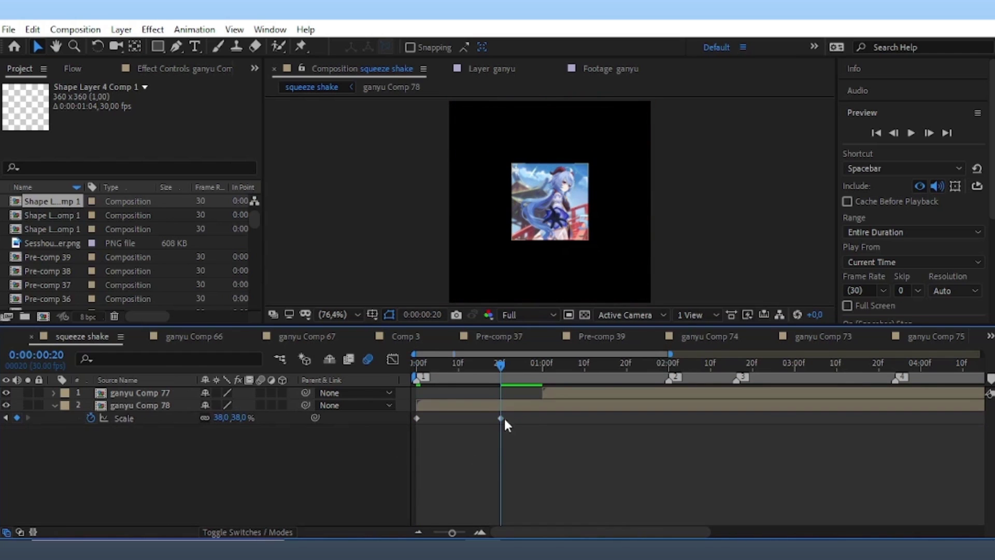
mouse_move(501, 418)
left_mouse_down()
mouse_move(544, 418)
mouse_move(412, 432)
left_mouse_up()
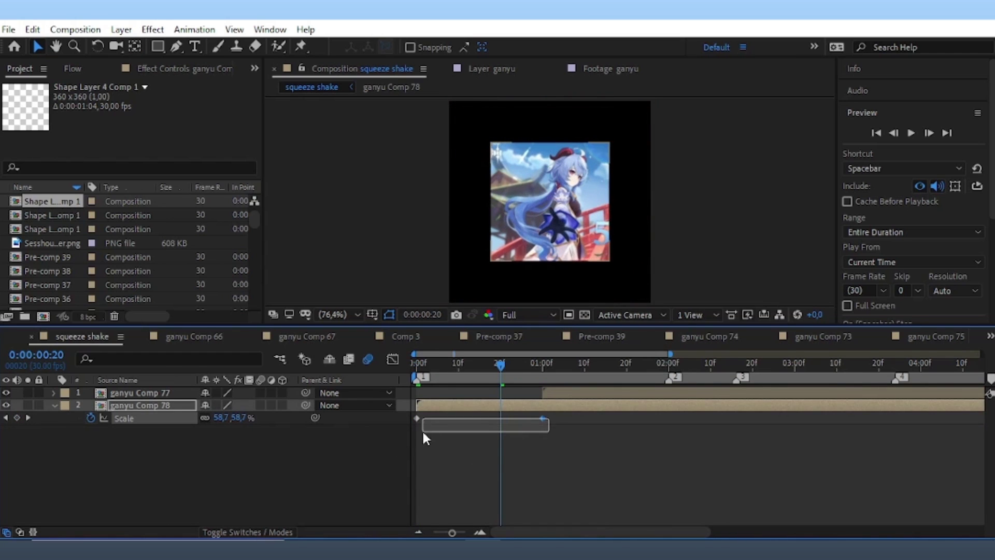
key("F9")
Reshape the scale value curve in the Graph Editor for an overshoot, then preview the shrink.
left_click(393, 359)
right_click(493, 447)
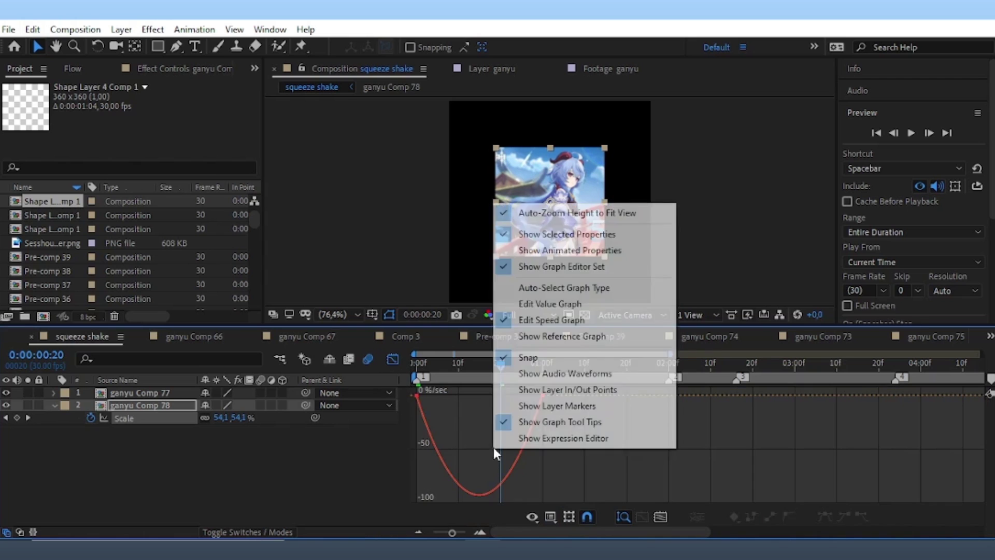
left_click(541, 324)
left_click(526, 315)
right_click(483, 479)
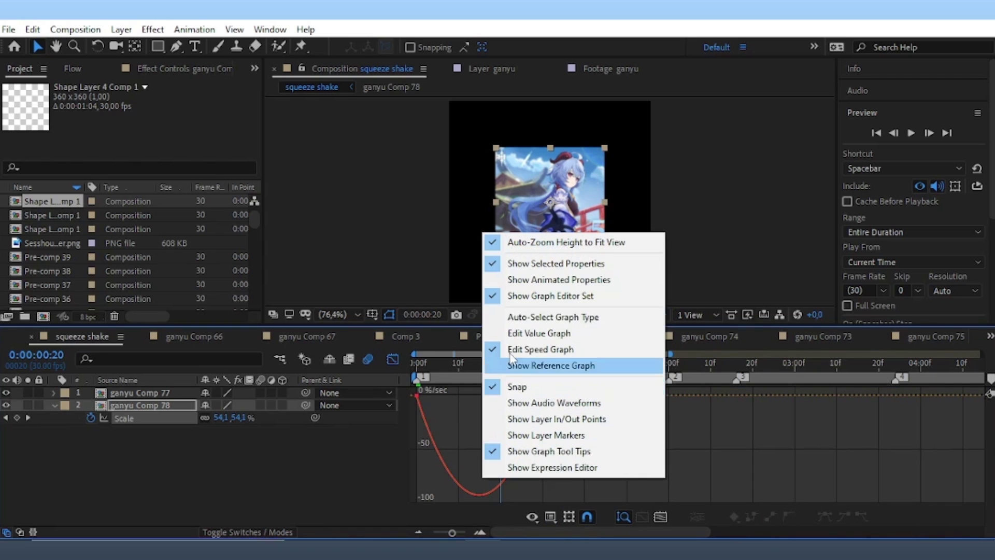
left_click(539, 332)
left_click(506, 472)
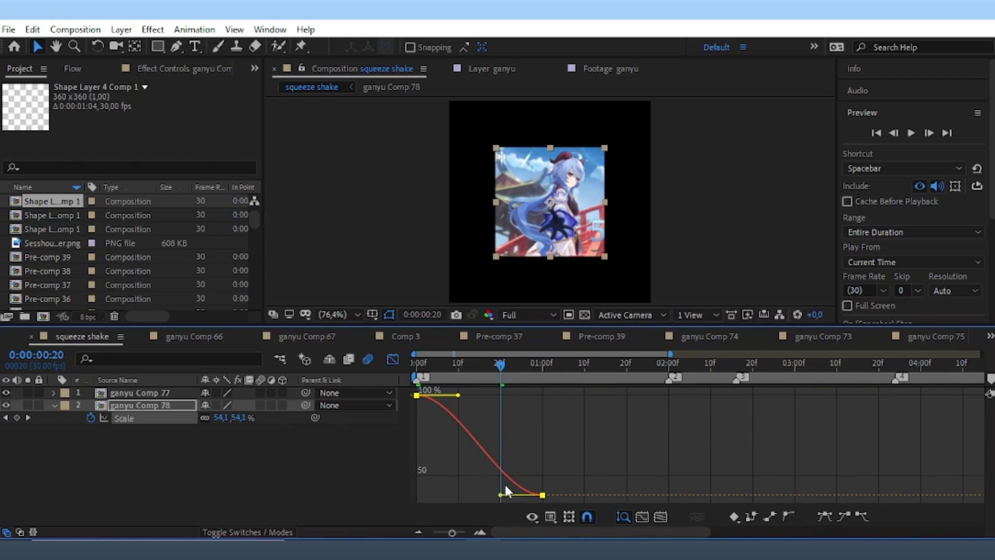
left_click_drag(501, 495, 535, 395)
left_click_drag(459, 430, 527, 406)
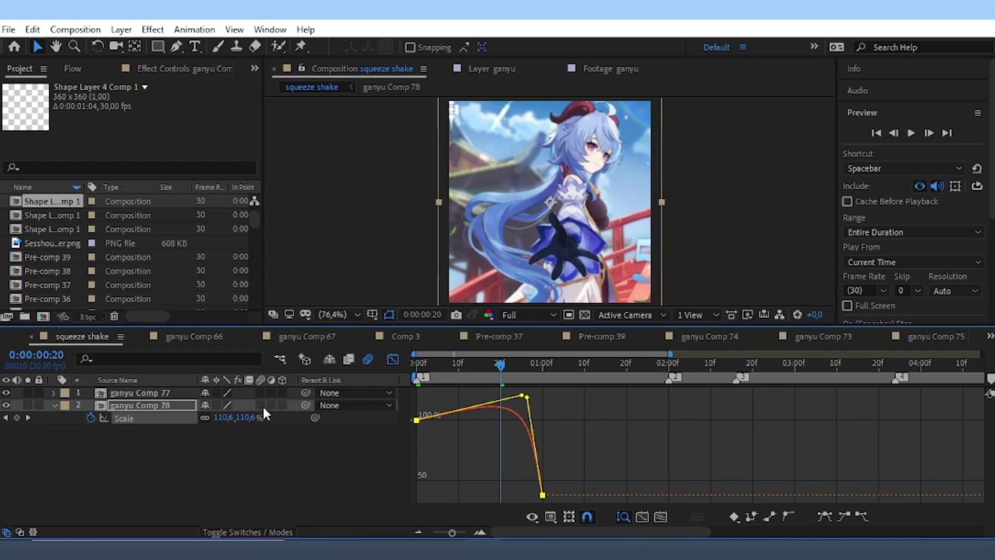
left_click(466, 371)
key("space")
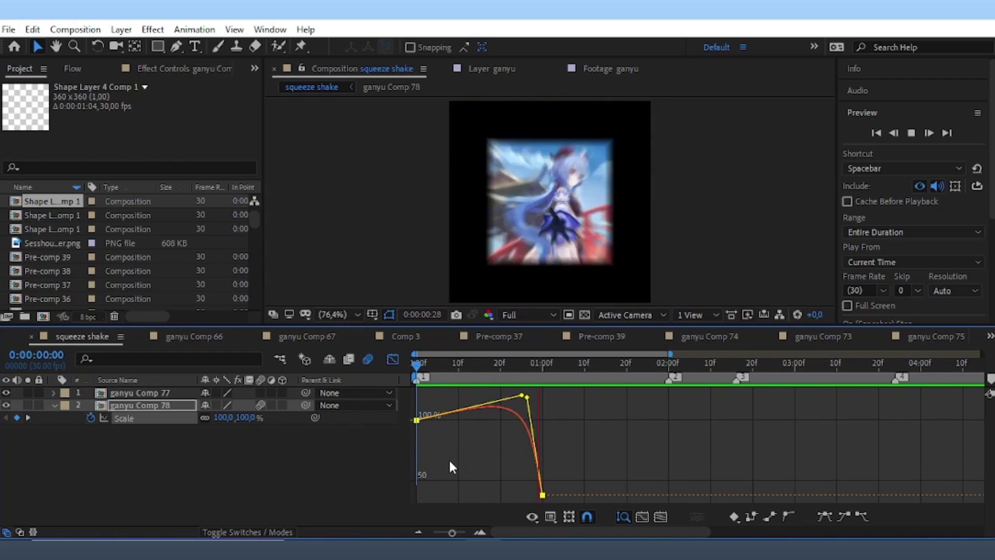
left_click(392, 359)
Keyframe ganyu Comp 77's Scale at 414% at one second and apply Easy Ease.
left_click(539, 364)
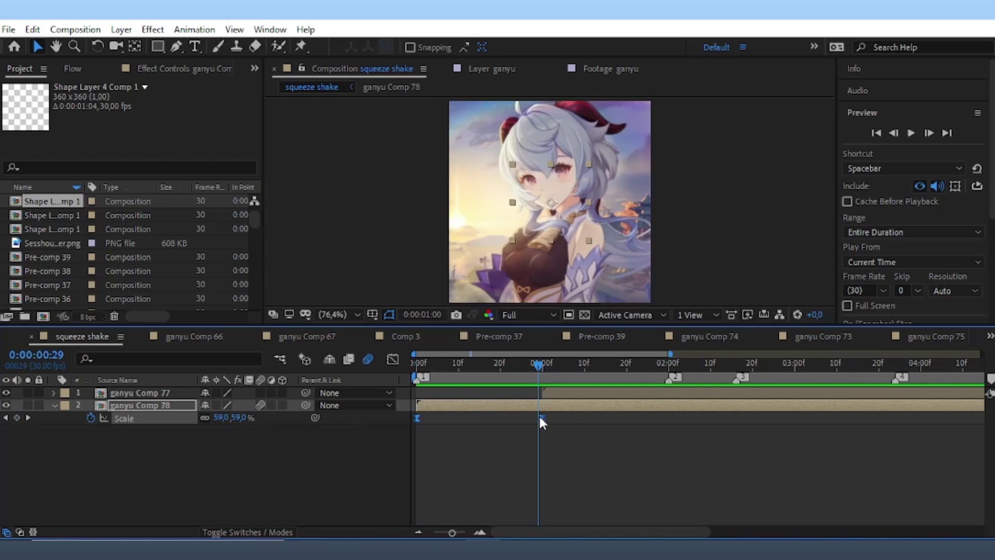
mouse_move(548, 373)
left_mouse_down()
mouse_move(541, 389)
mouse_move(669, 406)
left_mouse_up()
left_click(552, 388)
key("s")
left_click(91, 405)
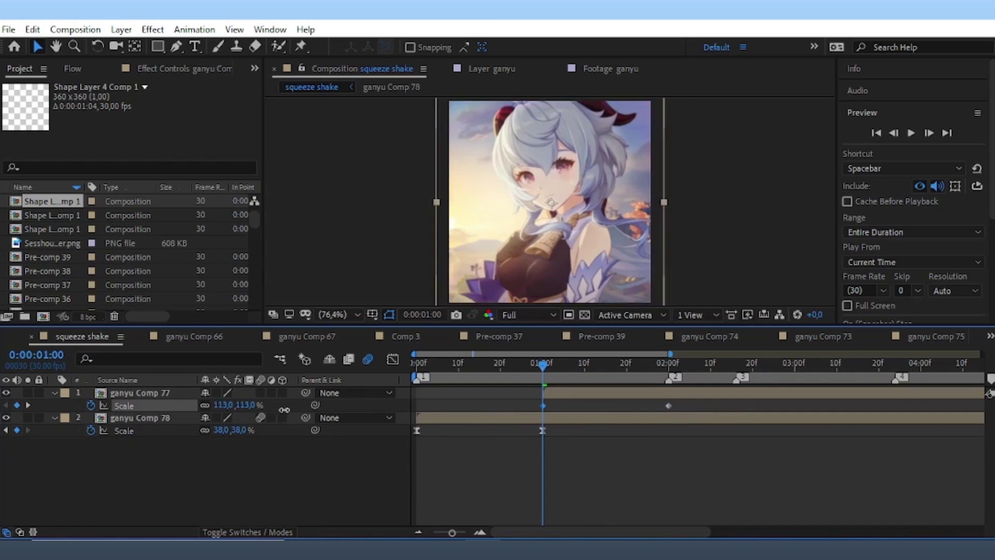
left_click_drag(223, 404, 639, 411)
key("F9")
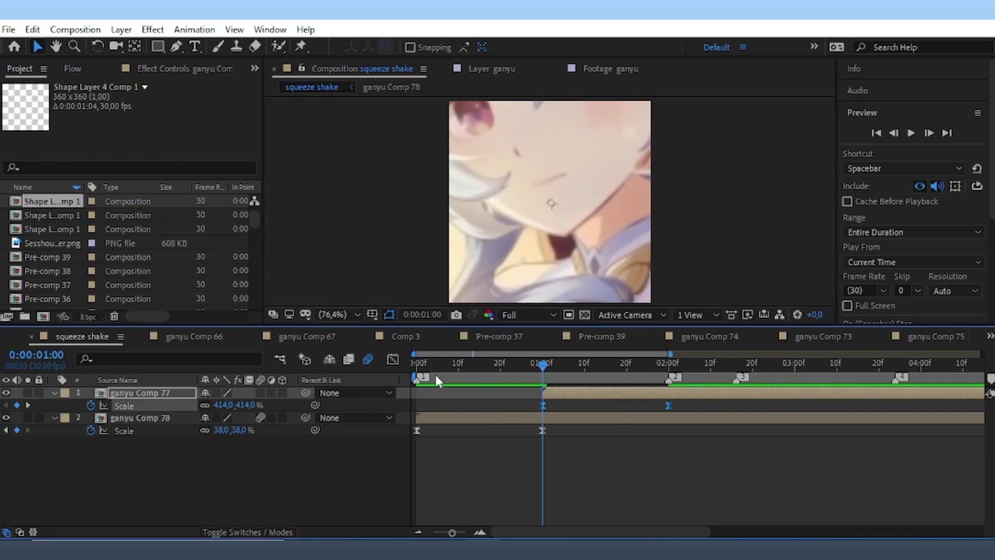
Steepen the scale curve in the Graph Editor so it drops sharply and settles, then preview.
left_click(392, 360)
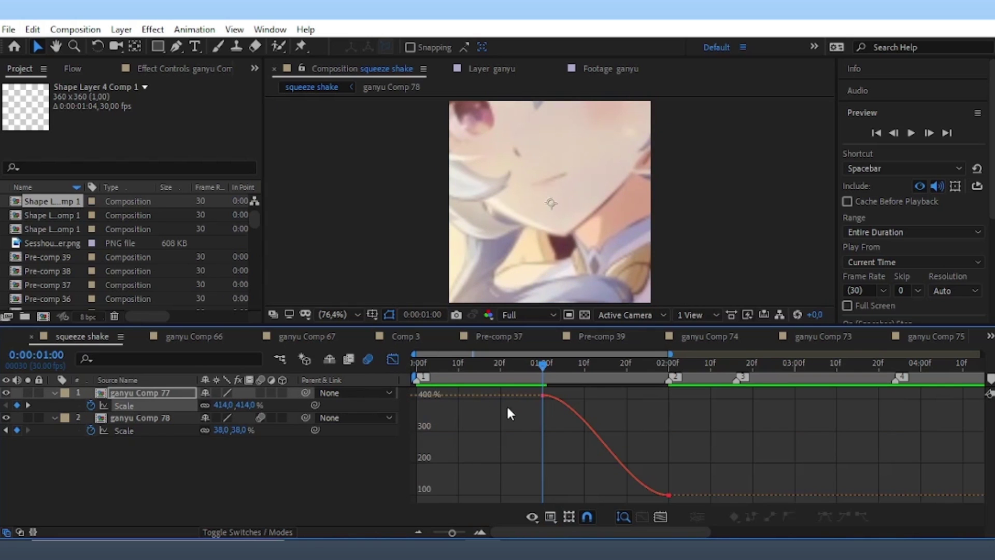
left_click(572, 421)
mouse_move(580, 397)
left_mouse_down()
mouse_move(531, 456)
mouse_move(543, 481)
left_mouse_up()
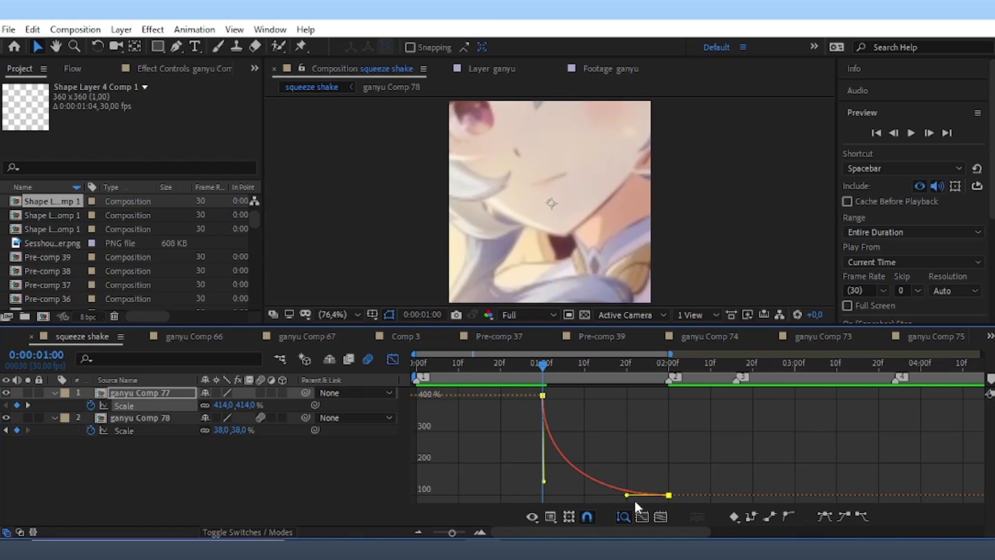
left_click_drag(627, 497, 553, 493)
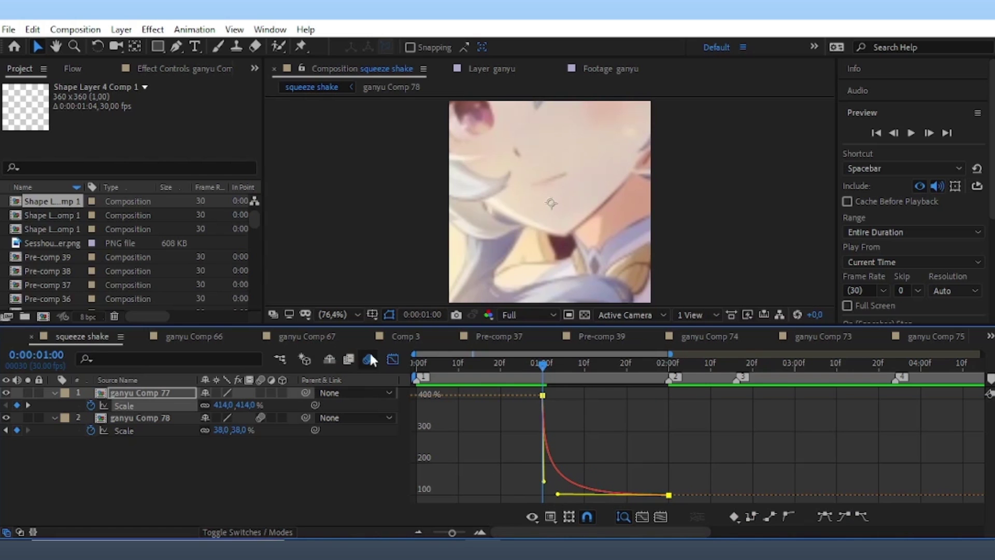
left_click(393, 359)
key("space")
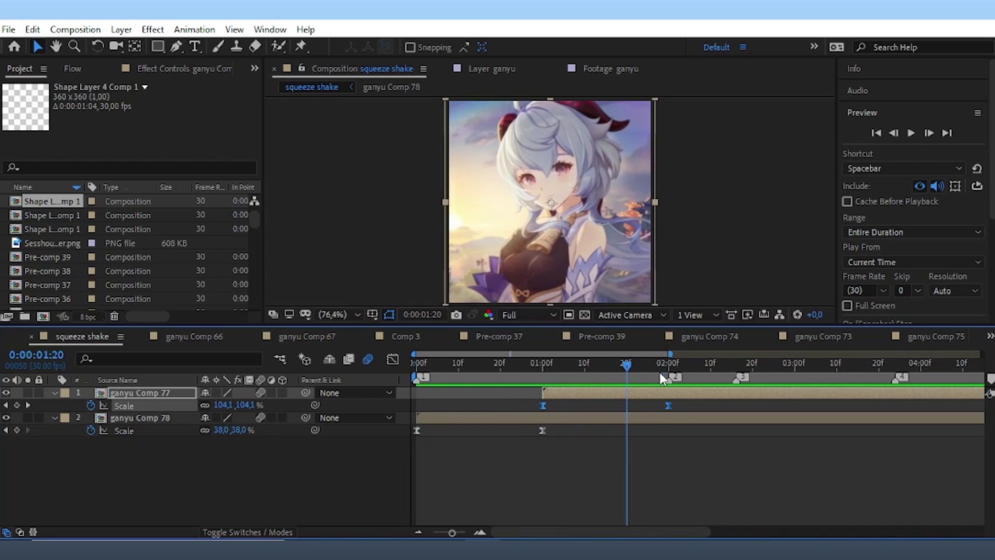
Apply Motion Tile to ganyu Comp 78 with output width and height of 200.
key("space")
left_click(540, 421)
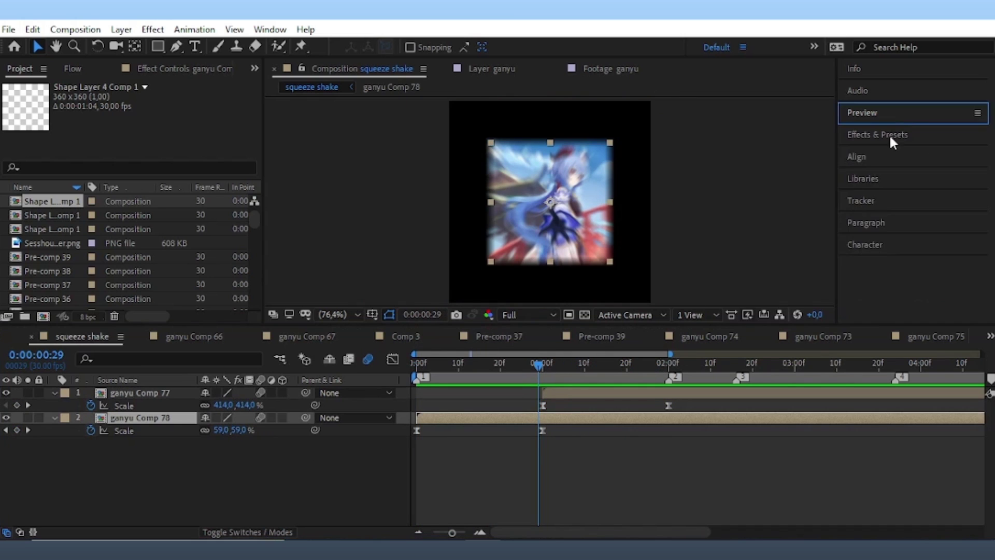
left_click(900, 133)
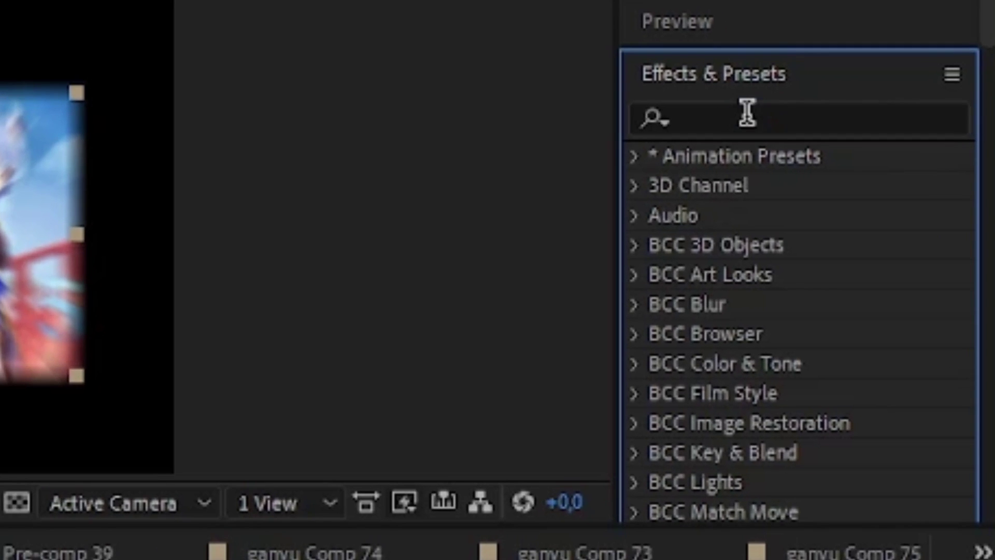
left_click(892, 154)
type("notion")
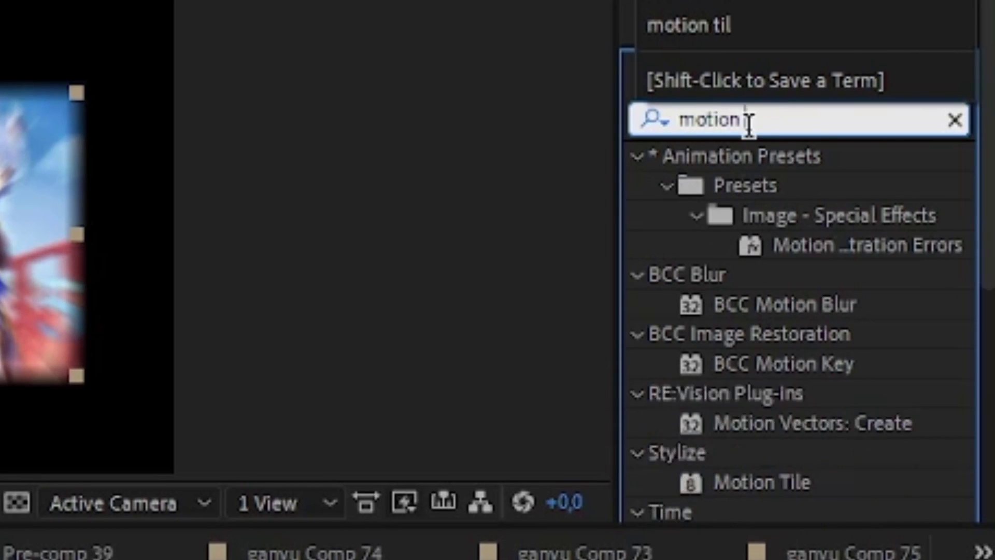
type(" t")
double_click(811, 197)
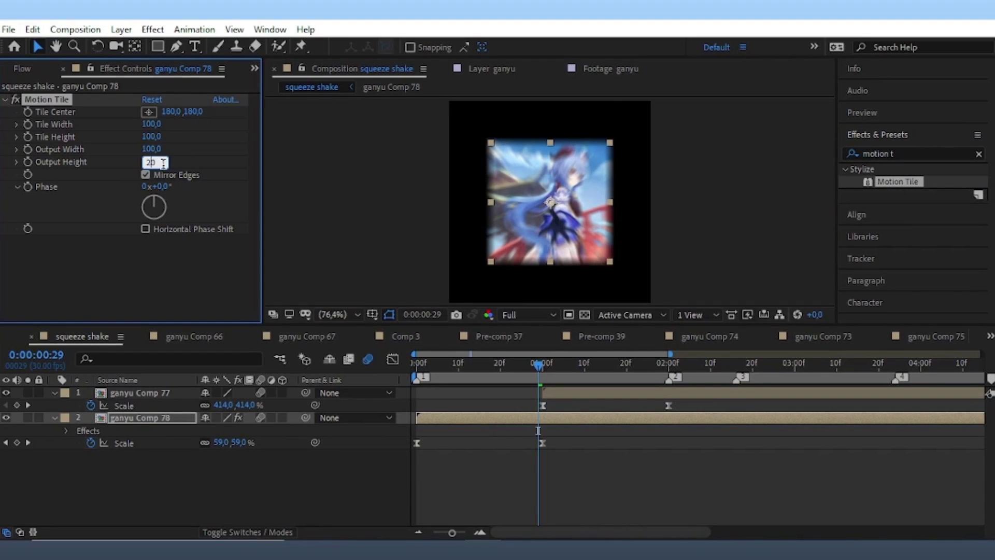
type("200")
key("Return")
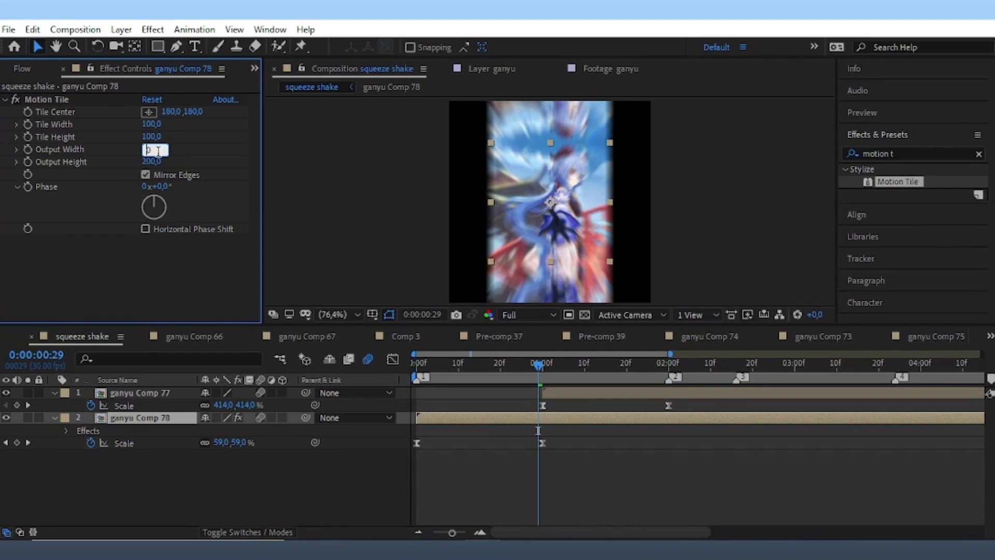
key("Return")
Preview and scrub through the transition, stopping at the one-second frame.
key("space")
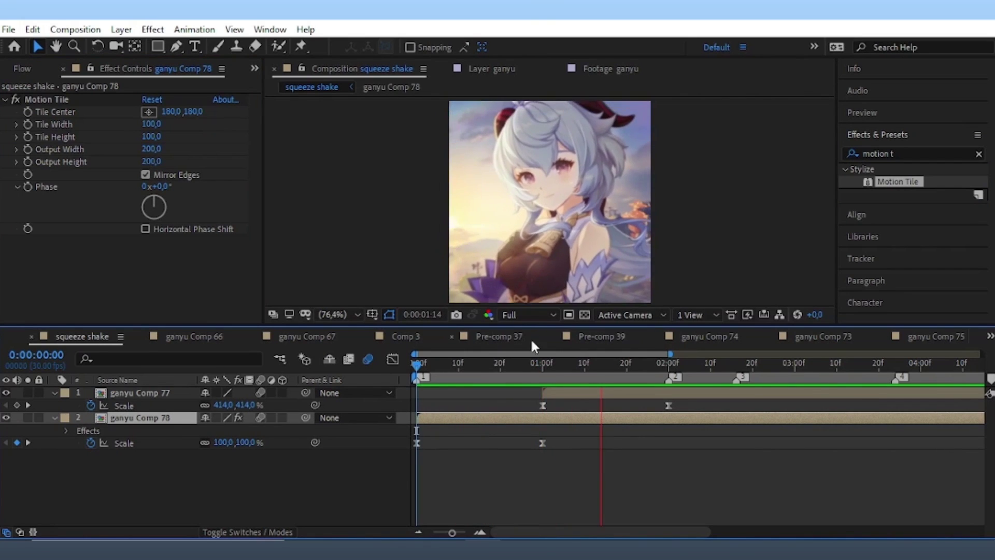
key("space")
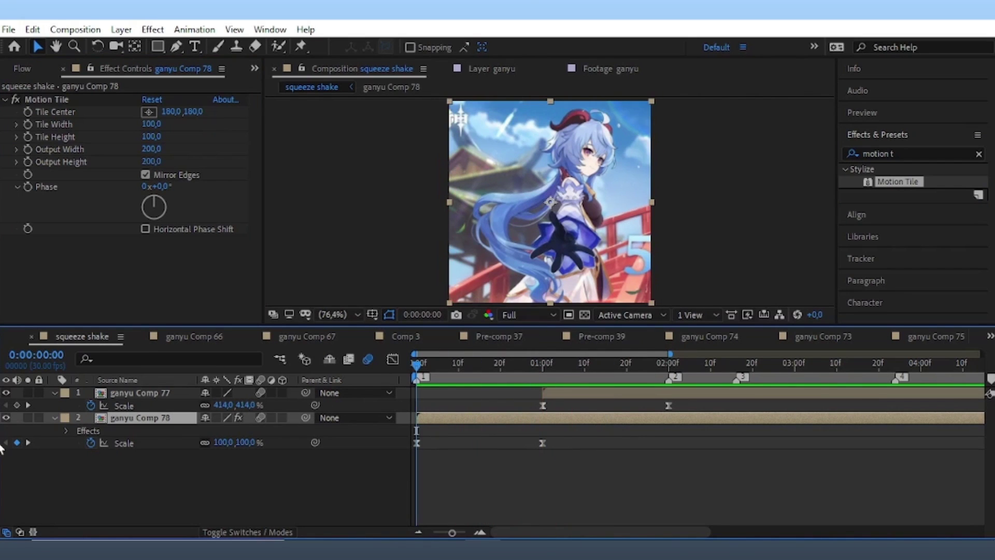
left_click(55, 393)
left_click(69, 413)
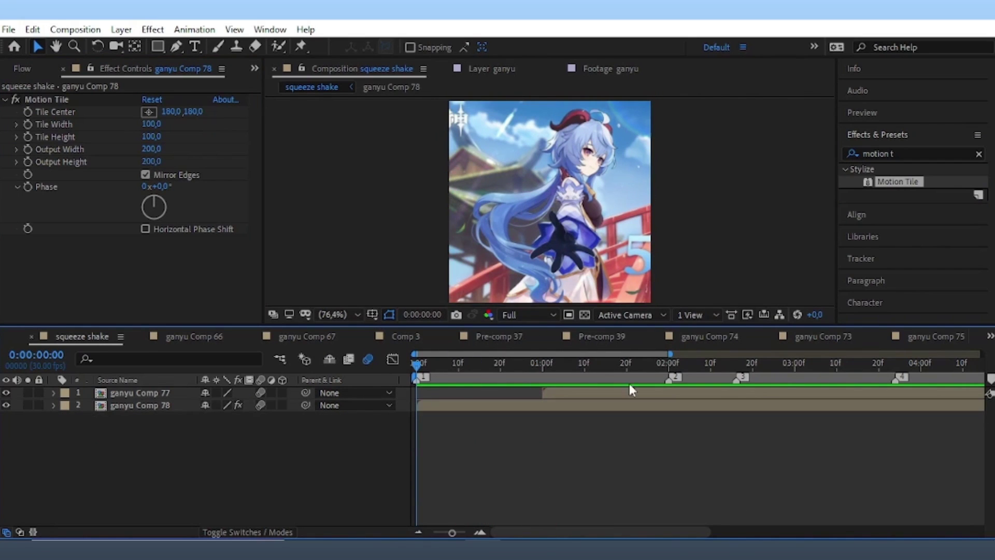
mouse_move(522, 366)
left_mouse_down()
mouse_move(539, 392)
mouse_move(542, 366)
left_mouse_up()
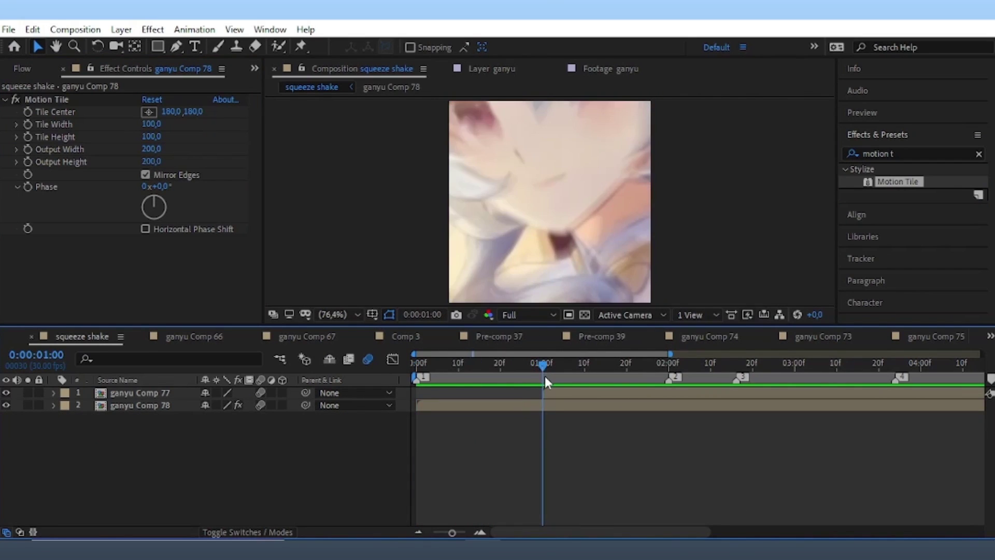
left_click(546, 405)
left_click(551, 417)
Add a white comp-sized solid layer at the top of the composition.
key("Home")
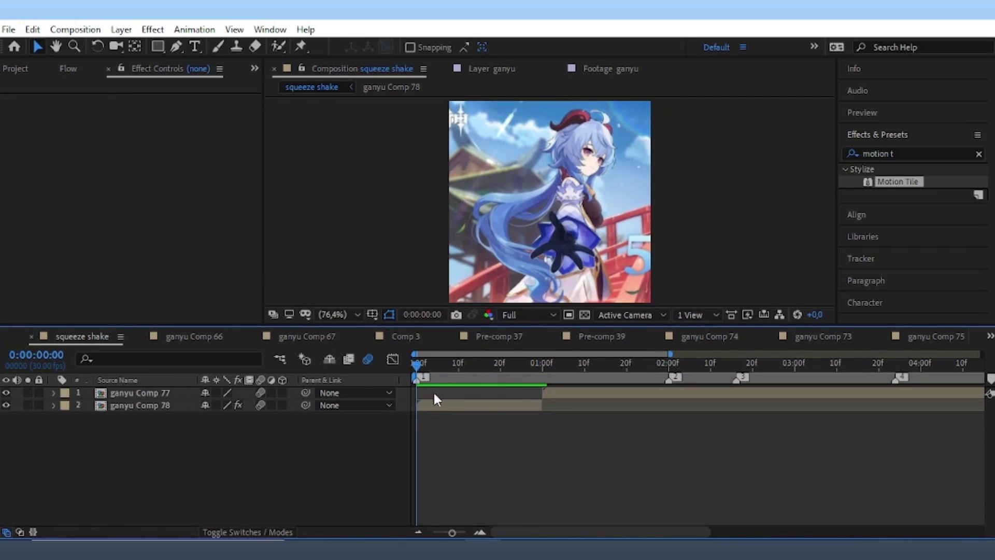
left_click(120, 29)
mouse_move(145, 44)
left_click(375, 60)
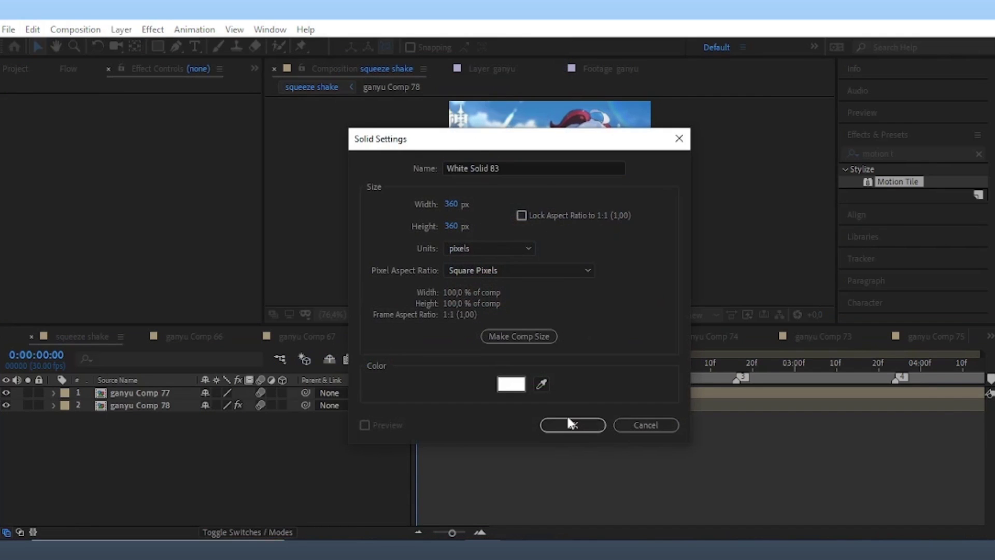
left_click(570, 422)
Trim the white solid to end at one second and save the project.
left_click_drag(536, 381, 540, 376)
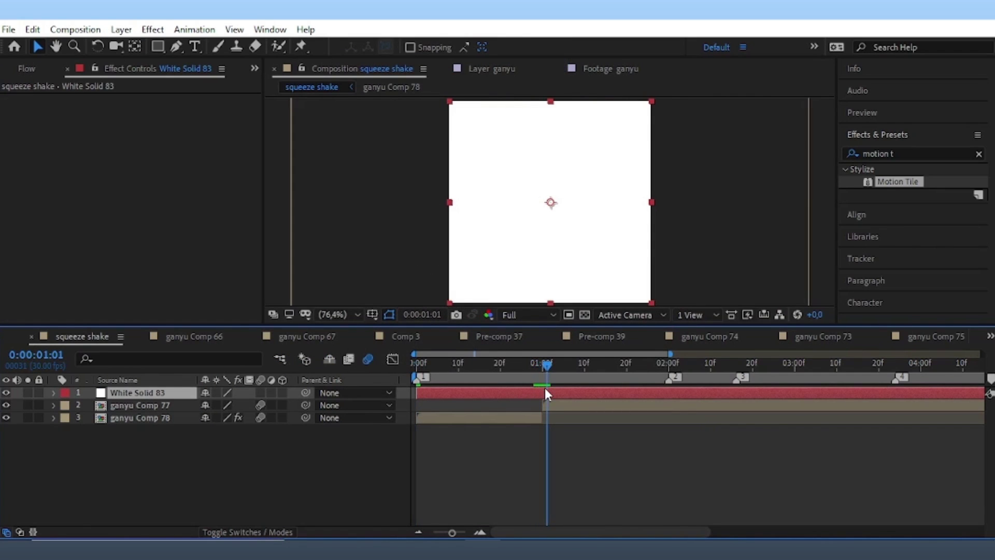
key("alt+bracketright")
key("Home")
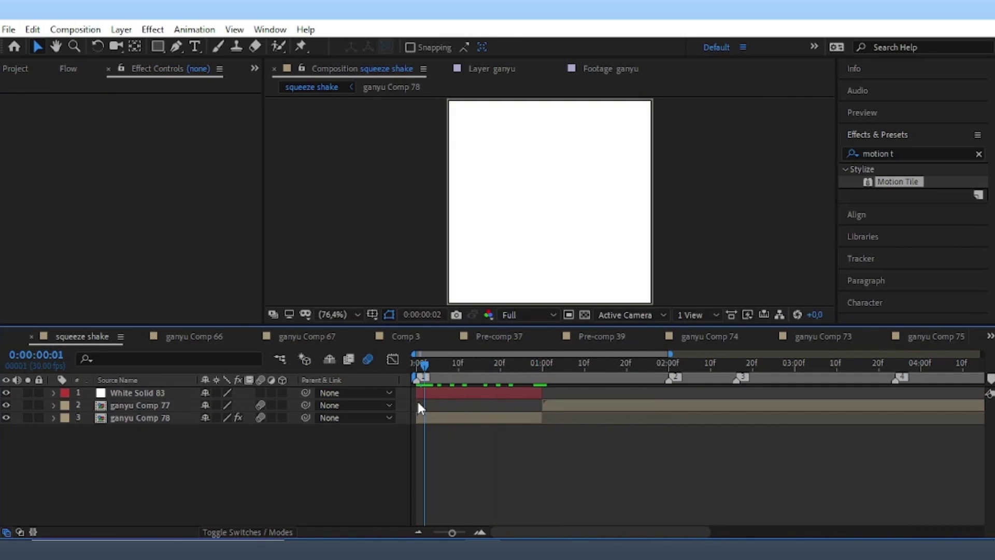
key("ctrl+s")
Apply S_WipeCircle to the white solid, remove the duplicate, and set it to Circle Out.
left_click(900, 152)
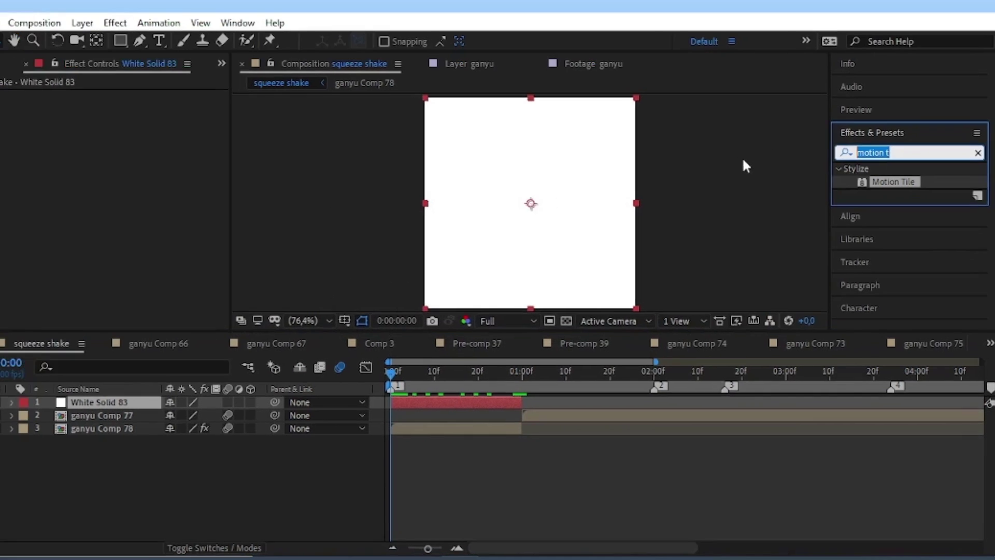
type("wipecir")
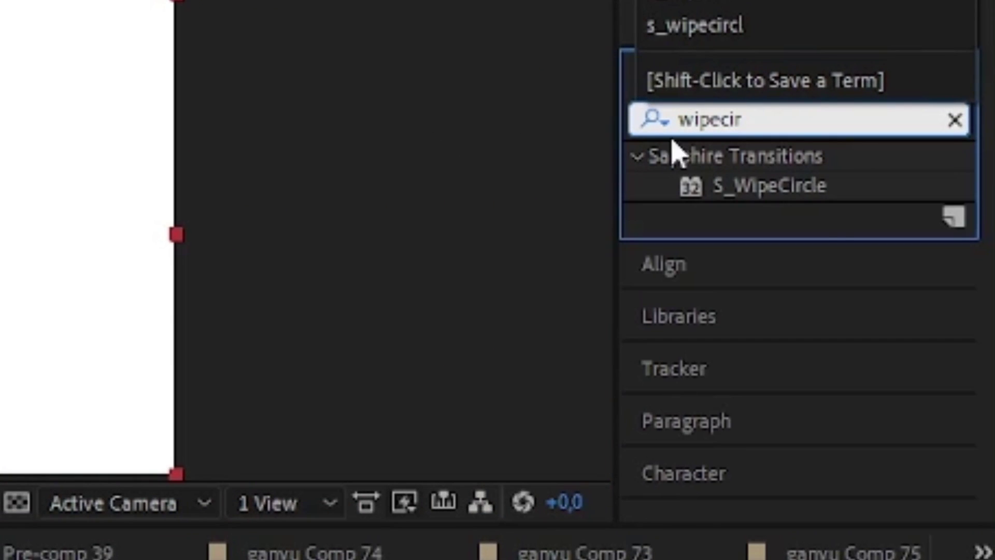
left_click(813, 193)
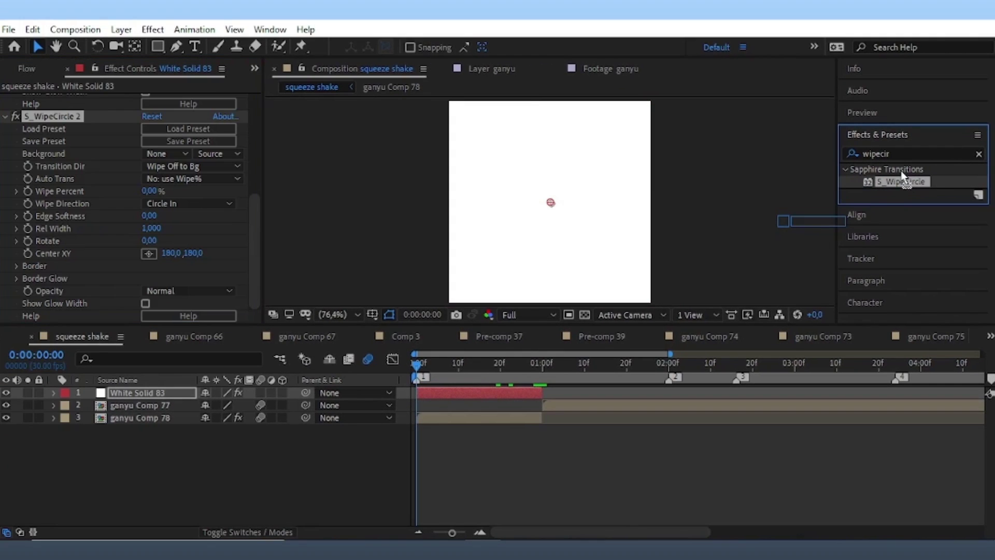
left_click_drag(903, 179, 305, 174)
left_click(71, 117)
key("Delete")
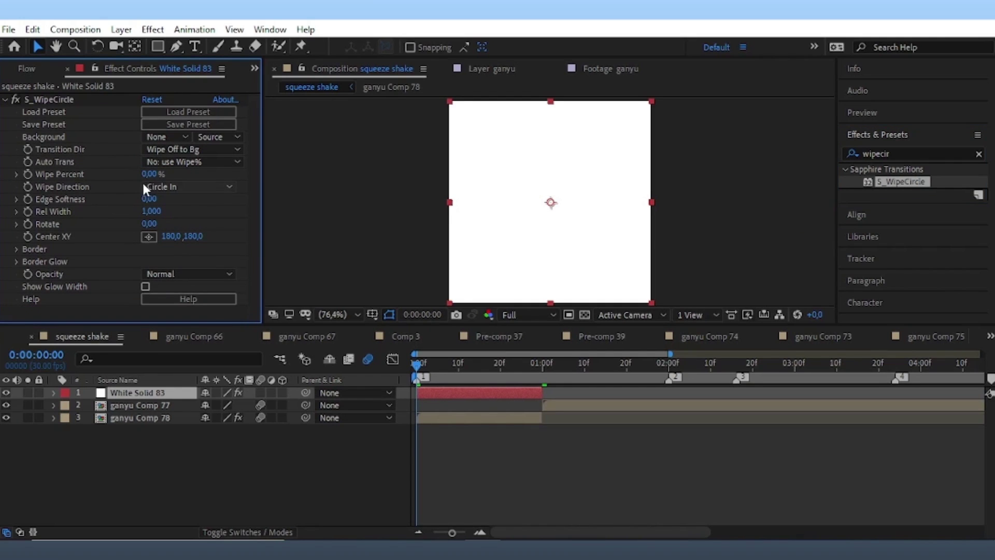
mouse_move(149, 174)
left_mouse_down()
mouse_move(207, 172)
mouse_move(171, 176)
left_mouse_up()
left_click(186, 187)
left_click(199, 219)
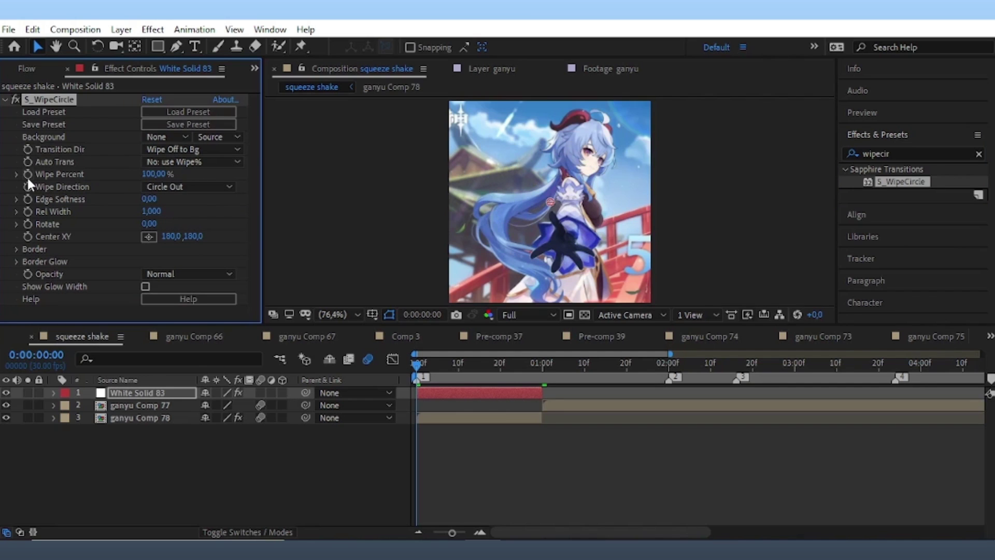
Keyframe Wipe Percent from 100% to 0% at one second with Easy Ease.
key("u")
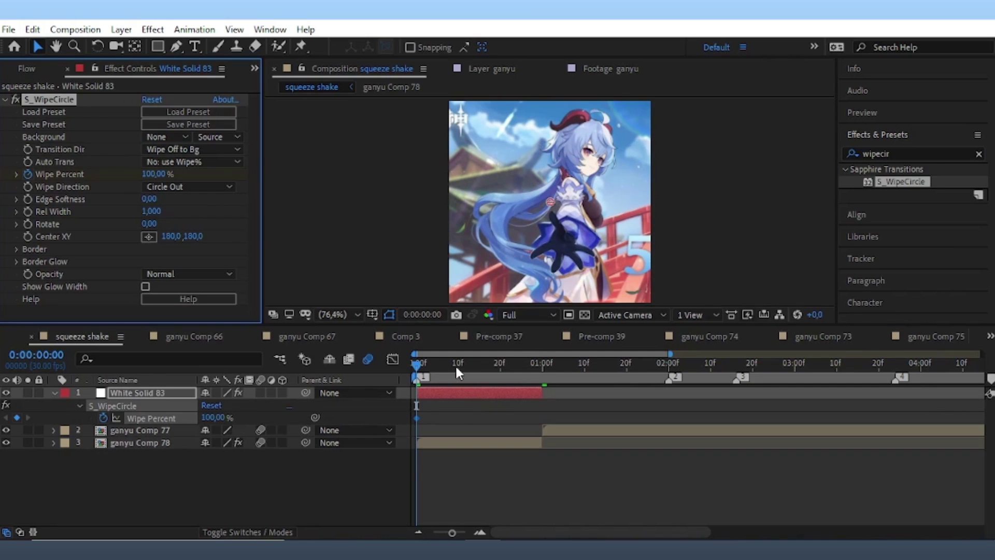
left_click_drag(458, 366, 517, 366)
left_click_drag(155, 175, 43, 210)
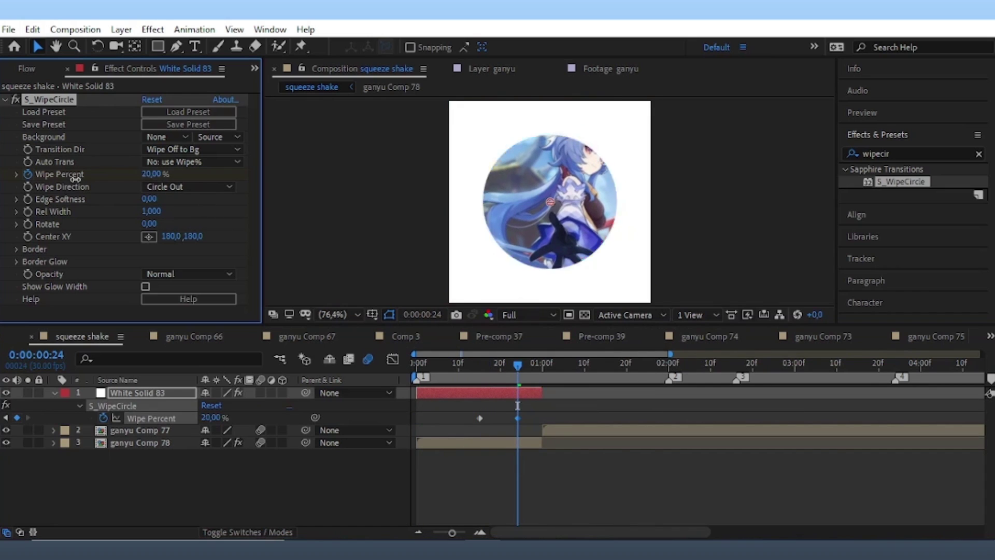
left_click_drag(518, 418, 543, 417)
left_click(480, 418, "shift")
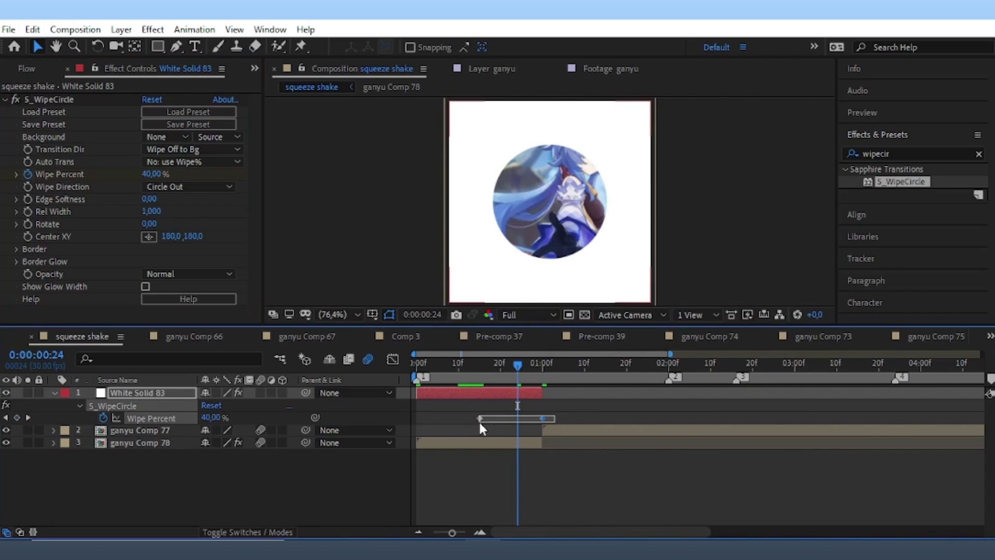
key("F9")
Steepen the Wipe Percent ease into the final keyframe in the Graph Editor.
left_click(392, 359)
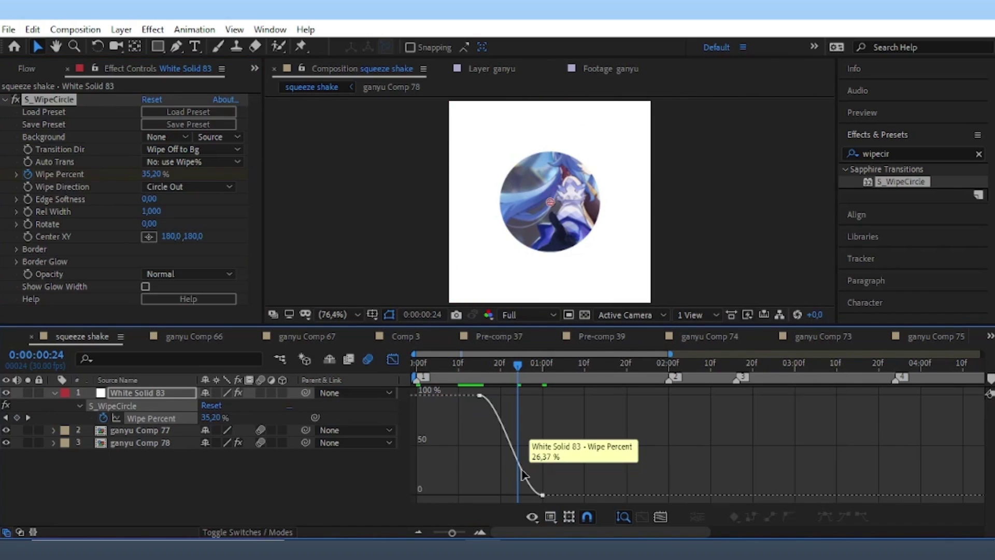
left_click_drag(521, 495, 537, 397)
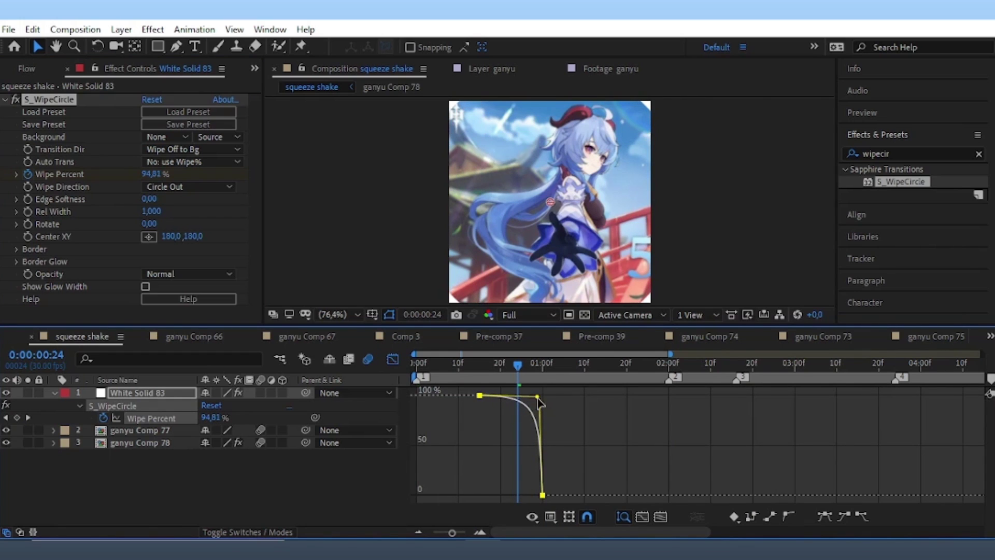
left_click(392, 359)
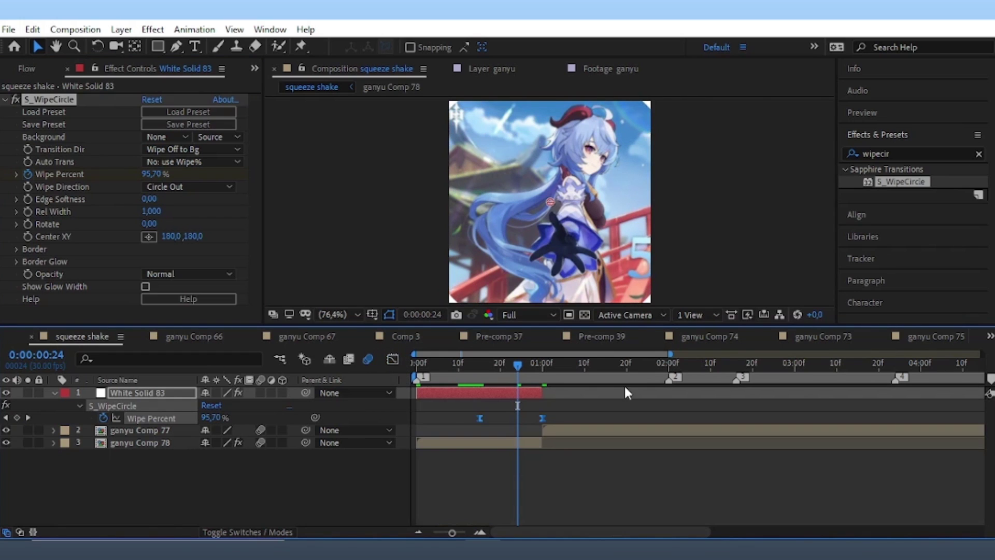
double_click(903, 154)
type("cc for")
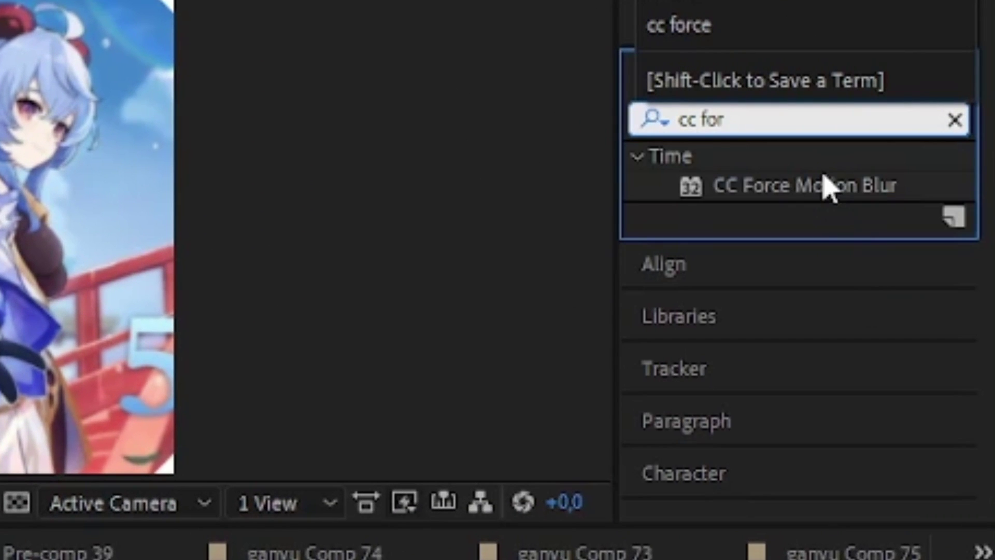
Apply CC Force Motion Blur to White Solid 83 and preview the wipe.
left_click(827, 187)
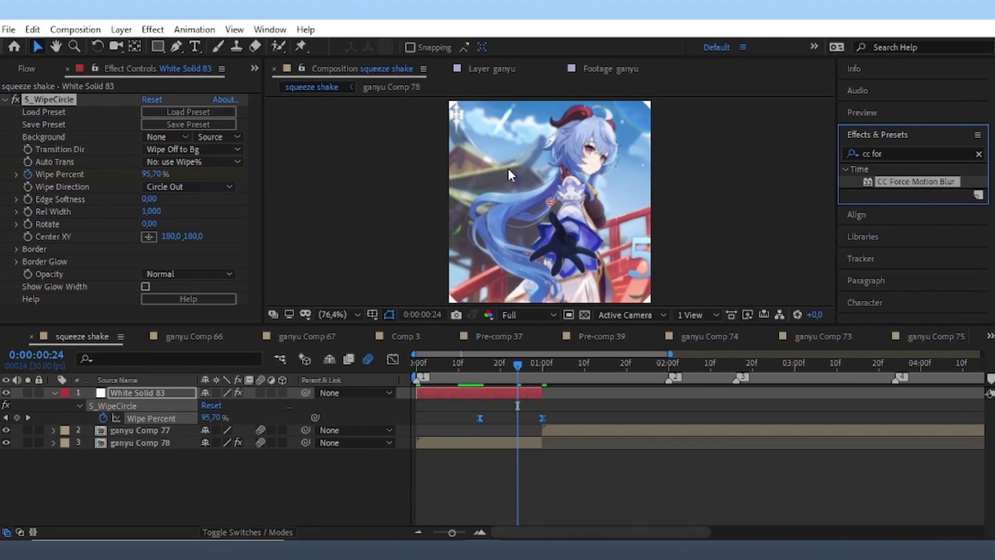
left_click_drag(926, 189, 609, 414)
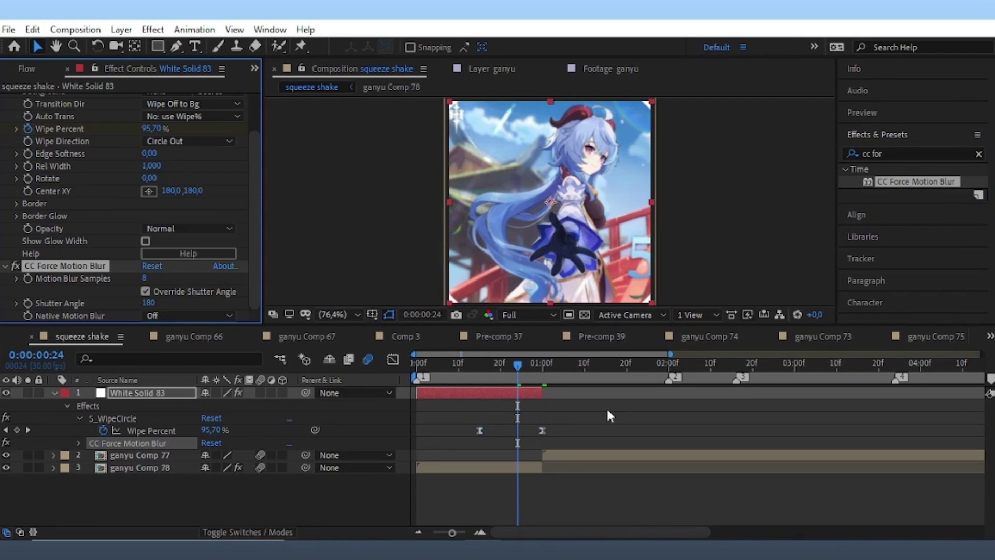
key("Home")
key("space")
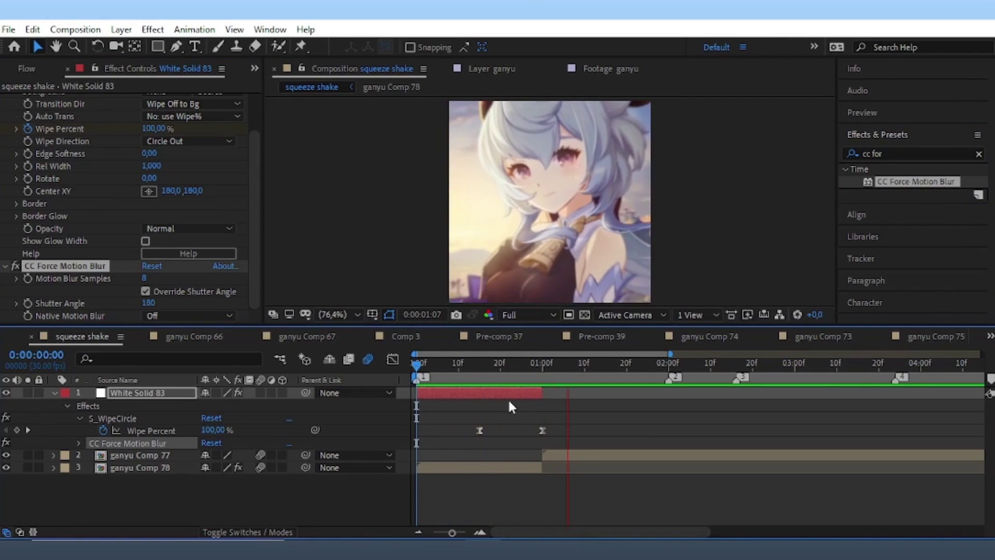
left_click(484, 376)
Move the first Wipe Percent keyframe earlier and re-check the timing around one second.
left_click_drag(480, 430, 461, 431)
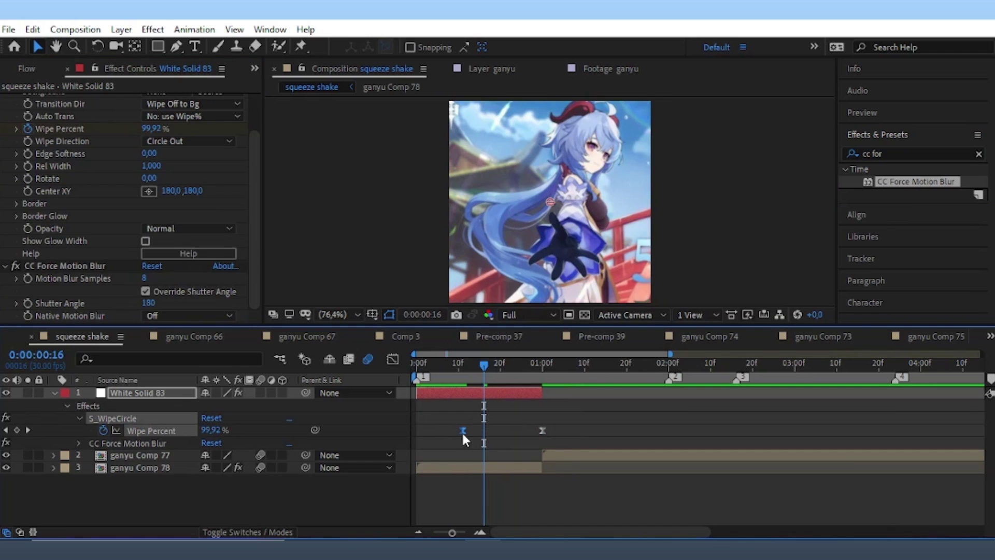
key("Home")
key("space")
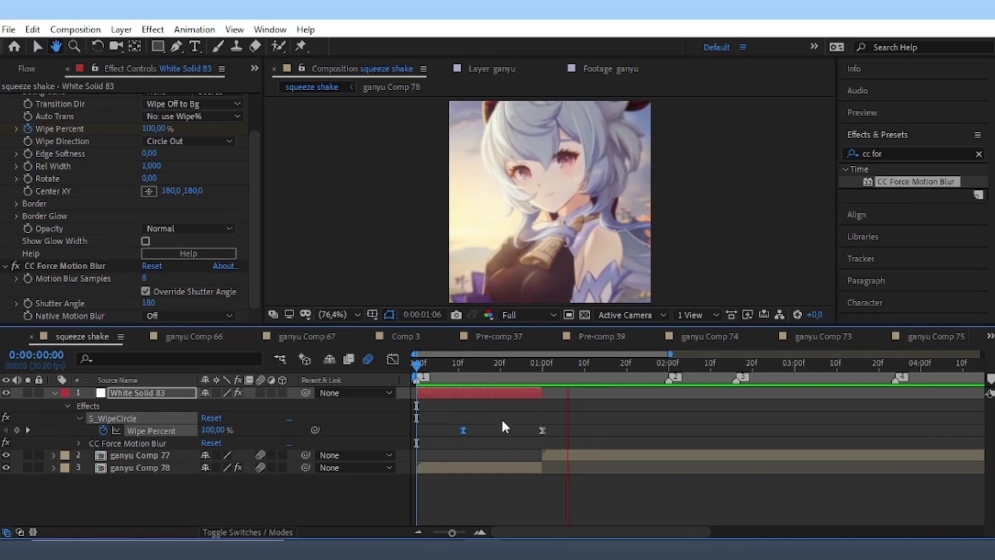
left_click(537, 399)
key("Page_Down")
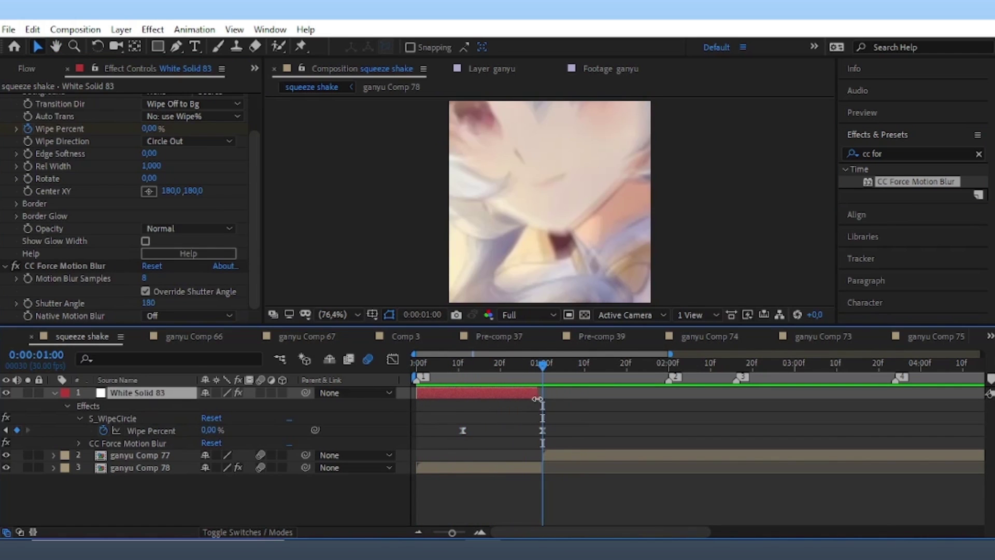
left_click_drag(541, 373, 533, 374)
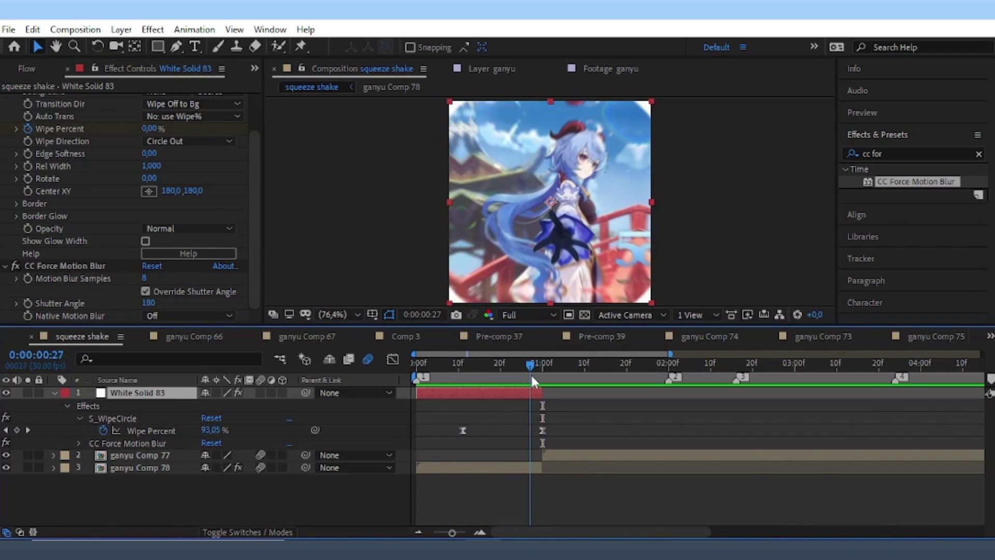
left_click(875, 154)
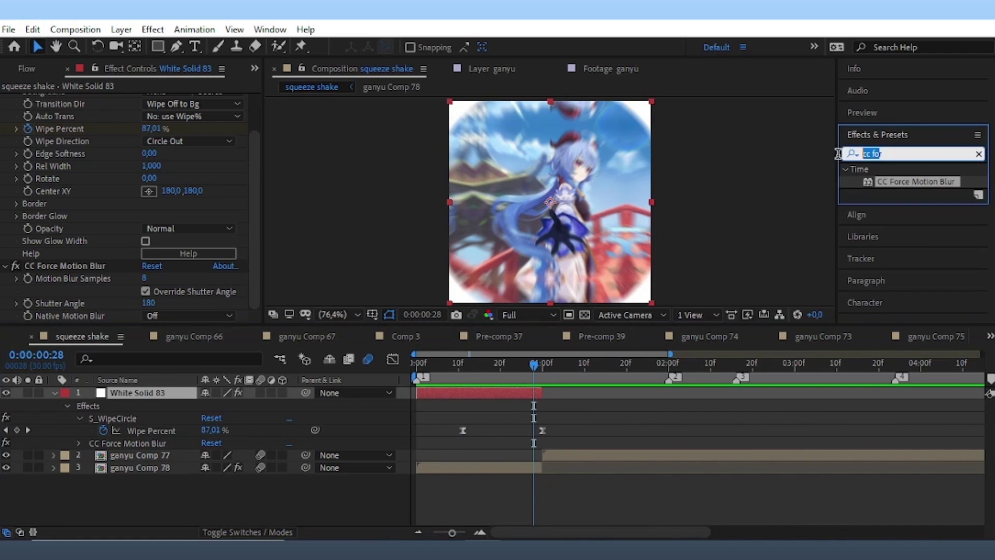
Apply Fill Alpha to the white solid with a pale light-blue fill.
type("fi")
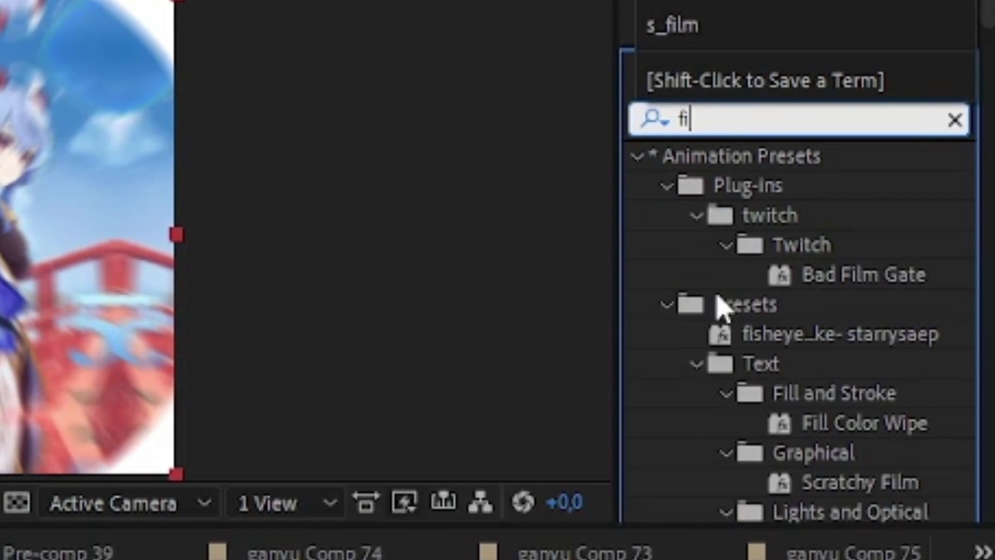
type("ll")
double_click(771, 422)
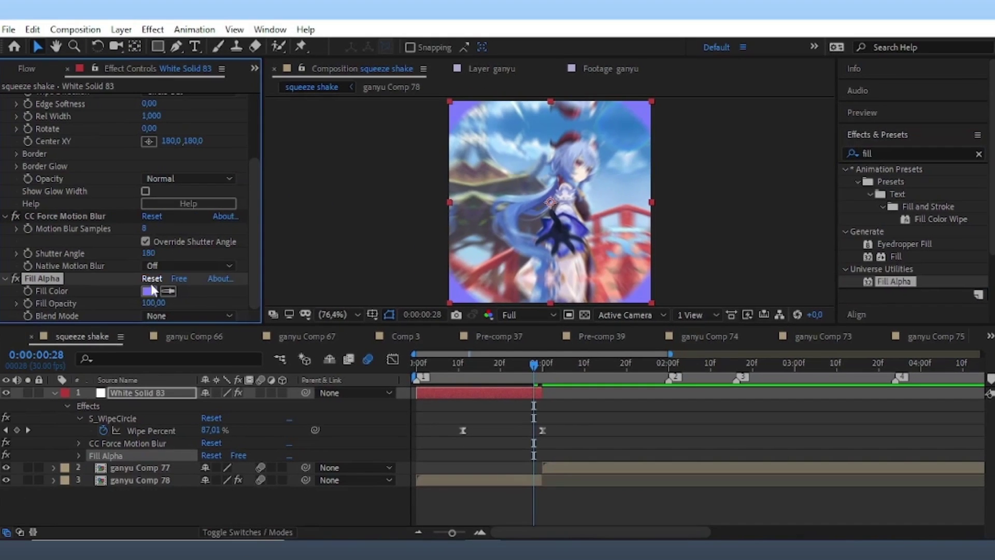
left_click(148, 291)
left_click(433, 195)
left_click(681, 206)
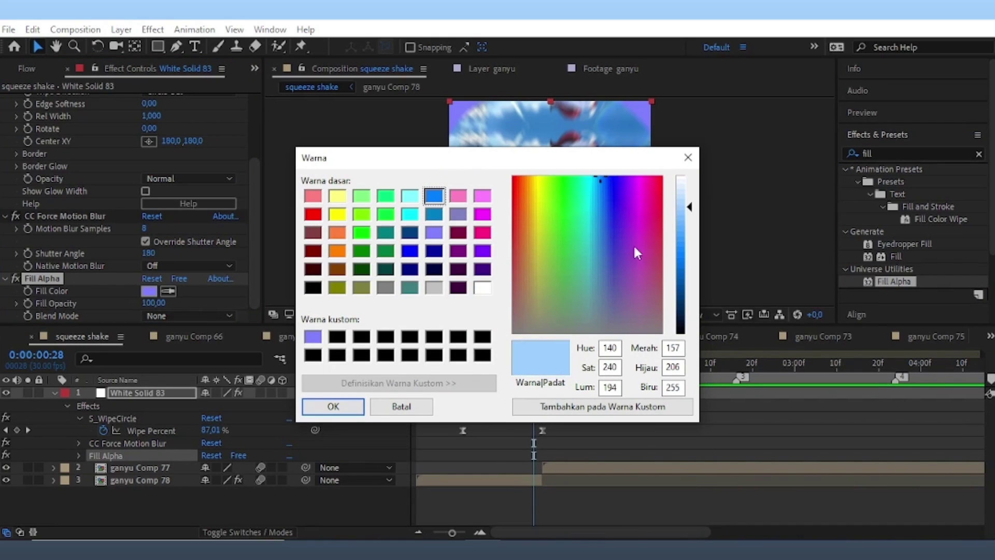
left_click(354, 409)
Duplicate the solid, shift the copy's wipe slightly earlier, and fill it white.
key("ctrl+d")
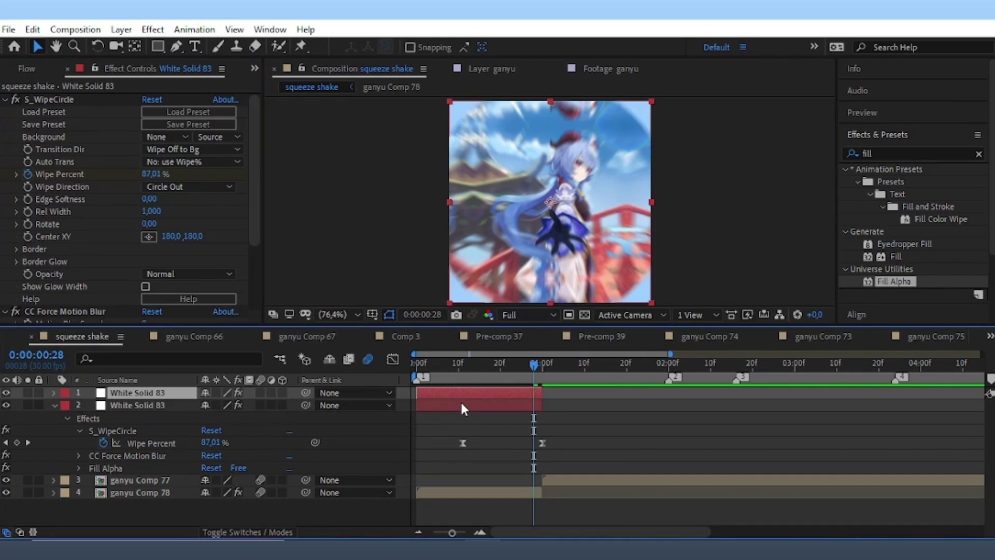
double_click(457, 404)
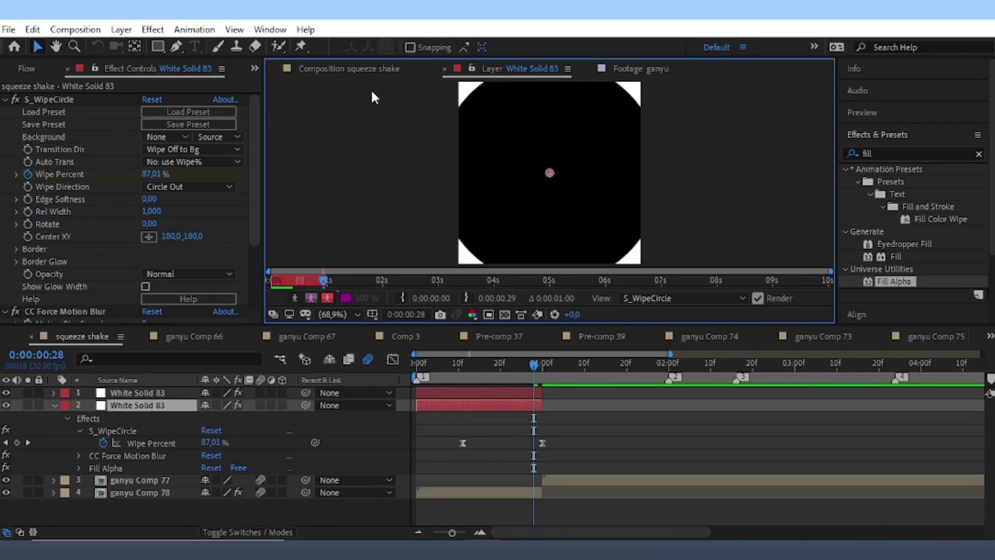
left_click(387, 69)
left_click_drag(425, 403, 420, 403)
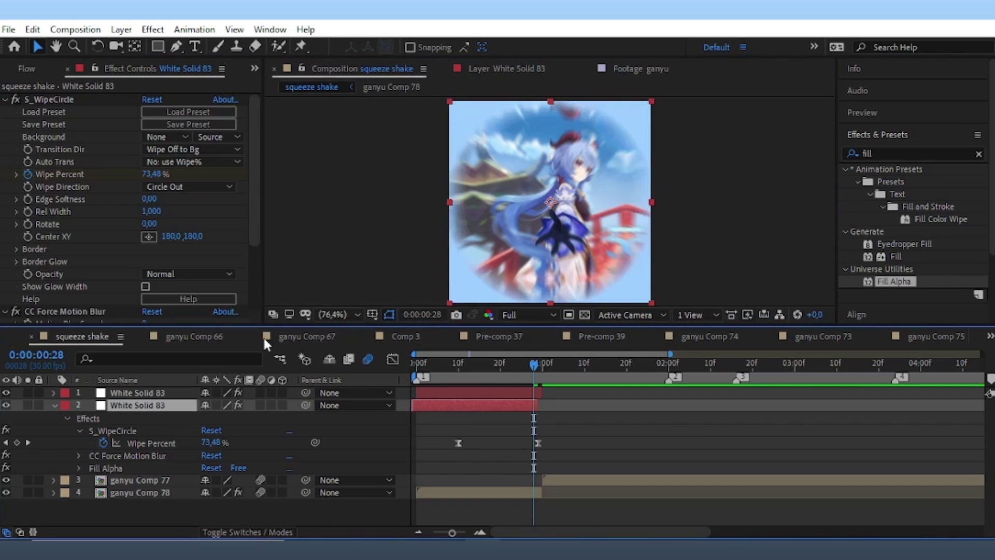
scroll(171, 296, "down", 3)
left_click(149, 291)
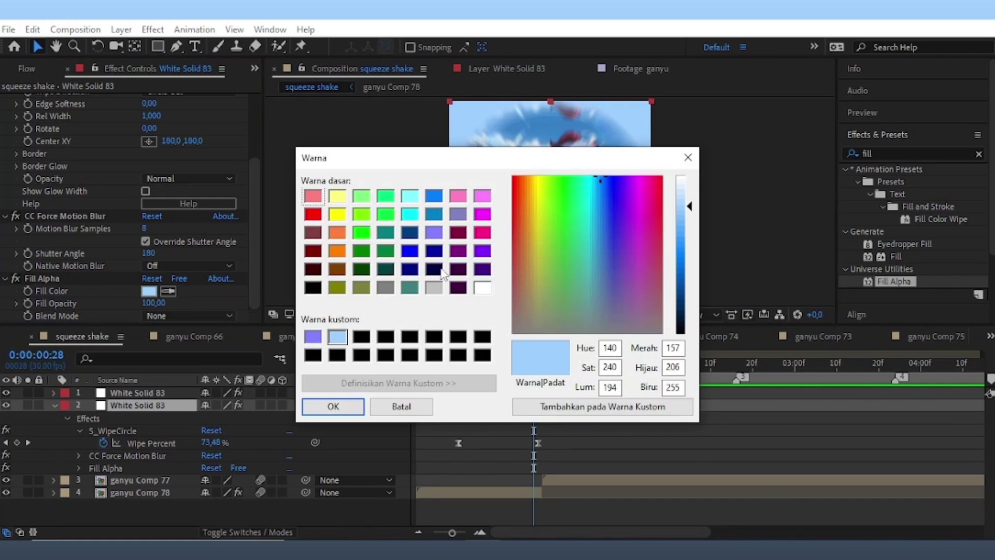
left_click(342, 405)
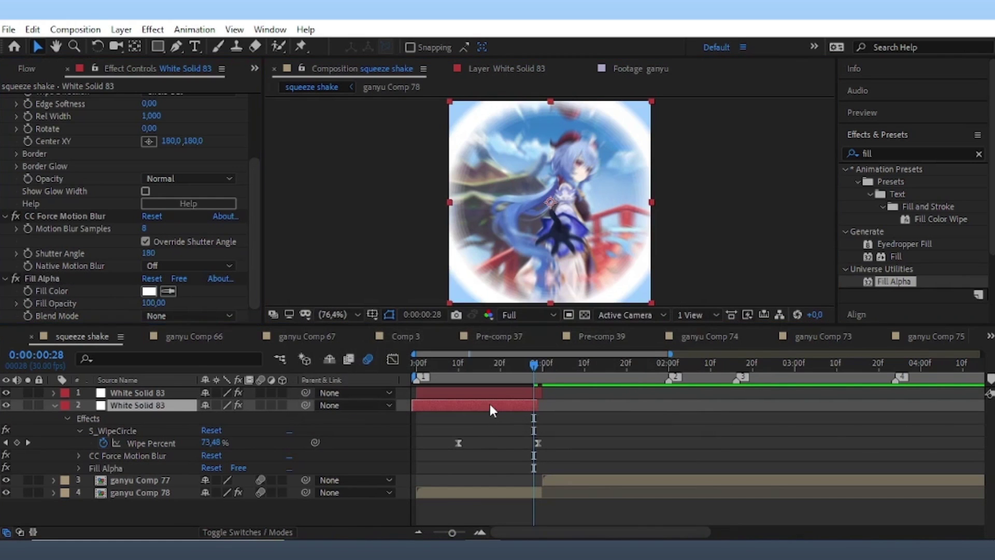
left_click(490, 405)
Duplicate the circle-wipe solid again and fill the copy blue.
key("ctrl+d")
scroll(164, 310, "down", 3)
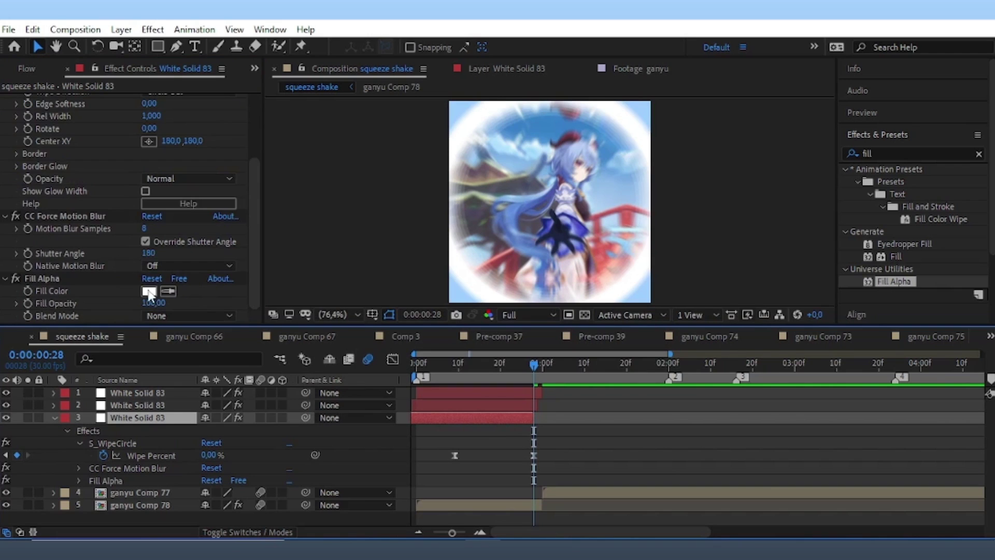
left_click(149, 291)
left_click(430, 197)
left_click(331, 409)
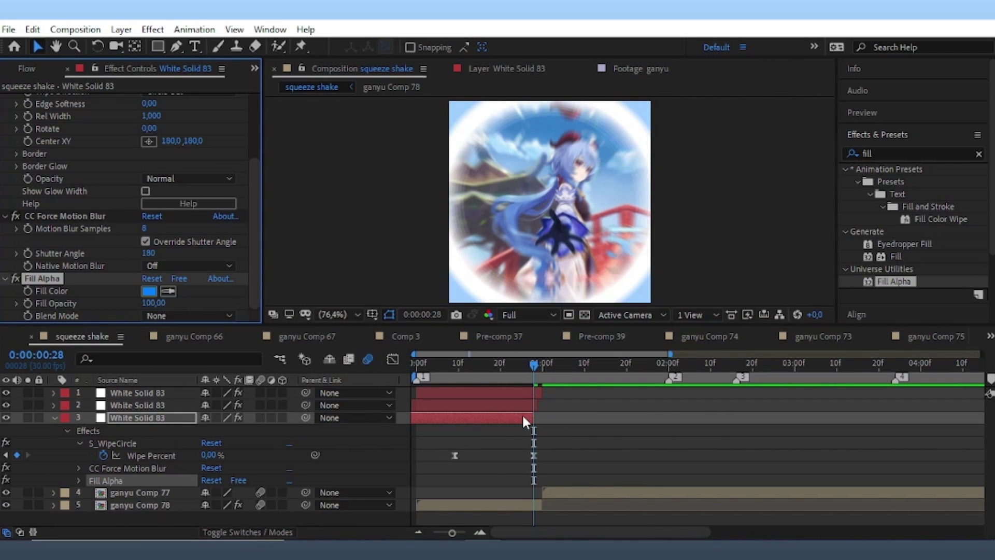
left_click(531, 368)
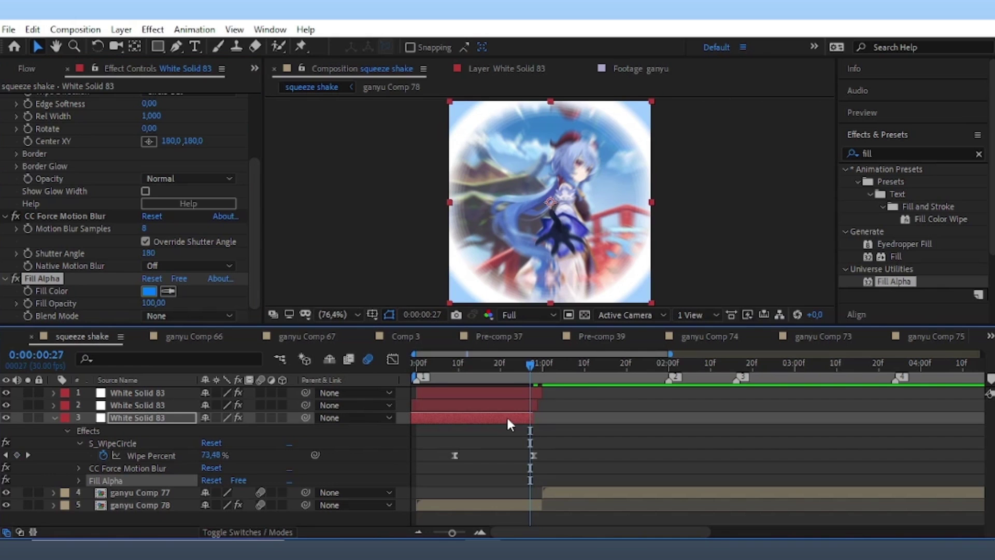
Make another duplicate, fill it pale yellow, and return to frame 15.
key("ctrl+d")
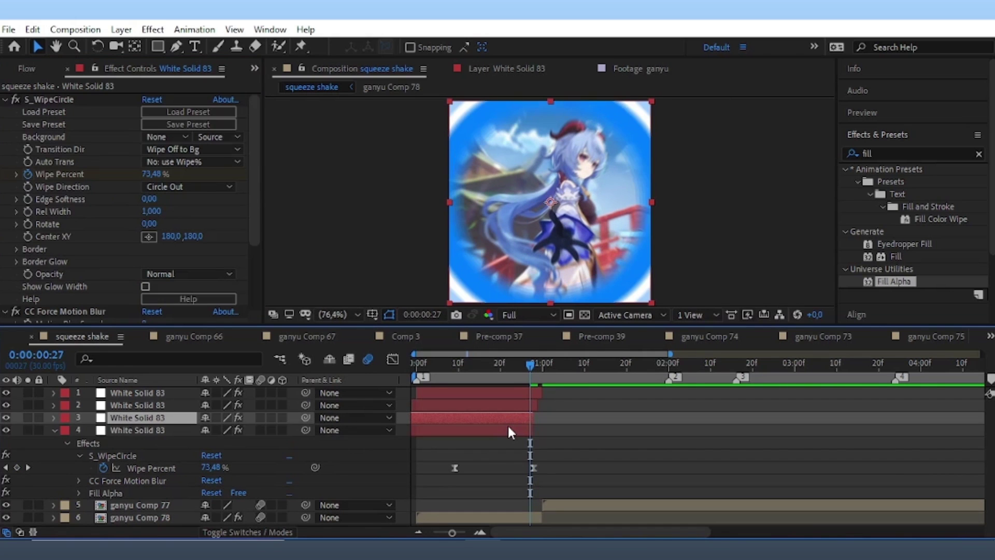
left_click(511, 431)
scroll(113, 280, "down", 3)
left_click(149, 291)
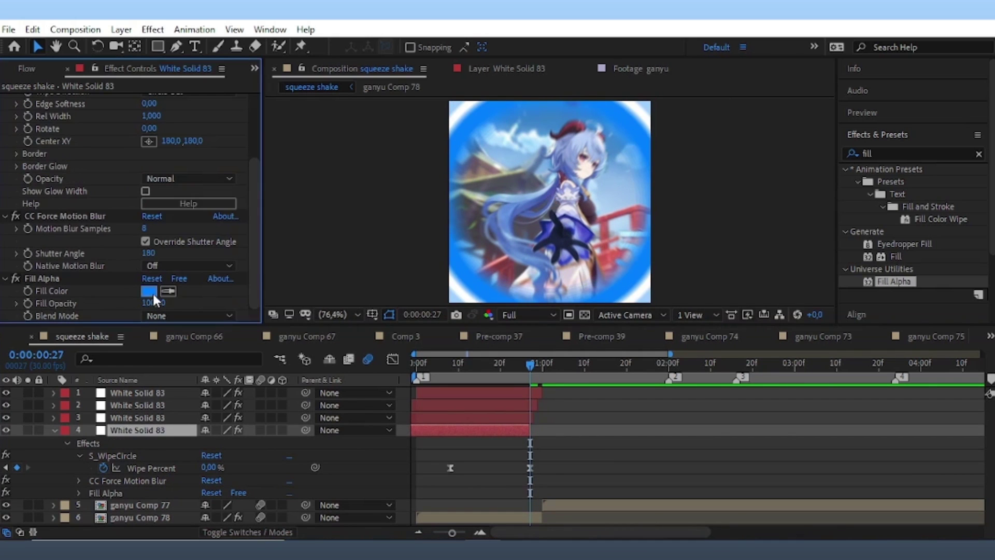
left_click(337, 196)
left_click(338, 407)
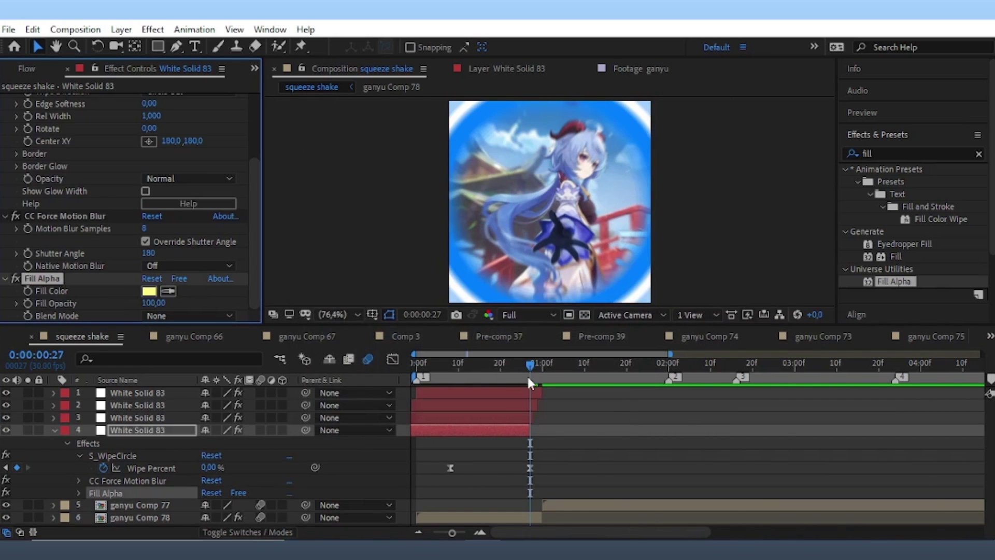
mouse_move(526, 374)
left_mouse_down()
mouse_move(479, 363)
mouse_move(424, 381)
left_mouse_up()
right_click(444, 394)
key("Escape")
Stagger the White Solid layers' start times a few frames apart and preview the transition.
right_click(401, 383)
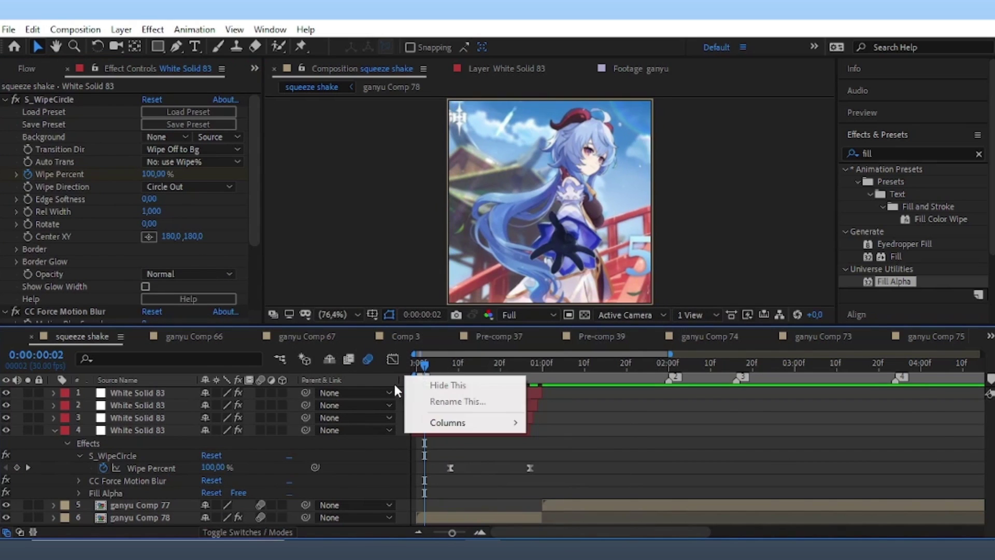
key("Escape")
key("space")
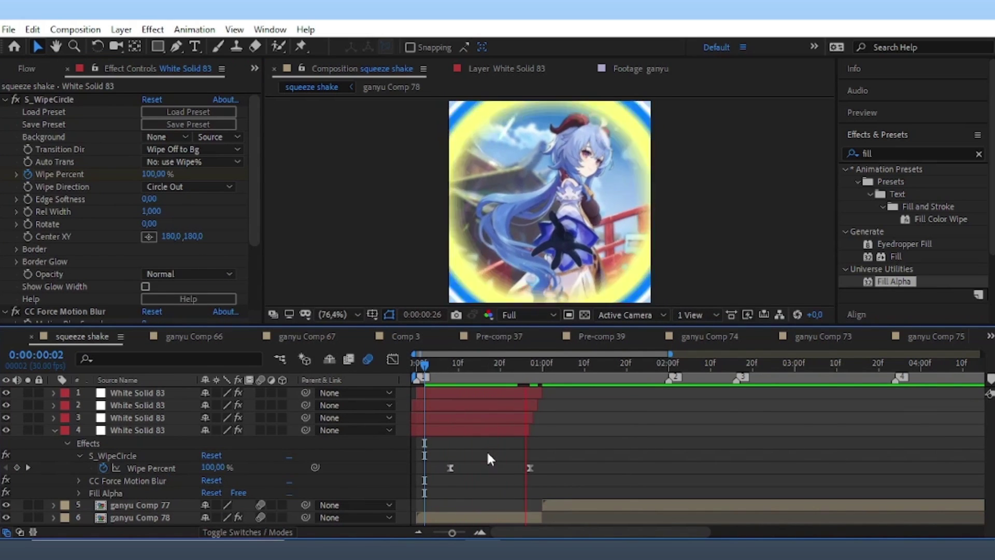
mouse_move(196, 386)
left_mouse_down()
mouse_move(106, 432)
mouse_move(426, 433)
left_mouse_up()
left_click_drag(482, 418, 494, 422)
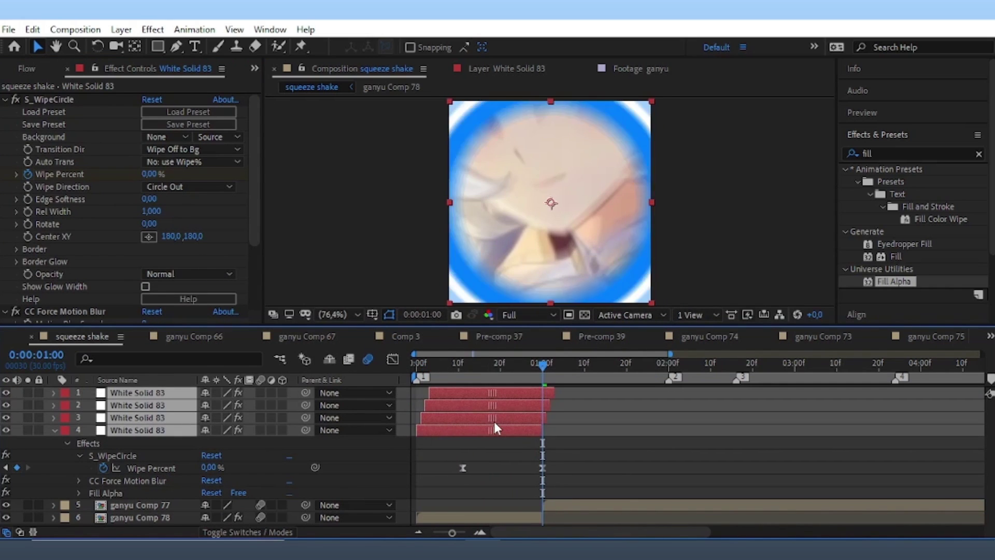
key("Home")
key("space")
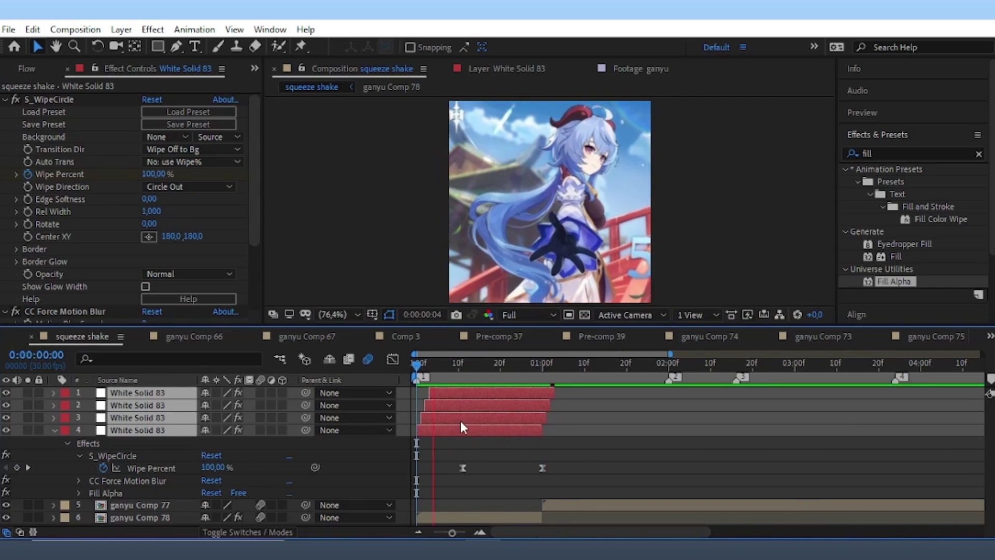
left_click(547, 376)
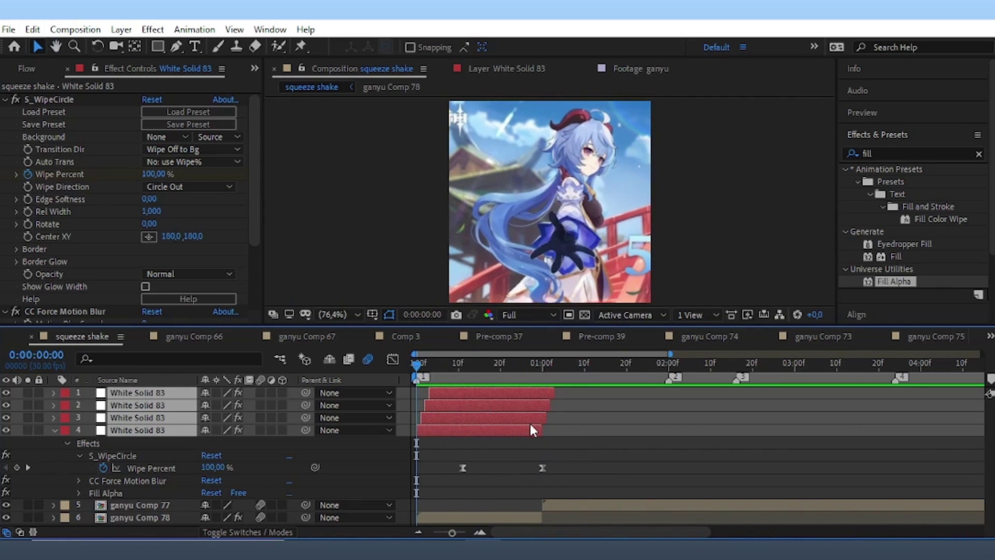
Nudge the Wipe Percent end keyframes near 1:00 one frame earlier and preview the rings.
key("u")
mouse_move(567, 414)
left_mouse_down()
mouse_move(496, 512)
mouse_move(543, 481)
left_mouse_up()
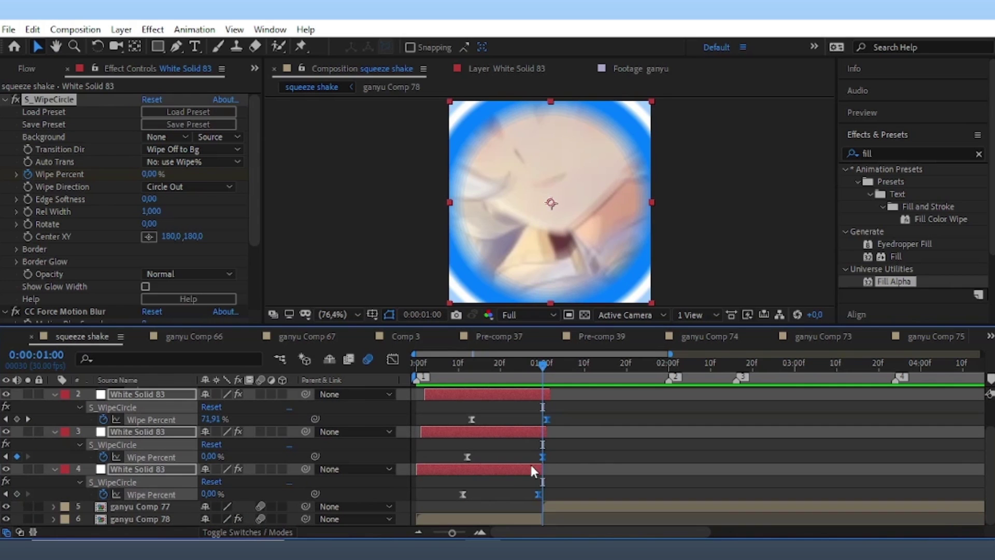
scroll(545, 441, "up", 1)
key("alt+Left")
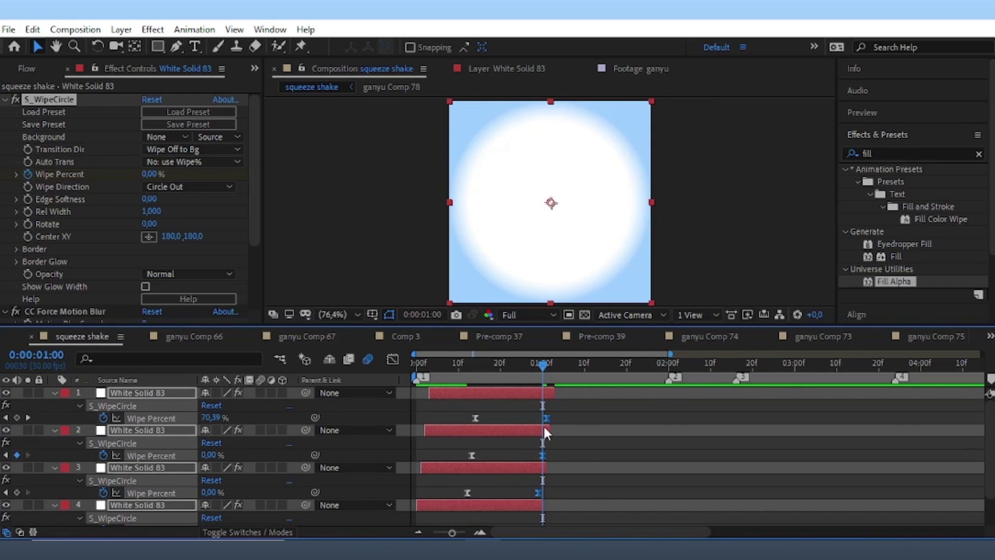
key("space")
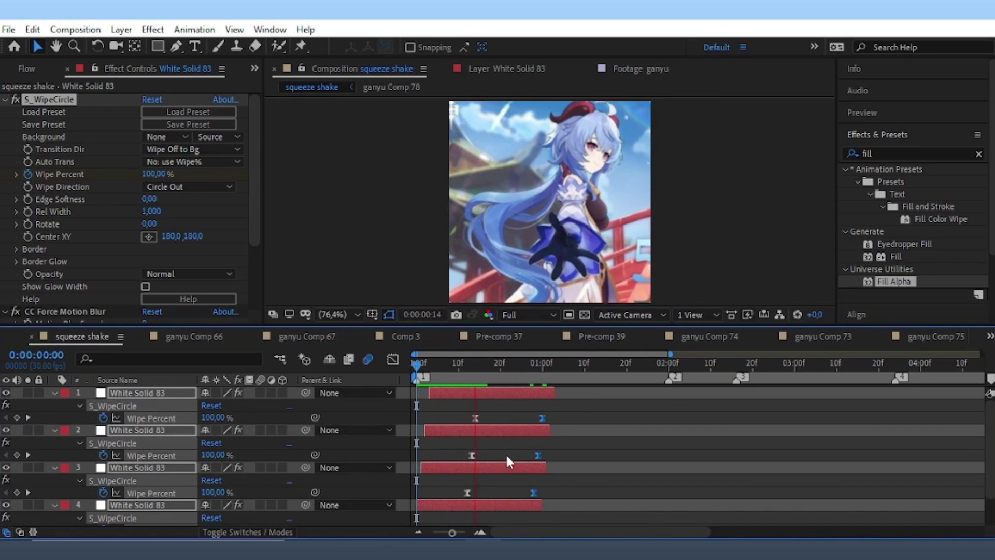
left_click(496, 450)
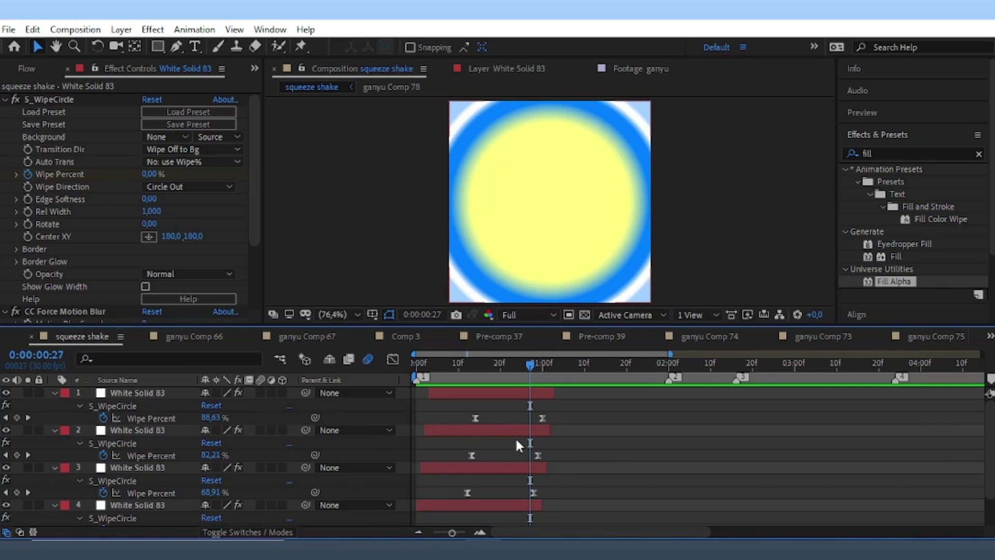
left_click(517, 433)
scroll(140, 244, "down", 4)
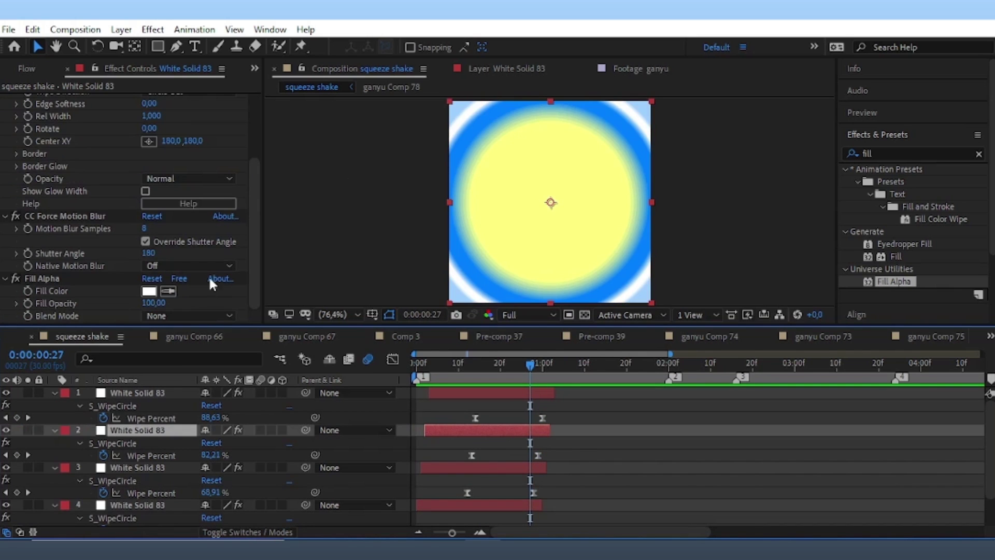
Apply S_WipeStripes to the second solid and raise its Wipe Percent to 51% for diagonal stripes.
double_click(890, 152)
type("stripes")
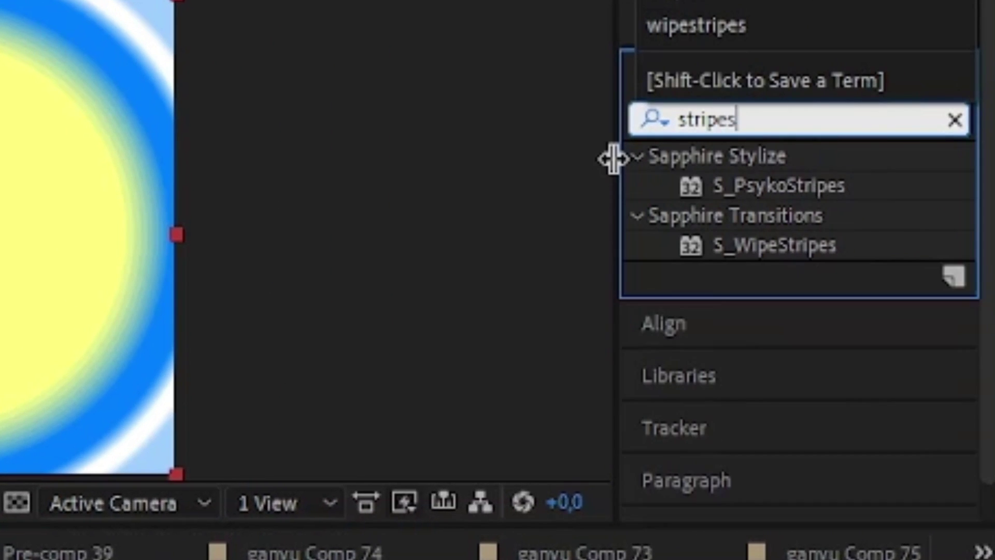
double_click(775, 246)
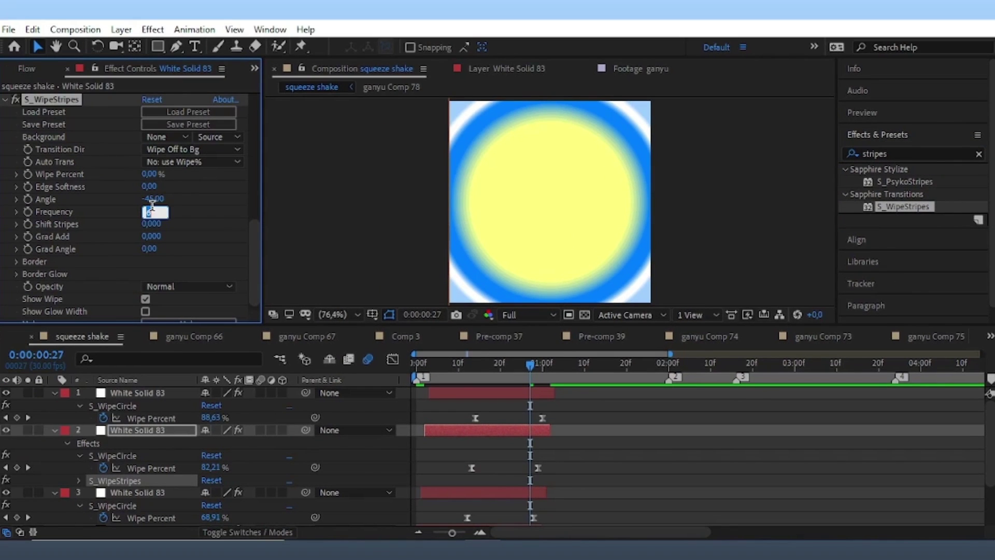
left_click_drag(150, 174, 178, 163)
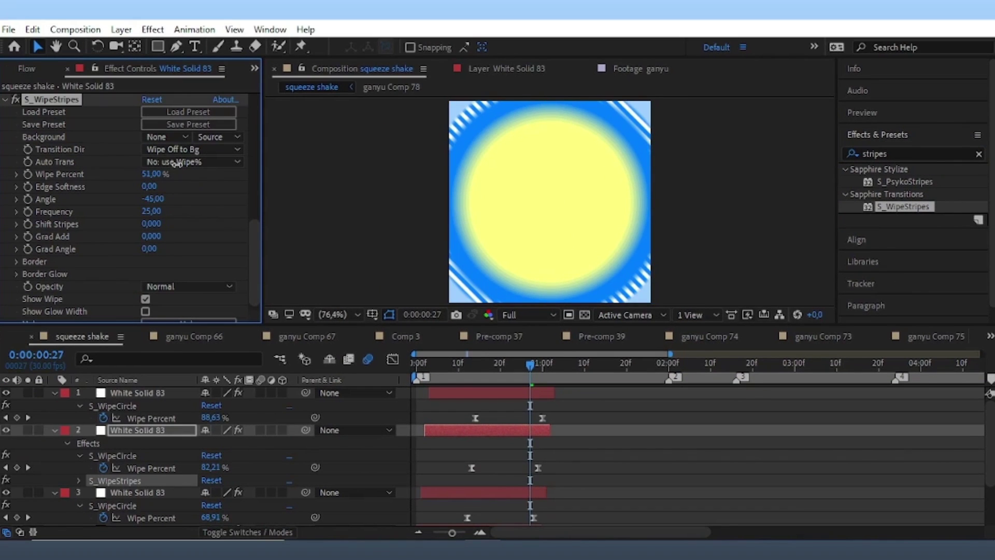
key("space")
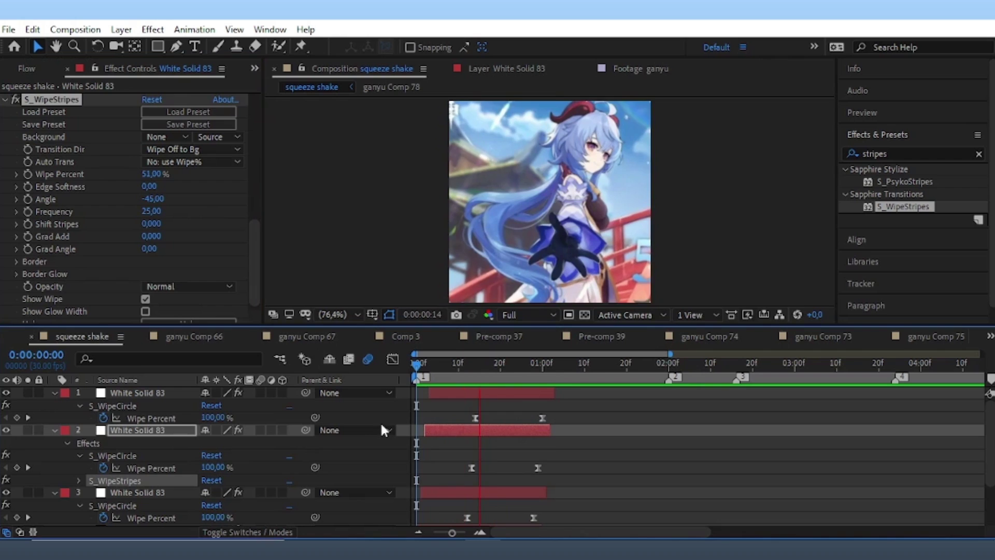
left_click(55, 393)
left_click(54, 404)
left_click(53, 418)
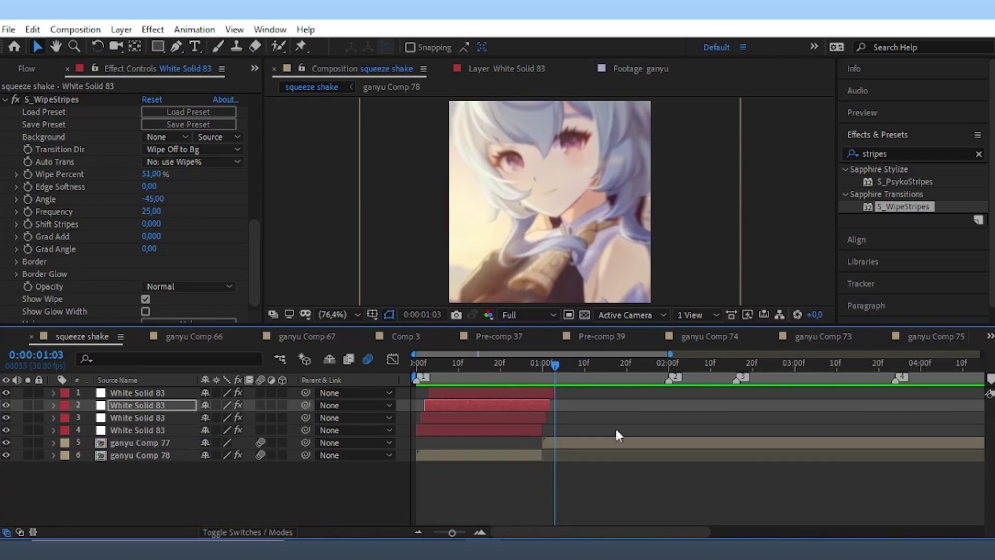
Create a new white solid layer in the squeeze shake comp.
left_click(544, 371)
left_click_drag(542, 372, 553, 382)
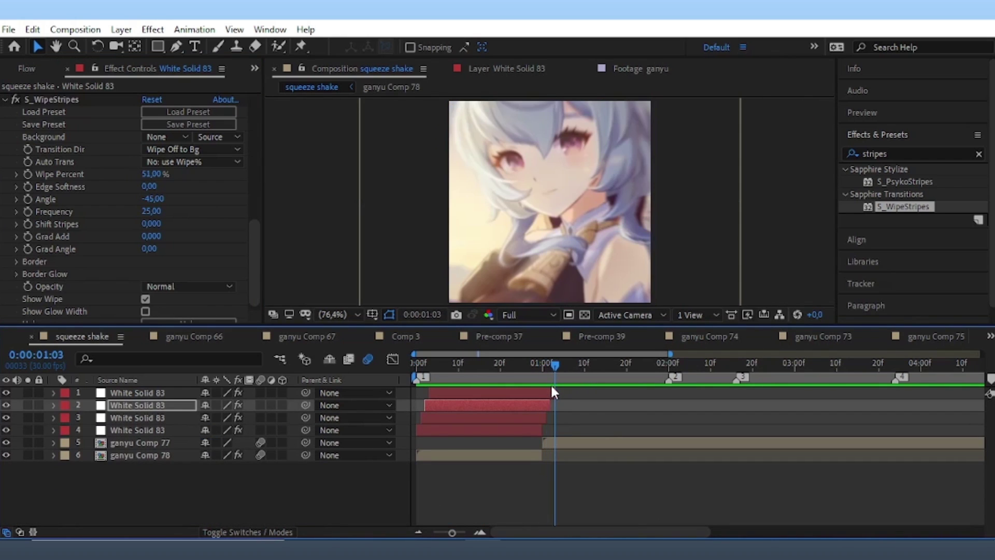
left_click(595, 474)
left_click(121, 30)
mouse_move(140, 44)
left_click(363, 57)
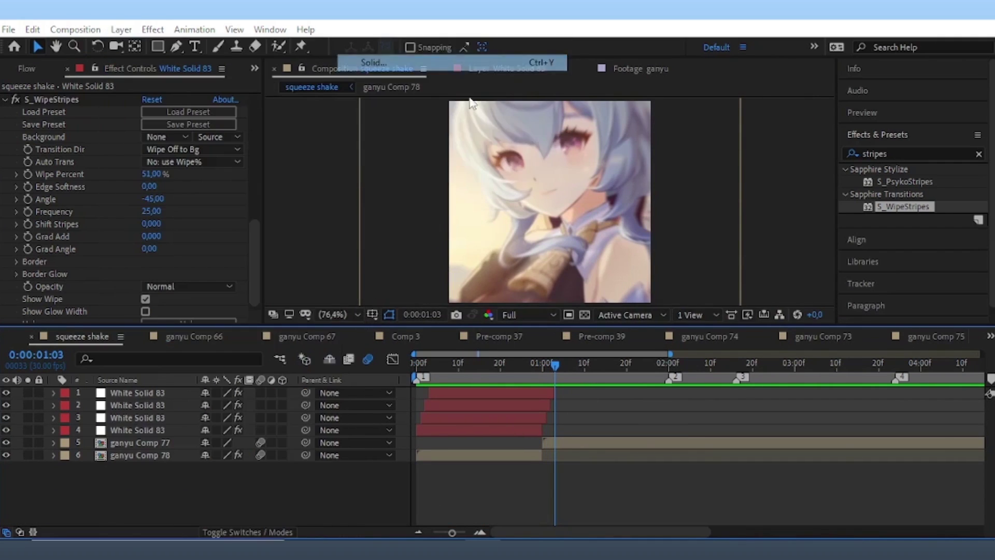
Split the new solid at 1:00 and delete the piece before it.
left_click(570, 430)
left_click_drag(567, 371, 546, 378)
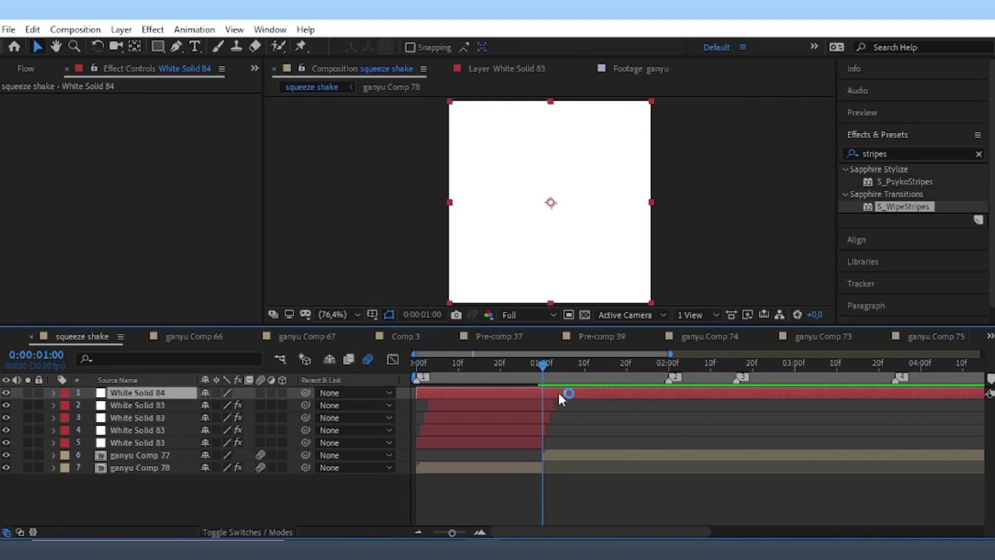
key("ctrl+shift+d")
left_click(561, 407)
key("Delete")
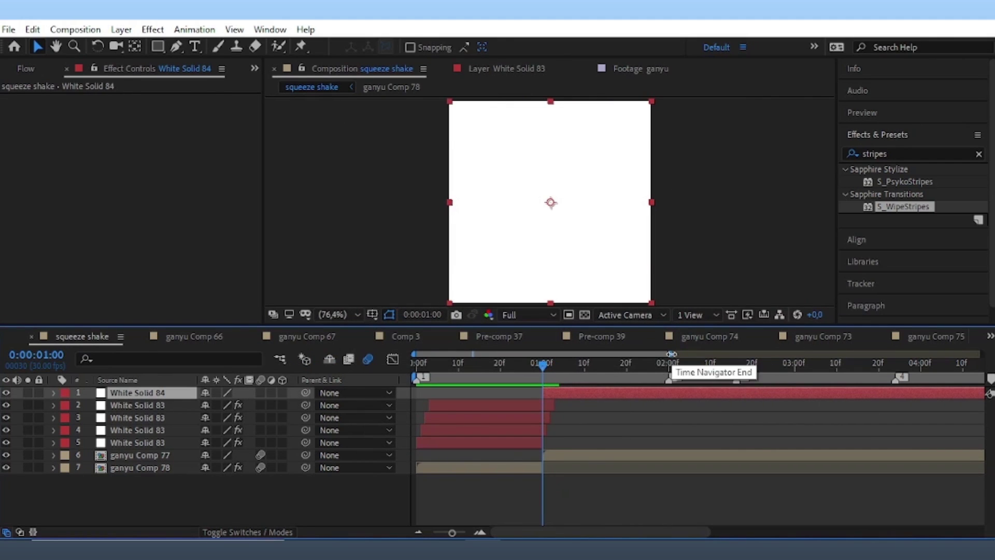
Split the solid at 2:00 and delete the piece after it.
left_click_drag(671, 354, 981, 354)
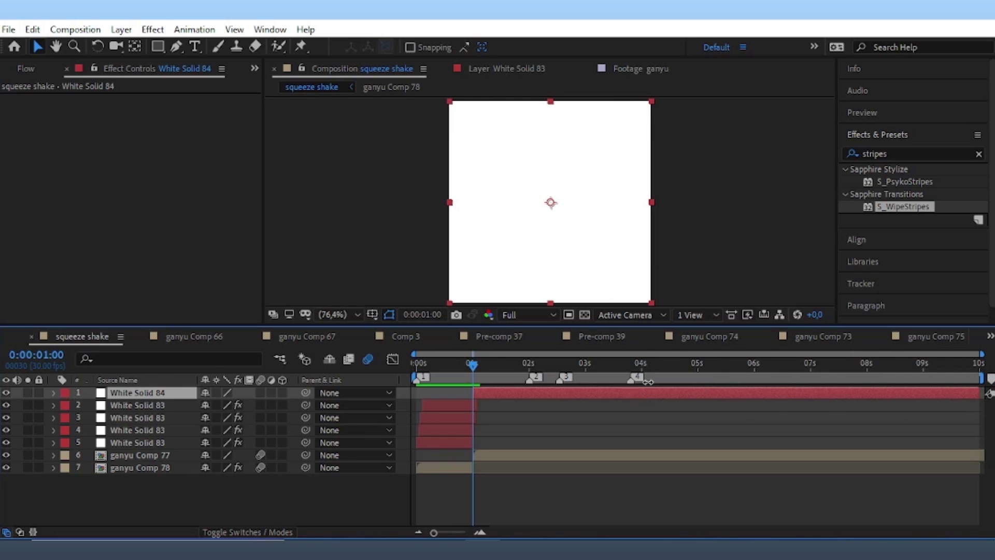
mouse_move(565, 378)
left_mouse_down()
mouse_move(975, 379)
mouse_move(673, 354)
left_mouse_up()
left_click(816, 363)
left_click_drag(564, 363, 665, 394)
key("ctrl+shift+d")
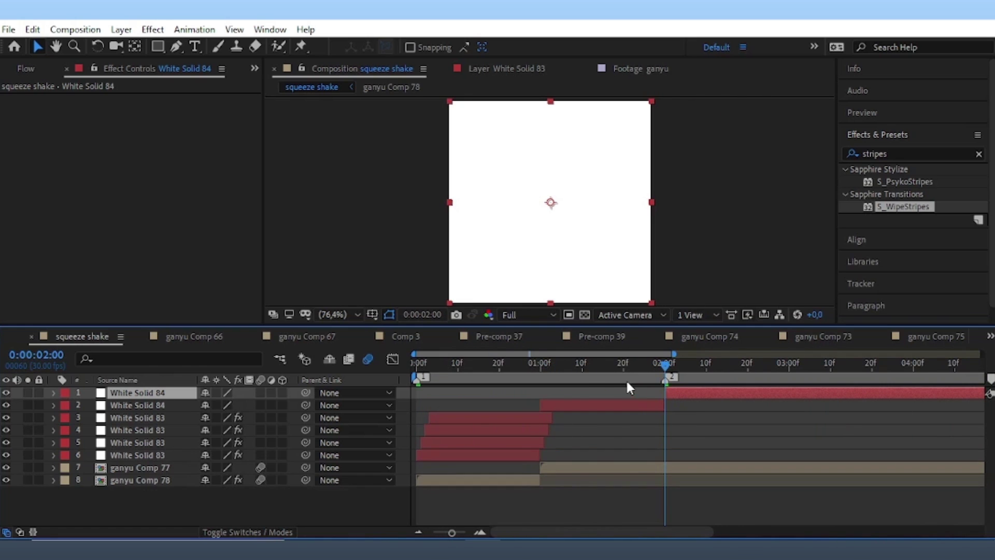
key("Delete")
Apply S_WipeCircle to White Solid 84 from its start at 1:00.
key("i")
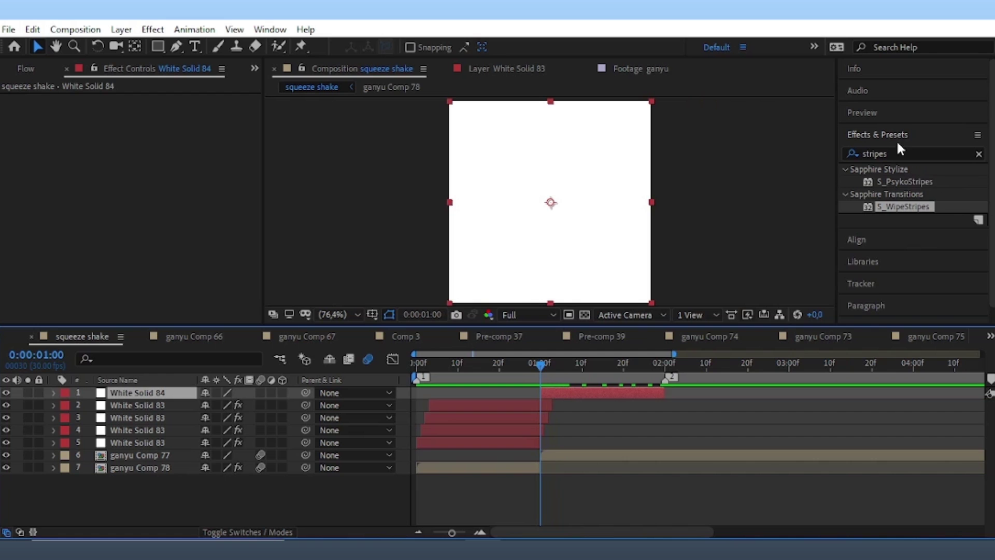
left_click(898, 154)
type("wipeci")
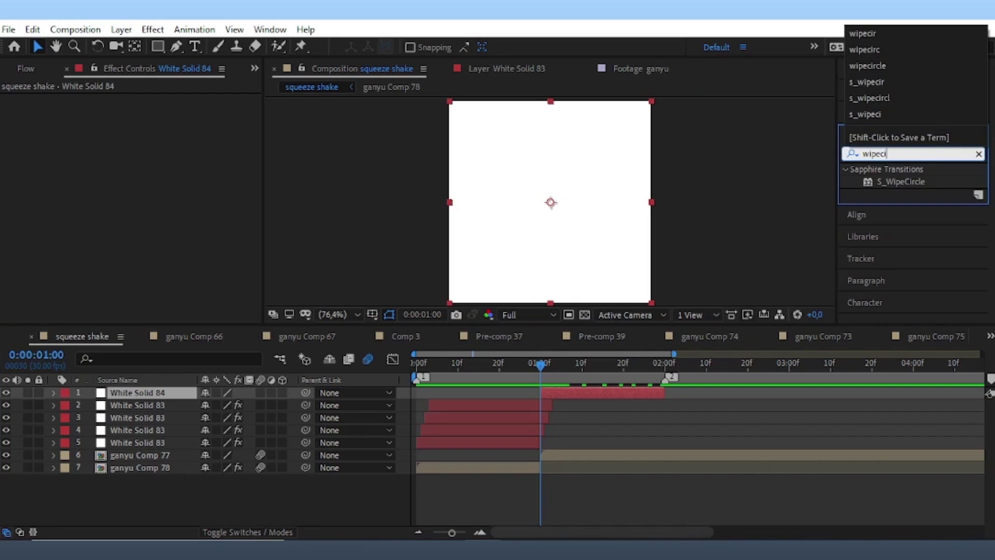
type("r")
double_click(904, 181)
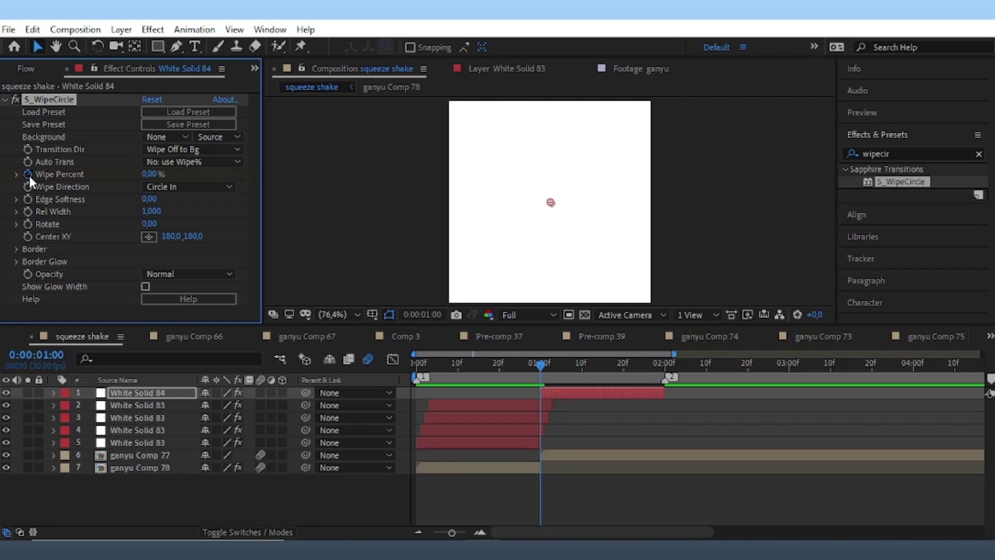
Set Wipe Percent to 64 at 01:16, move the end keyframe to 2:00, and Easy Ease the keyframes.
key("u")
left_click(607, 362)
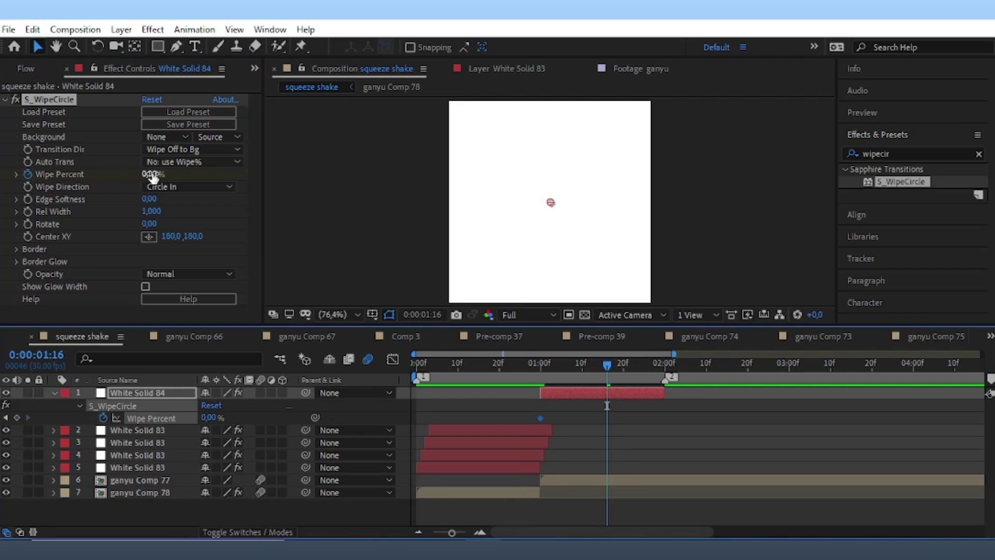
left_click(150, 174)
type("64")
key("Return")
mouse_move(607, 418)
left_mouse_down()
mouse_move(664, 418)
mouse_move(490, 423)
left_mouse_up()
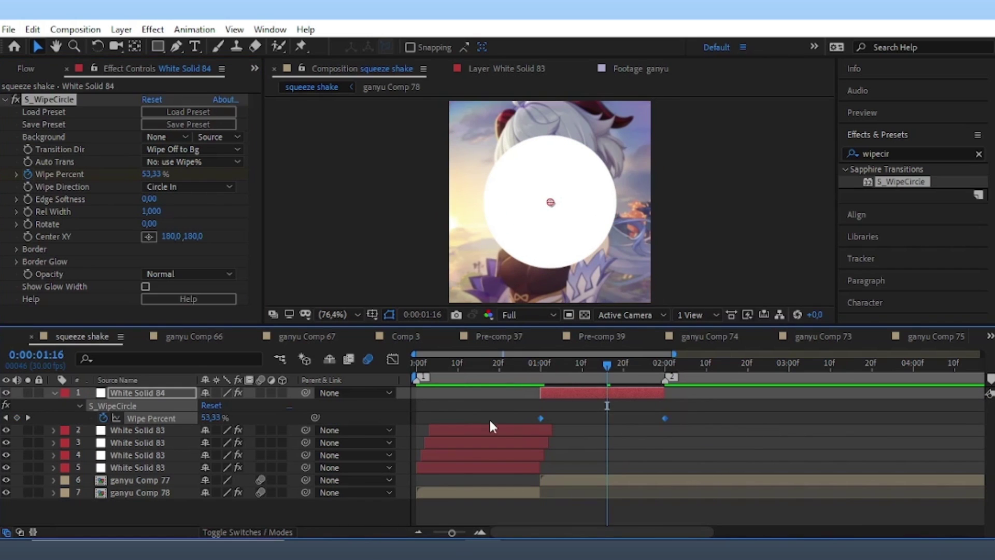
key("F9")
Shape the wipe's value curve in the Graph Editor to burst open quickly then slow down.
left_click(392, 359)
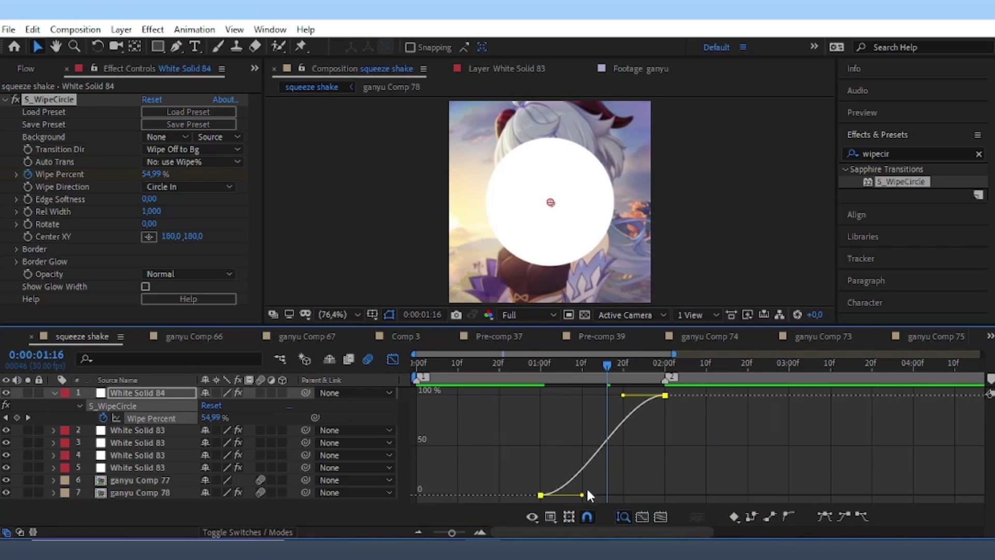
left_click_drag(586, 492, 542, 413)
left_click(569, 367)
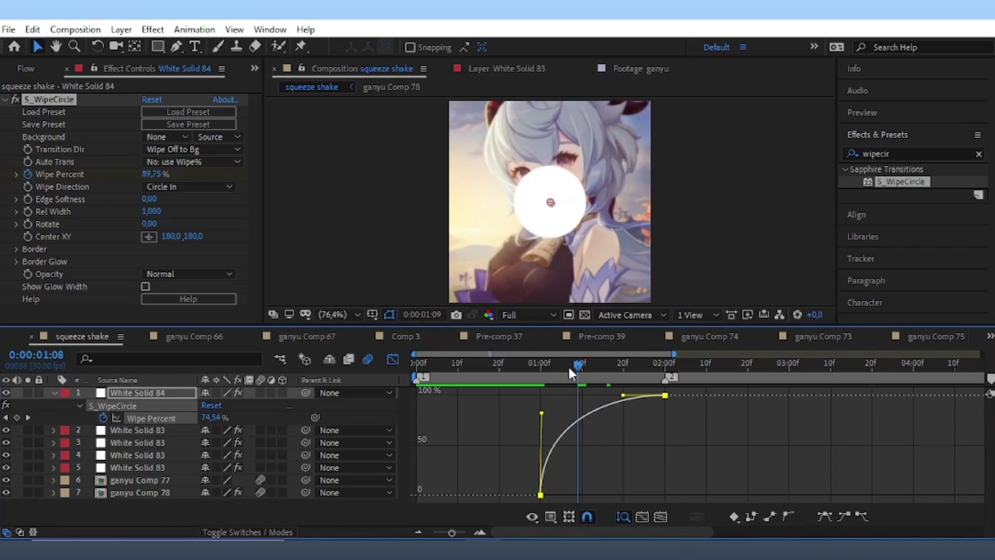
key("space")
key("space")
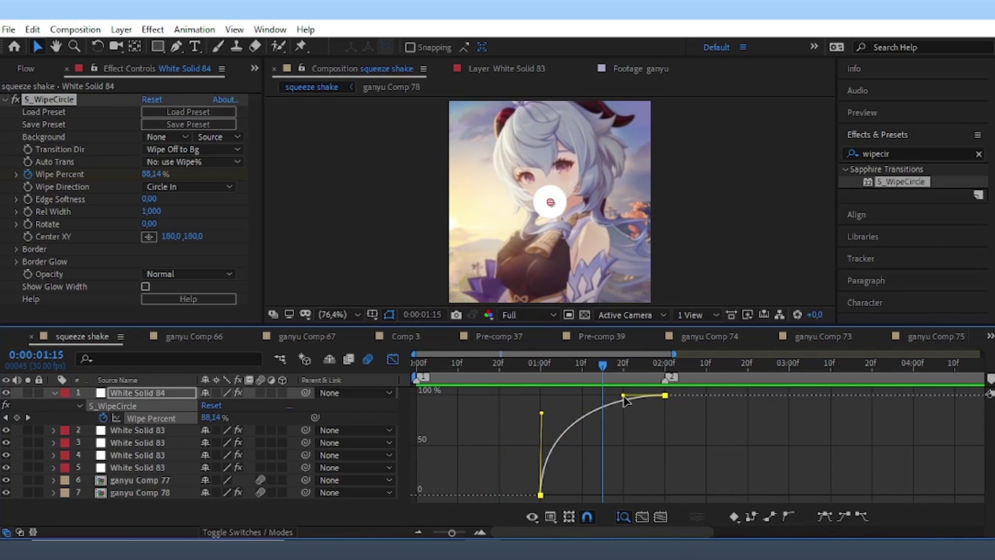
left_click_drag(624, 398, 555, 399)
key("space")
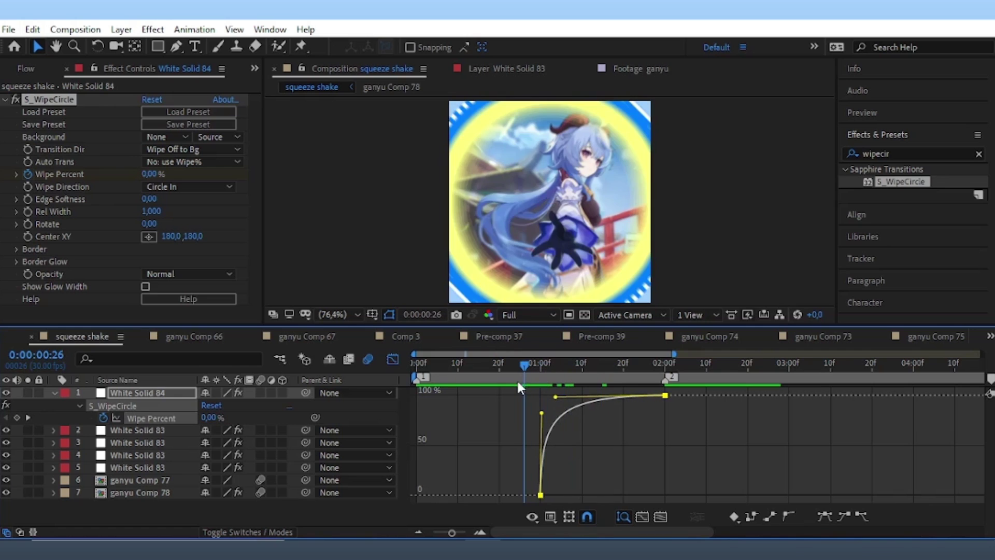
key("shift+F3")
Add CC Force Motion Blur and a light-blue Fill Alpha to the circle wipe solid.
left_click(907, 154)
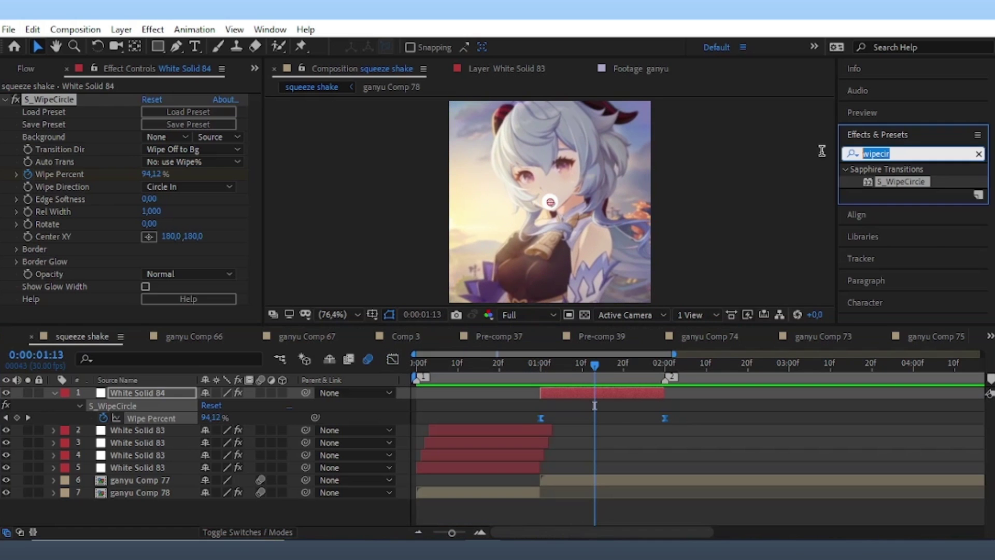
type("cc for")
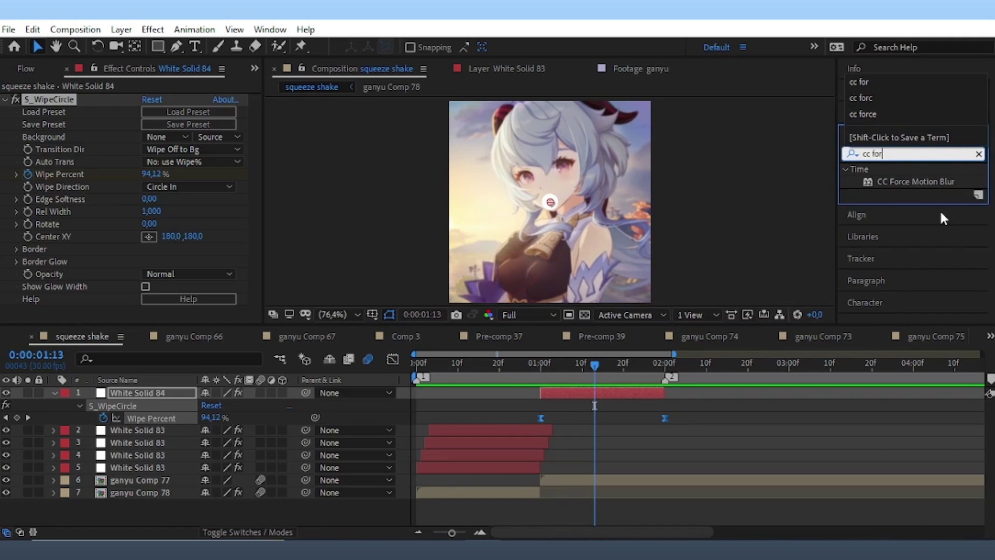
double_click(916, 181)
left_click(871, 153)
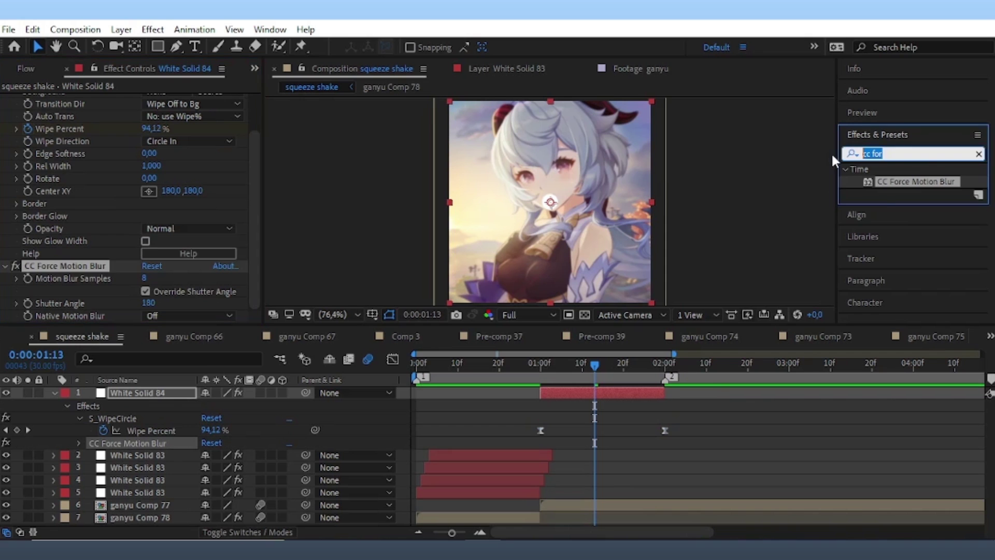
type("fill")
double_click(903, 282)
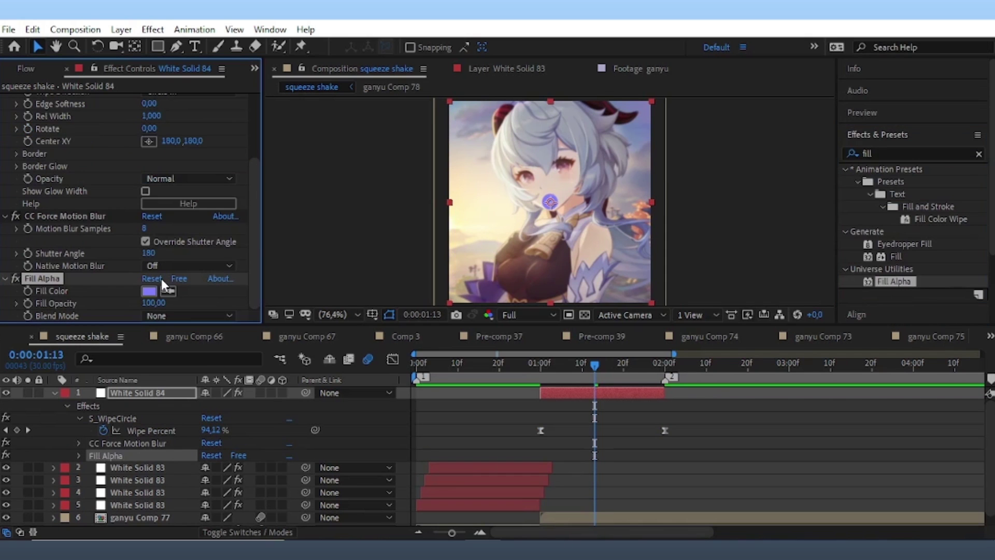
left_click(149, 290)
left_click(436, 197)
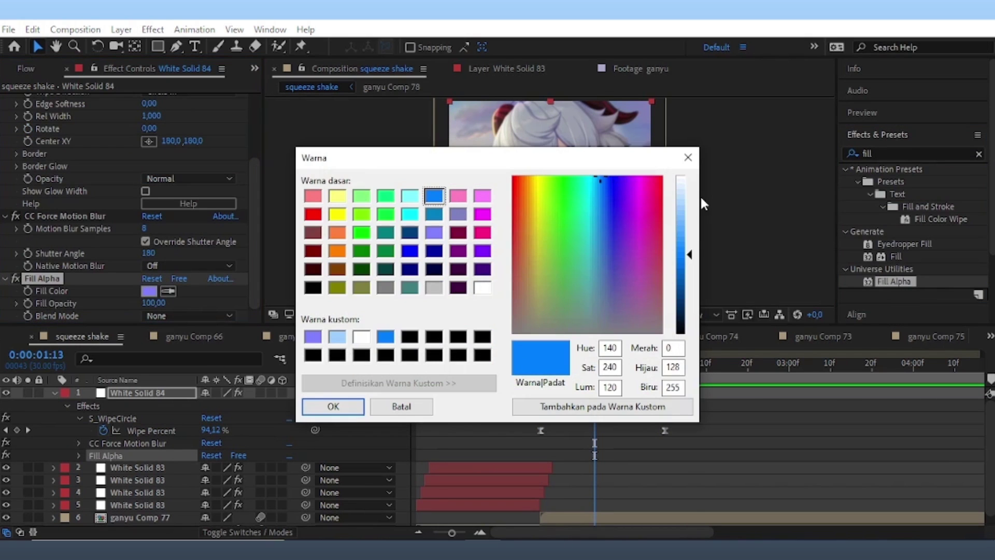
left_click(685, 204)
left_click(333, 407)
Duplicate the circle wipe layer, fill the copy white, and offset it slightly.
left_click_drag(596, 366, 561, 381)
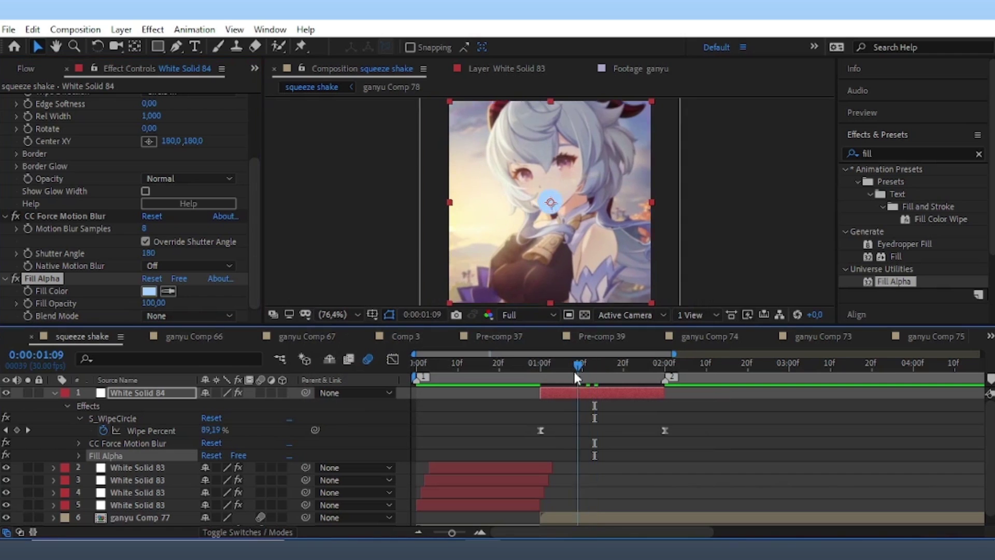
left_click(560, 394)
key("ctrl+d")
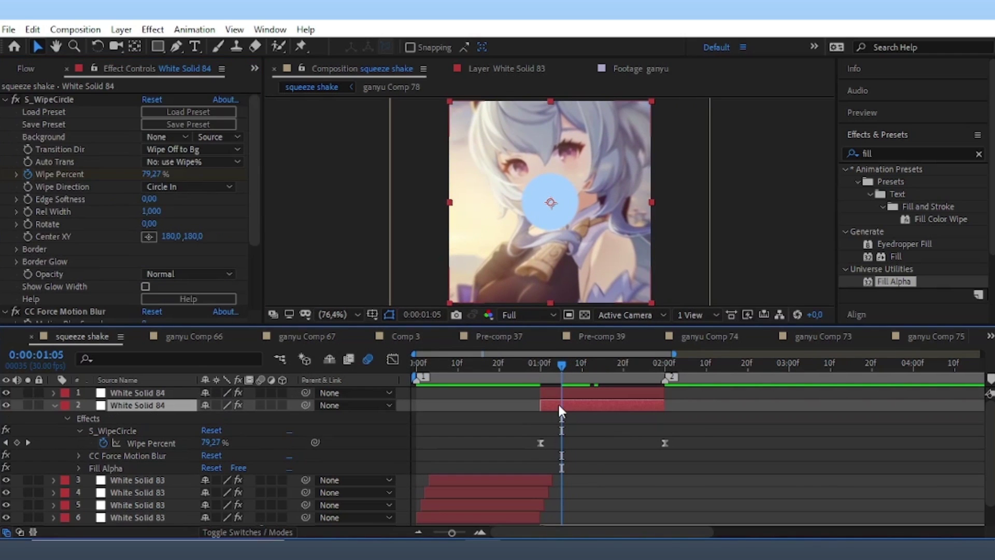
left_click_drag(567, 407, 562, 408)
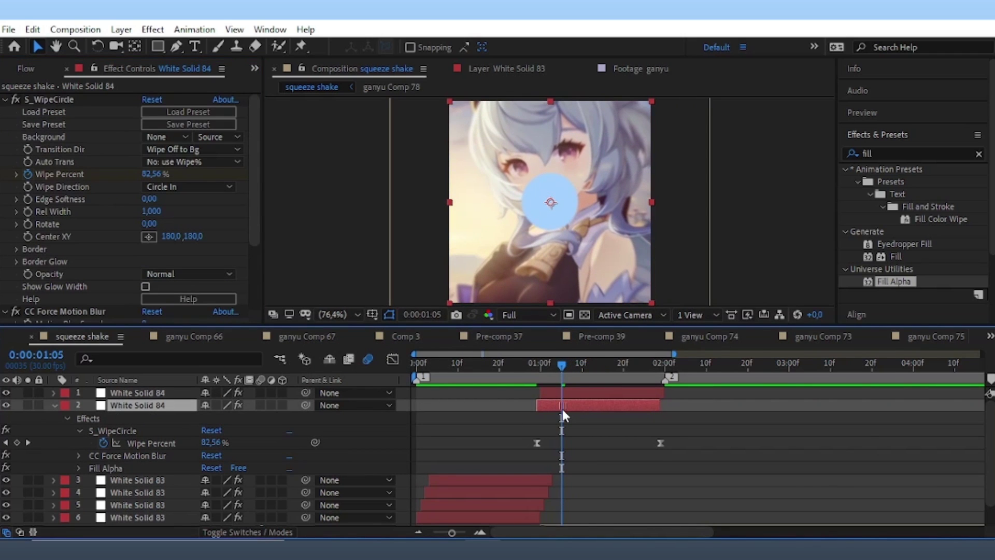
scroll(202, 283, "down", 5)
left_click(149, 291)
left_click(482, 285)
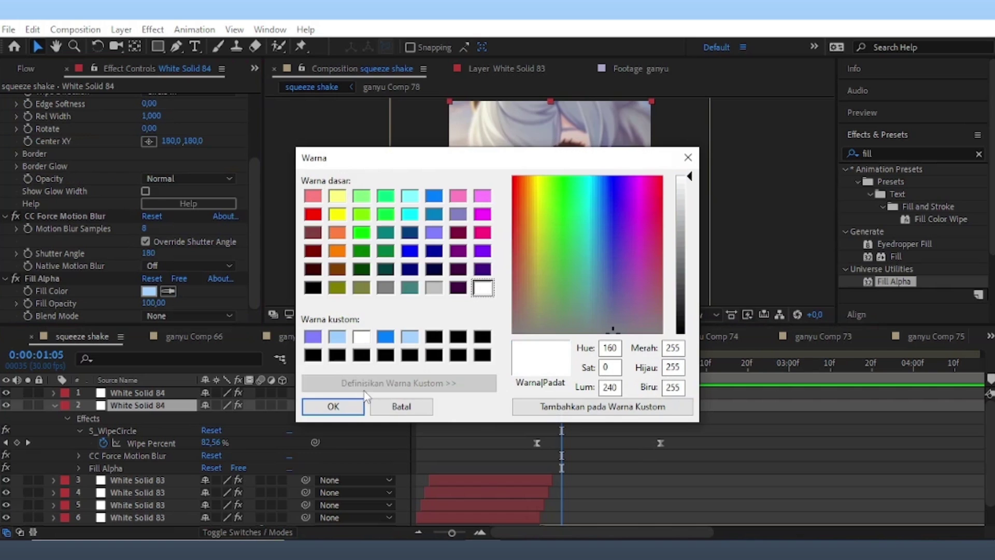
left_click(329, 403)
left_click_drag(557, 410, 561, 410)
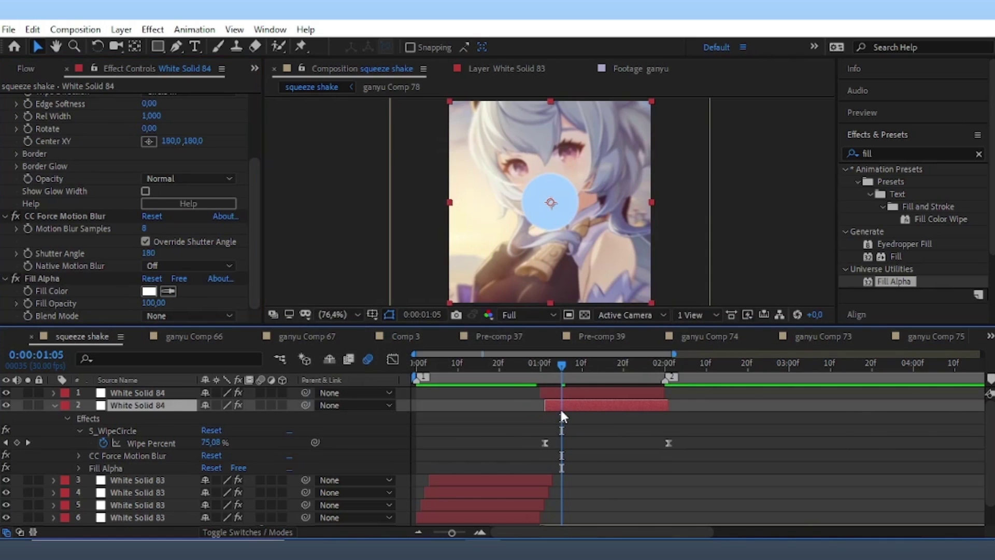
Add a third ring copy delayed a frame with a blue fill.
key("ctrl+d")
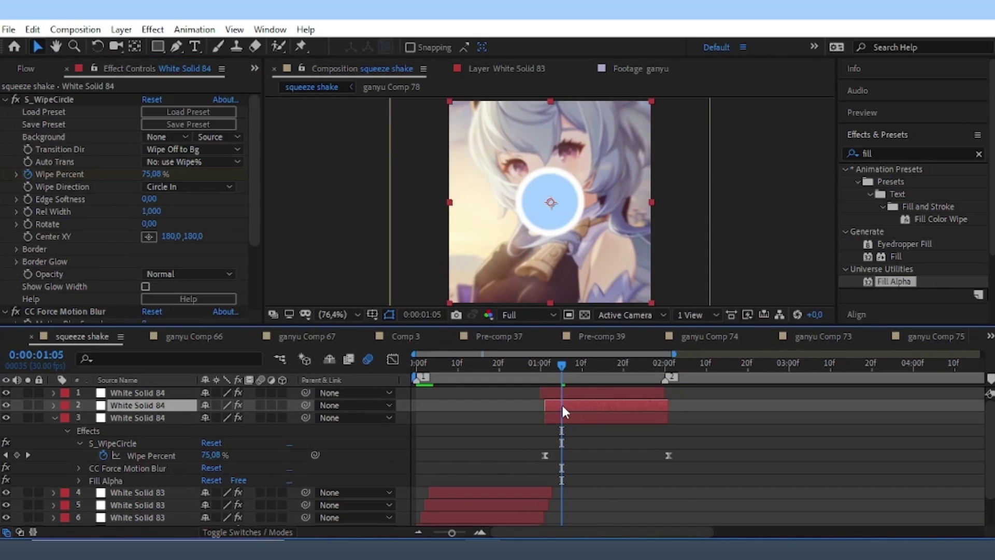
left_click_drag(560, 418, 564, 417)
scroll(202, 234, "down", 4)
left_click(149, 291)
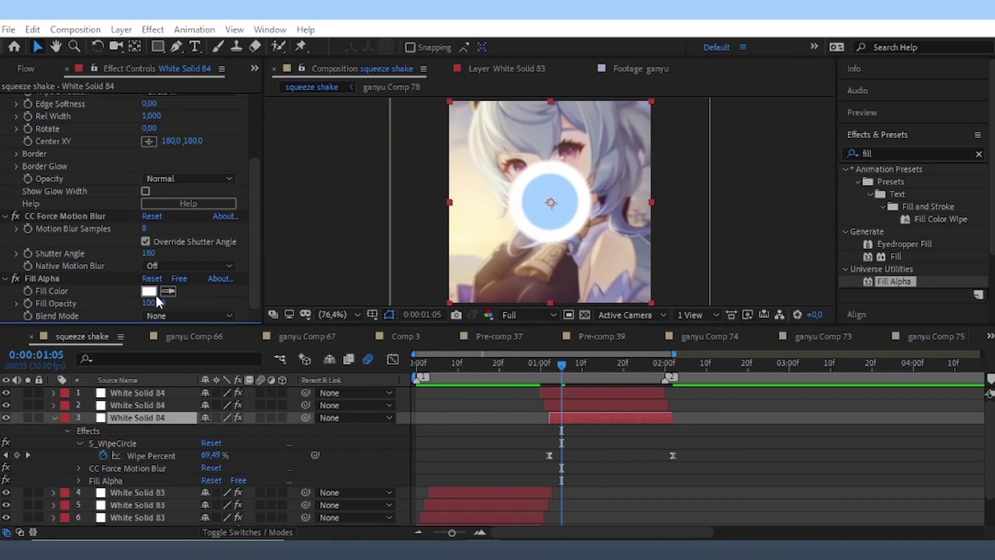
left_click(333, 406)
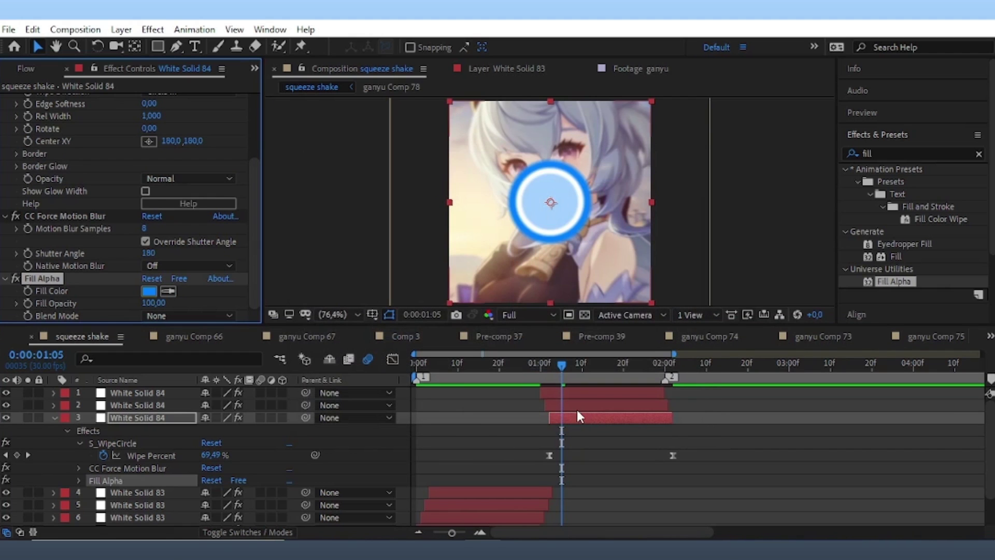
Add a fourth ring copy delayed a frame with a light-yellow fill.
key("ctrl+d")
left_click_drag(570, 430, 574, 430)
scroll(202, 233, "down", 4)
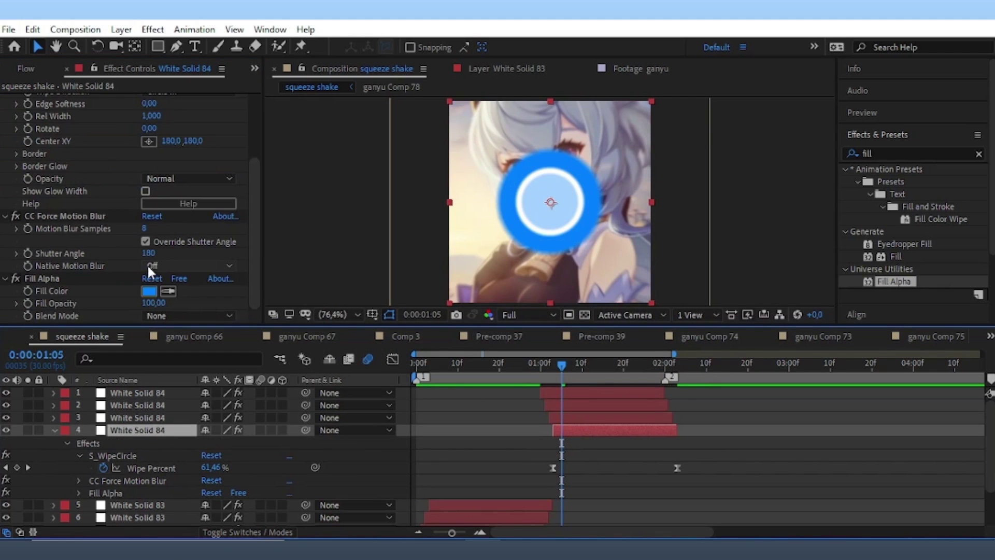
left_click(149, 291)
left_click(342, 196)
left_click(333, 407)
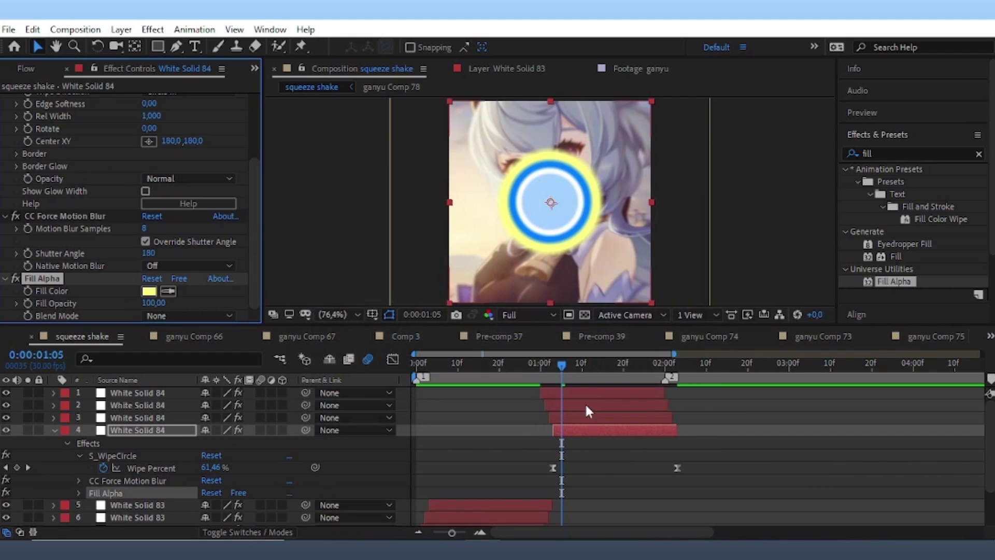
left_click_drag(559, 378, 557, 377)
left_click(563, 417)
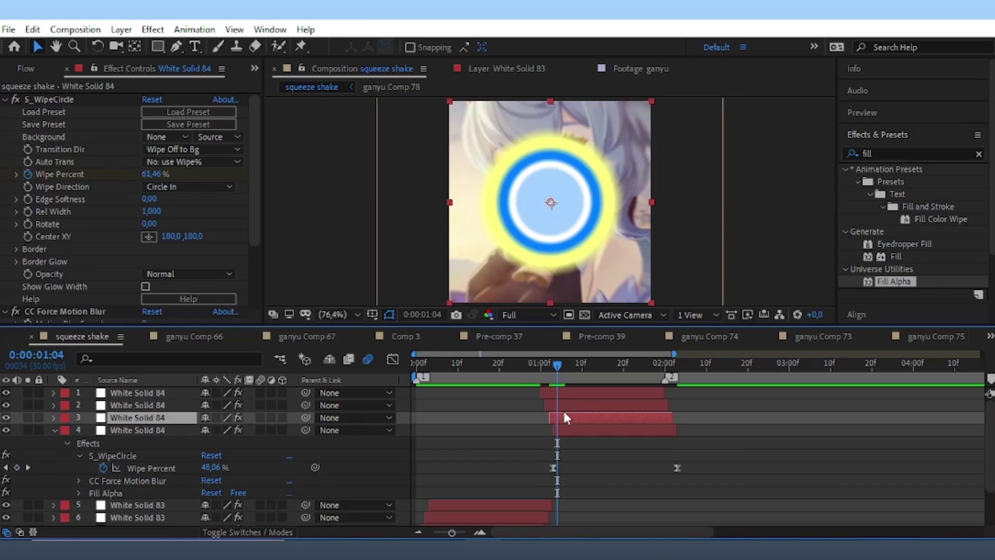
left_click(563, 405)
scroll(186, 249, "down", 4)
Add S_WipeStripes to the second ring with Frequency 35 and Wipe Percent 47%, then preview.
key("ctrl+5")
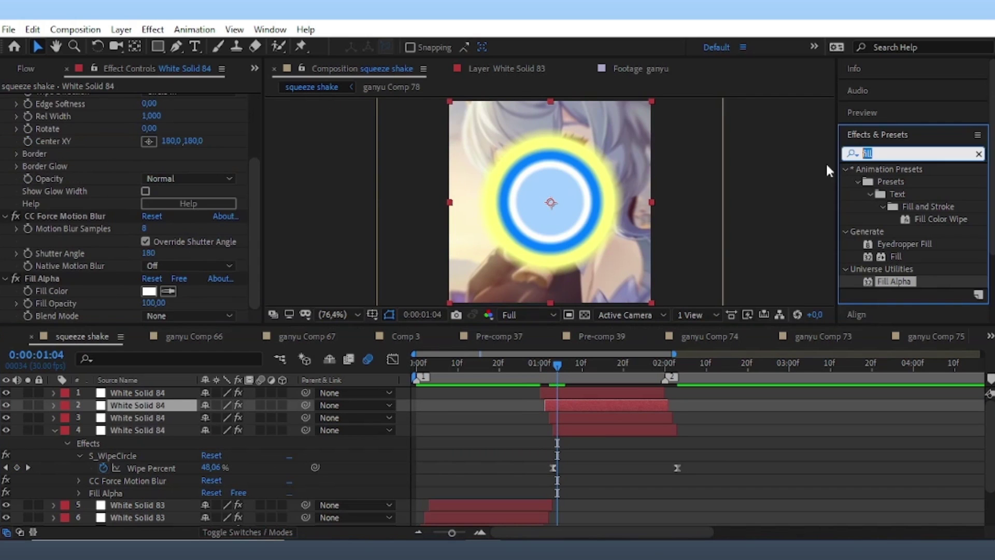
type("stripes")
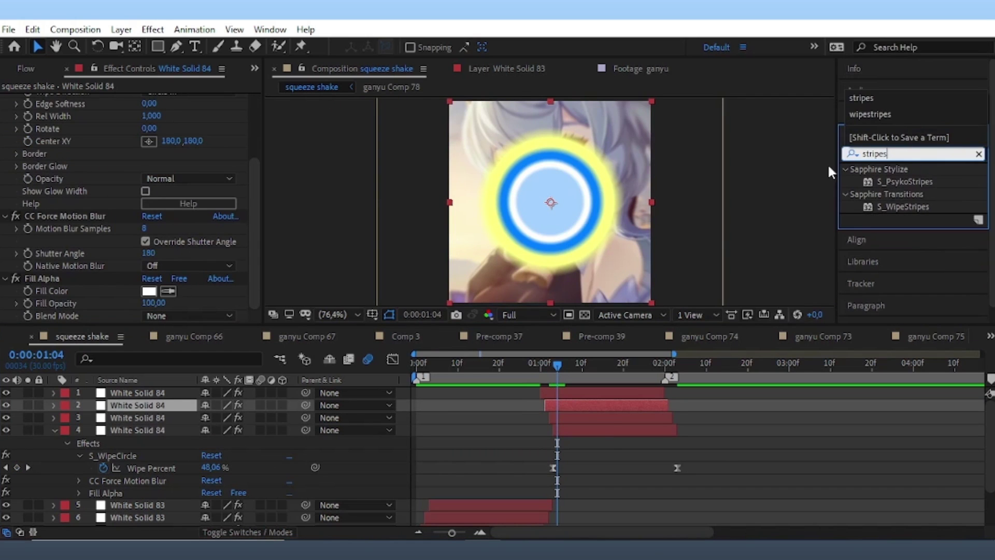
double_click(910, 207)
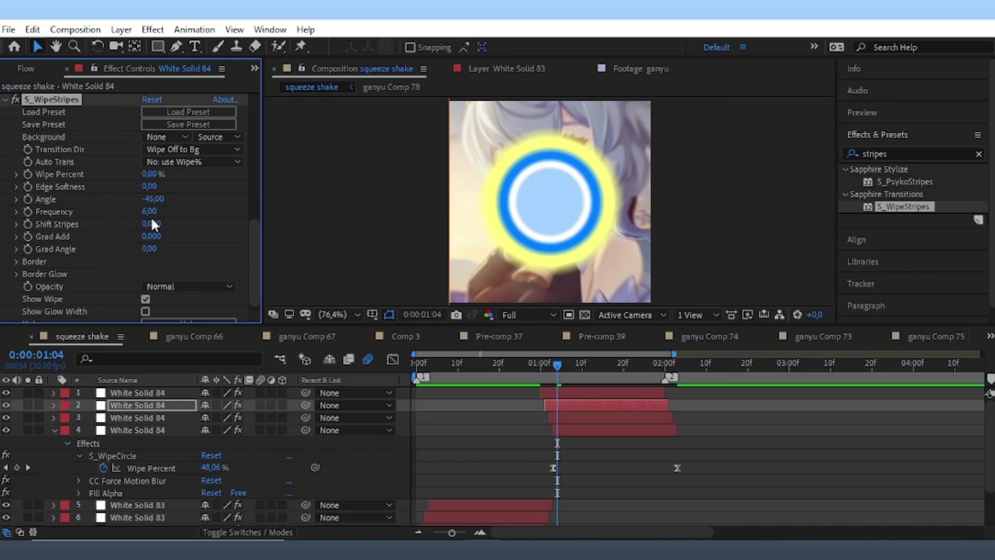
type("5")
key("Return")
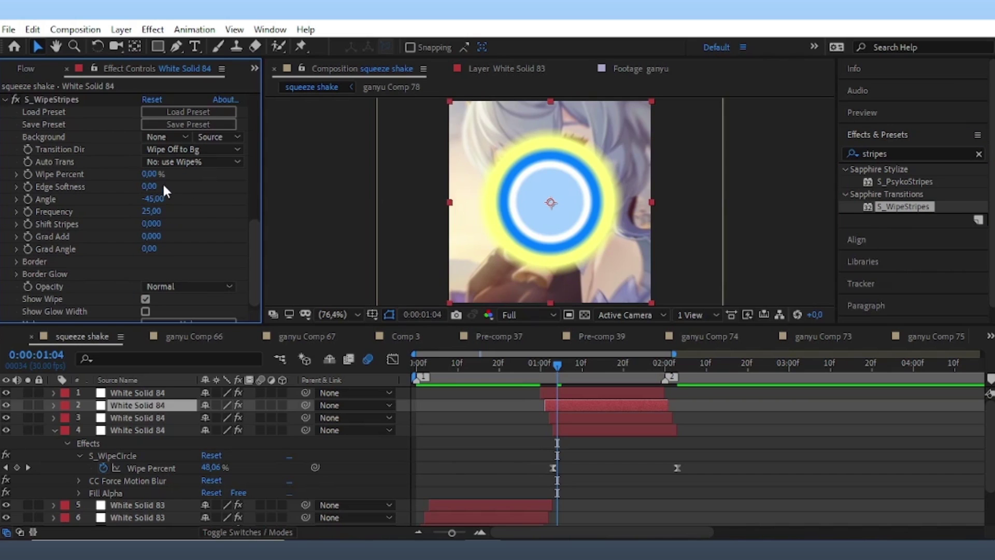
left_click_drag(147, 173, 173, 165)
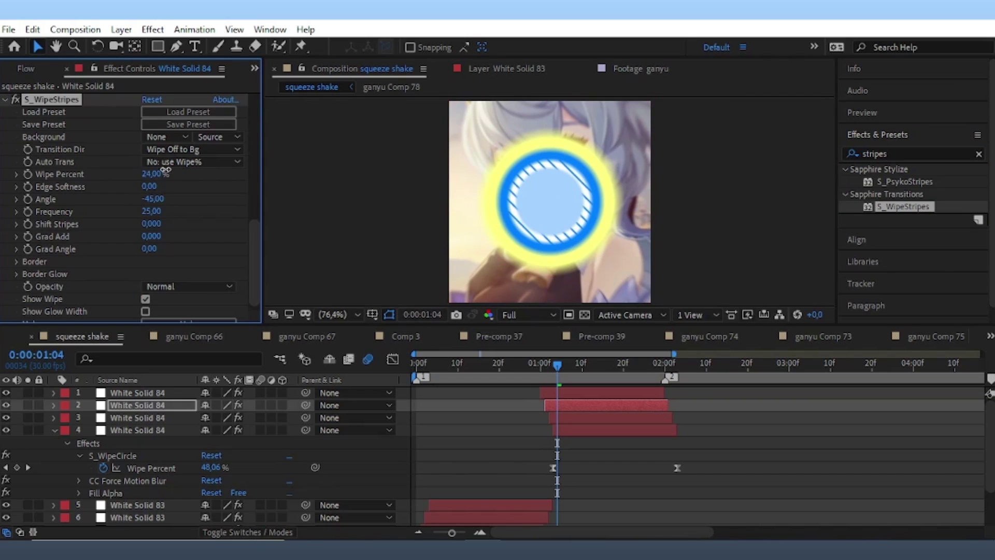
left_click(152, 211)
type("35")
key("Return")
mouse_move(151, 173)
left_mouse_down()
mouse_move(164, 173)
mouse_move(147, 172)
left_mouse_up()
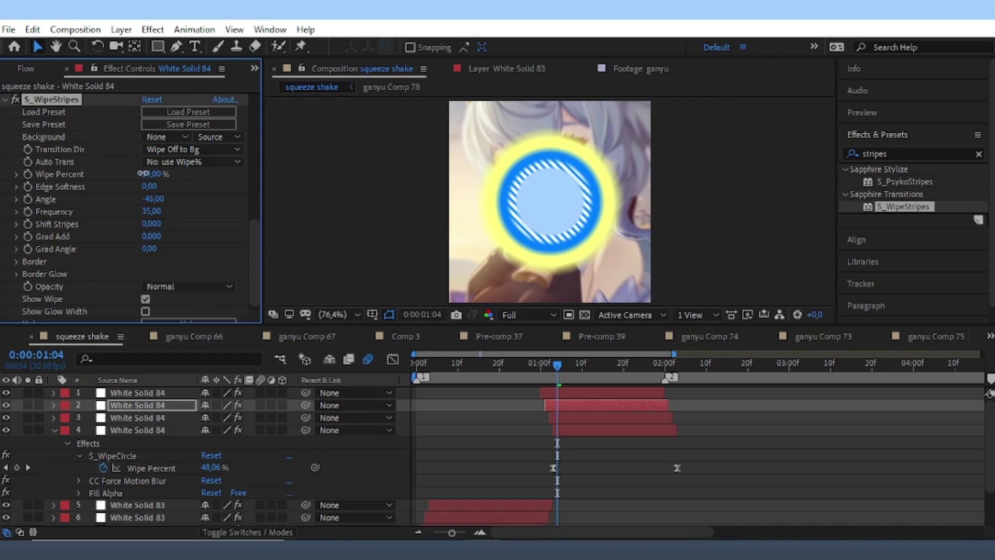
key("space")
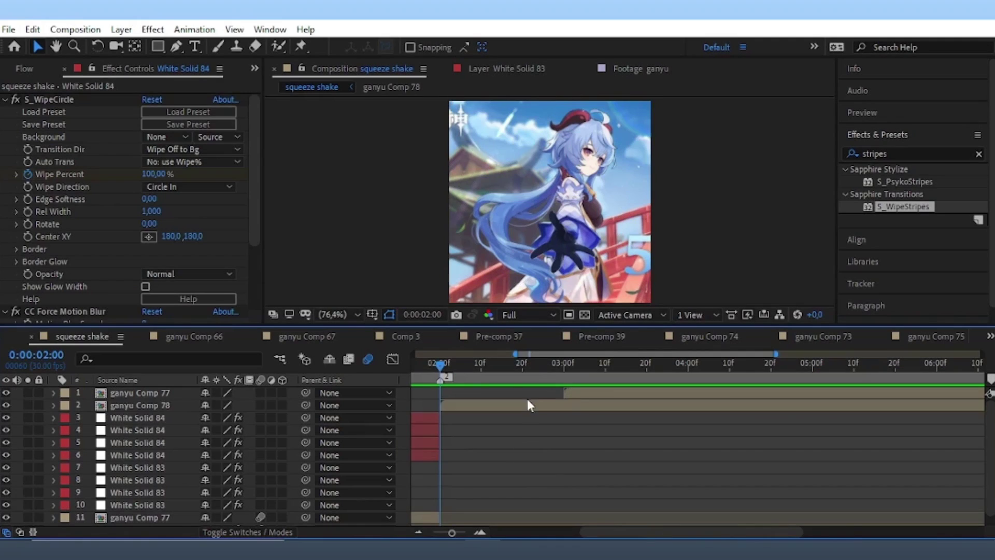
Separate ganyu Comp 78's Position dimensions and keyframe Y sliding down out of frame.
left_click(527, 401)
key("p")
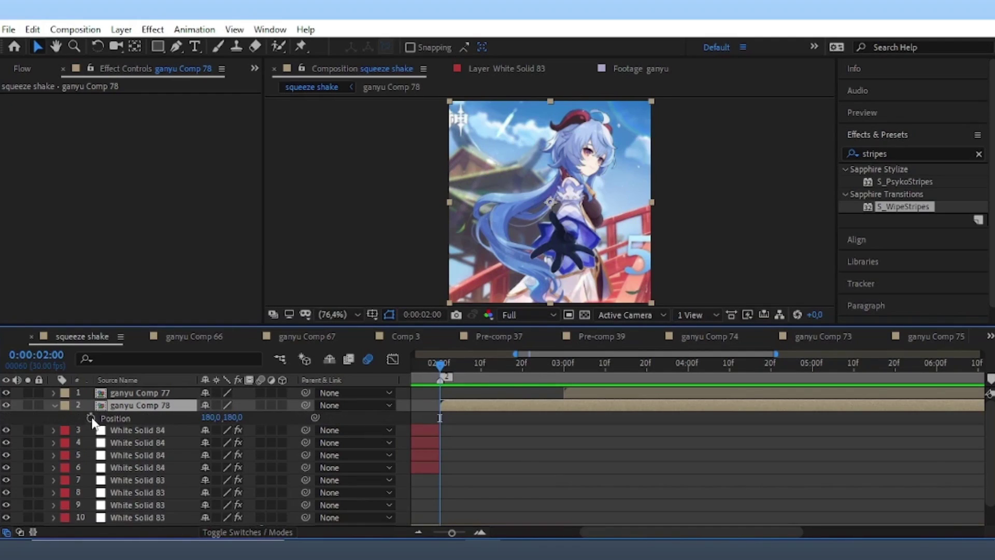
right_click(144, 418)
left_click(203, 270)
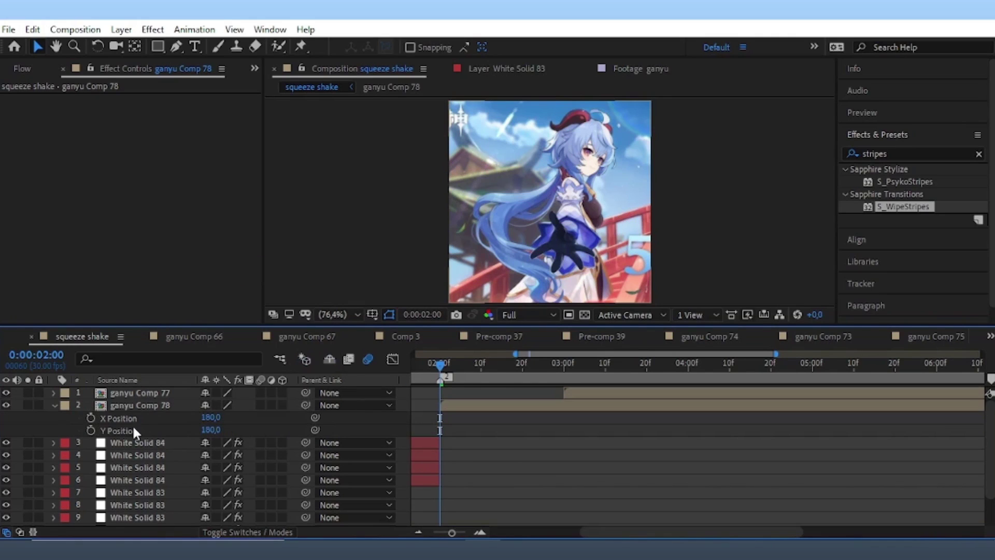
left_click(537, 366)
mouse_move(210, 430)
left_mouse_down()
mouse_move(564, 430)
mouse_move(434, 438)
left_mouse_up()
Easy Ease the Y Position keyframes and curve them to start slow and accelerate sharply.
key("F9")
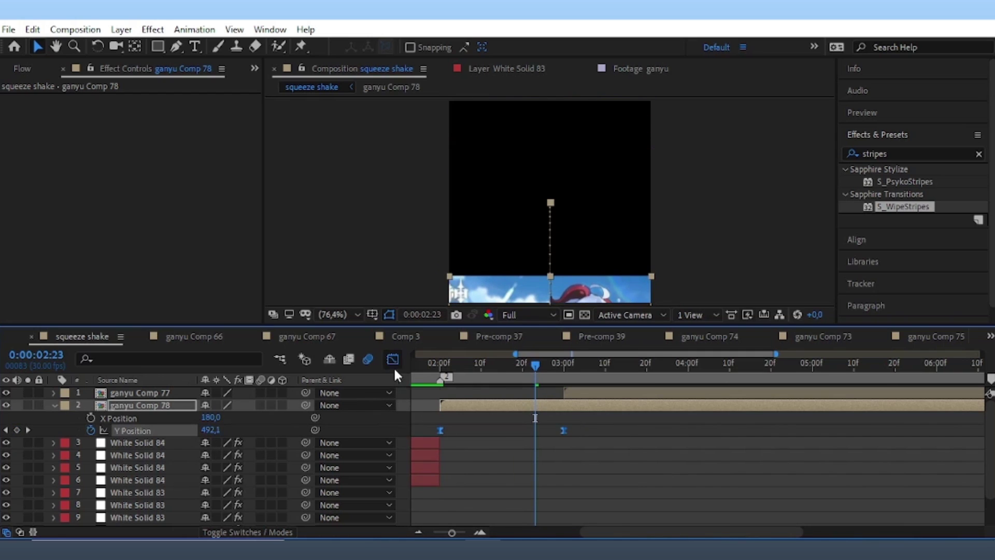
left_click(393, 359)
left_click_drag(522, 396, 560, 495)
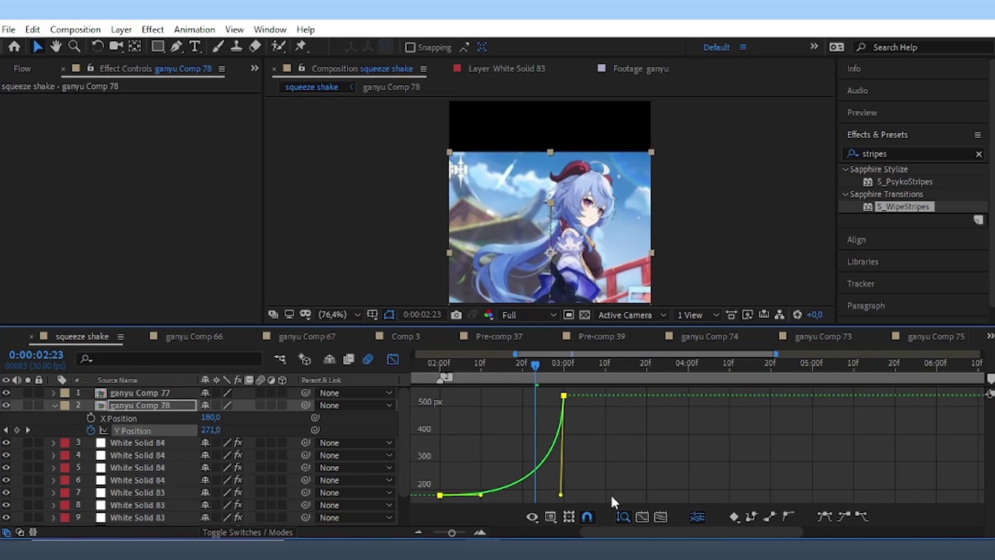
left_click_drag(482, 493, 554, 495)
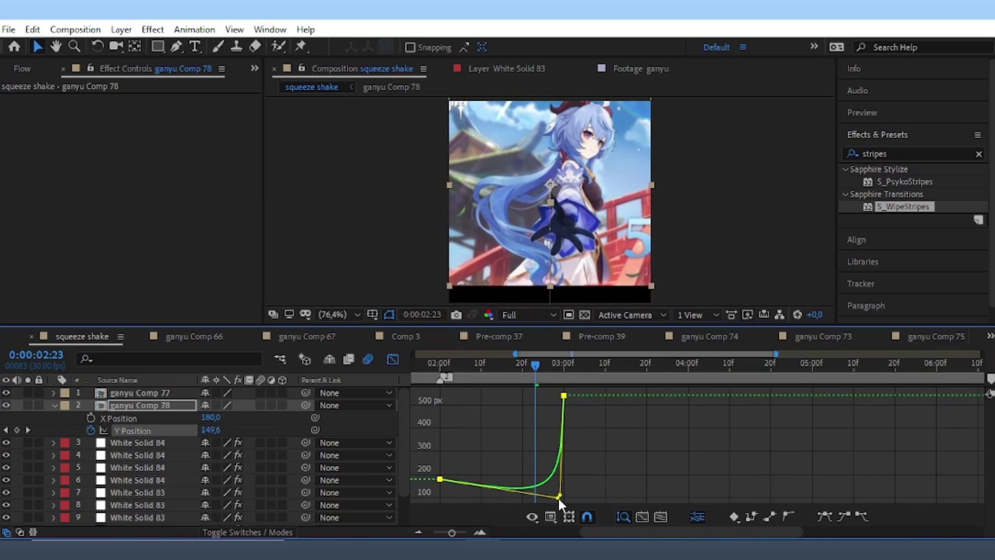
key("j")
key("space")
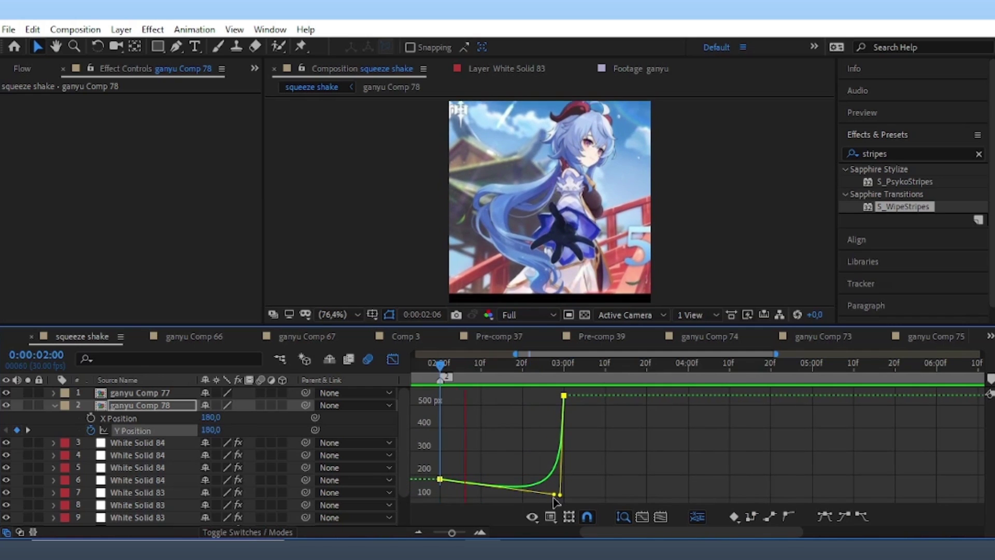
left_click(392, 359)
left_click(490, 381)
left_click_drag(490, 381, 481, 382)
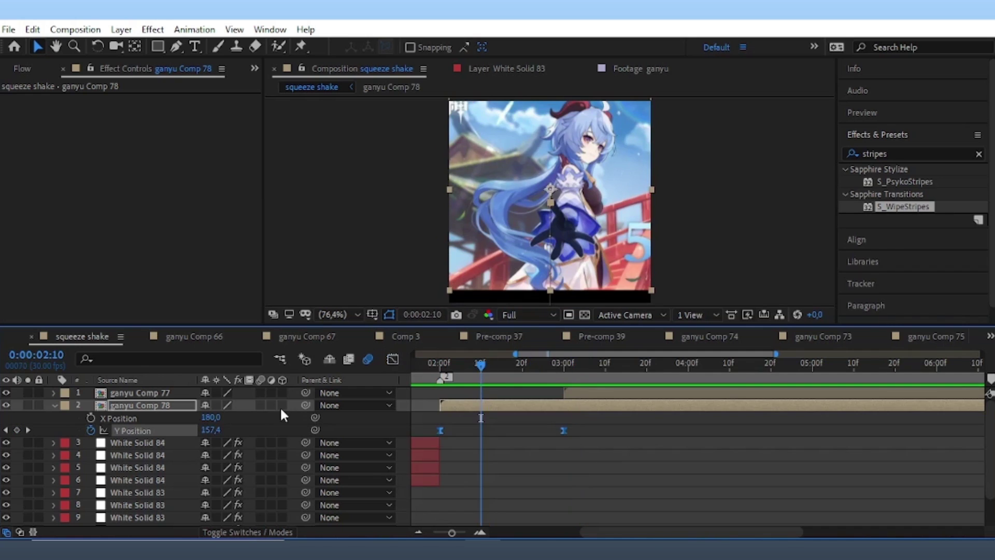
left_click(881, 153)
Apply Motion Tile to ganyu Comp 78 with Output Height set to 200.
type("m")
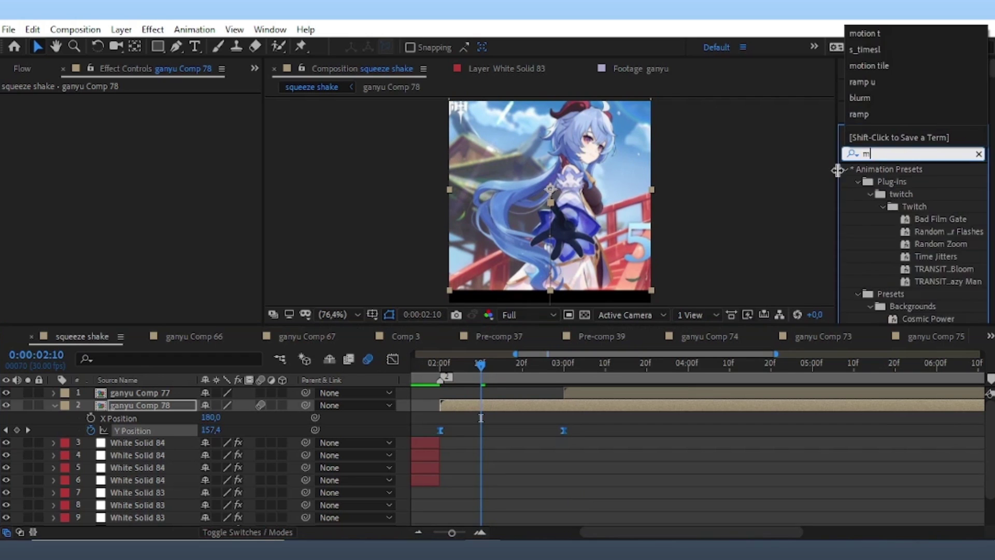
type("otion t")
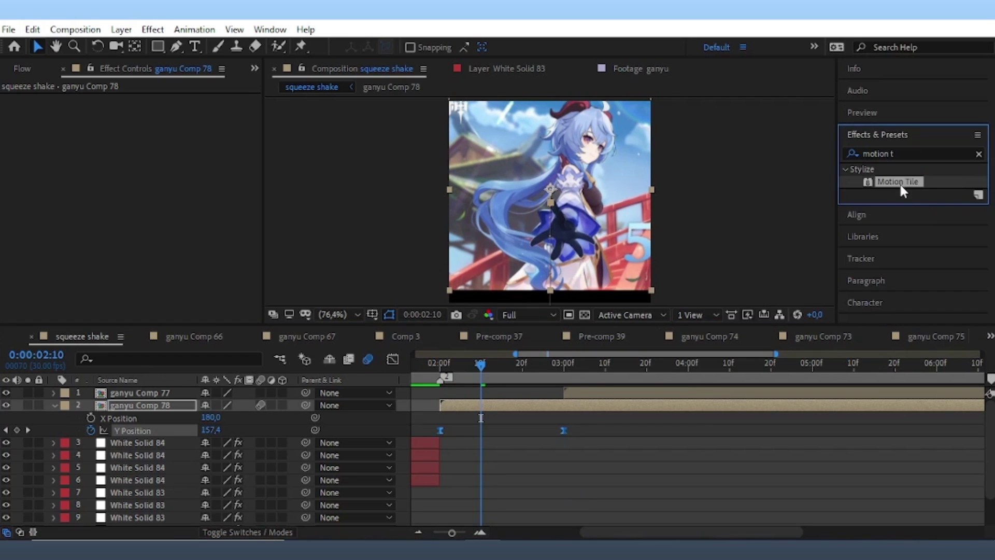
left_click_drag(897, 182, 75, 140)
type("200")
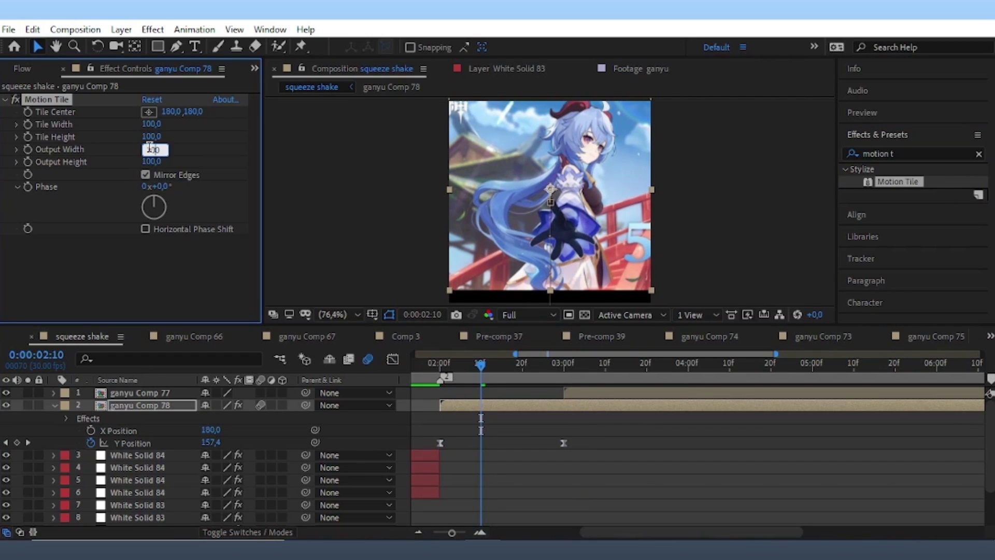
key("Return")
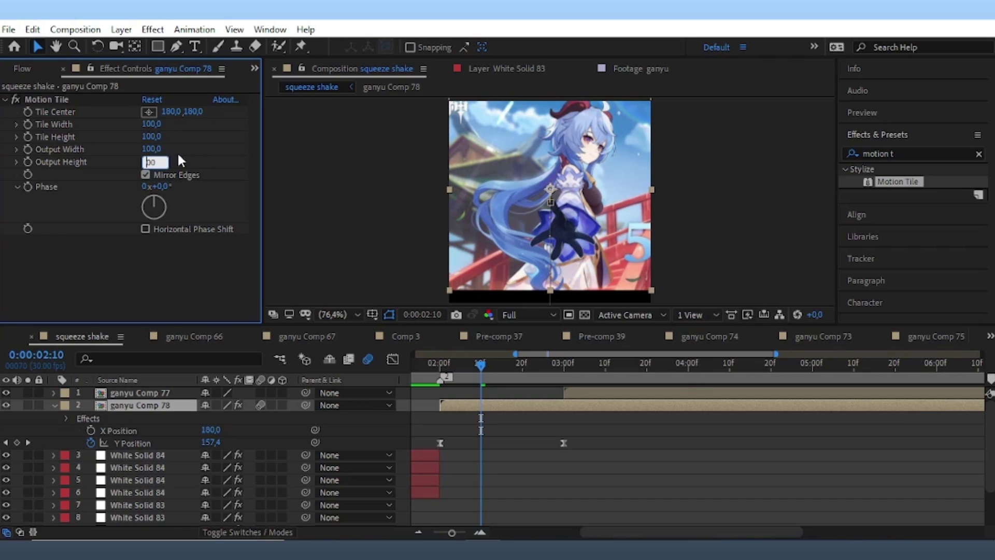
key("BackSpace")
type("2")
key("Return")
Preview the tiled slide-out from 2:04, then select the ganyu Comp 77 layer.
left_click_drag(480, 372, 456, 381)
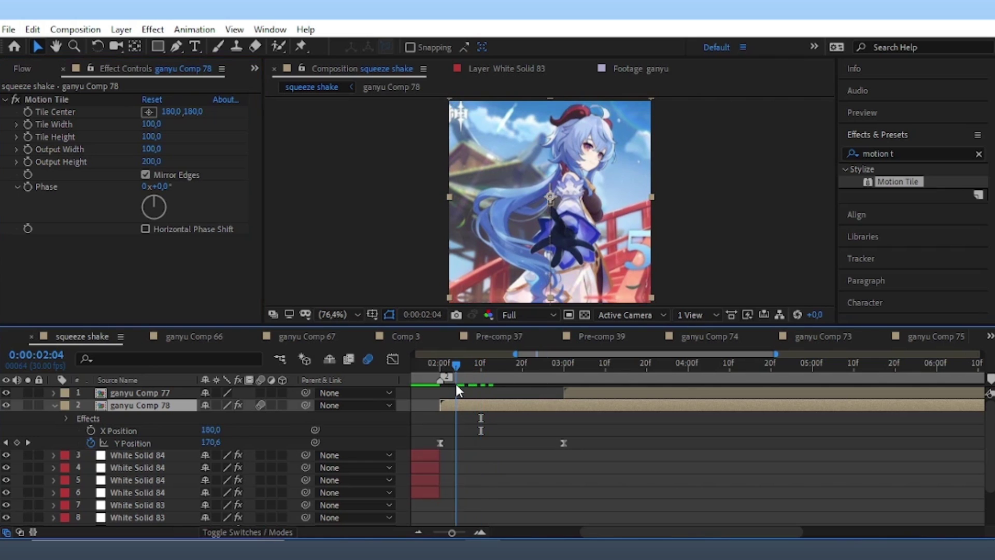
key("space")
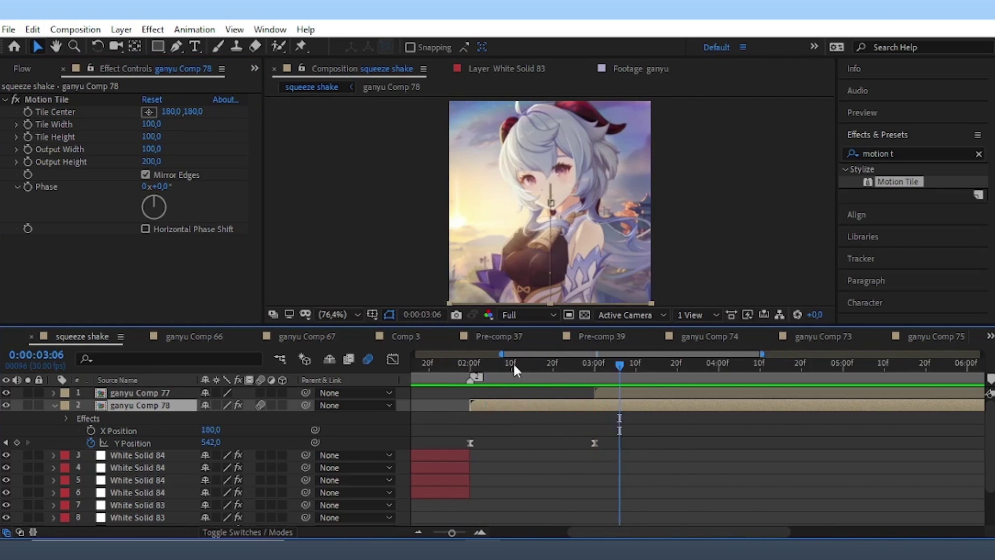
scroll(513, 363, "left", 3)
key("space")
left_click(660, 395)
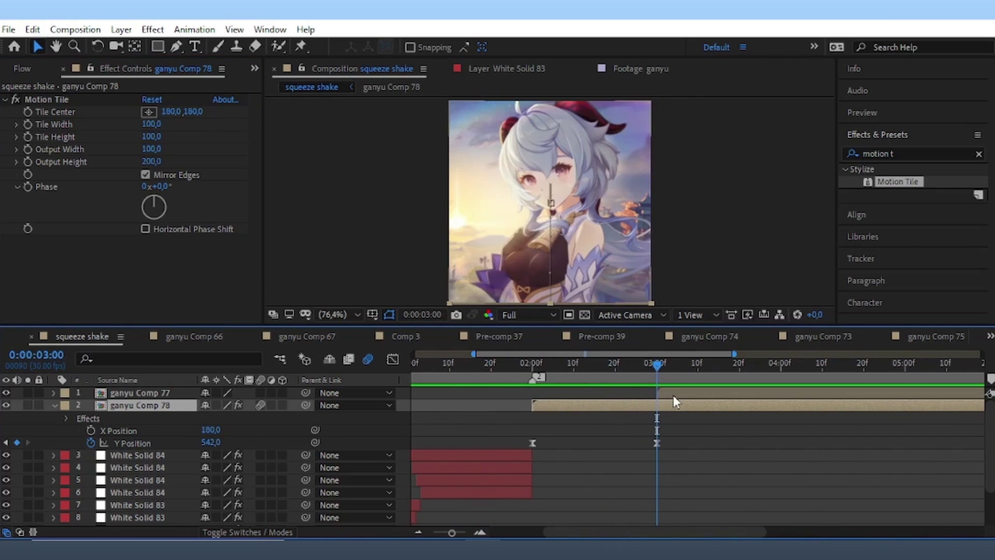
scroll(675, 537, "right", 3)
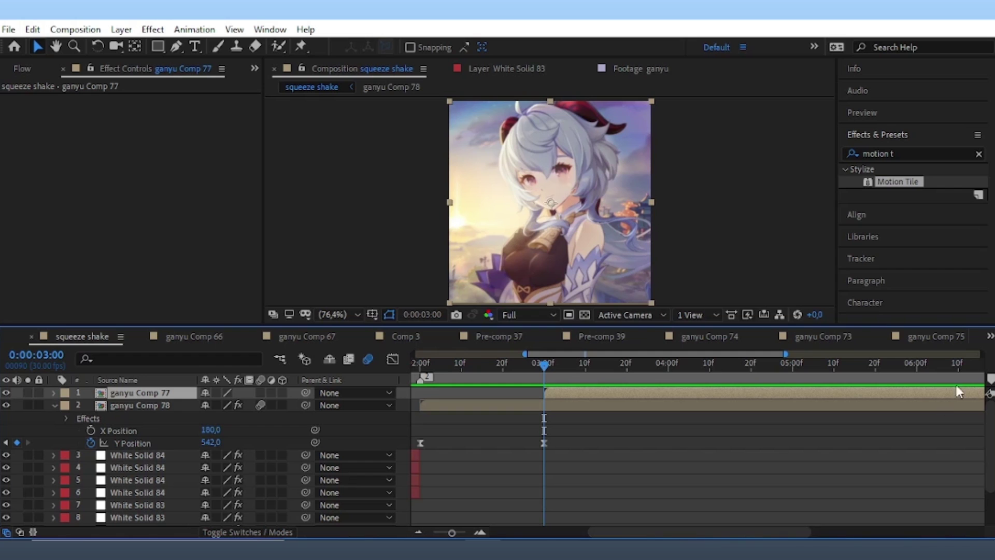
Add a marker at 4:00 and separate ganyu Comp 77's Position into X and Y.
left_click(670, 364)
key("shift+3")
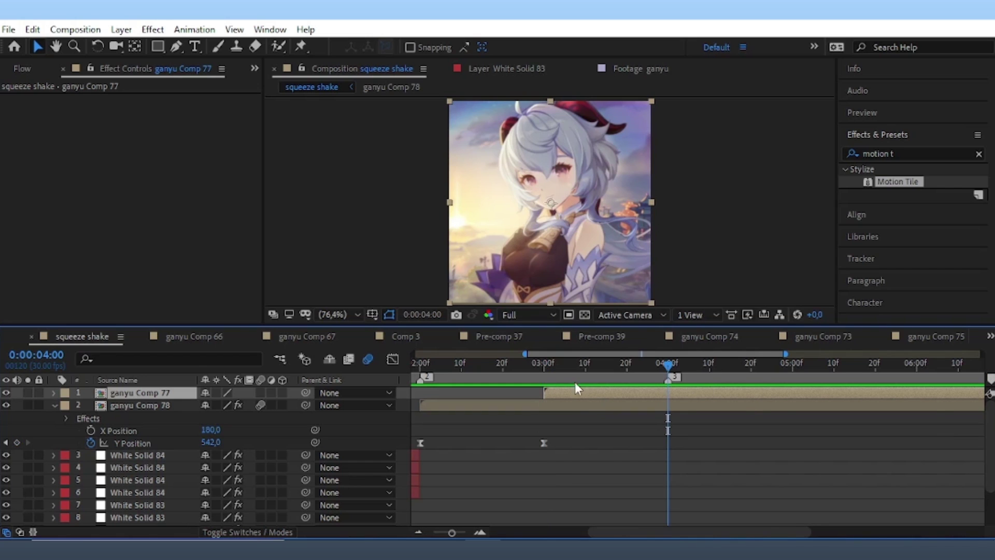
key("p")
left_click(203, 257)
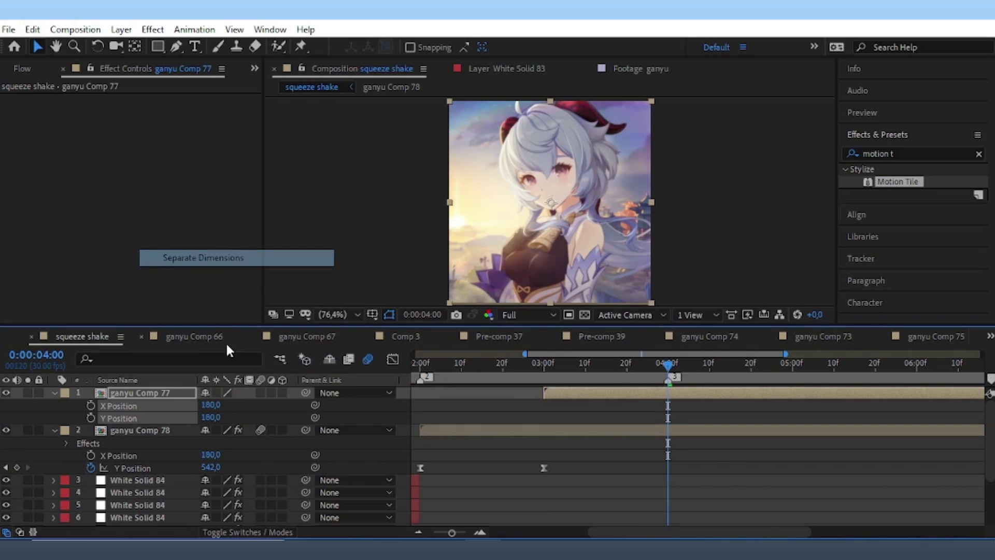
Keyframe ganyu Comp 77's Y Position from -194 at 3:00 to 180 at 4:00.
left_click(90, 420)
key("u")
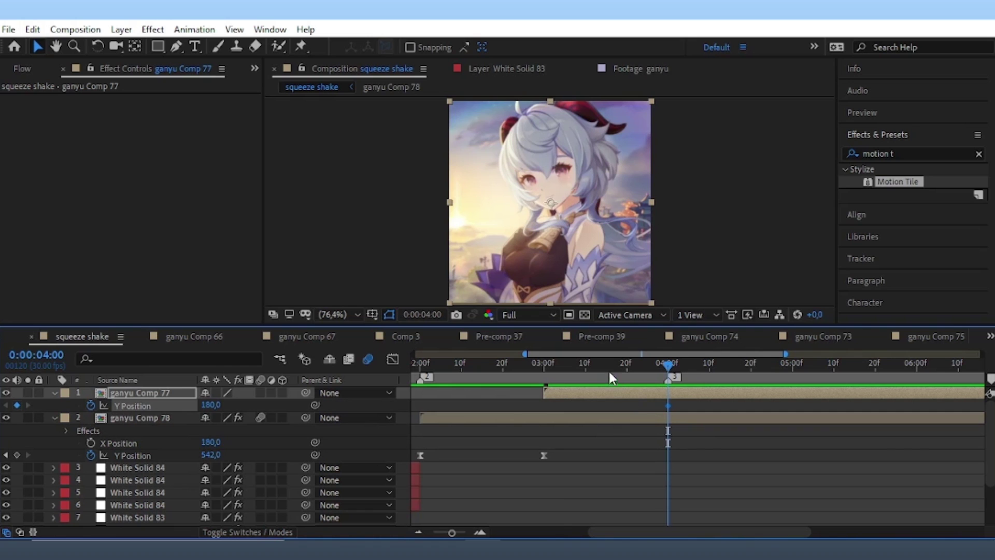
left_click(561, 365)
mouse_move(210, 405)
left_mouse_down()
mouse_move(161, 405)
mouse_move(145, 425)
left_mouse_up()
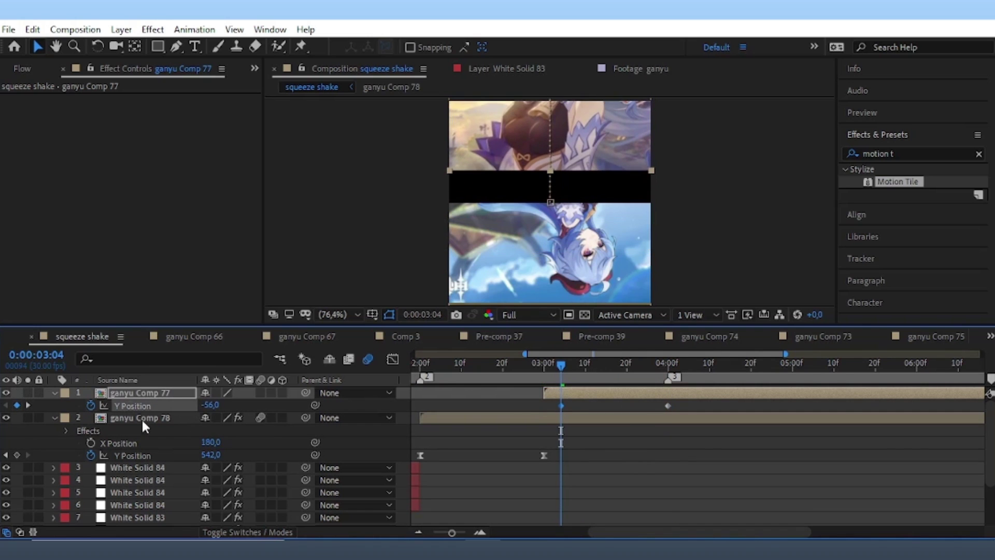
left_click(252, 402)
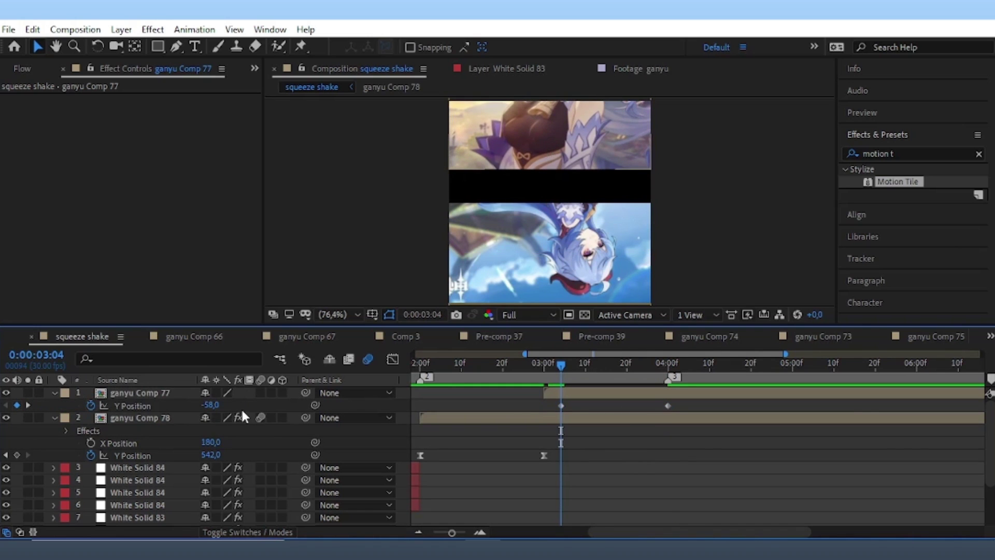
left_click_drag(211, 405, 129, 406)
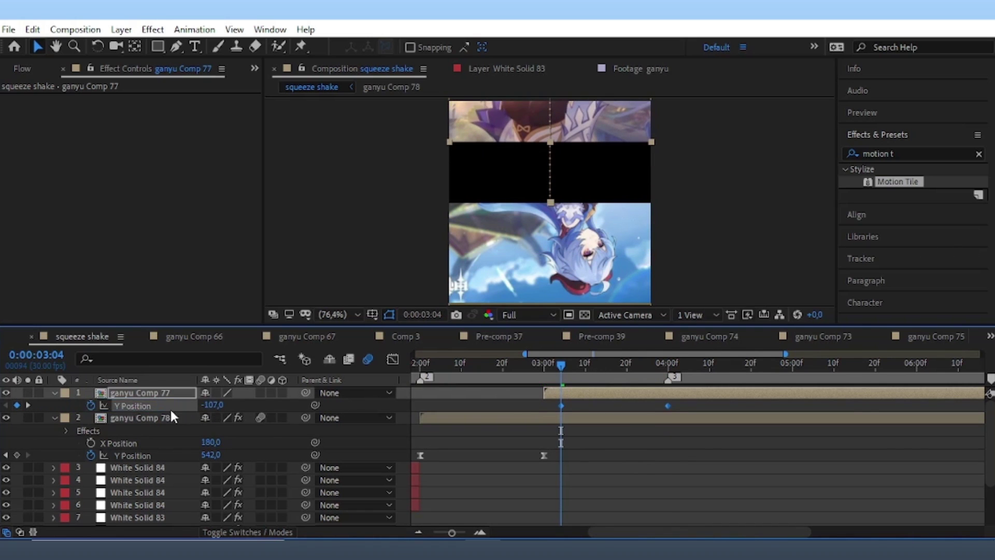
left_click(211, 405)
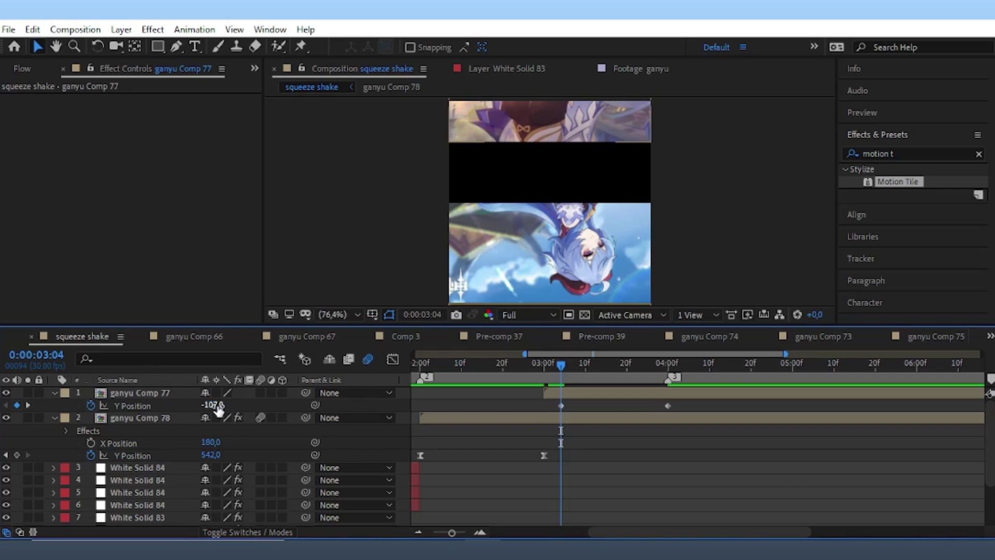
type("-176")
left_click_drag(560, 405, 544, 406)
key("k")
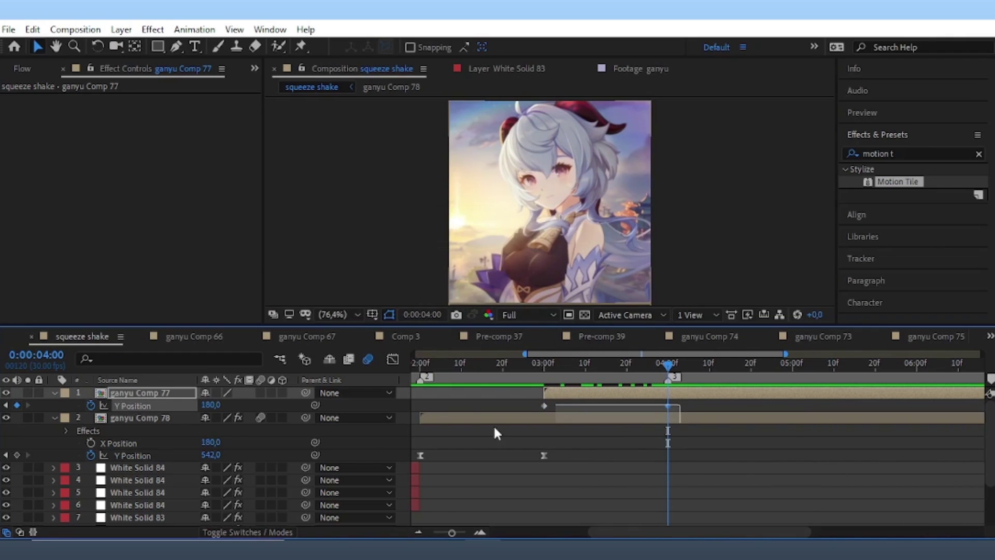
Ease the Y Position curve in the Graph Editor so the drop starts fast and settles.
left_click_drag(494, 432, 476, 434)
left_click(393, 361)
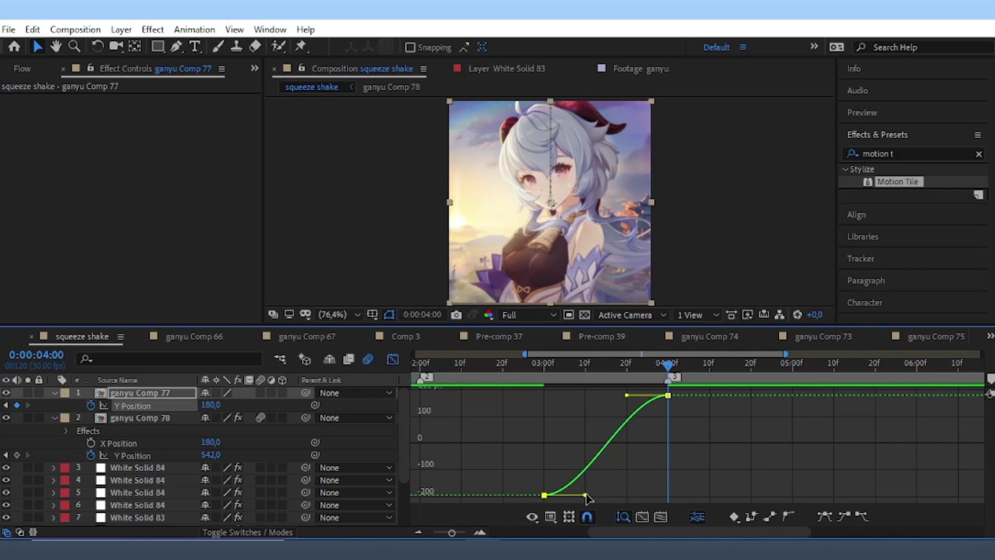
mouse_move(534, 410)
left_mouse_down()
mouse_move(581, 492)
mouse_move(545, 407)
left_mouse_up()
left_click(574, 402)
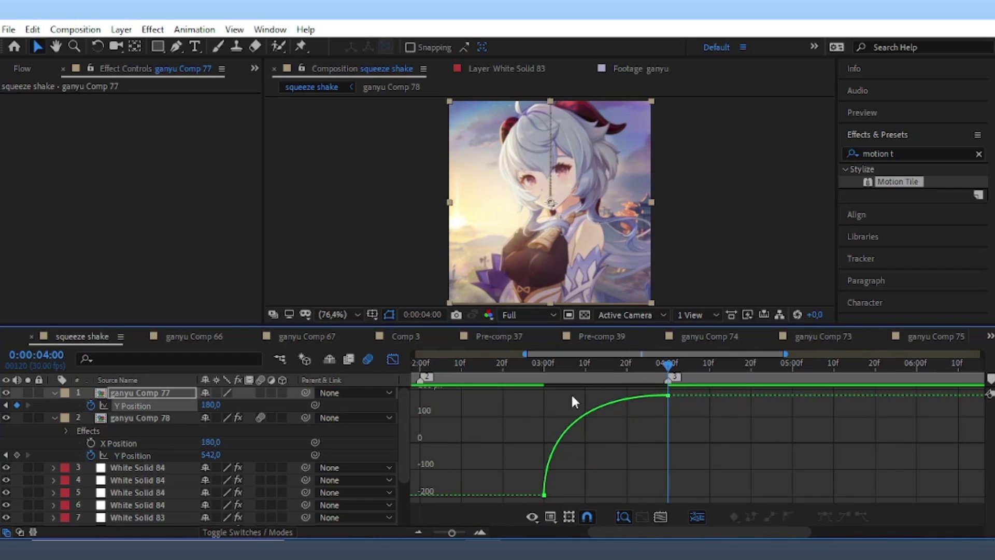
left_click(643, 397)
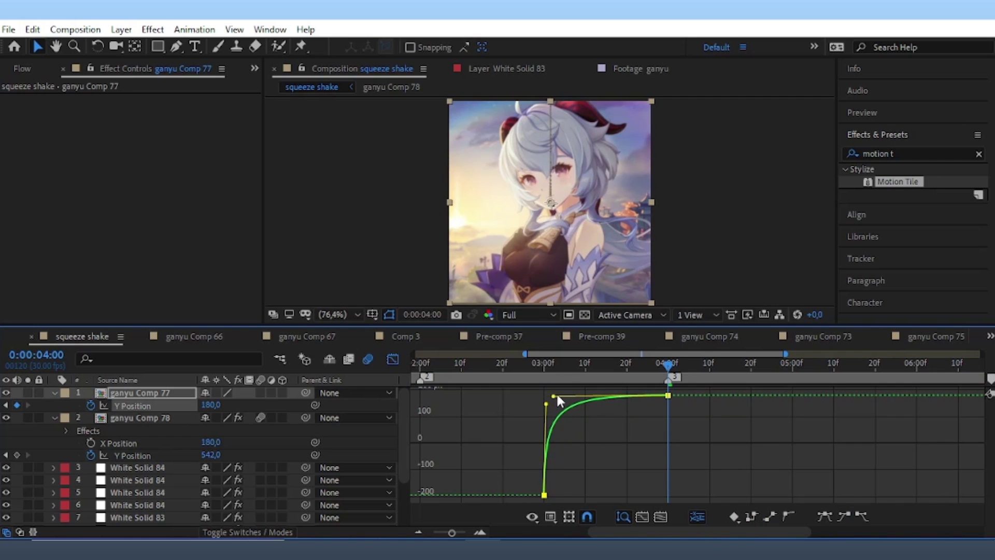
left_click(393, 358)
Enable motion blur on ganyu Comp 77 and preview the drop-in.
left_click(261, 393)
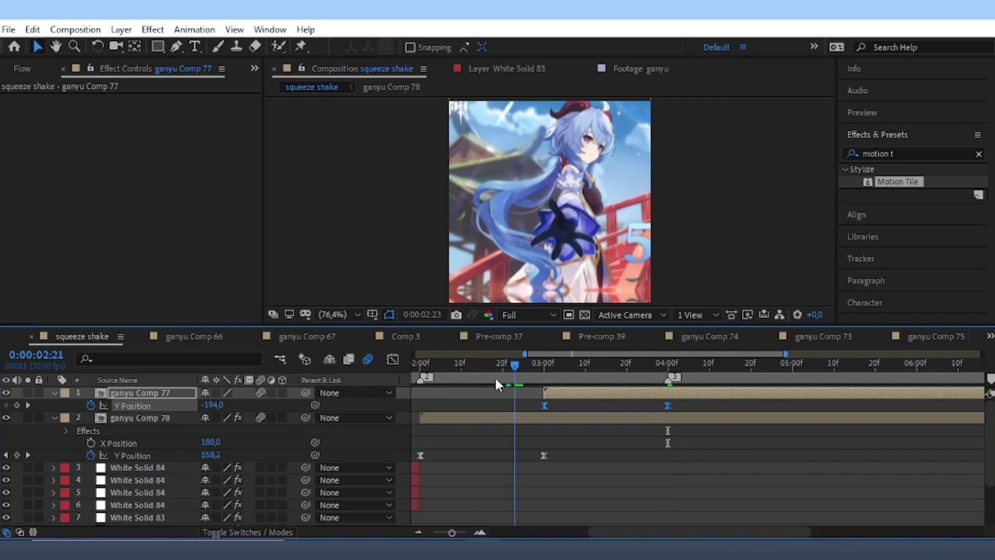
left_click_drag(515, 366, 482, 365)
key("space")
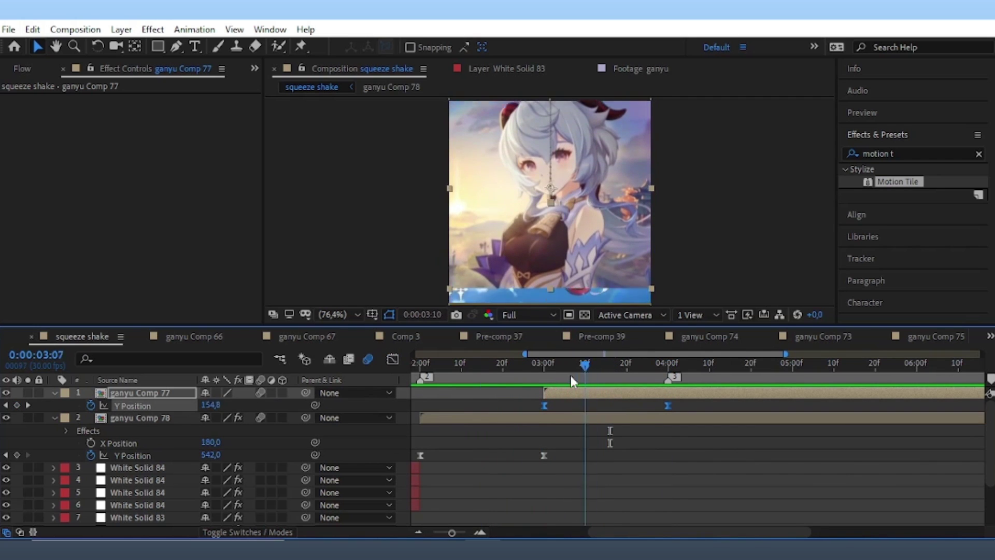
left_click(542, 397)
left_click(890, 154)
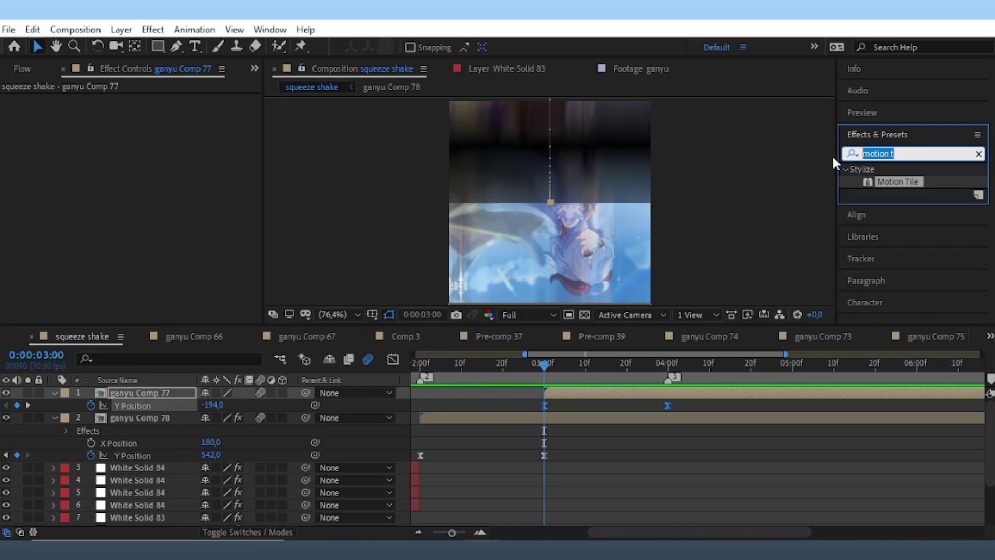
Apply Motion Tile with Output Height 200 and Mirror Edges turned on.
key("BackSpace")
key("BackSpace")
type("t")
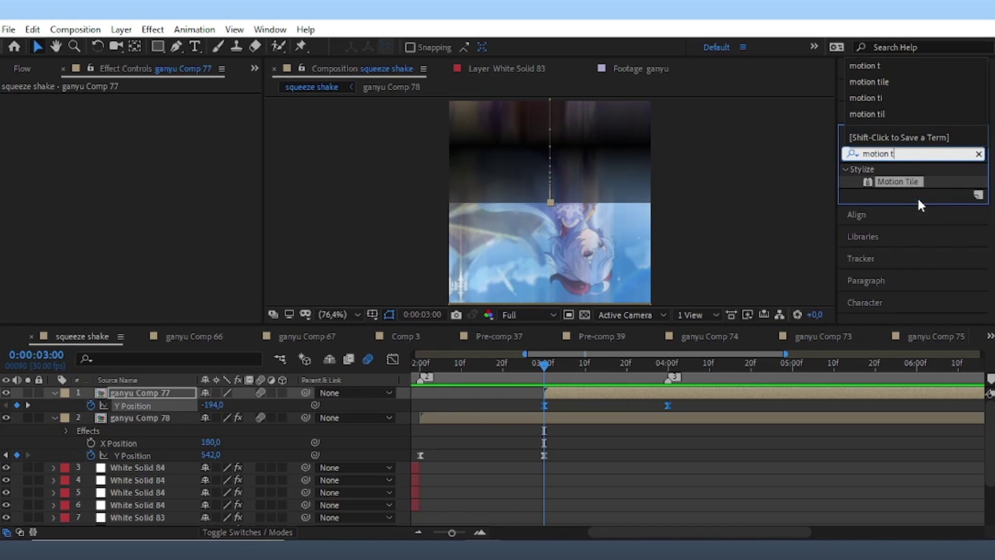
double_click(906, 182)
left_click(150, 162)
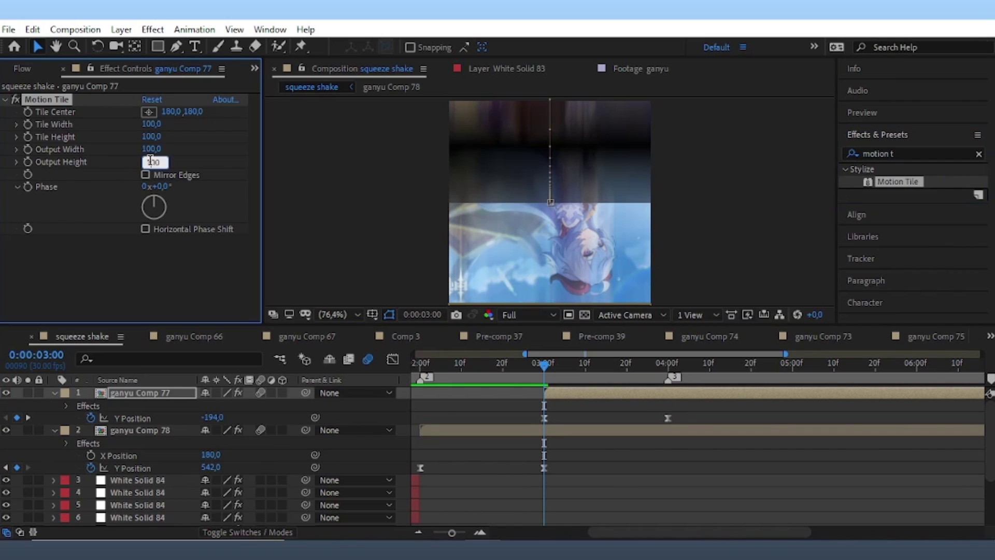
type("0")
key("Return")
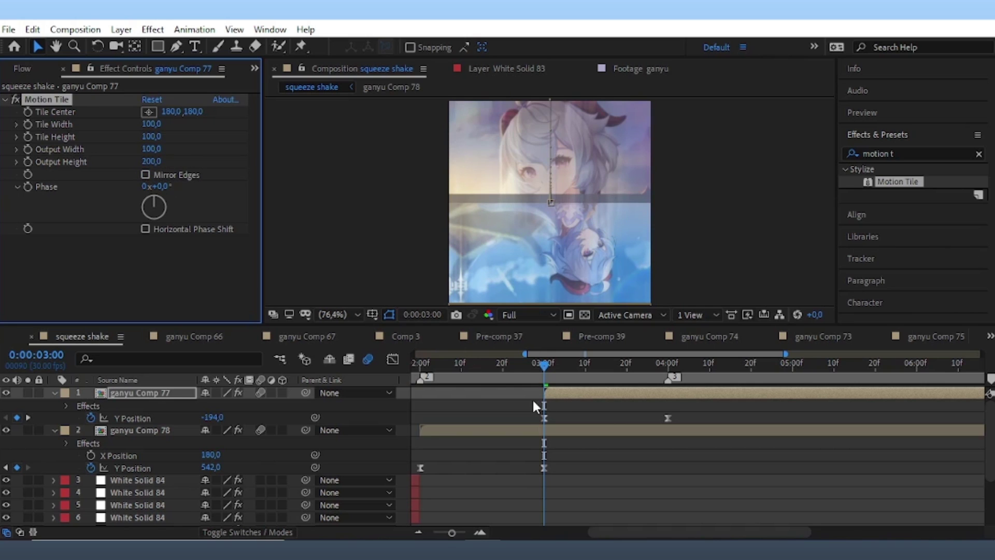
left_click(145, 175)
Preview the transition, then trim ganyu Comp 77 to end at 4:00.
left_click(471, 381)
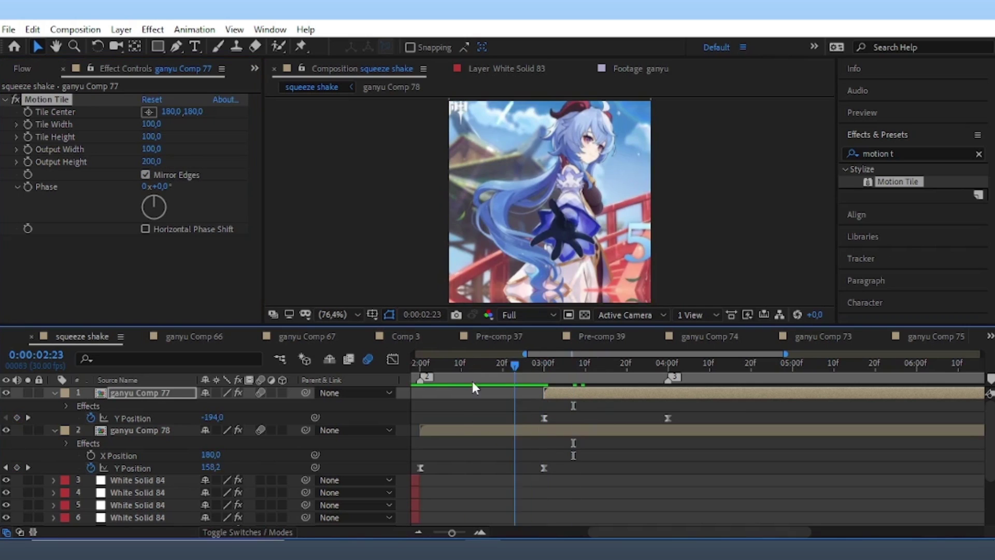
key("space")
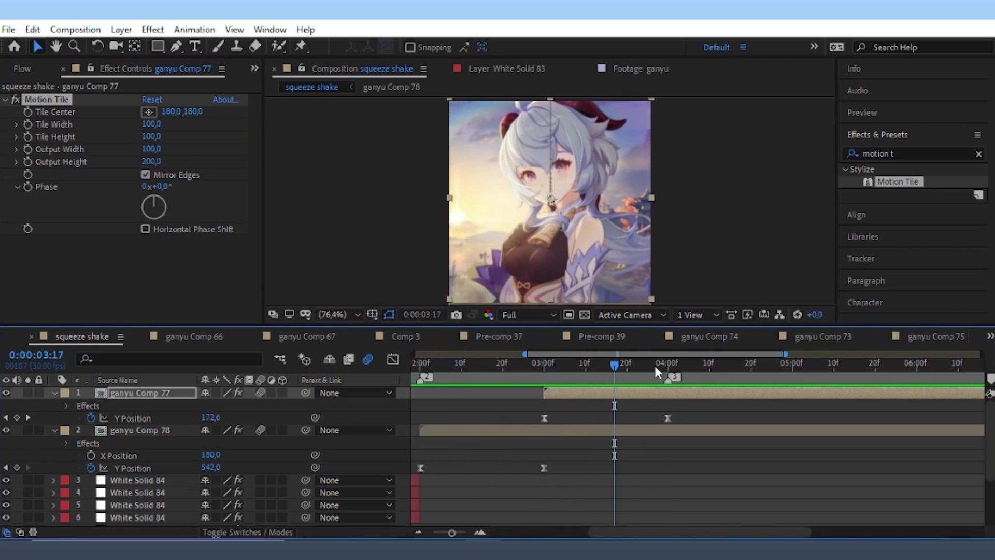
left_click(667, 364)
left_click(54, 428)
left_click(54, 403)
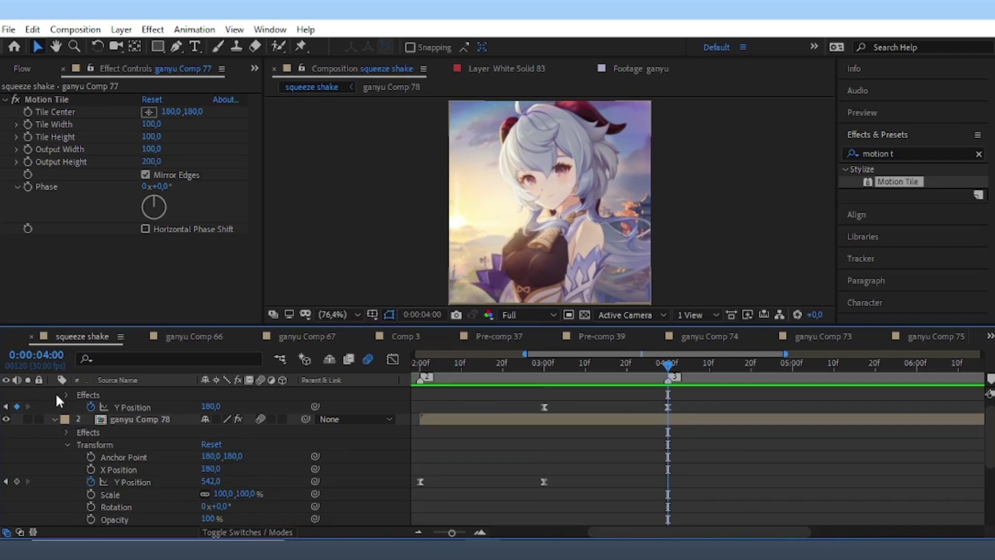
left_click(55, 393)
left_click(54, 405)
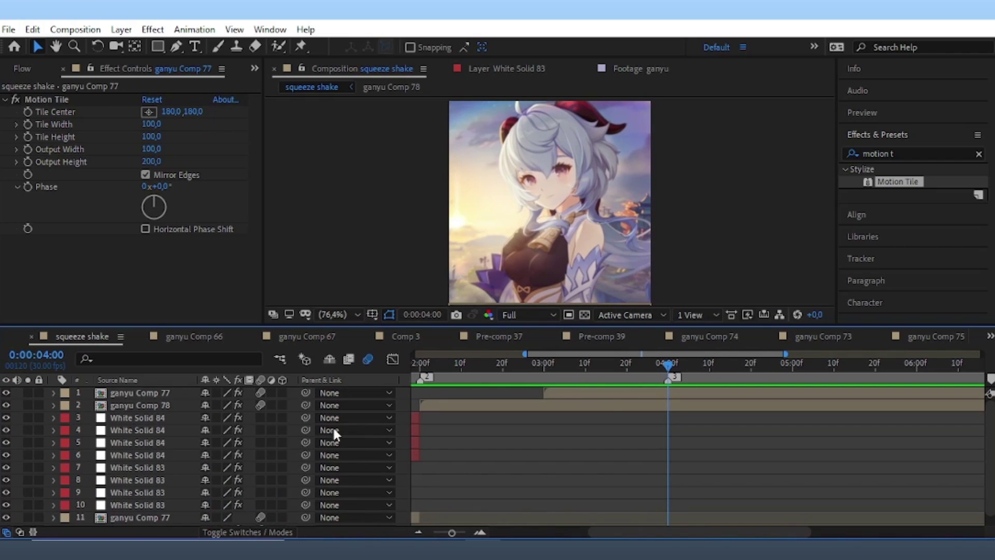
left_click(615, 391)
key("alt+]")
Split ganyu Comp 78 at 3:00, delete its tail, and save the project.
left_click(540, 379)
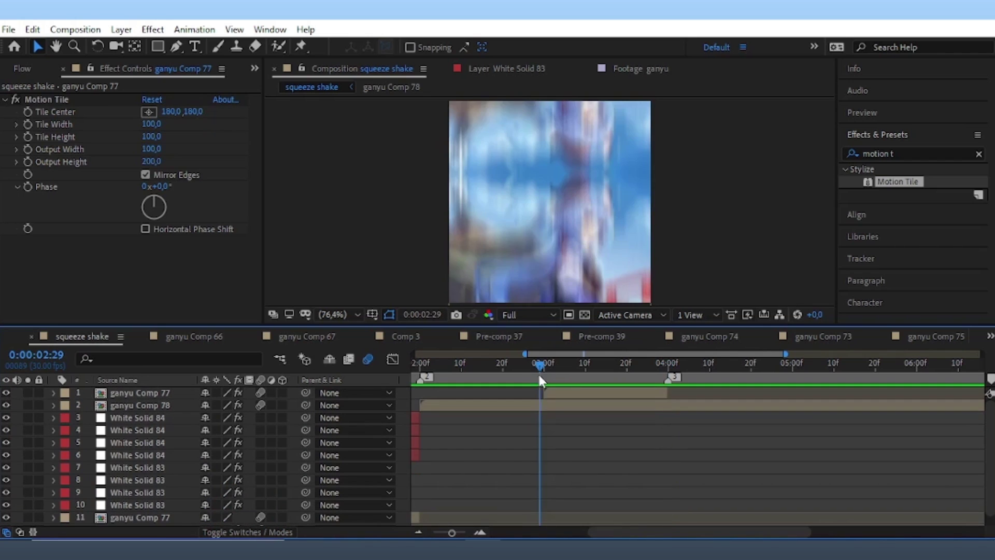
left_click(542, 375)
left_click(552, 406)
key("ctrl+shift+d")
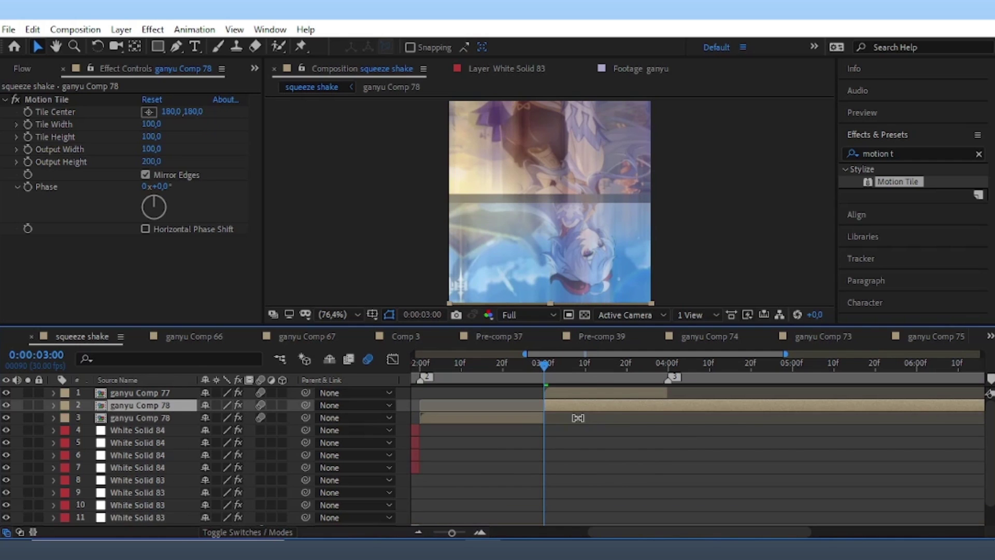
key("Delete")
key("ctrl+s")
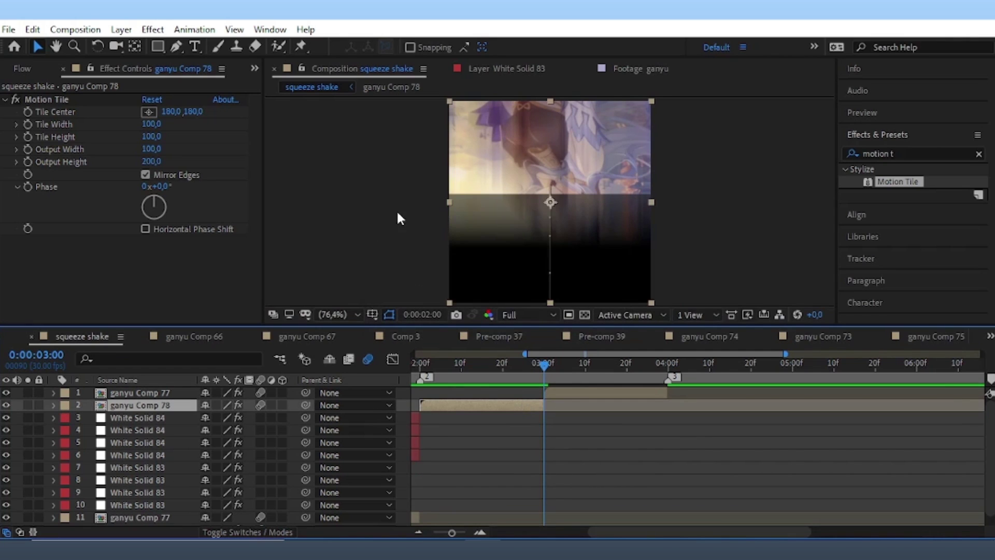
Create a new white solid starting at 2:00.
key("Home")
left_click(122, 30)
mouse_move(156, 45)
left_click(453, 76)
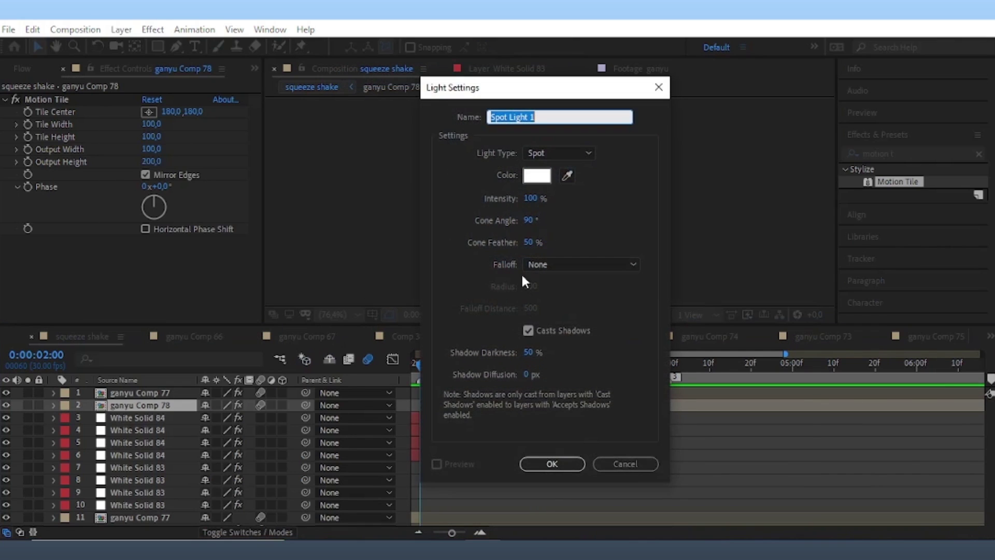
left_click(630, 466)
left_click(121, 29)
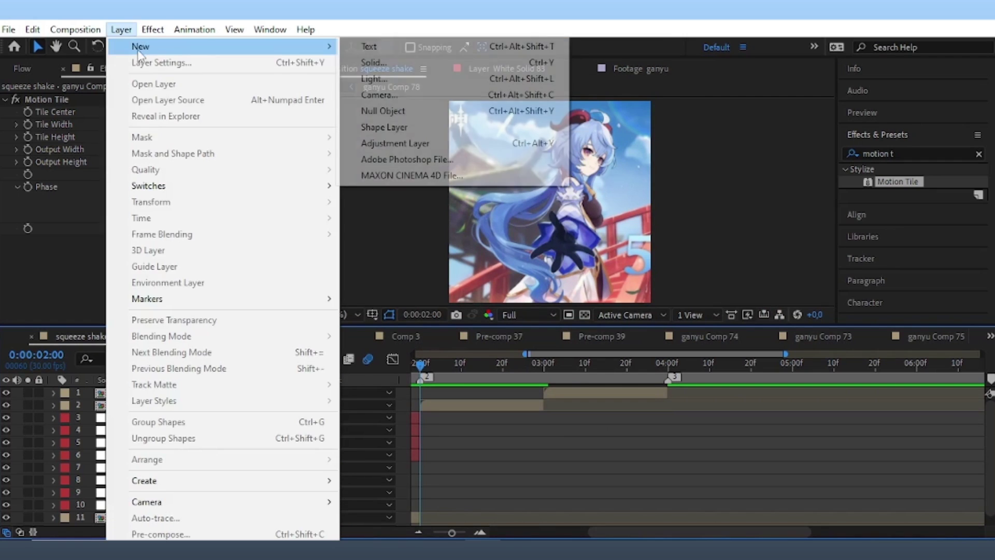
left_click(475, 64)
left_click(565, 420)
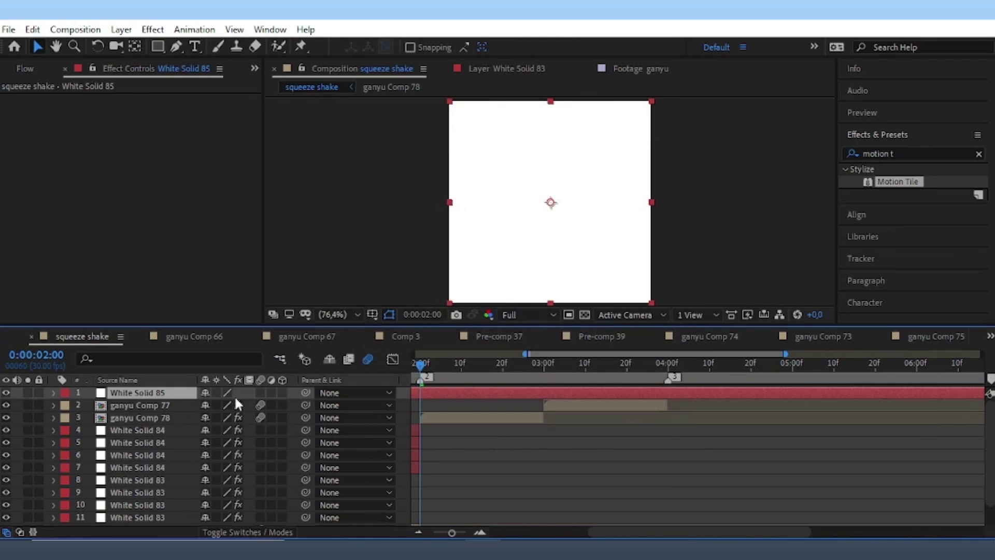
Split the white solid and delete the extra copy.
key("ctrl+shift+d")
double_click(430, 397)
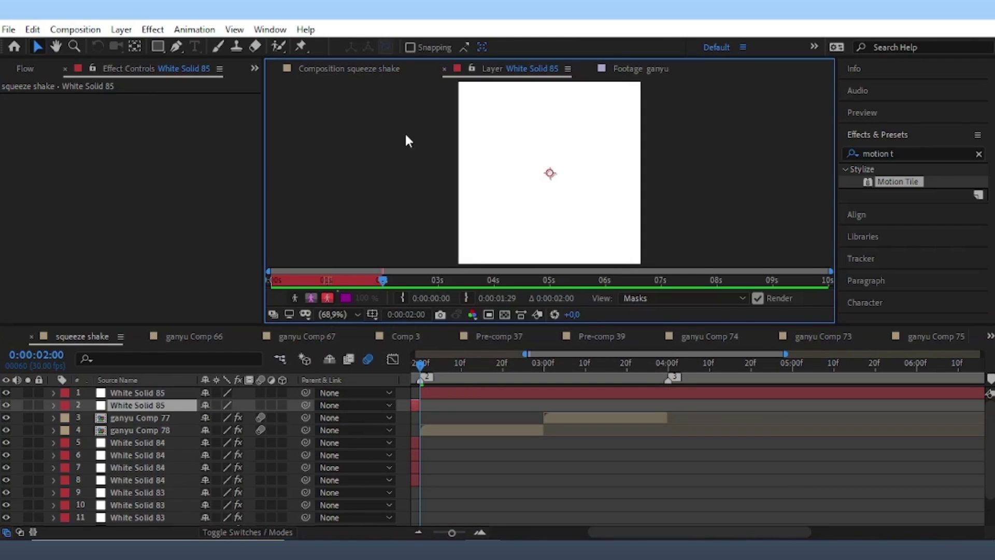
left_click(387, 68)
double_click(421, 406)
left_click(369, 68)
key("Delete")
left_click(461, 393)
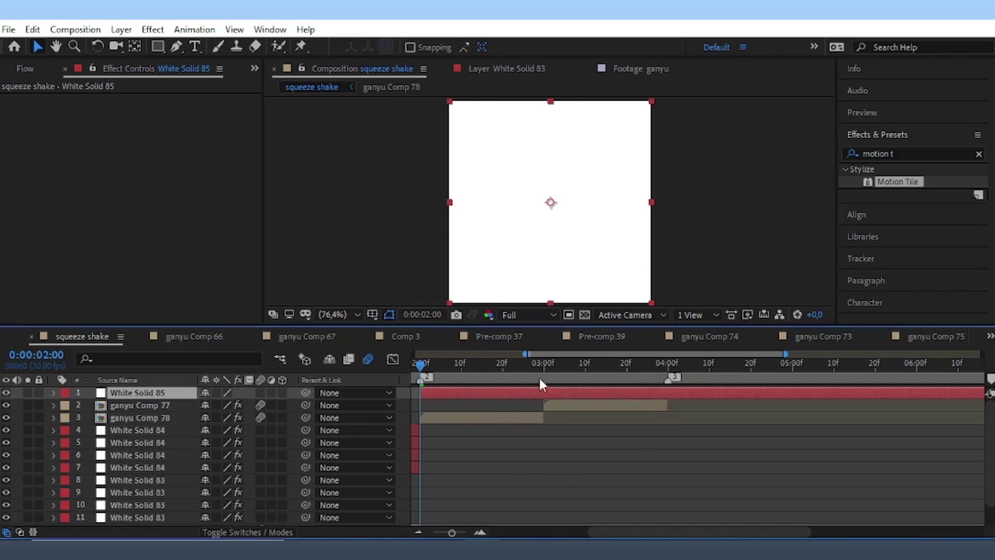
Split the white solid at 3:00 and trim it to end at 4:00.
left_click(544, 377)
key("ctrl+shift+d")
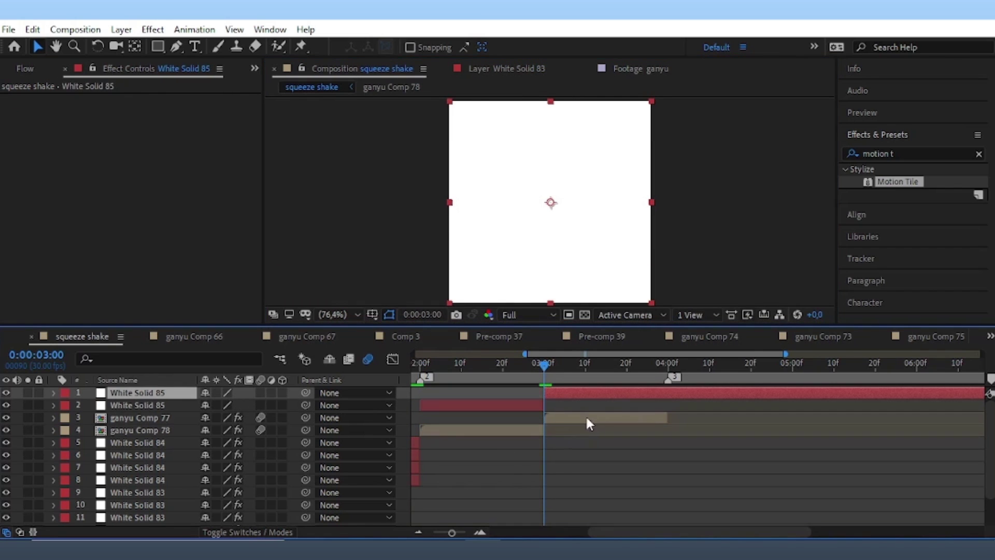
left_click(661, 379)
key("alt+bracketright")
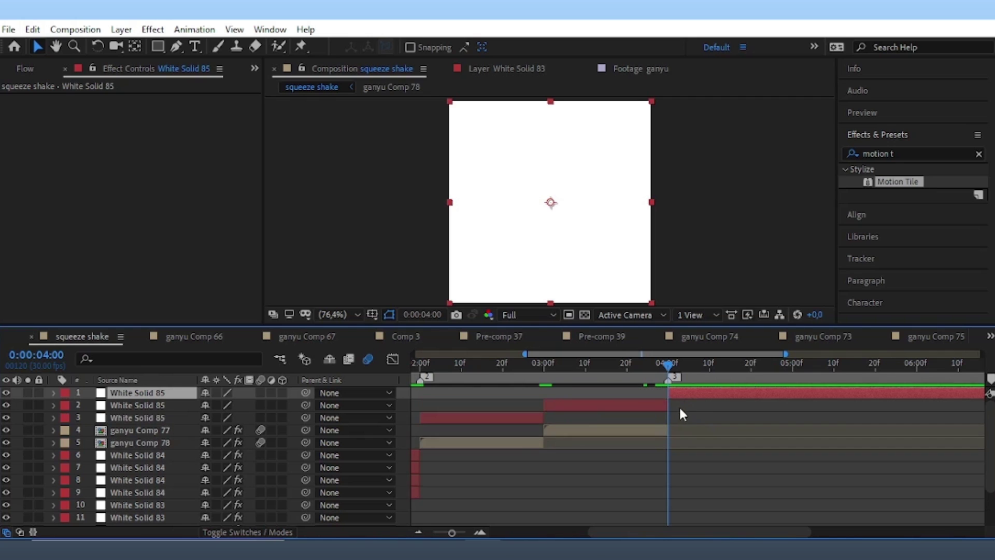
left_click(510, 363)
left_click(527, 409)
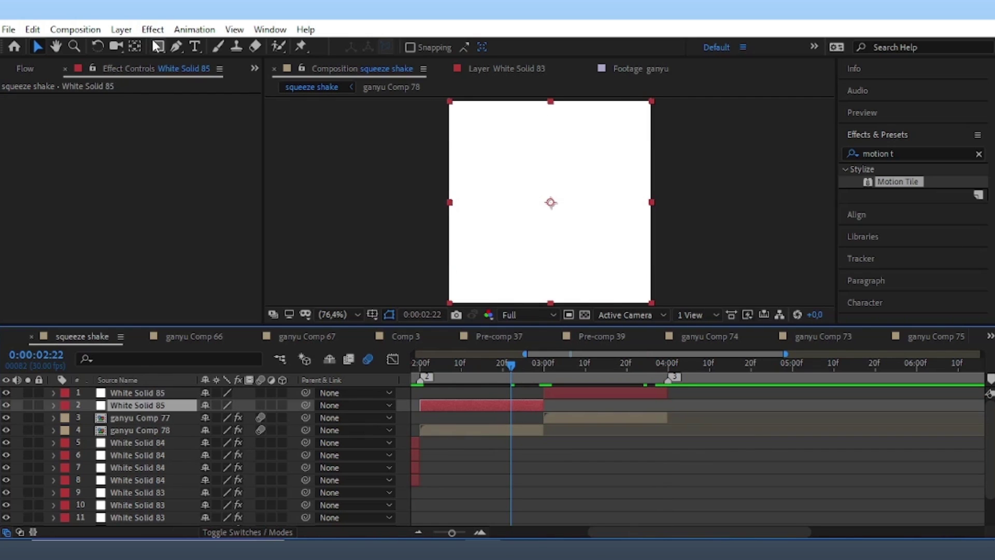
left_click(176, 46)
Show a proportional grid and place mask points at top-left, left edge and bottom centre.
left_click(447, 101)
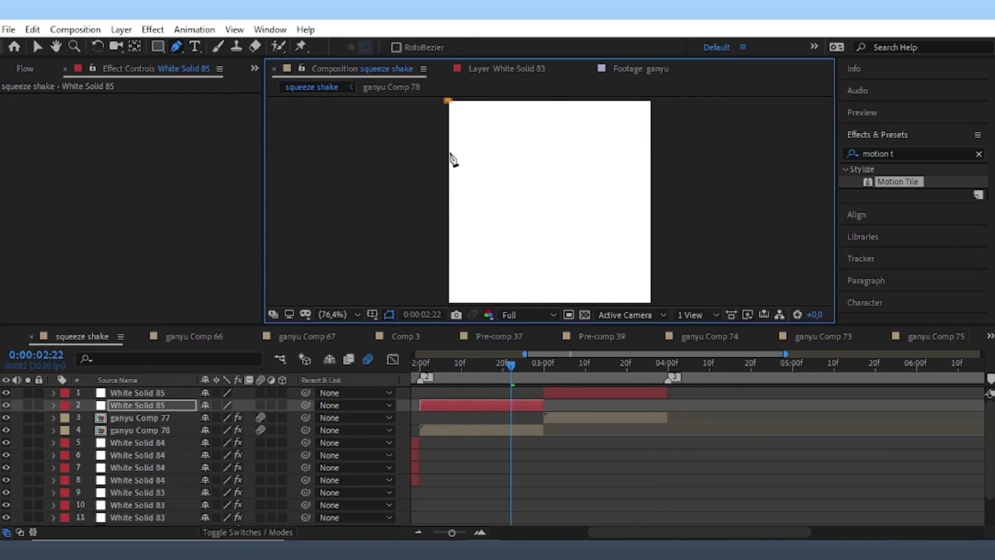
left_click(373, 314)
left_click(384, 347)
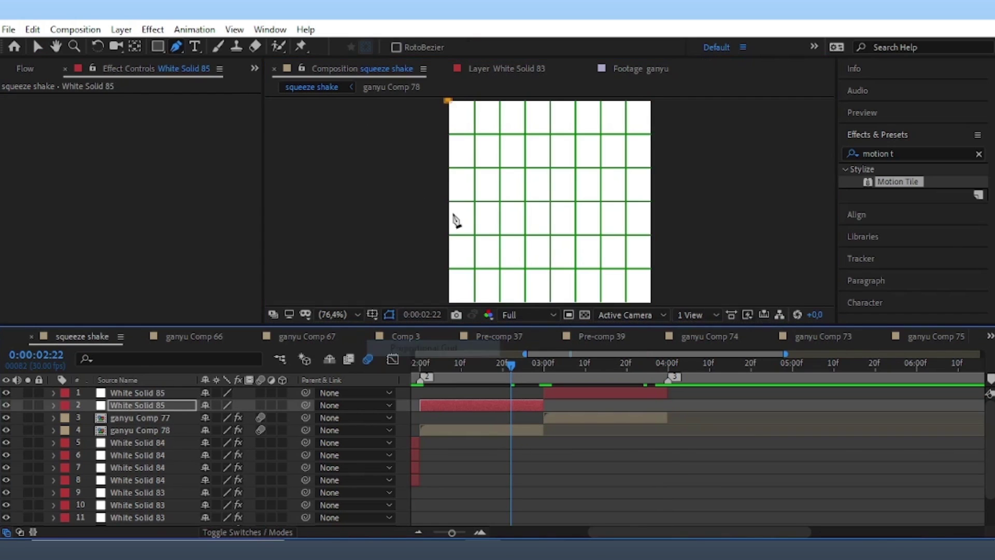
left_click(449, 157)
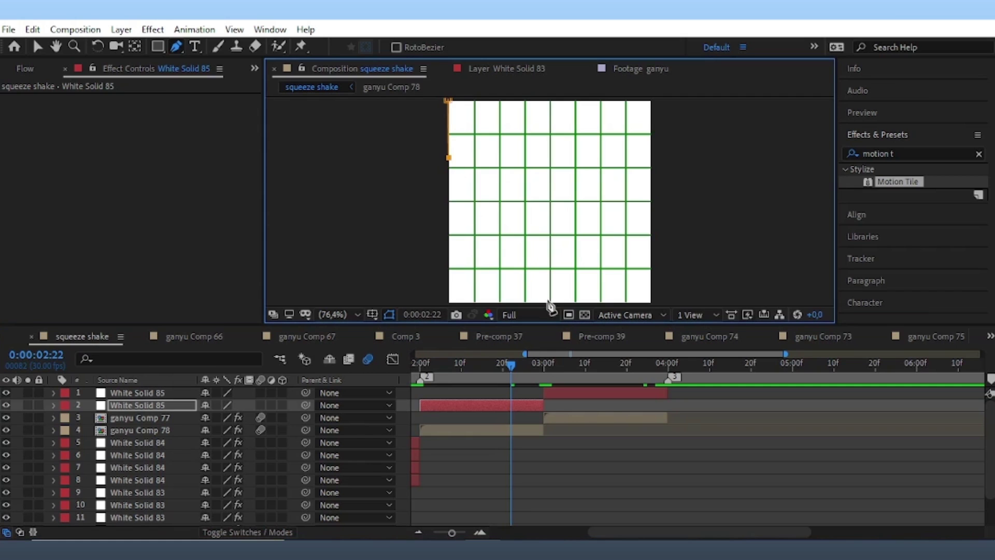
left_click(550, 303)
key("v")
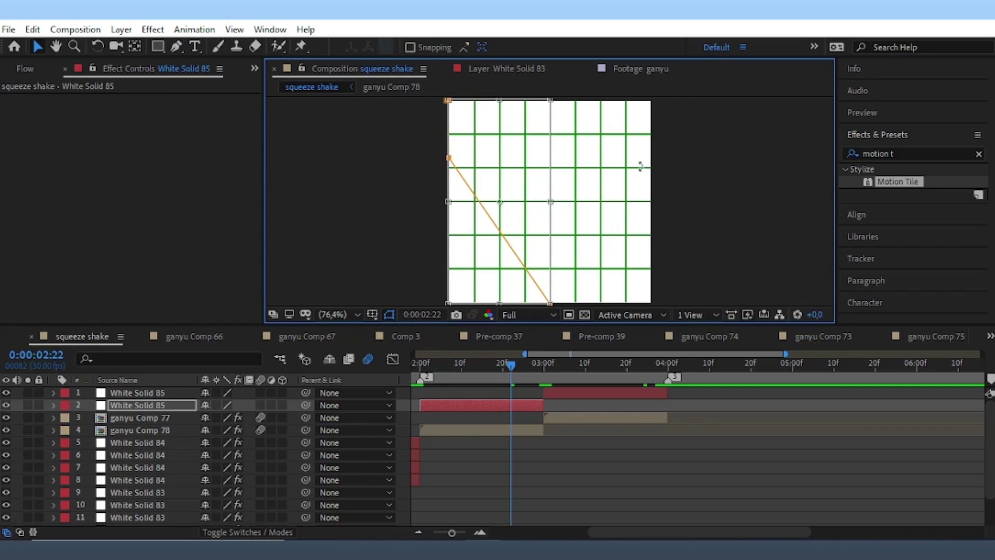
left_click(178, 46)
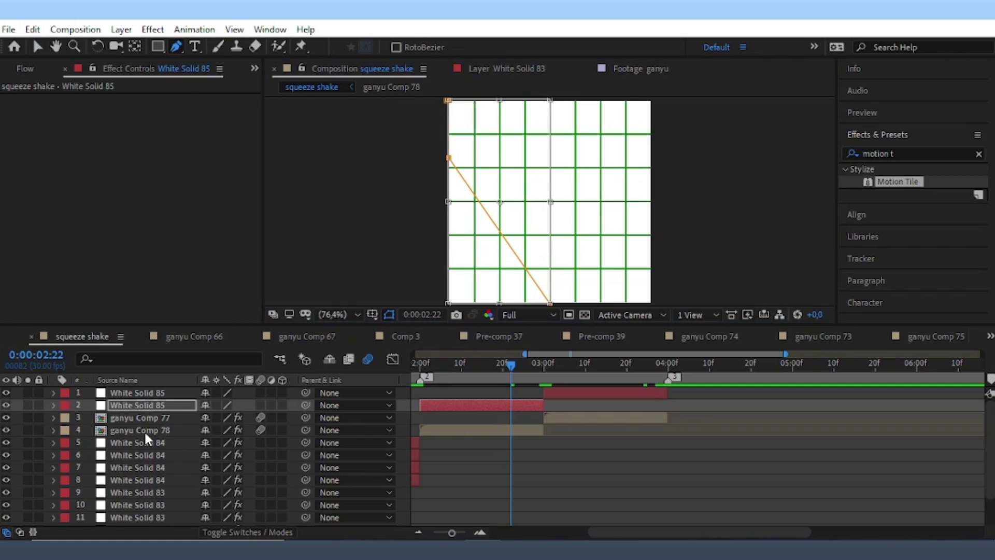
Draw a closed V mask on the earlier white solid through a centre point.
left_click(167, 405)
key("v")
double_click(548, 303)
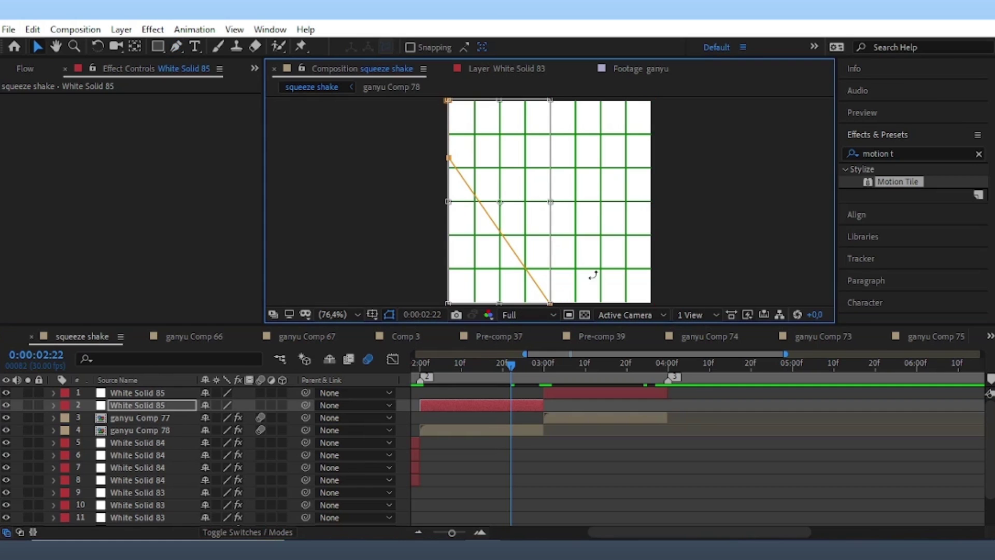
left_click(177, 46)
key("Page_Up")
key("Page_Up")
key("Page_Up")
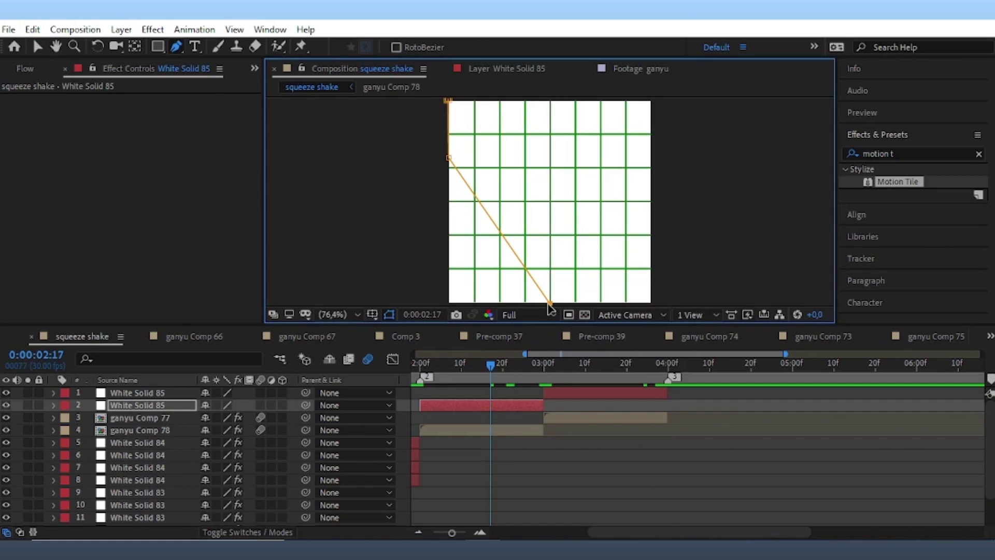
left_click(652, 158)
right_click(651, 158)
left_click(648, 101)
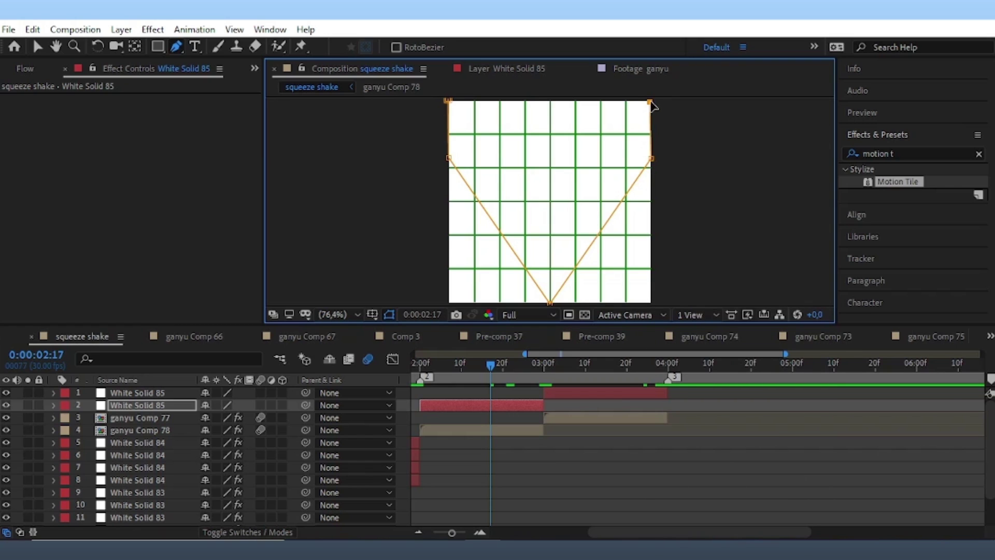
left_click_drag(652, 102, 654, 102)
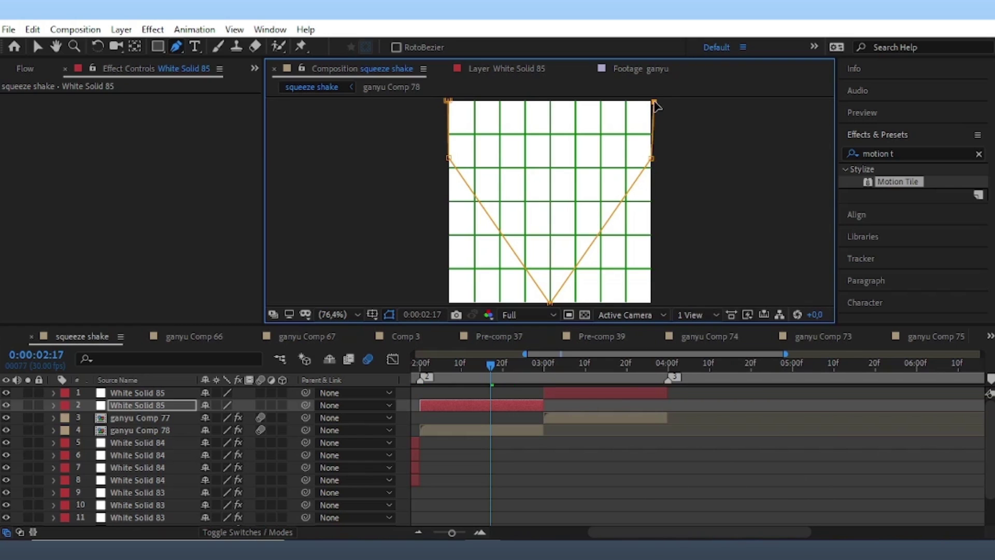
left_click(550, 234)
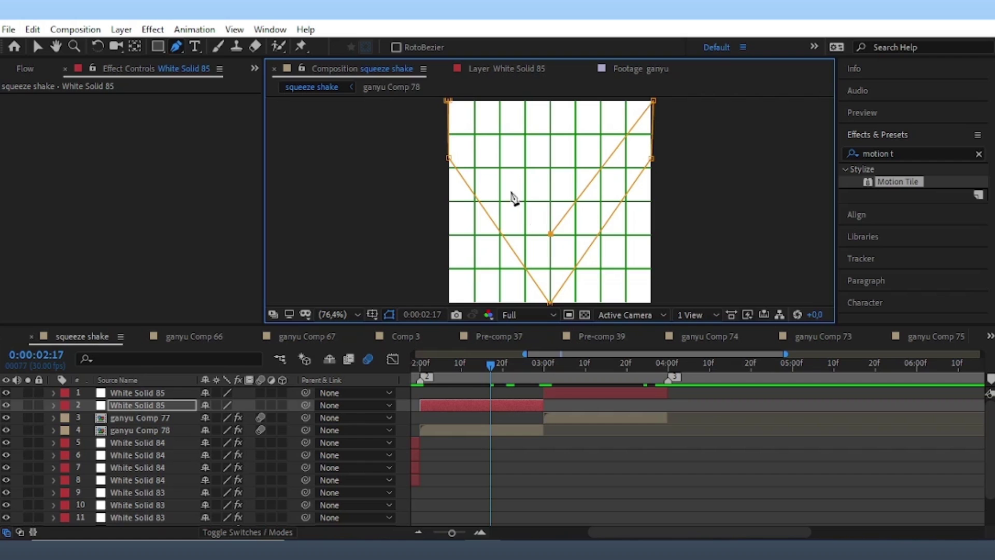
left_click(449, 102)
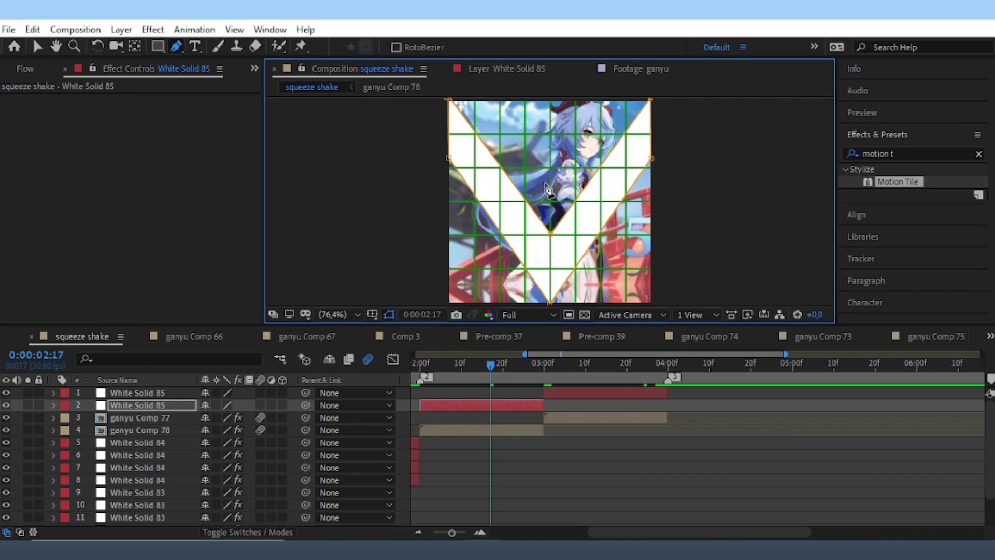
Narrow the chevron by raising the V's inner and bottom points.
left_click_drag(549, 231, 549, 217)
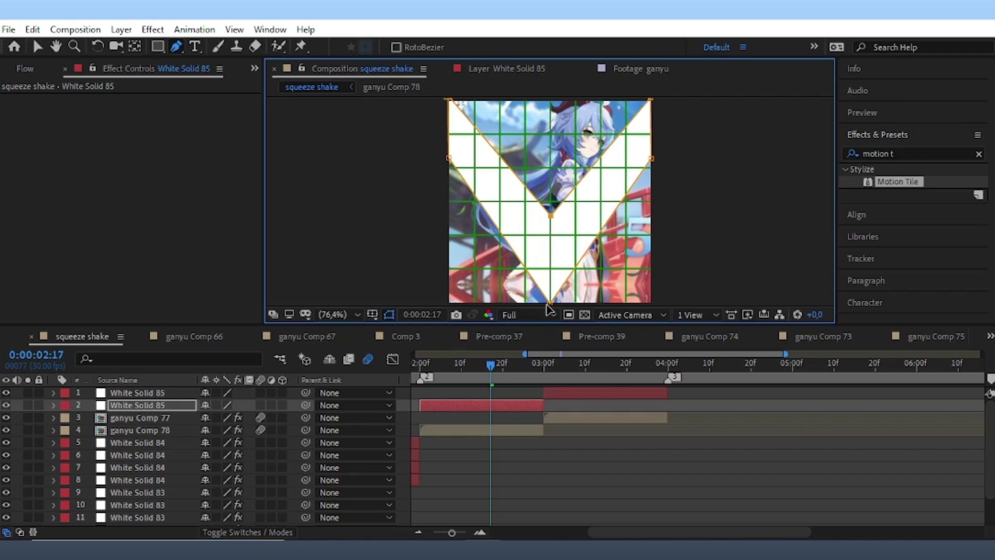
left_click_drag(548, 305, 552, 277)
key("v")
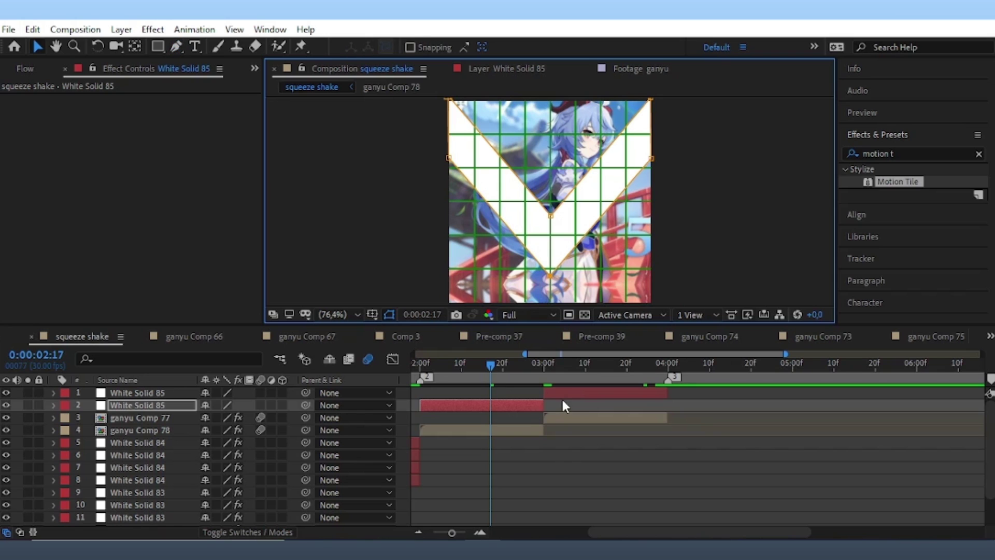
Delete the extra White Solid 85, extend it to 4:00, and turn off the grid.
left_click(552, 395)
key("Delete")
left_click_drag(543, 393, 669, 423)
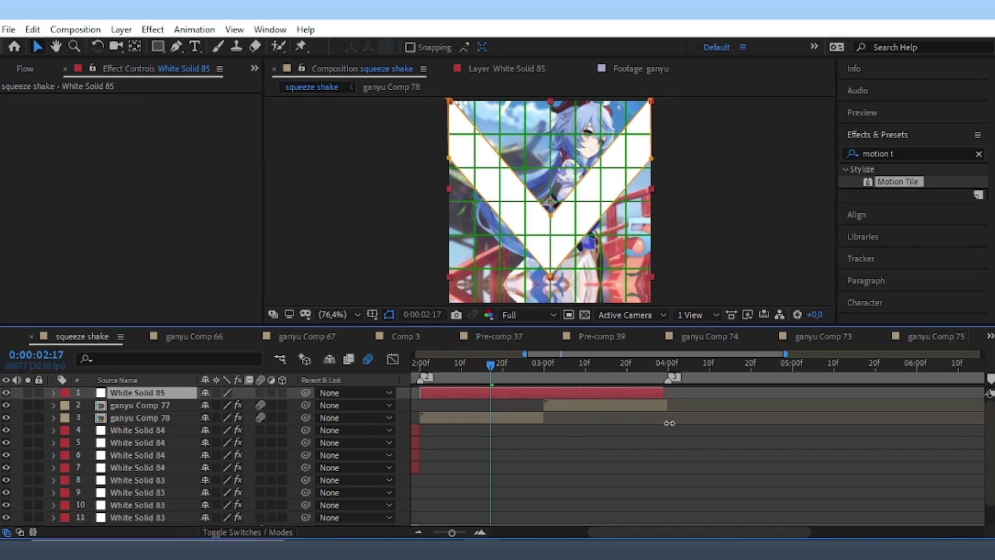
left_click(372, 315)
left_click(410, 346)
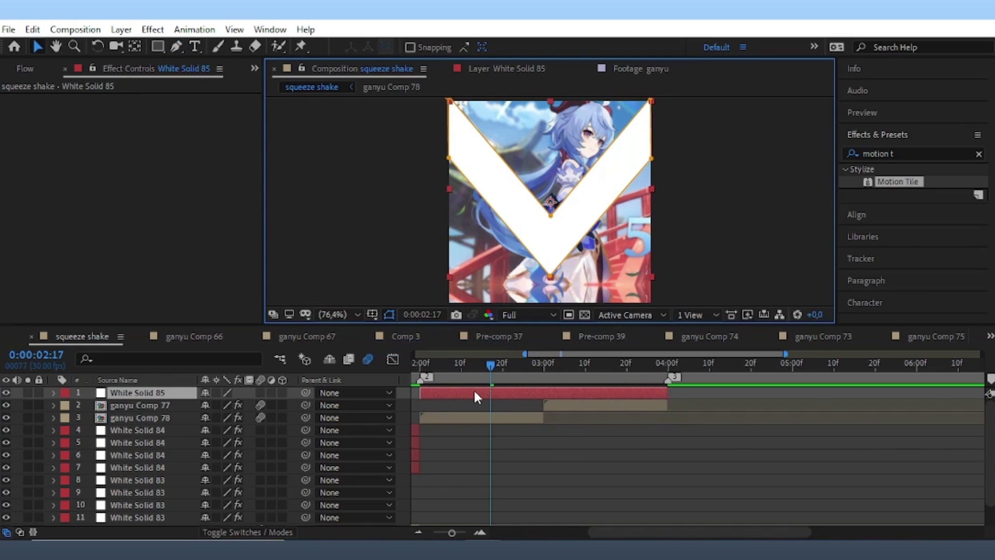
Keyframe the V's Position, moving it down out of the frame at the end.
key("p")
left_click(90, 405)
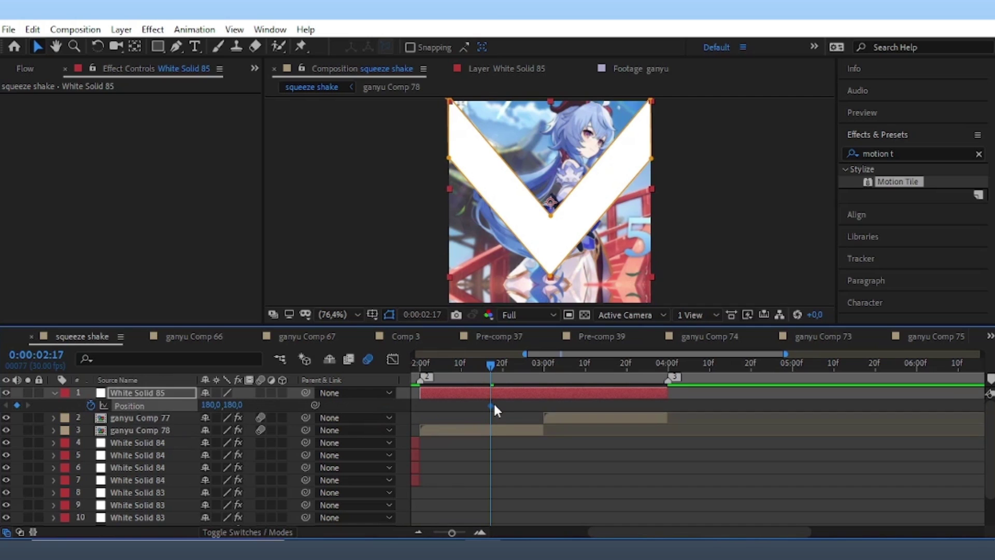
left_click_drag(492, 406, 445, 406)
mouse_move(242, 405)
left_mouse_down()
mouse_move(492, 417)
mouse_move(667, 406)
left_mouse_up()
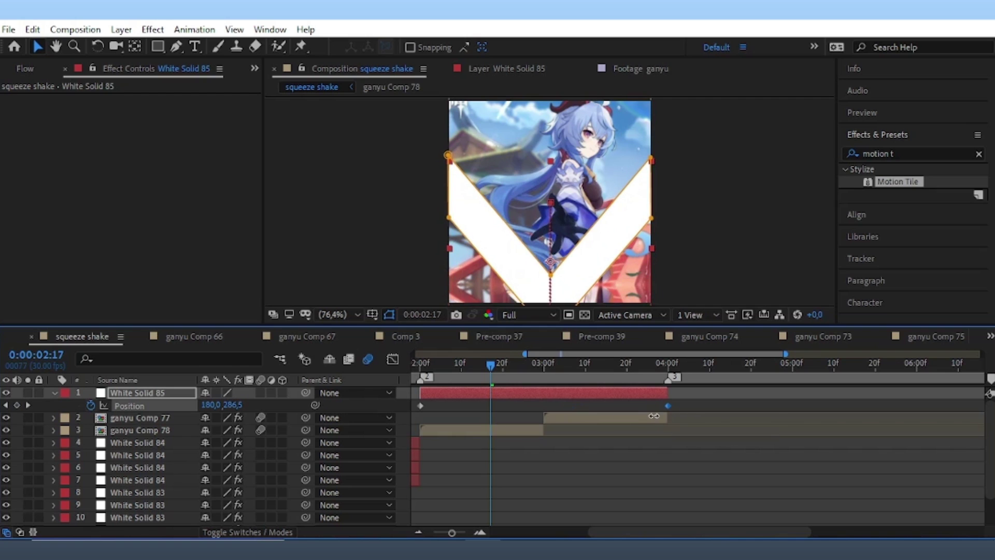
double_click(420, 405)
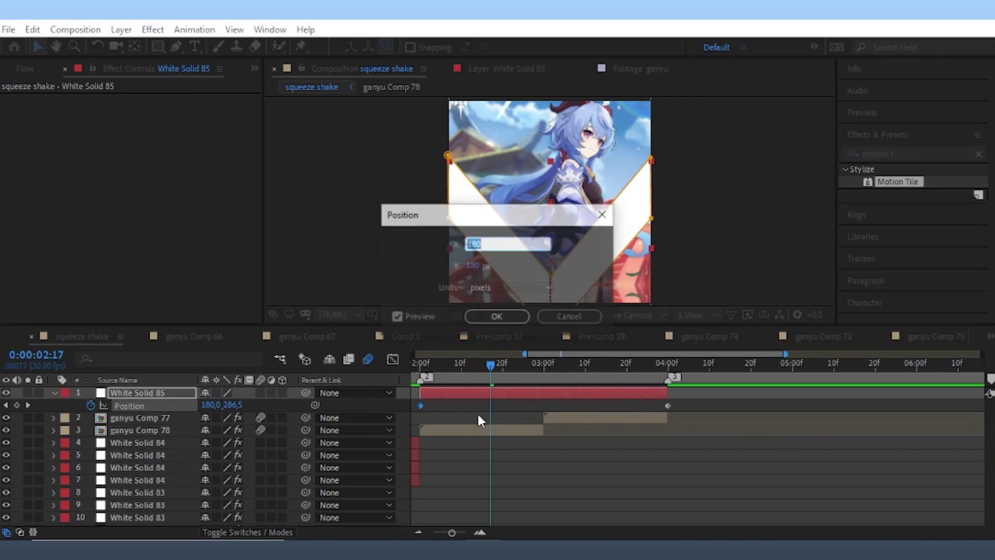
left_click(570, 319)
Place the V above the frame (Y -139) at 2:00 and enable motion blur.
left_click_drag(421, 406, 491, 406)
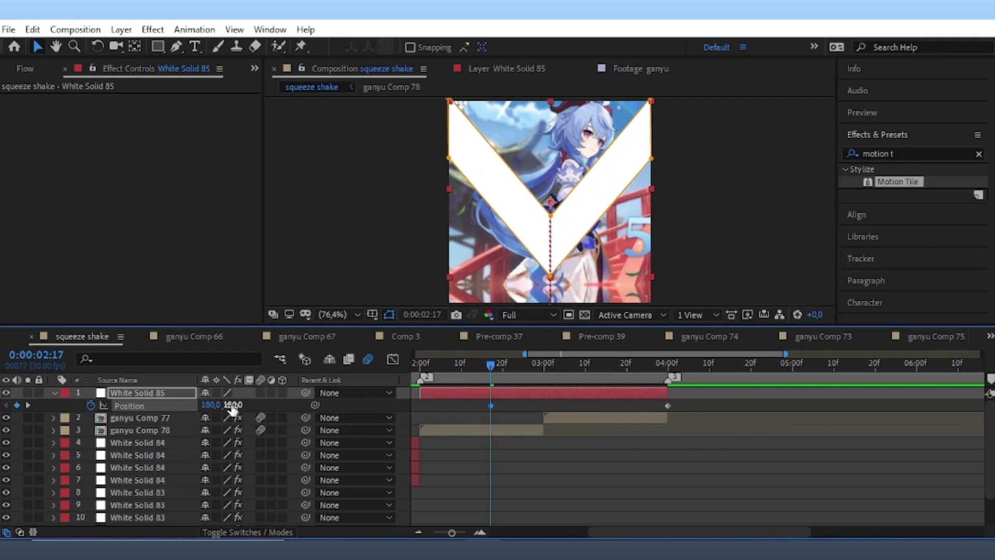
left_click_drag(239, 406, 171, 406)
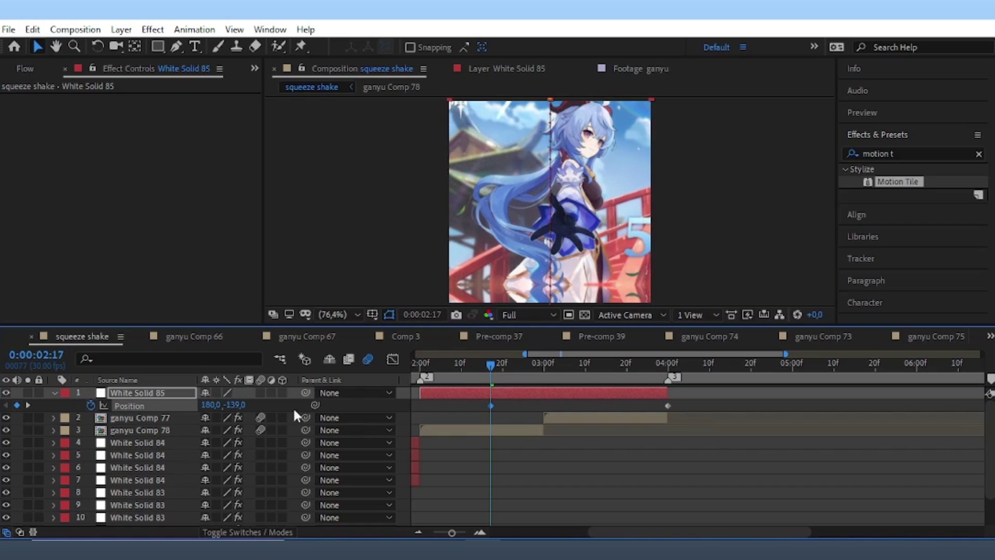
left_click_drag(491, 406, 421, 406)
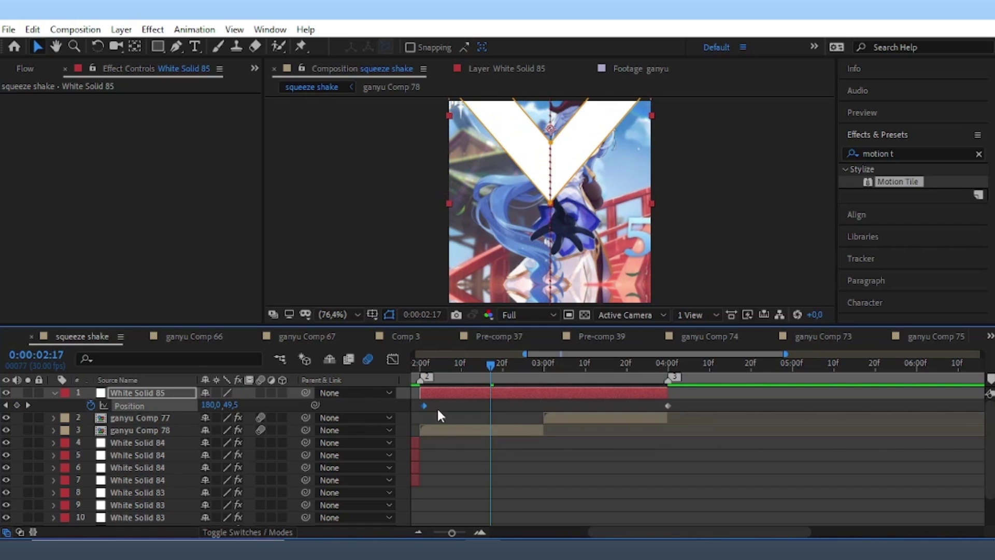
left_click(261, 393)
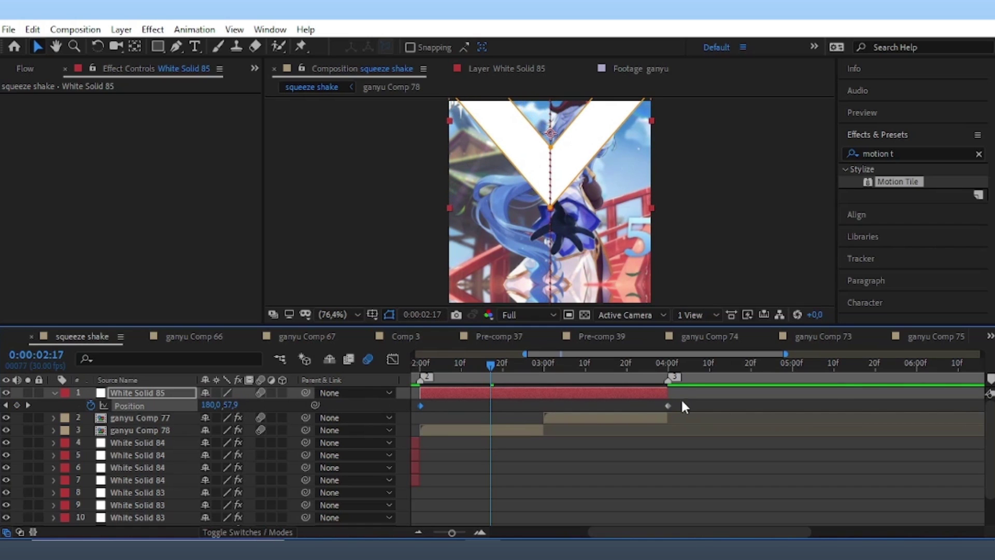
left_click_drag(683, 406, 414, 412)
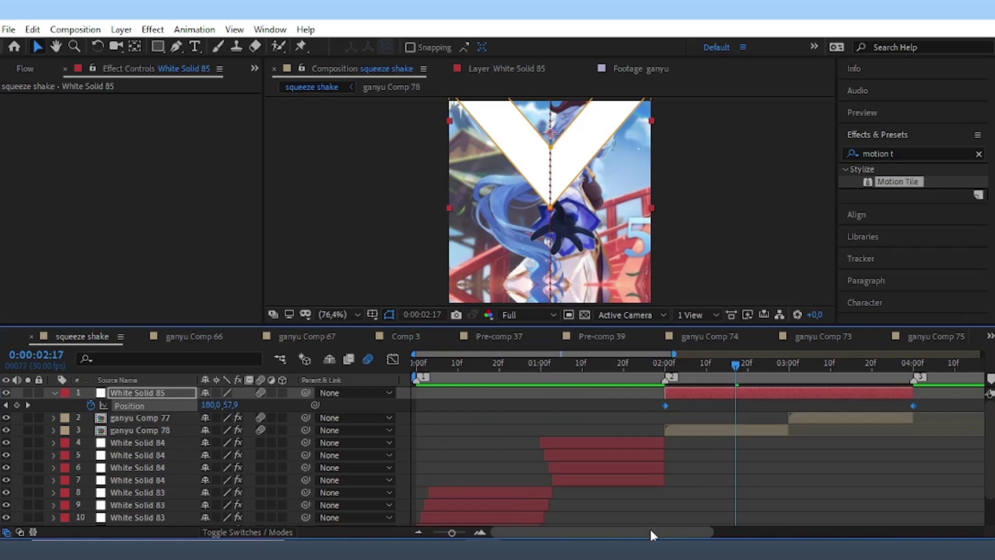
scroll(652, 534, "right", 5)
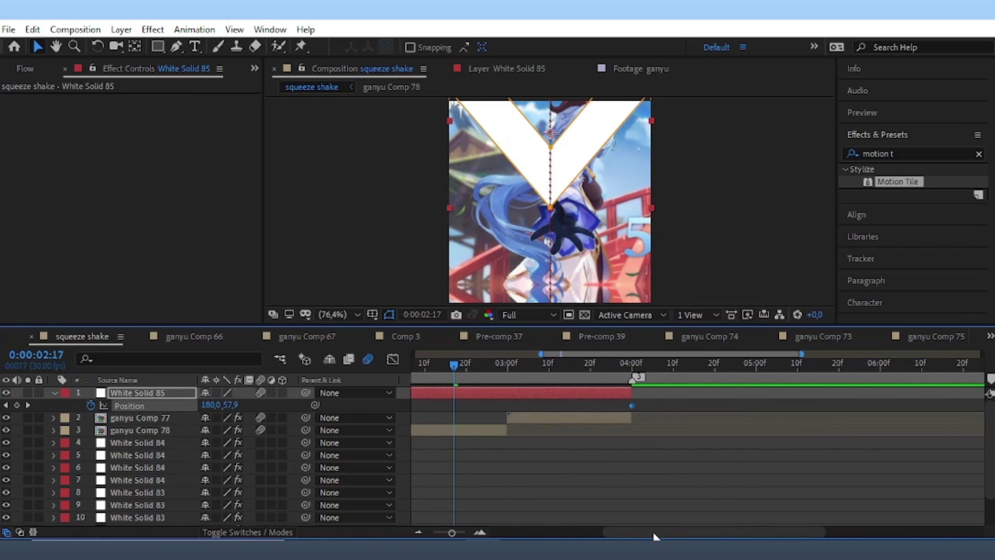
left_click(392, 359)
In the speed graph, pull both Position influence handles inward for a sharp mid-slide peak.
right_click(663, 439)
left_click(643, 321)
left_click_drag(725, 413, 420, 533)
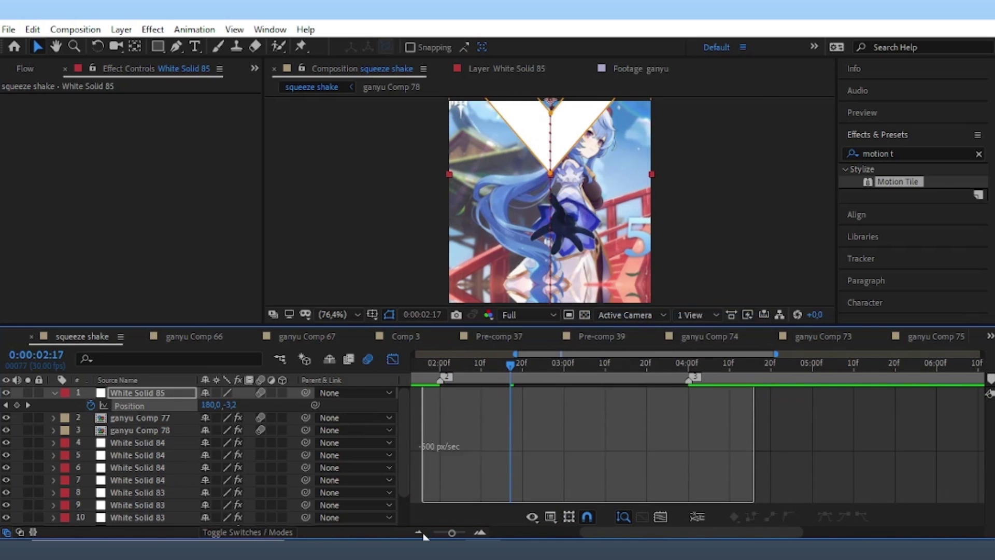
left_click_drag(480, 495, 547, 495)
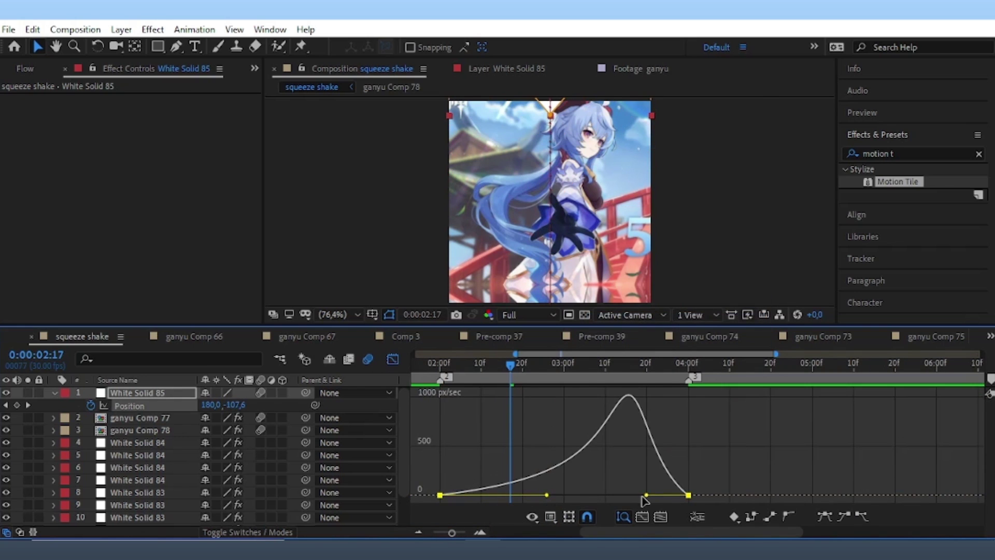
left_click_drag(646, 495, 591, 495)
key("space")
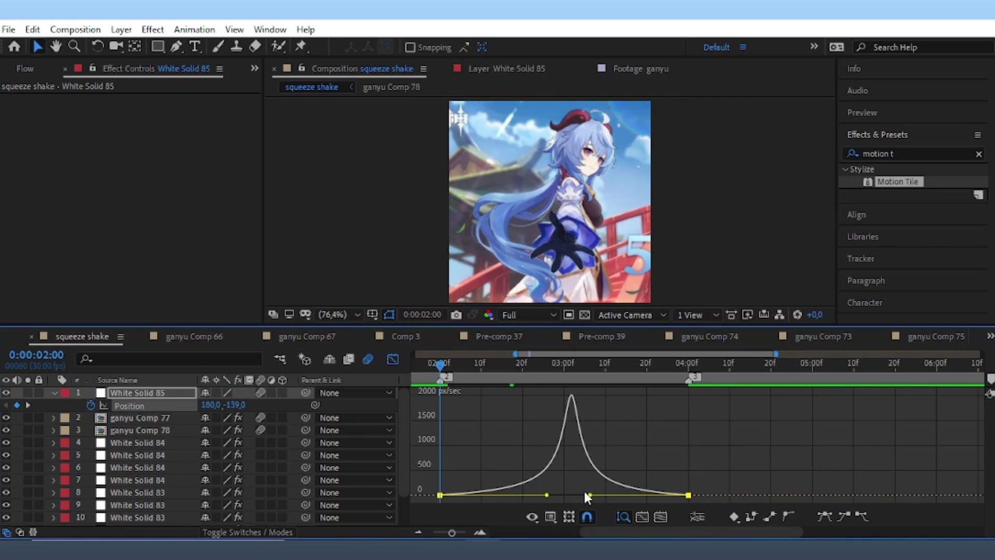
Scrub through the transition around 3:00 to check the V's motion.
left_click(393, 358)
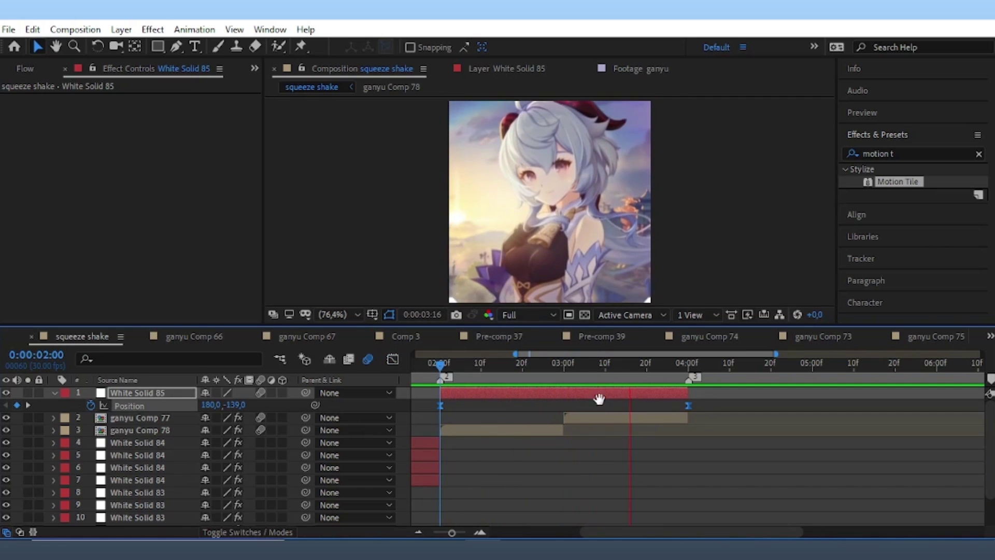
mouse_move(575, 366)
left_mouse_down()
mouse_move(529, 395)
mouse_move(562, 413)
left_mouse_up()
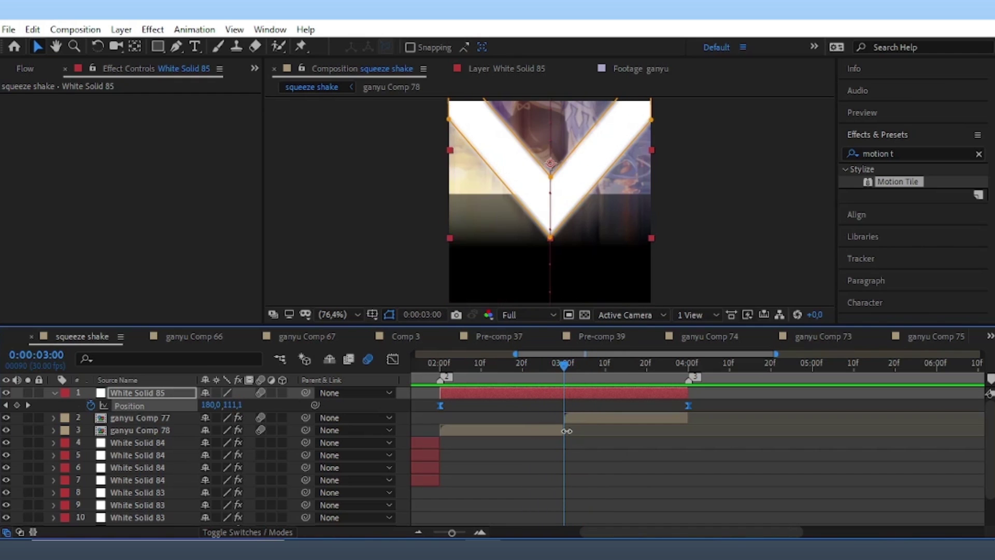
left_click(568, 430)
left_click_drag(563, 369, 564, 381)
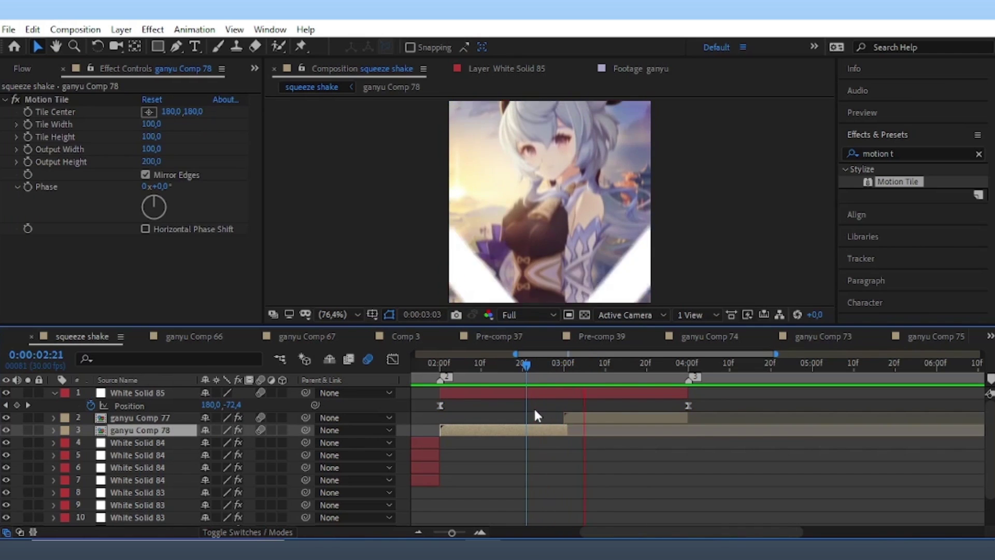
left_click(563, 392)
Apply Fill Alpha to the V layer and fill it pale light blue.
left_click(892, 153)
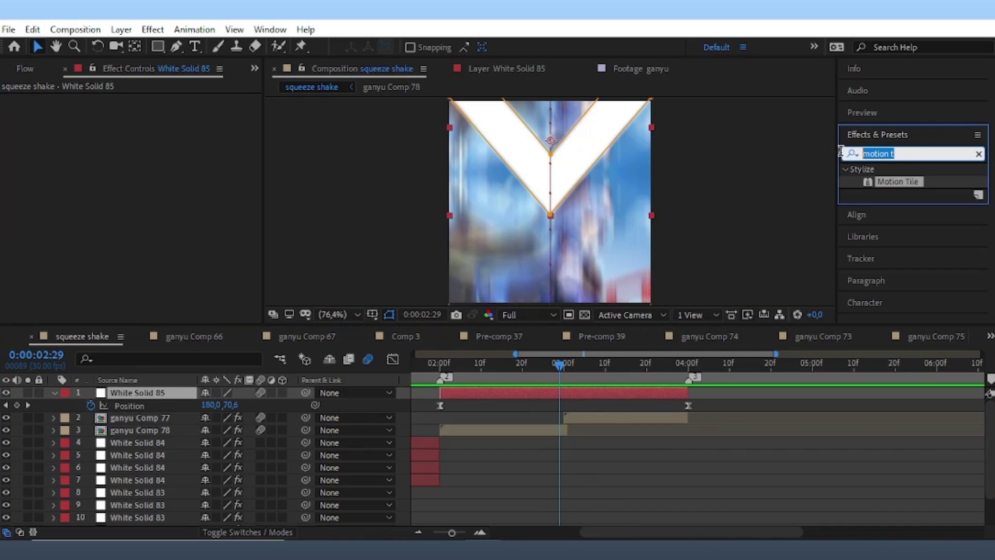
type("fill")
double_click(894, 280)
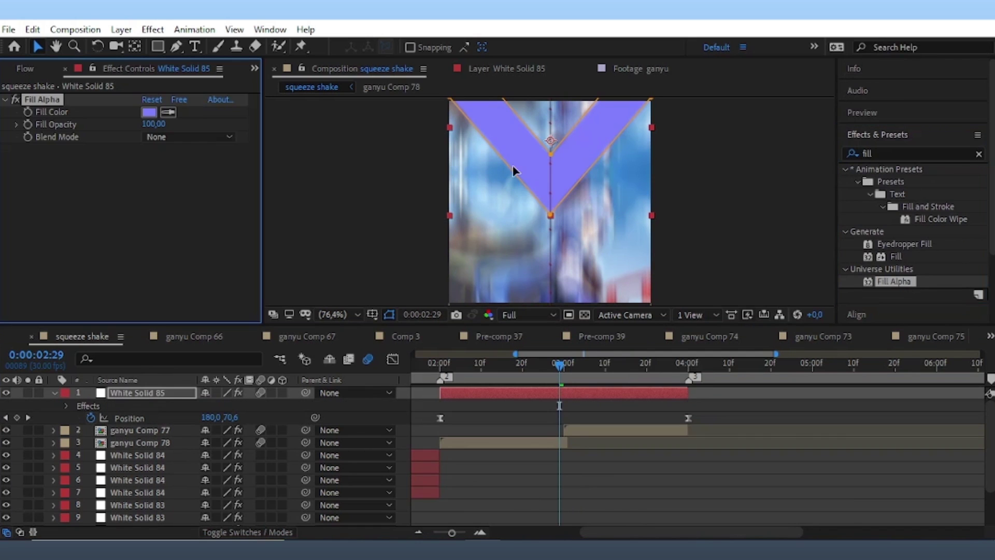
left_click(155, 113)
left_click(434, 196)
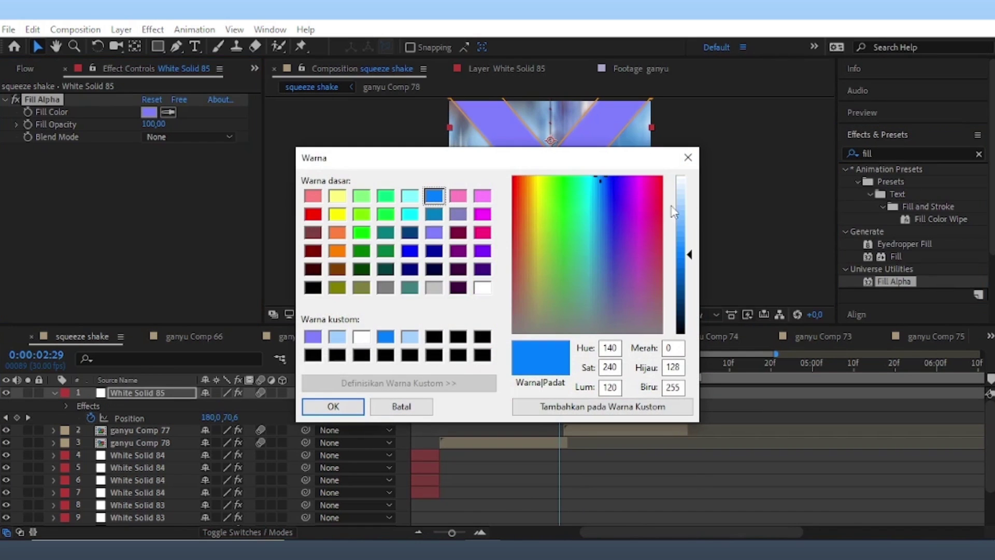
left_click(681, 202)
left_click(355, 413)
Duplicate the V layer, shift the copy slightly earlier, and fill it white.
double_click(488, 392)
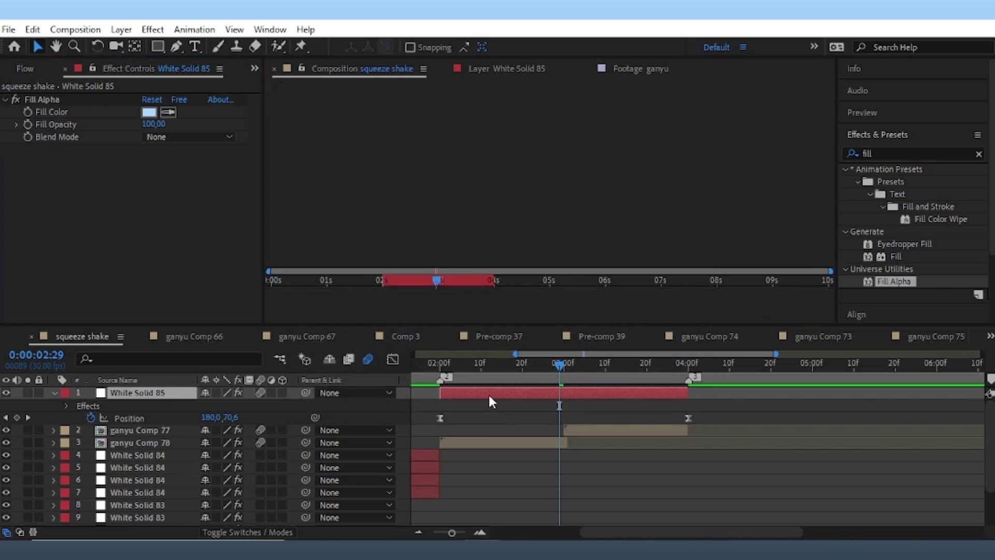
left_click(368, 78)
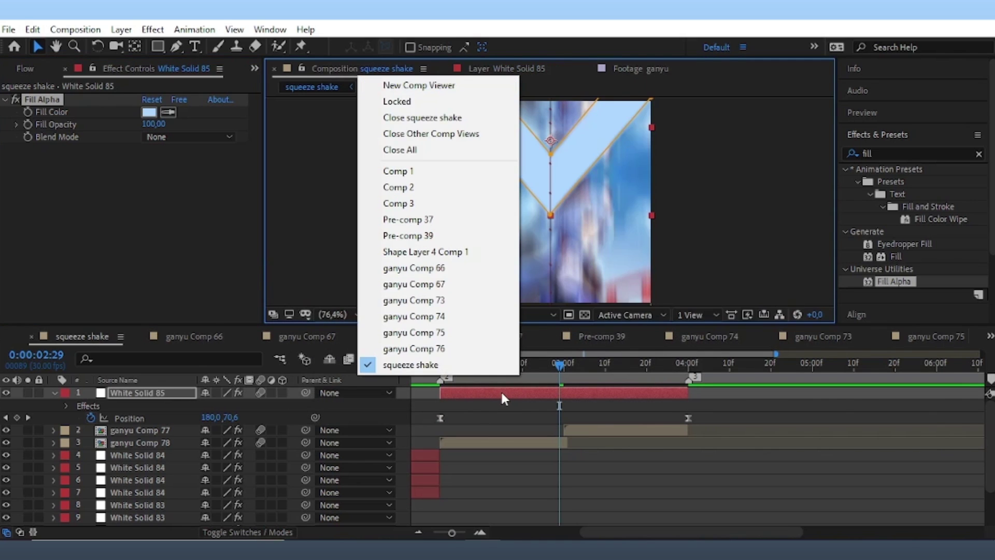
left_click(501, 390)
key("ctrl+d")
double_click(485, 406)
left_click_drag(482, 406, 473, 404)
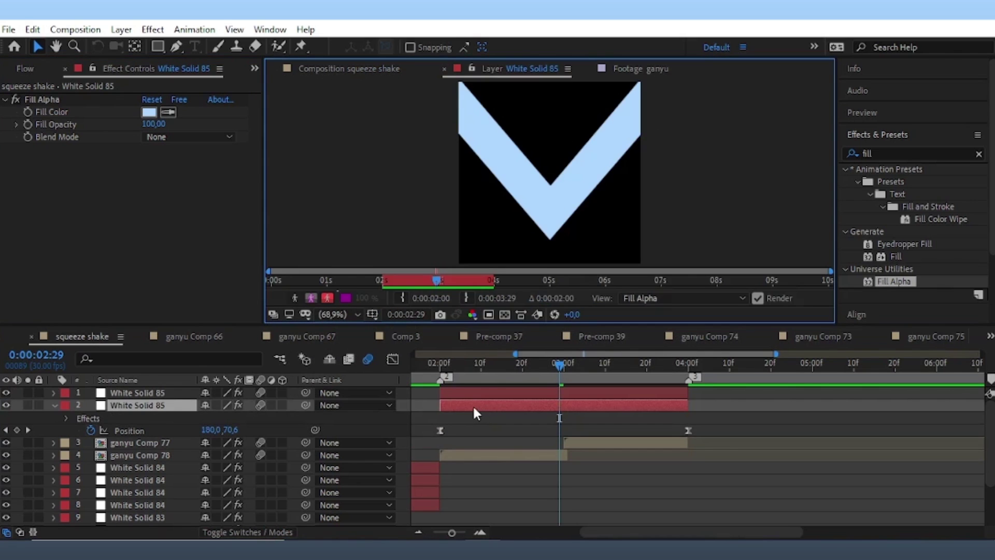
left_click(362, 73)
left_click(149, 112)
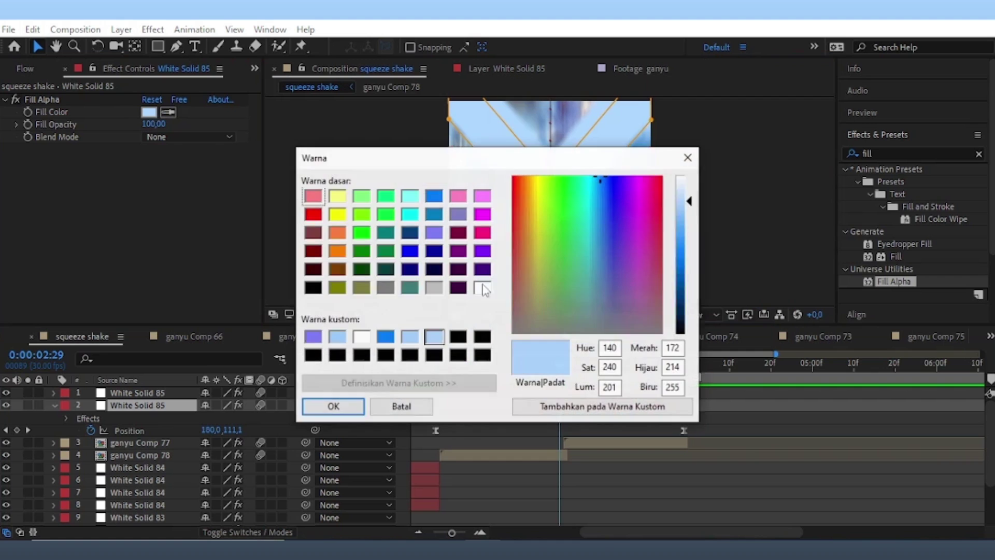
left_click(480, 285)
left_click(337, 408)
Duplicate the white V again, shift the third copy earlier, and fill it bright blue.
left_click(474, 436)
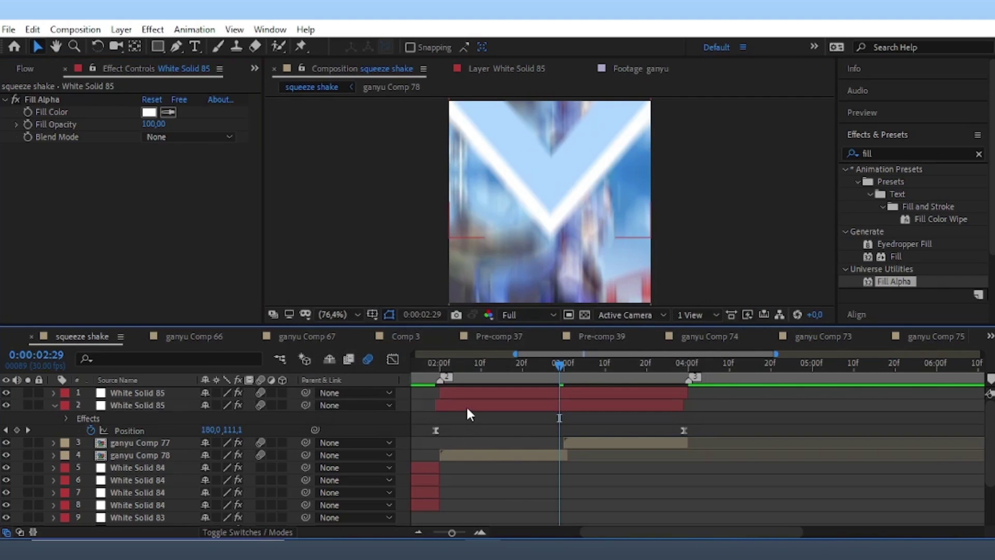
left_click(465, 406)
key("ctrl+d")
double_click(465, 417)
left_click_drag(465, 417, 460, 418)
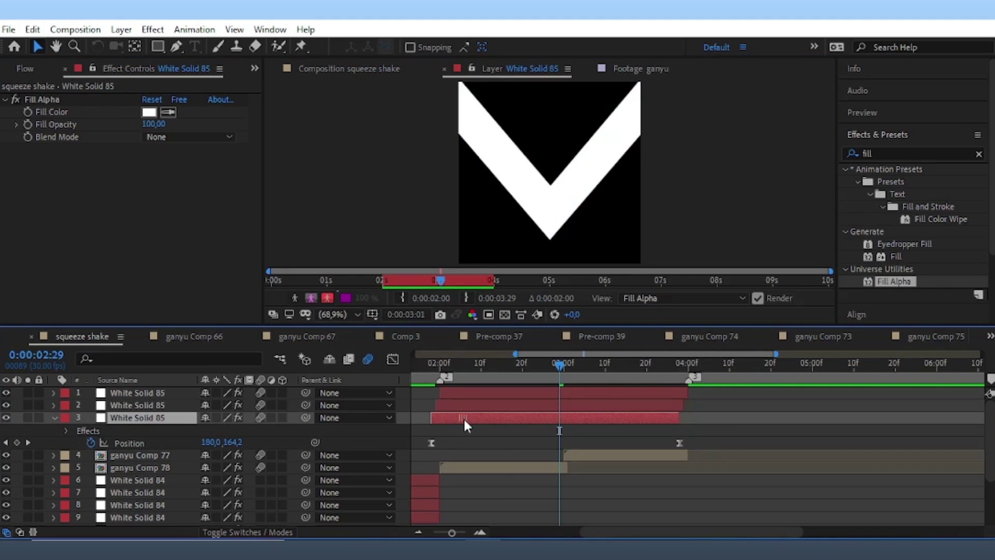
left_click(311, 69)
left_click(172, 111)
left_click(456, 216)
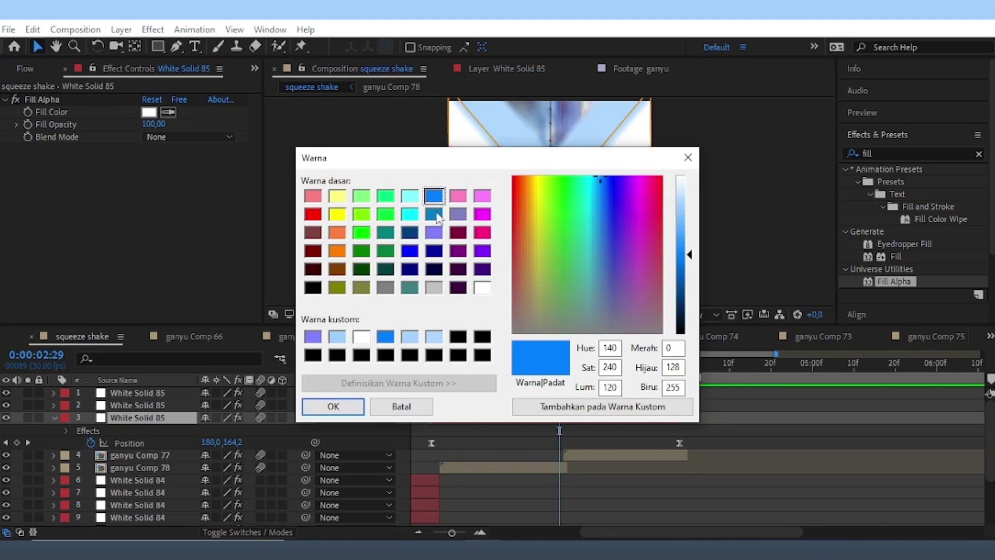
left_click(331, 405)
left_click(332, 405)
left_click(506, 405)
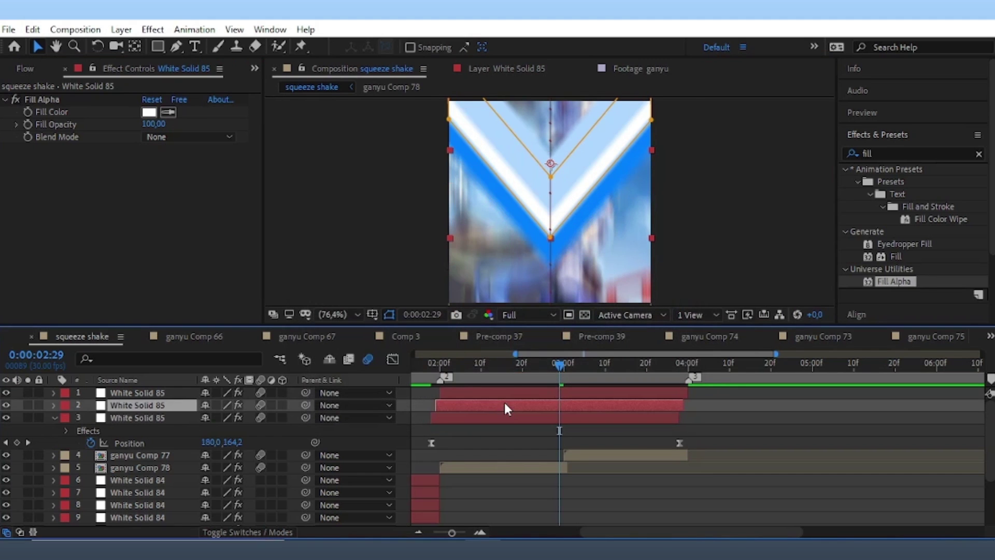
double_click(893, 153)
Search for 'stripes' and apply S_WipeStripes to White Solid 85.
key("BackSpace")
type("s")
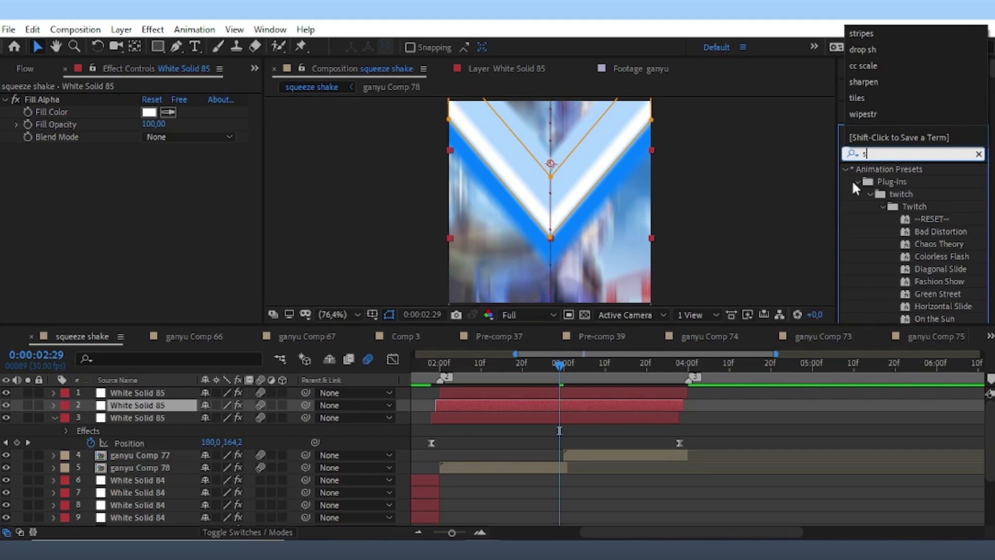
type("tripes")
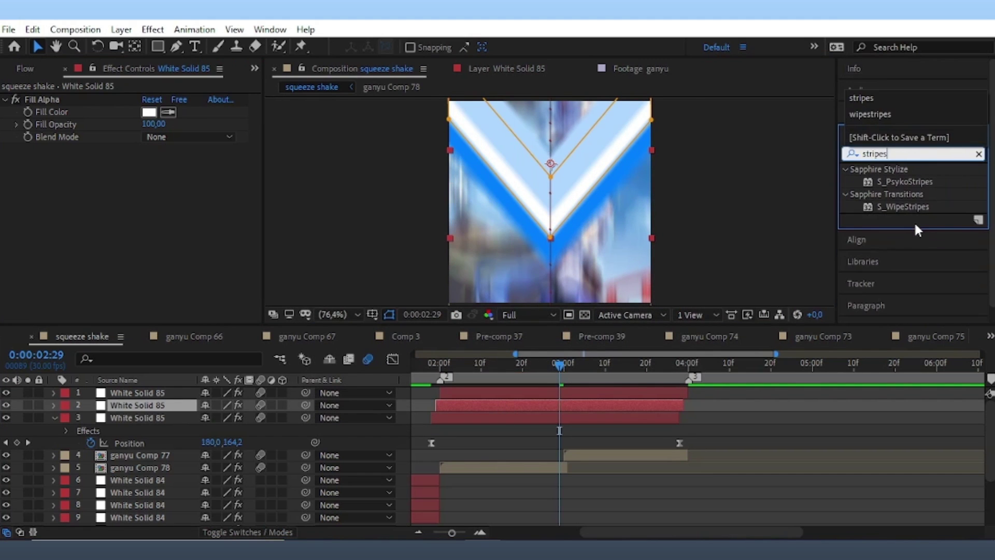
double_click(910, 207)
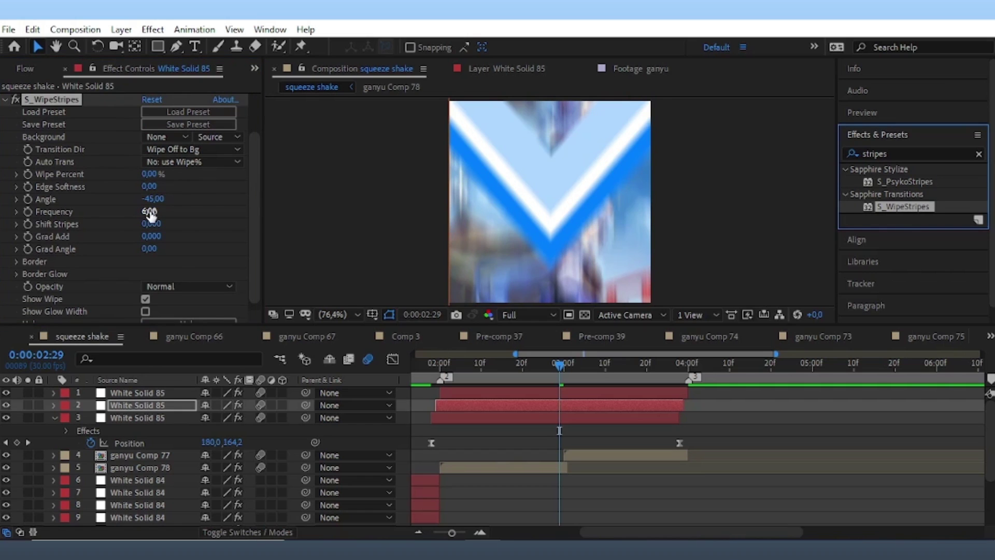
Set S_WipeStripes Angle to 0, Frequency to 45 and Wipe Percent to 46.
left_click(155, 199)
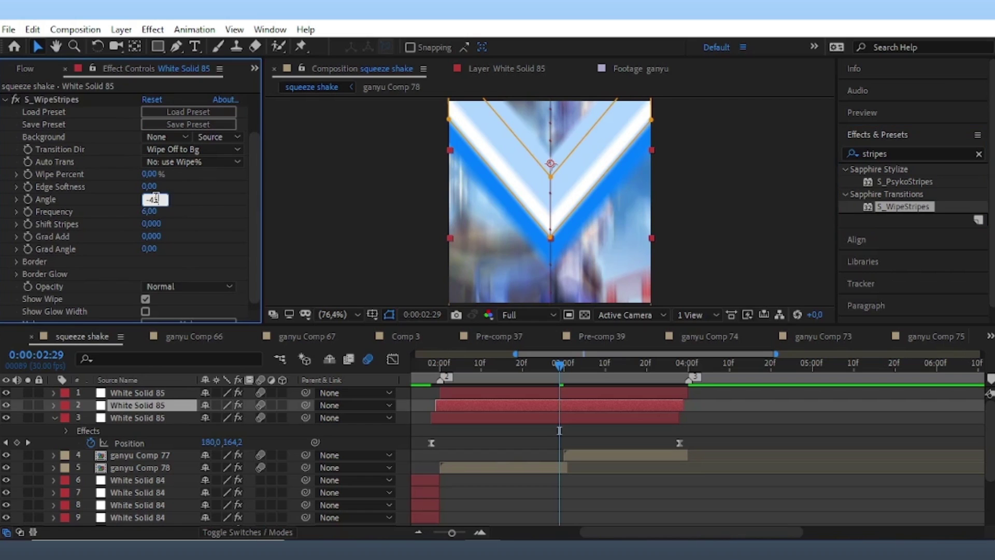
type("90")
key("Return")
left_click_drag(150, 173, 169, 174)
right_click(165, 170)
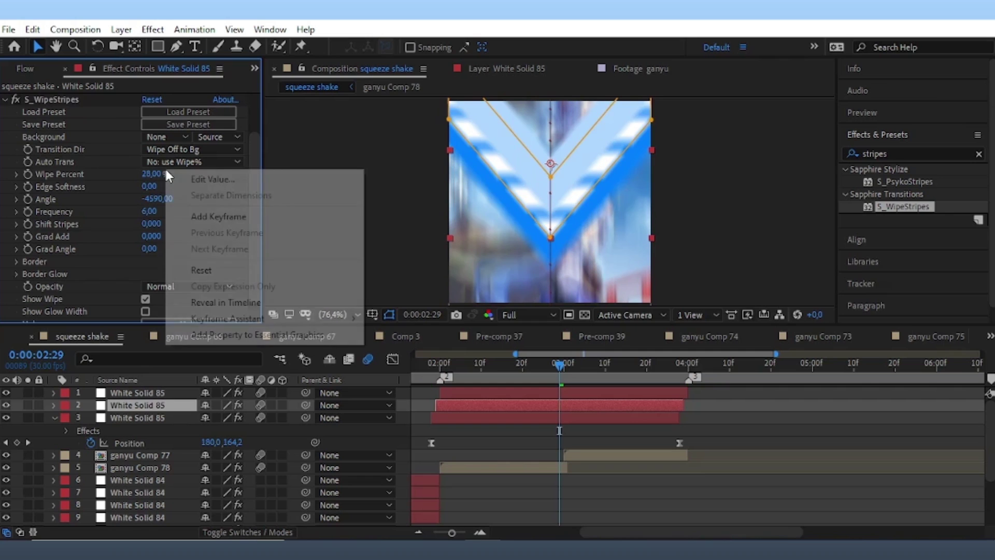
left_click(154, 202)
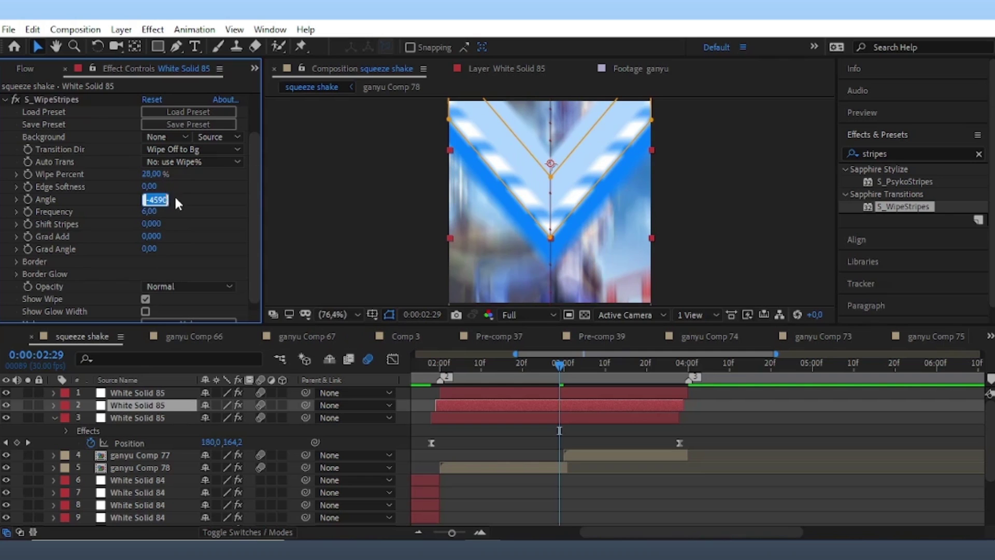
type("0")
key("Return")
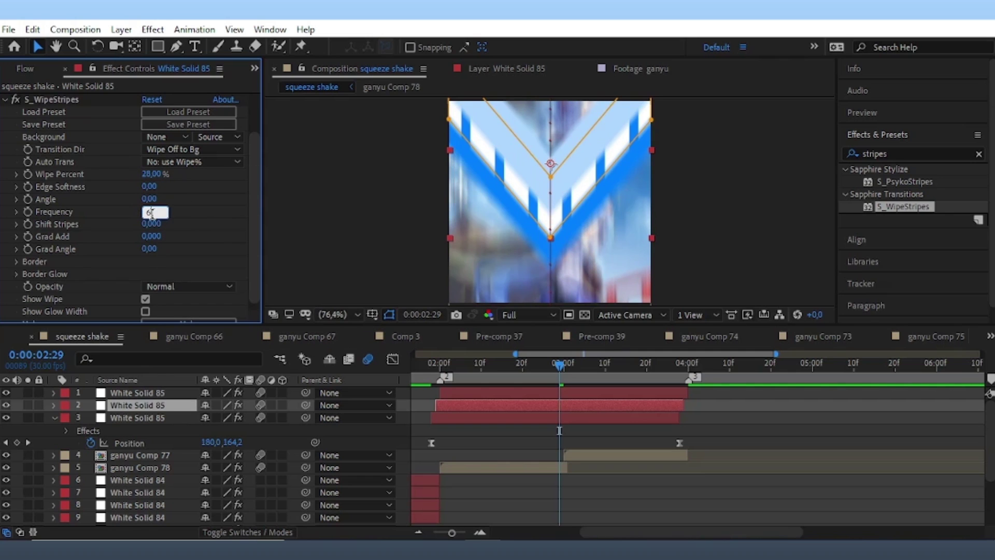
type("45")
key("Return")
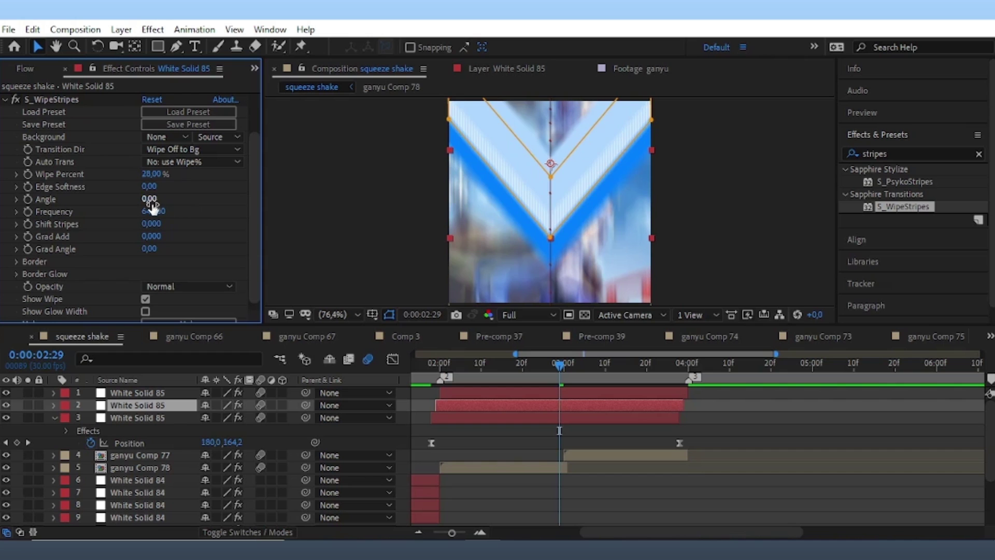
left_click(161, 212)
type("45")
key("Return")
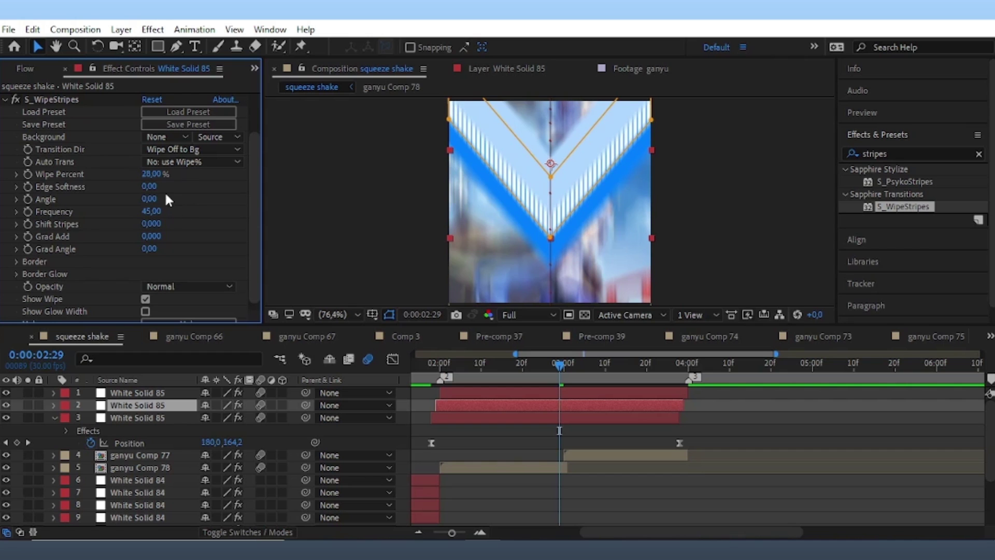
left_click_drag(154, 176, 166, 174)
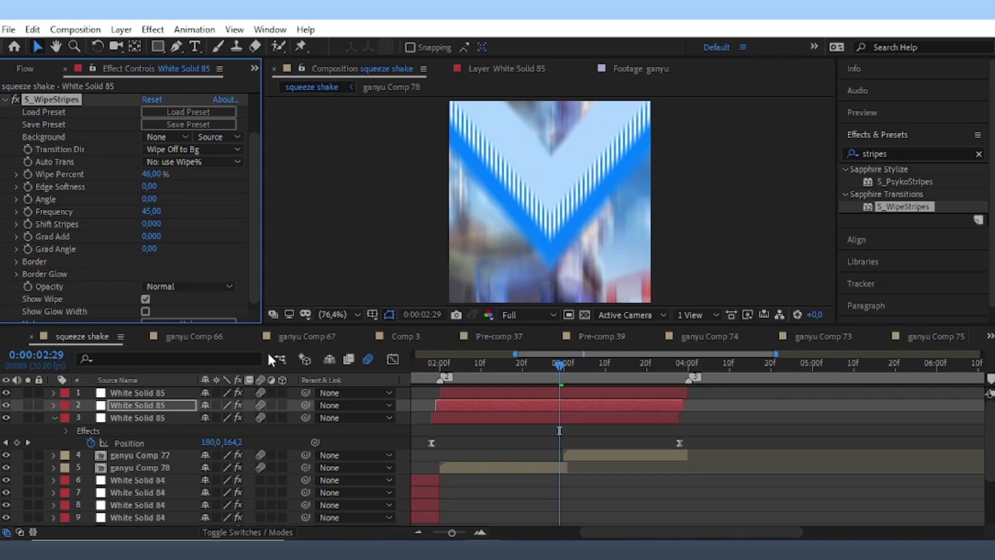
Preview the stripe wipe, then trim ganyu Comp 78 to end at 05:00 and Comp 77 at 06:00.
left_click(152, 405)
key("space")
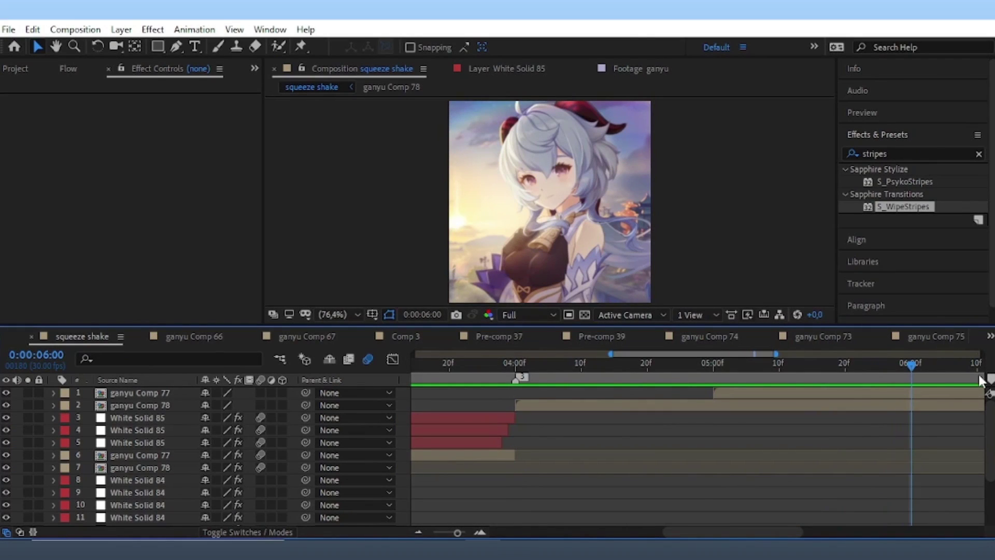
left_click(713, 375)
left_click(714, 407)
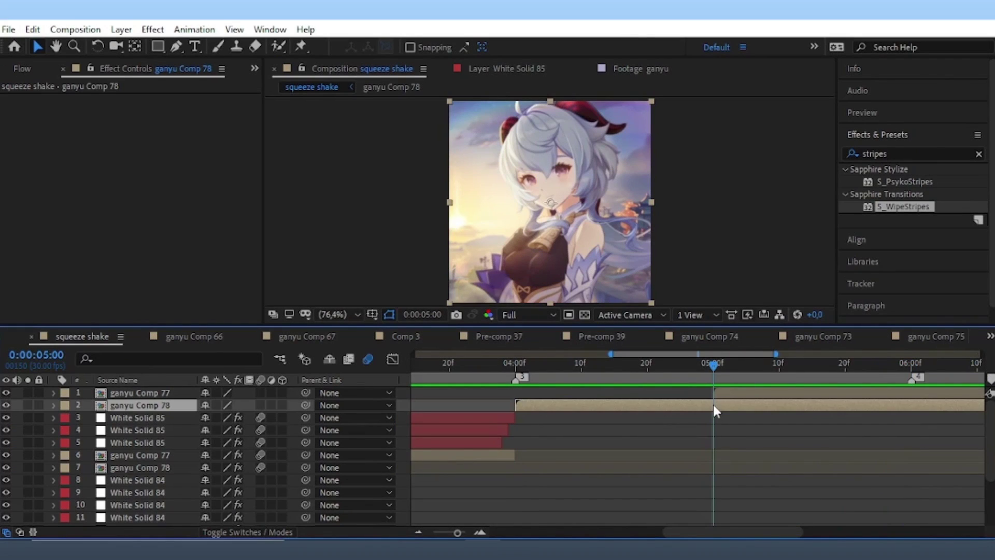
key("alt+bracketright")
mouse_move(866, 365)
left_mouse_down()
mouse_move(900, 397)
mouse_move(908, 391)
left_mouse_up()
left_click(908, 391)
key("alt+bracketright")
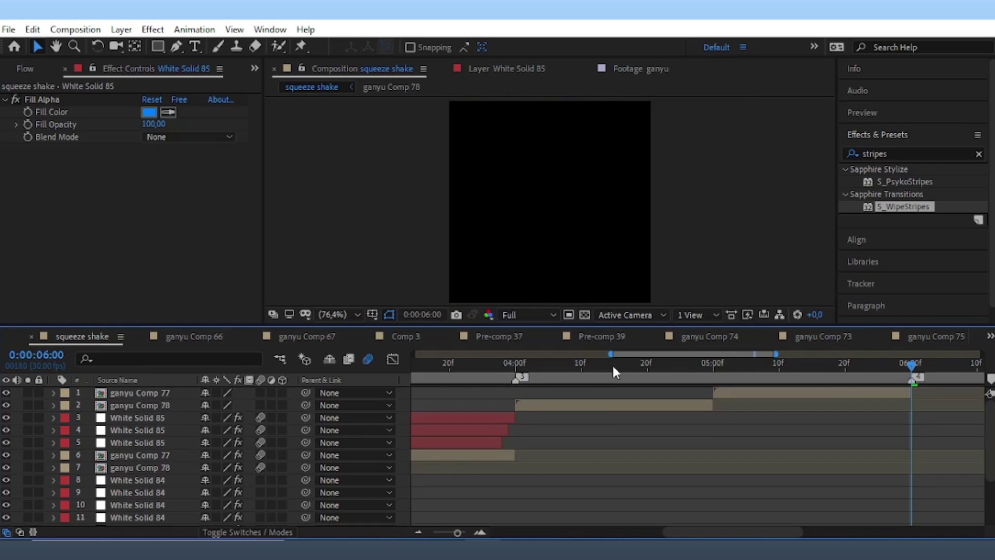
Keyframe ganyu Comp 78's Scale and Rotation at 04:00 and enter a 370% scale.
left_click_drag(613, 372, 522, 366)
left_click(534, 406)
key("s")
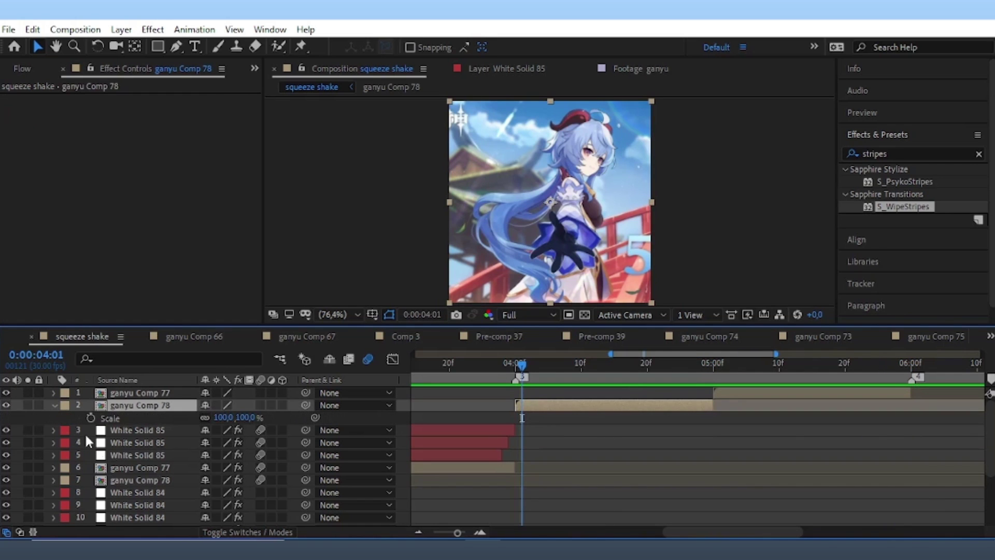
key("r")
left_click(91, 418)
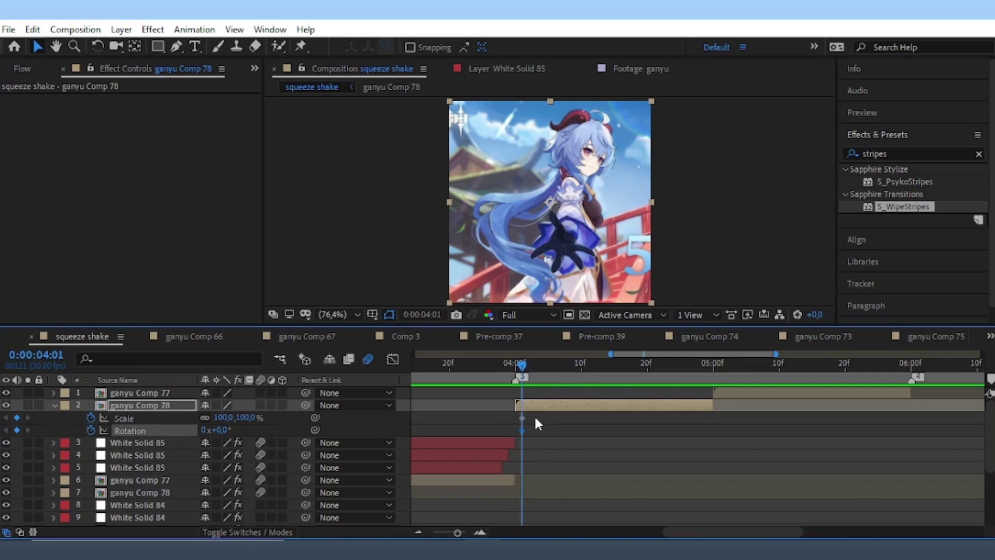
key("shift+s")
key("alt+shift+s")
left_click(245, 417)
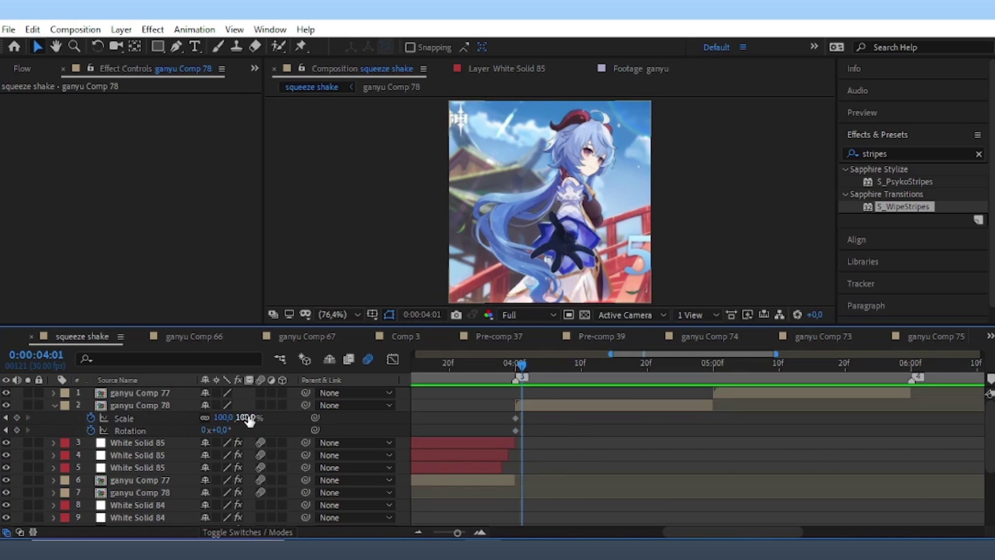
type("370")
key("Return")
Set ganyu Comp 78's Rotation to -150°.
left_click(222, 431)
type("-7")
key("Return")
left_click_drag(207, 430, 194, 430)
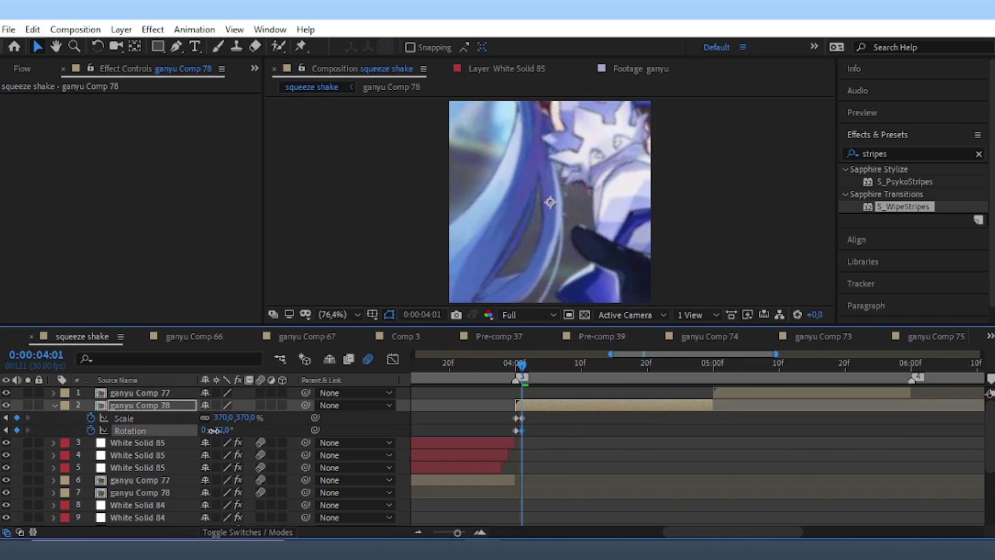
left_click(215, 430)
type("-15")
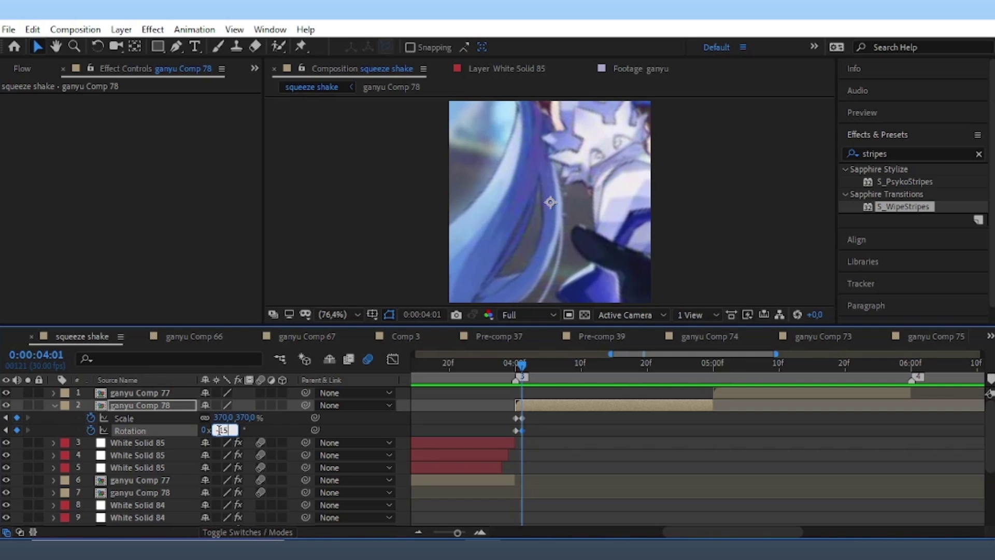
type("0")
key("Return")
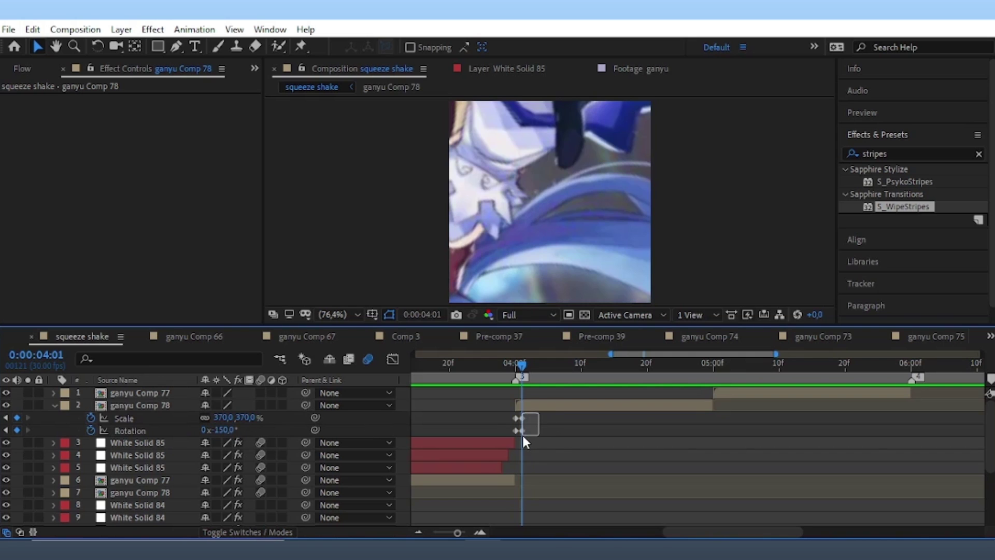
Move the 370%/-150° keyframes to 05:00, apply Easy Ease, and view them in the Graph Editor.
mouse_move(522, 420)
left_mouse_down()
mouse_move(713, 421)
mouse_move(509, 440)
left_mouse_up()
key("F9")
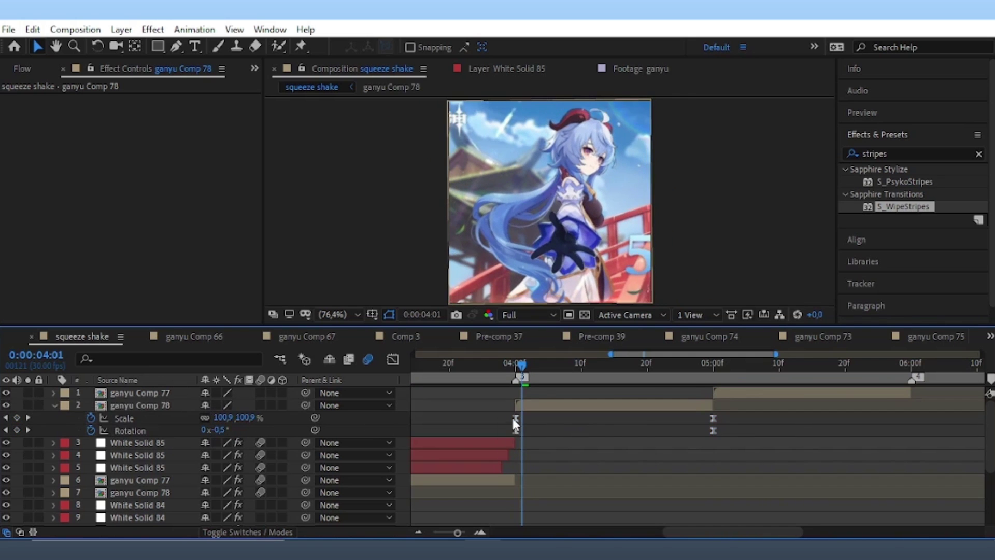
left_click(514, 418)
left_click(392, 359)
right_click(619, 425)
Reshape the Scale curve to start slowly after 04:00 and rise steeply into 05:00.
left_click(622, 288)
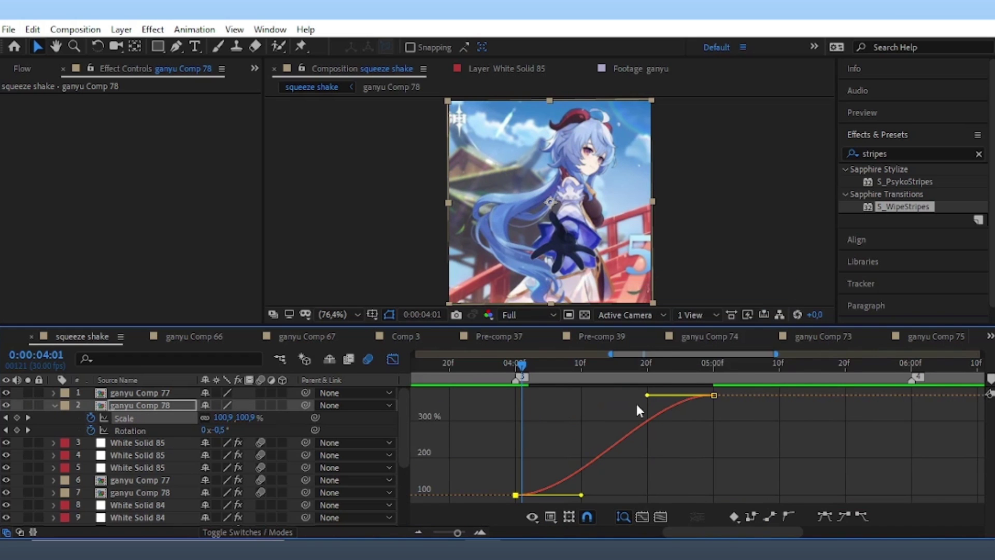
left_click_drag(648, 396, 753, 482)
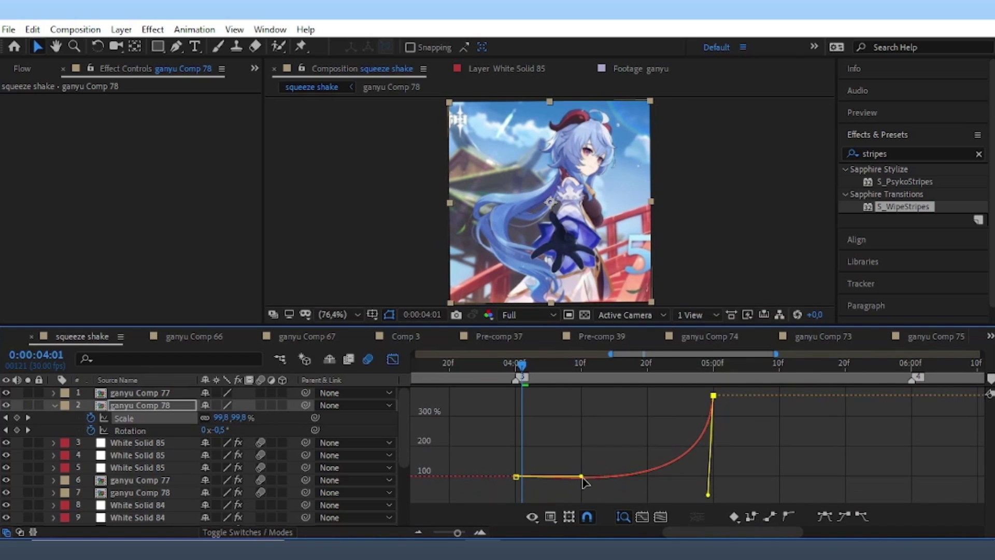
left_click_drag(583, 477, 701, 495)
Reshape the Rotation curve to swing slightly positive, hold, then snap into 05:00.
left_click(577, 377)
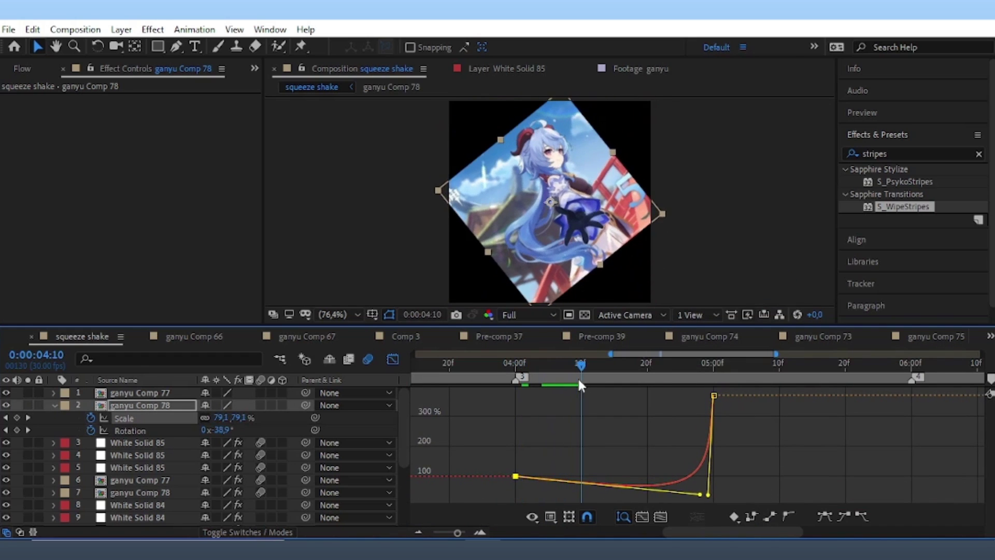
left_click(393, 359)
key("shift+F3")
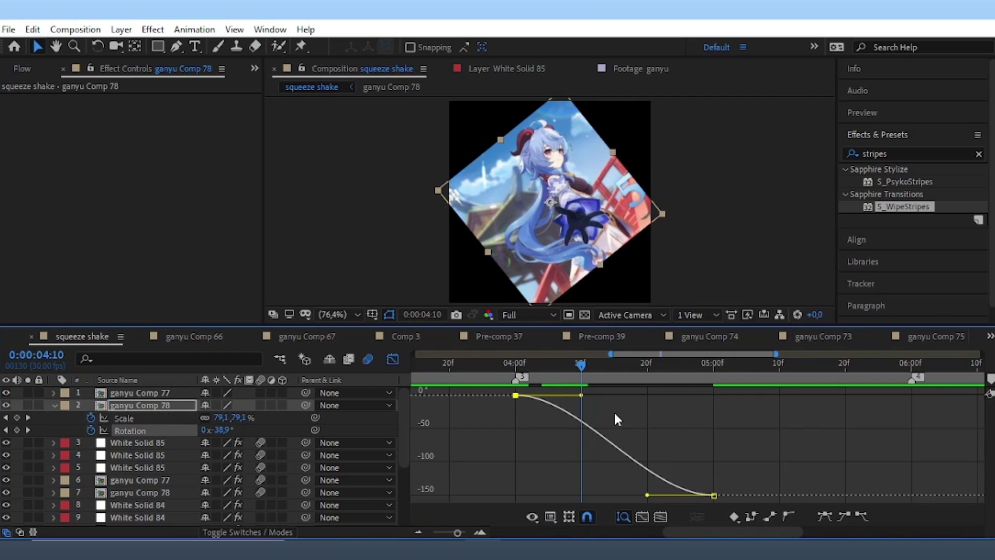
left_click_drag(648, 498, 778, 377)
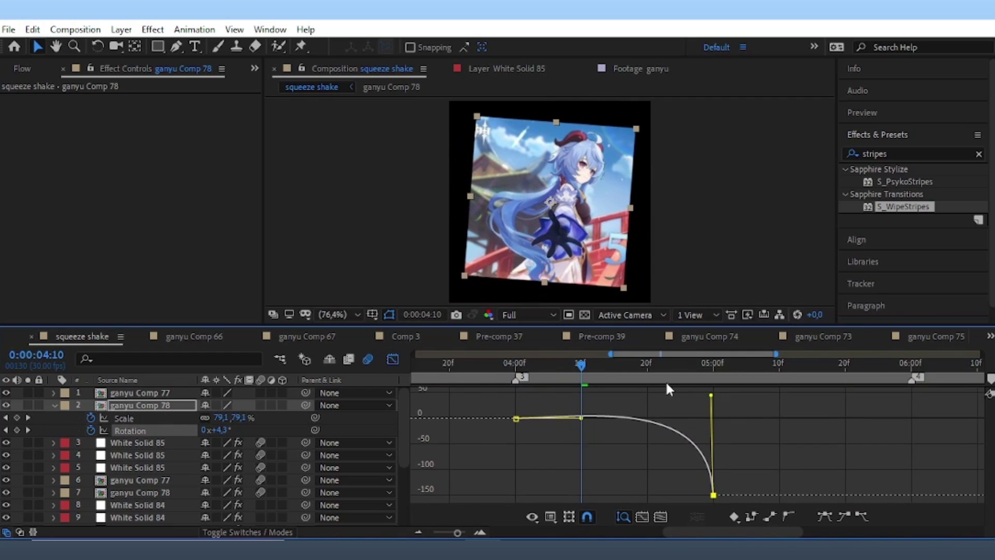
left_click_drag(583, 418, 705, 395)
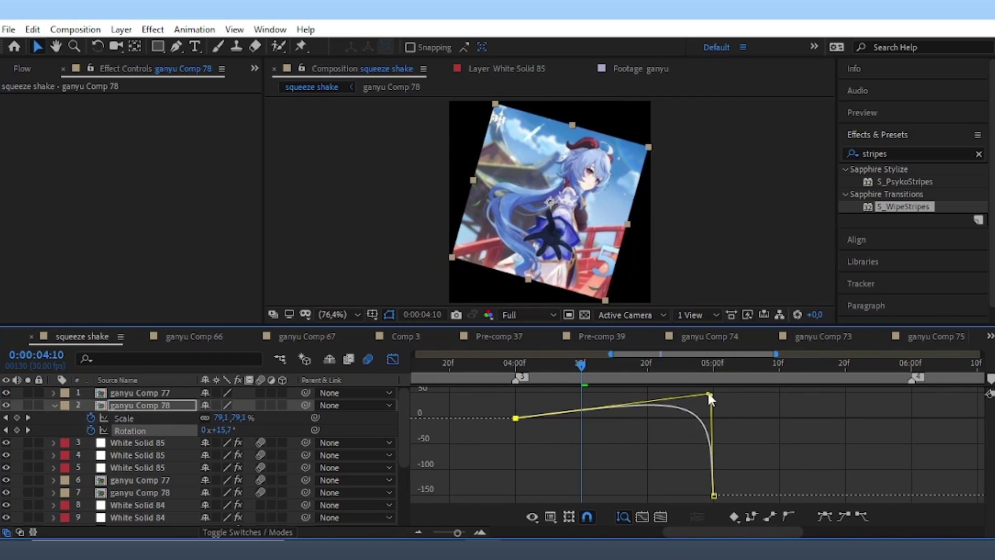
Enable motion blur on ganyu Comp 78 and preview the squeeze transition.
left_click(260, 405)
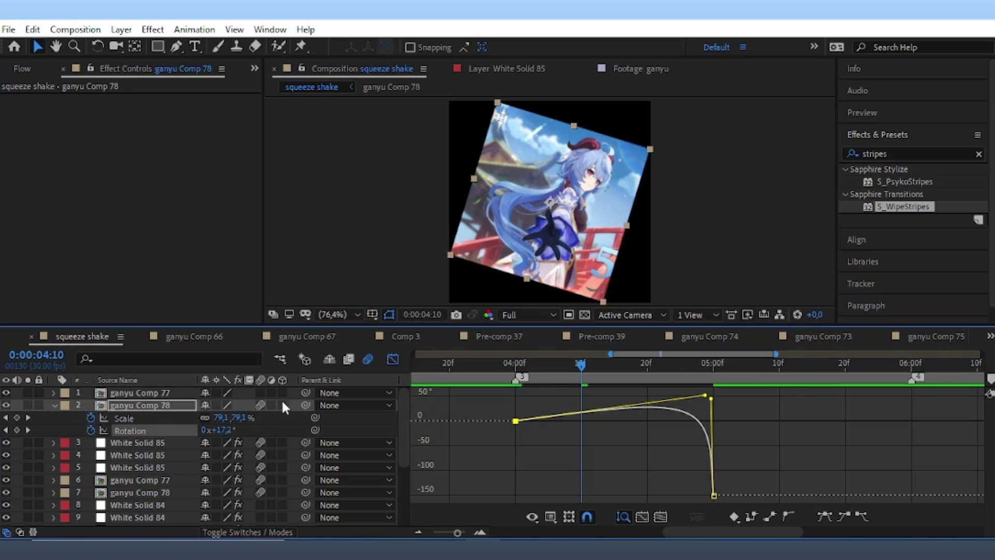
left_click(392, 359)
key("space")
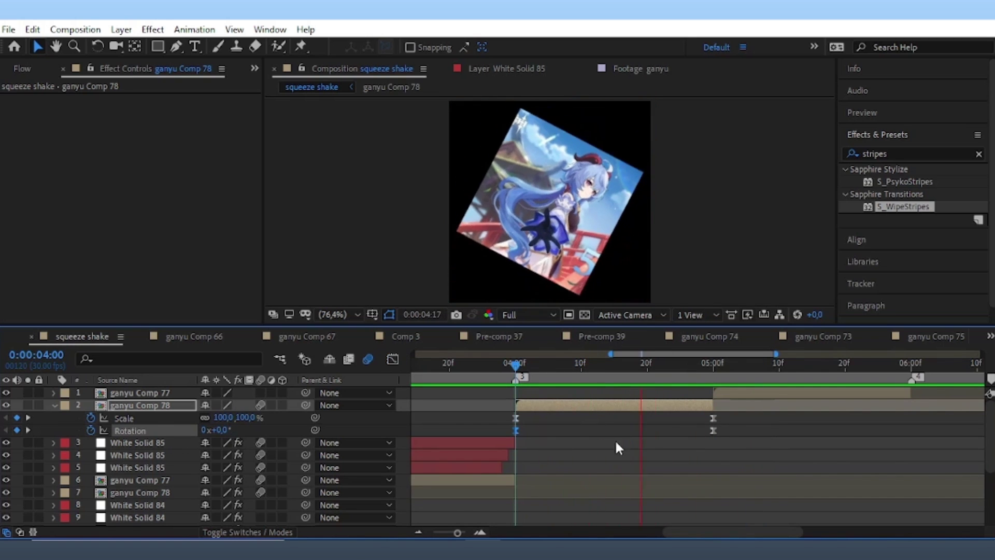
Keyframe ganyu Comp 77 at 05:00 with 150° rotation and 43% scale.
left_click(714, 364)
key("ctrl+Up")
key("alt+shift+s")
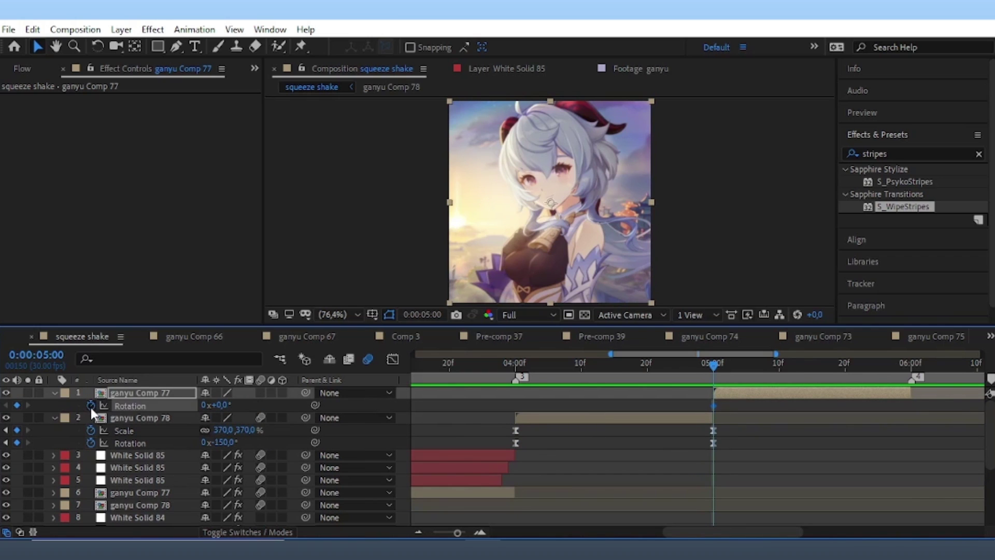
key("alt+shift+r")
mouse_move(734, 394)
left_mouse_down()
mouse_move(702, 430)
mouse_move(706, 421)
mouse_move(912, 418)
left_mouse_up()
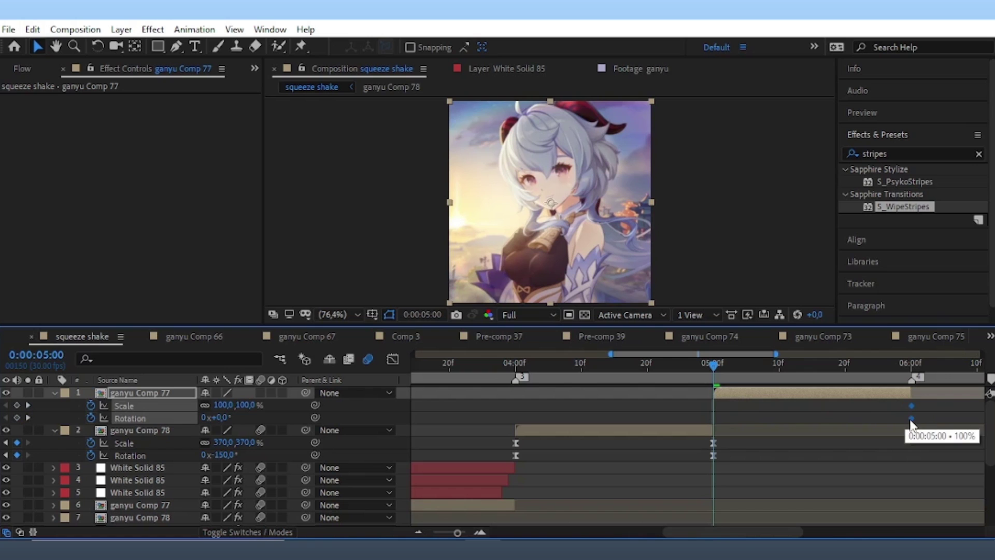
left_click(222, 418)
type("150")
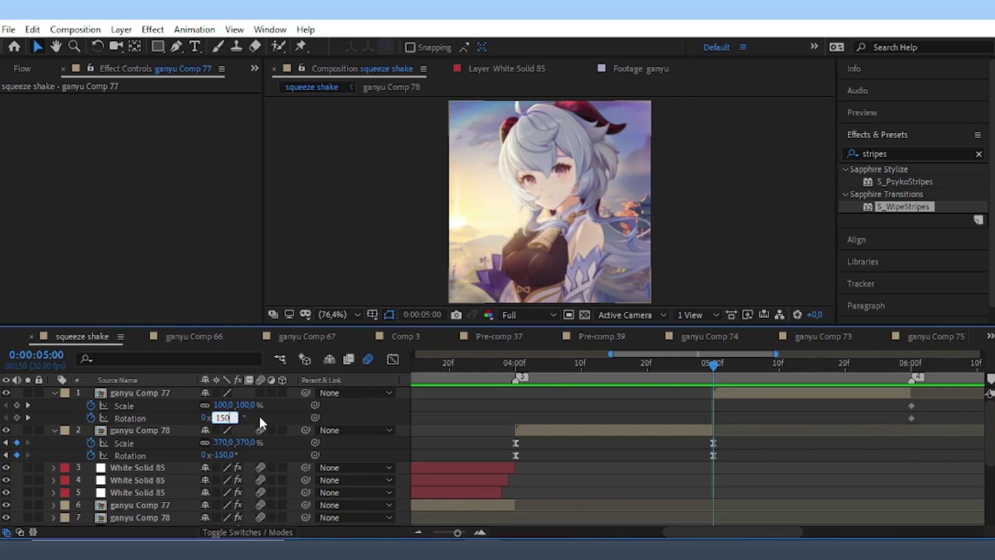
key("Return")
left_click_drag(223, 405, 207, 405)
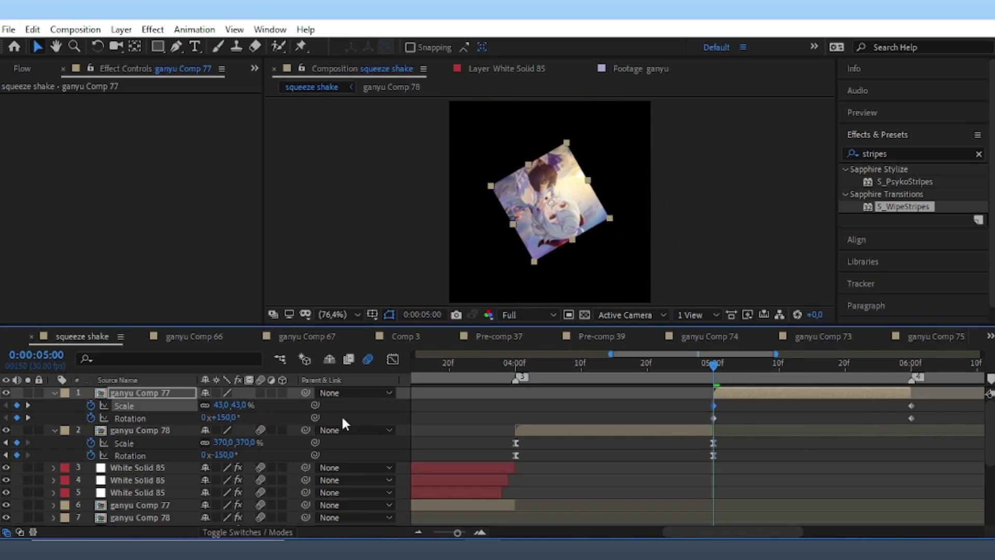
Drag the Scale curve's bezier handles for a sharp ease-out from 43%.
left_click_drag(912, 410, 687, 420)
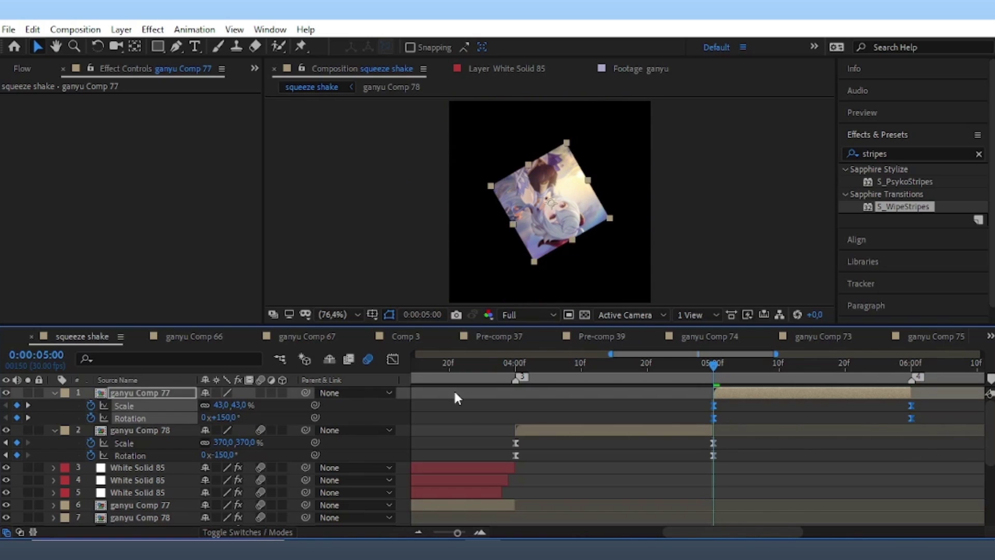
key("shift+F3")
left_click(392, 362)
left_click(754, 414)
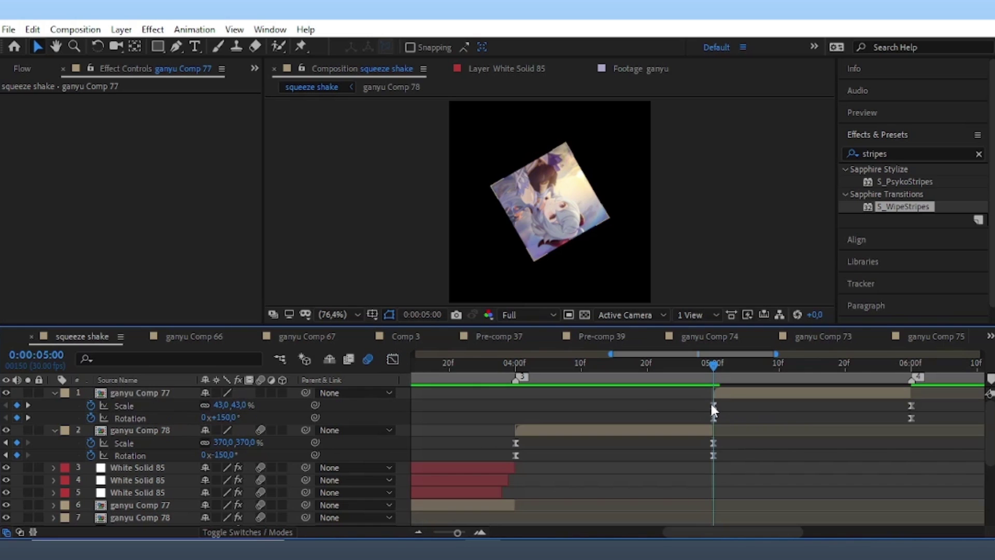
left_click(714, 405)
key("shift+F3")
left_click_drag(779, 495, 714, 413)
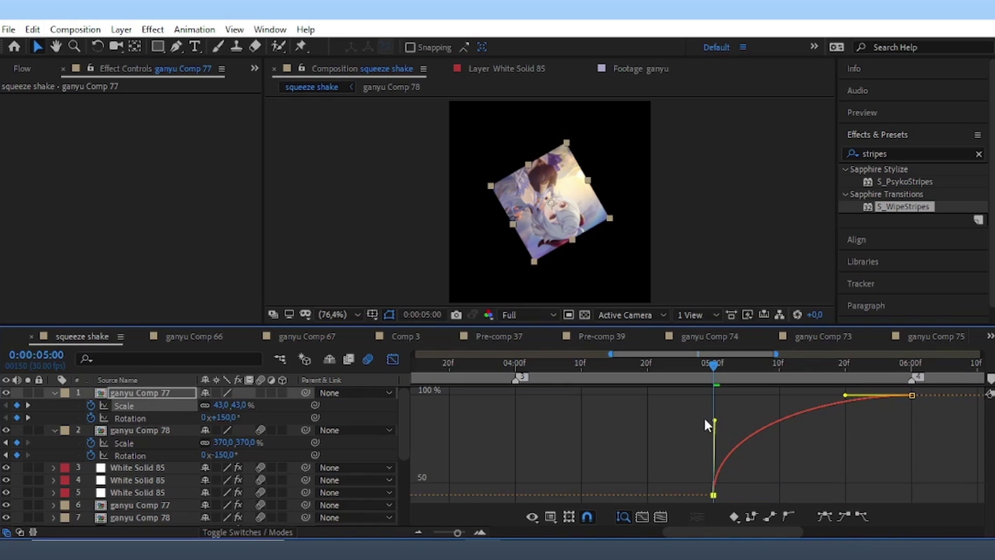
left_click_drag(845, 395, 726, 398)
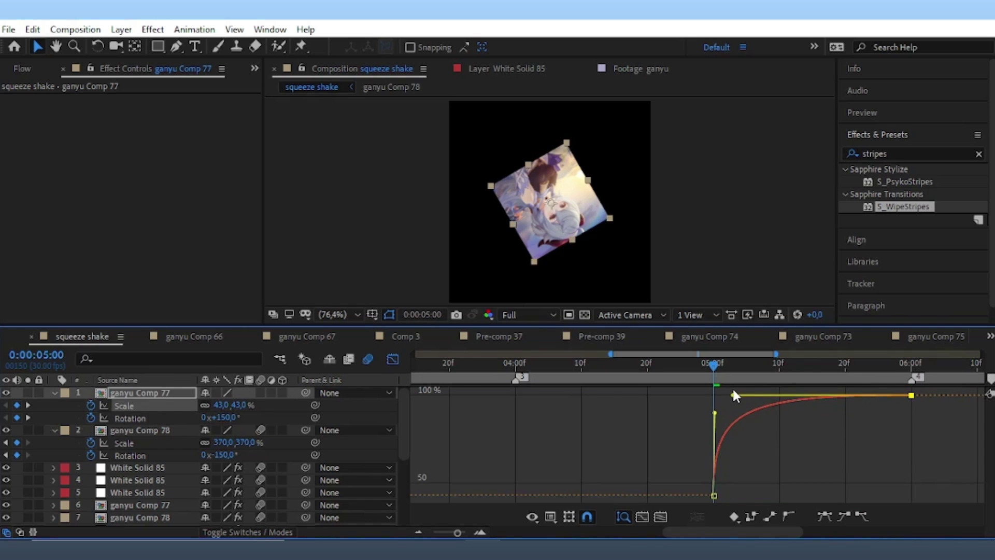
Give the Rotation curve a sharp ease-out from 150° and enable motion blur on ganyu Comp 77.
left_click(393, 358)
left_click(714, 418)
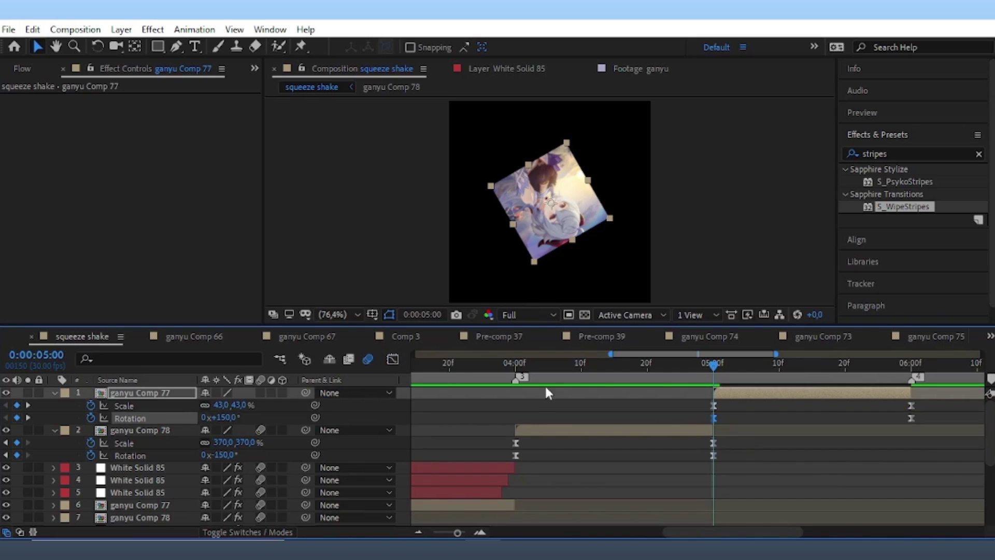
left_click(392, 359)
left_click_drag(779, 396, 715, 481)
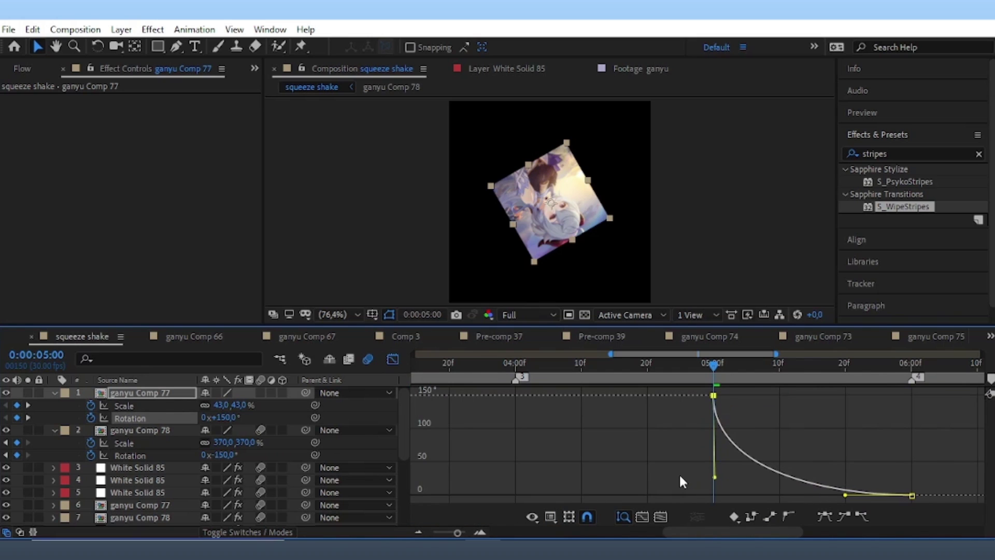
left_click_drag(846, 495, 724, 495)
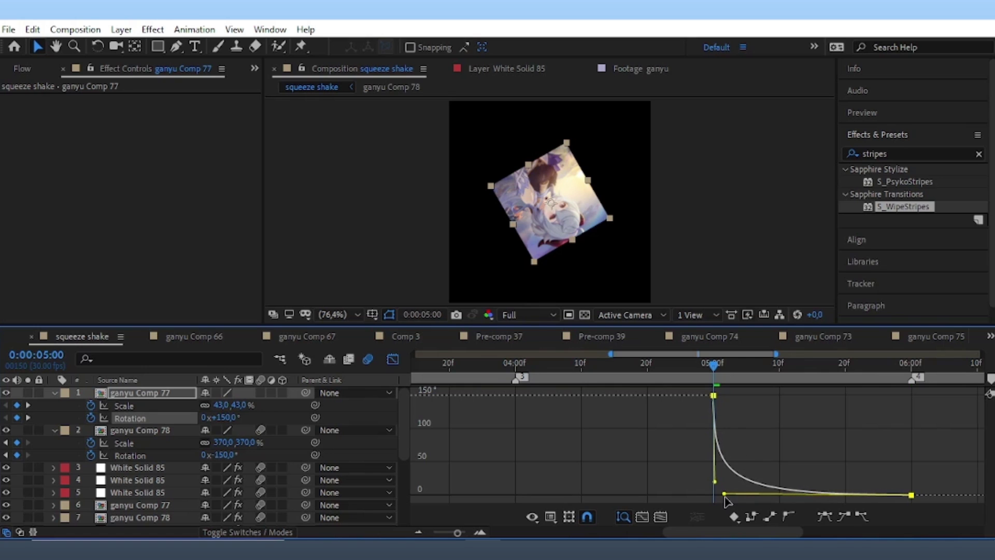
left_click(392, 362)
left_click(259, 394)
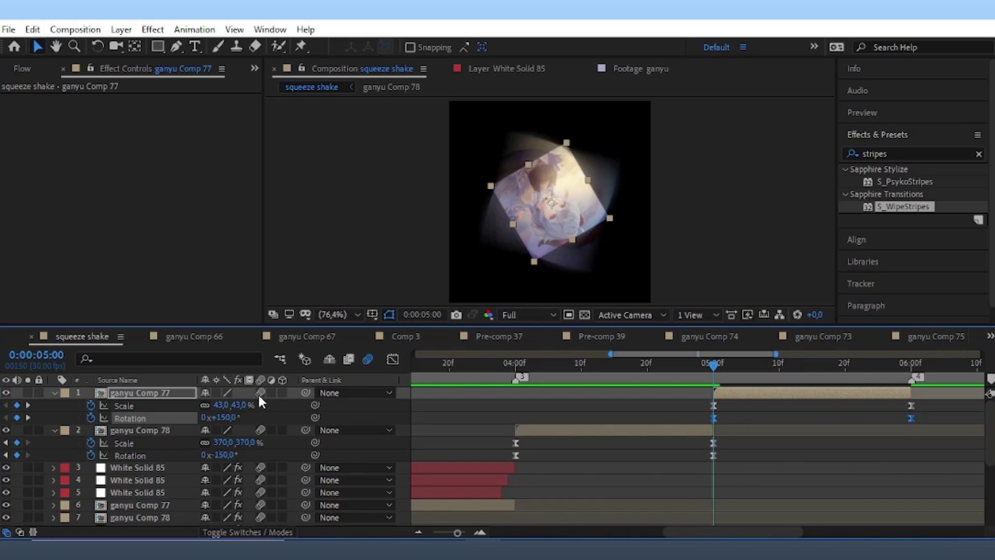
Preview the transition from the 04:00 keyframe.
key("j")
key("space")
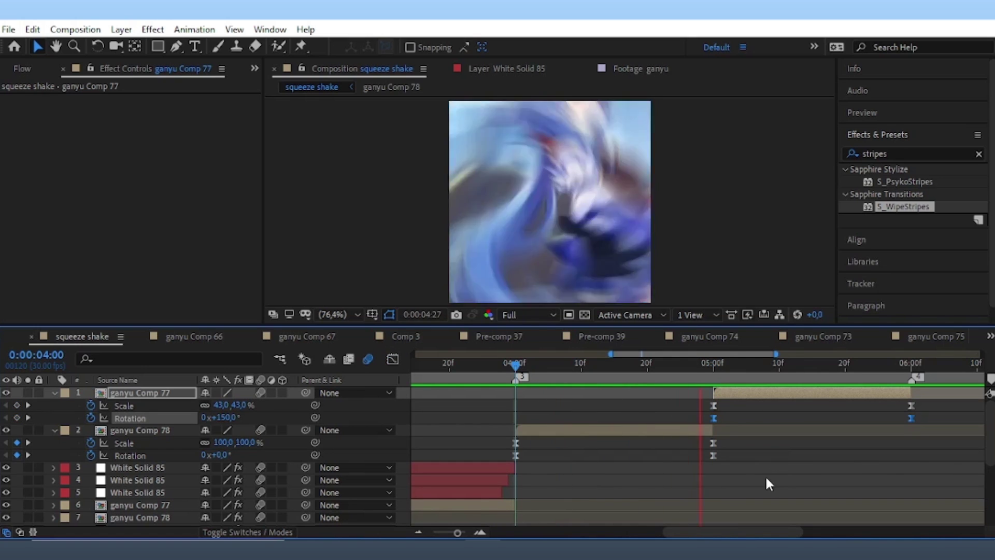
key("space")
Add Motion Tile to ganyu Comp 78 with Mirror Edges and output size 200.
left_click(700, 433)
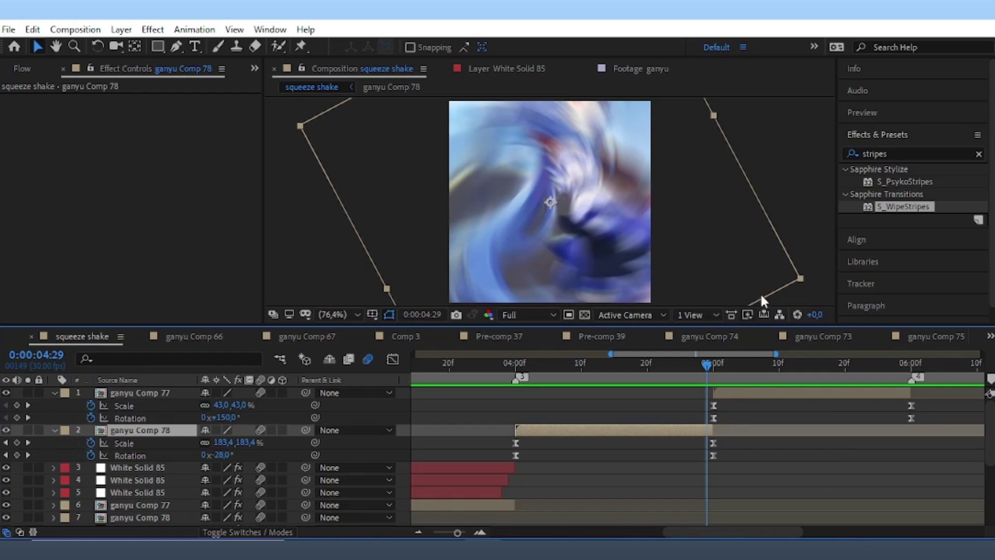
left_click(906, 155)
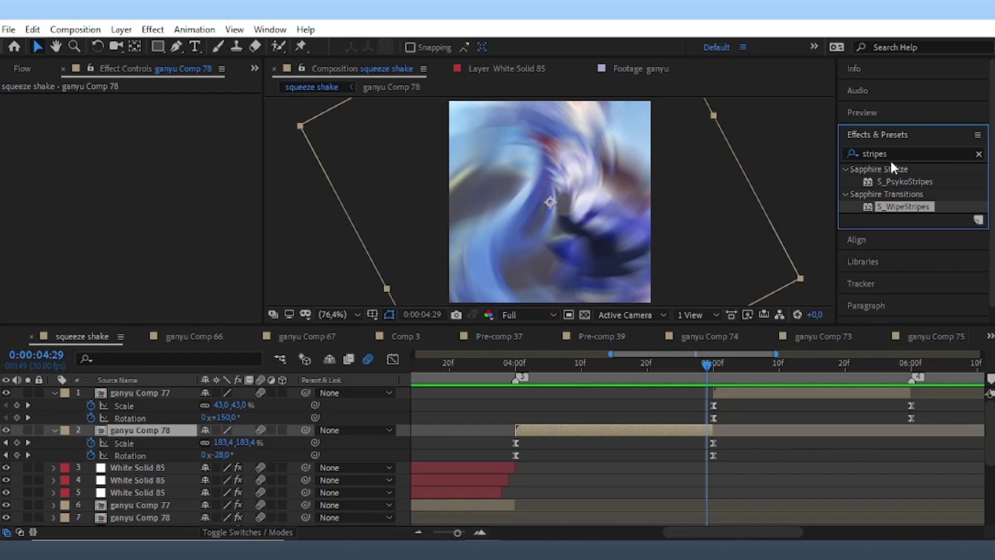
left_click(881, 155)
type("motio")
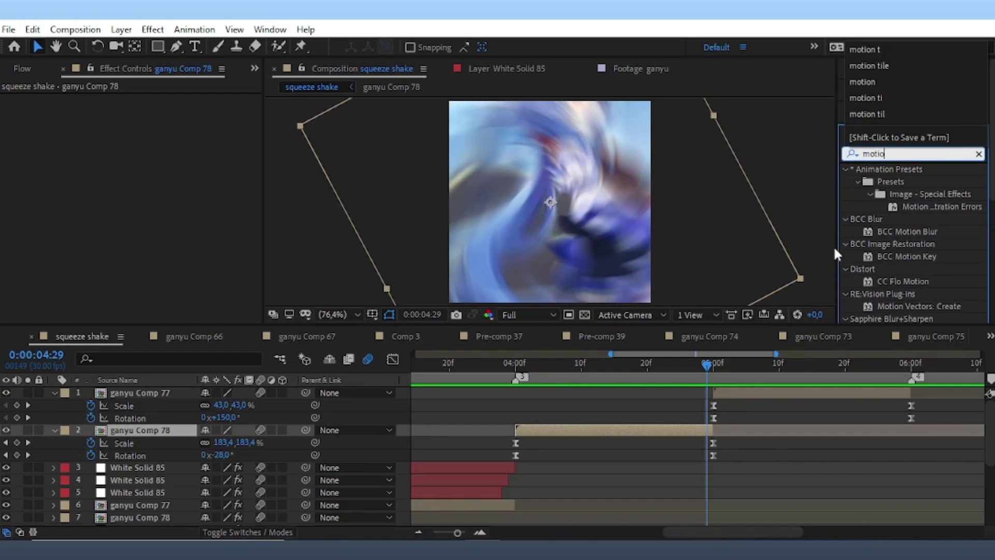
type("n t")
double_click(897, 182)
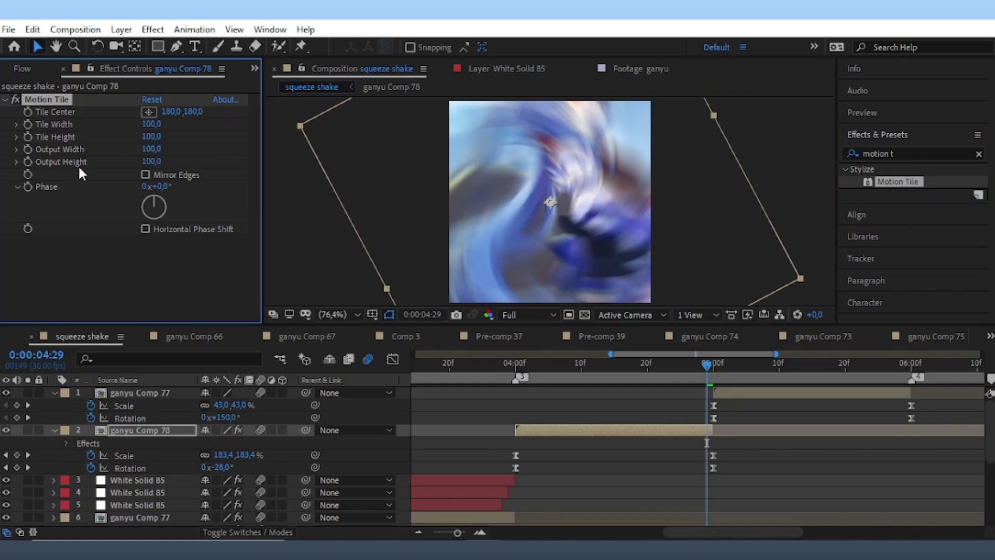
left_click(145, 175)
left_click(151, 162)
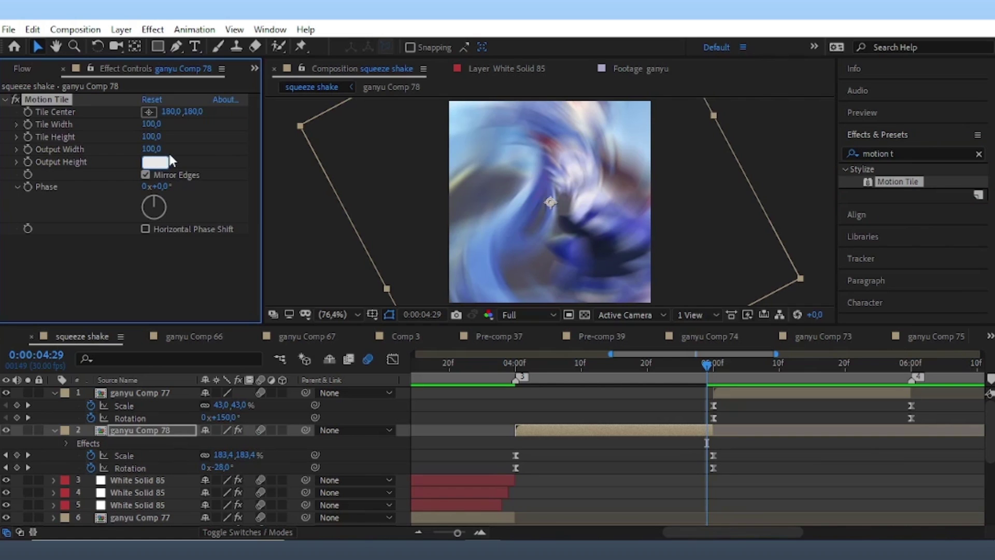
type("20")
key("Return")
type("200")
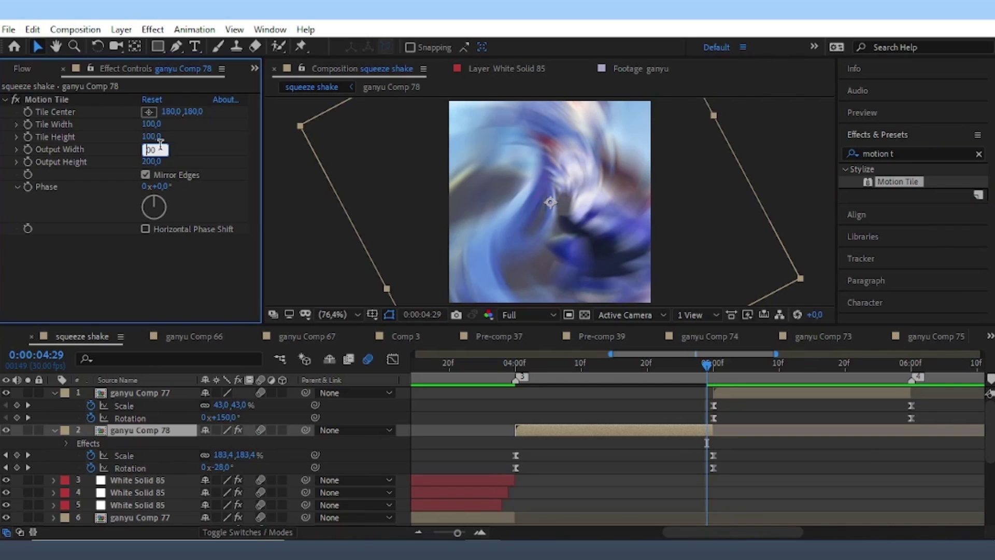
key("Return")
Add Motion Tile to ganyu Comp 77 with Mirror Edges and 200×200 output.
left_click(719, 369)
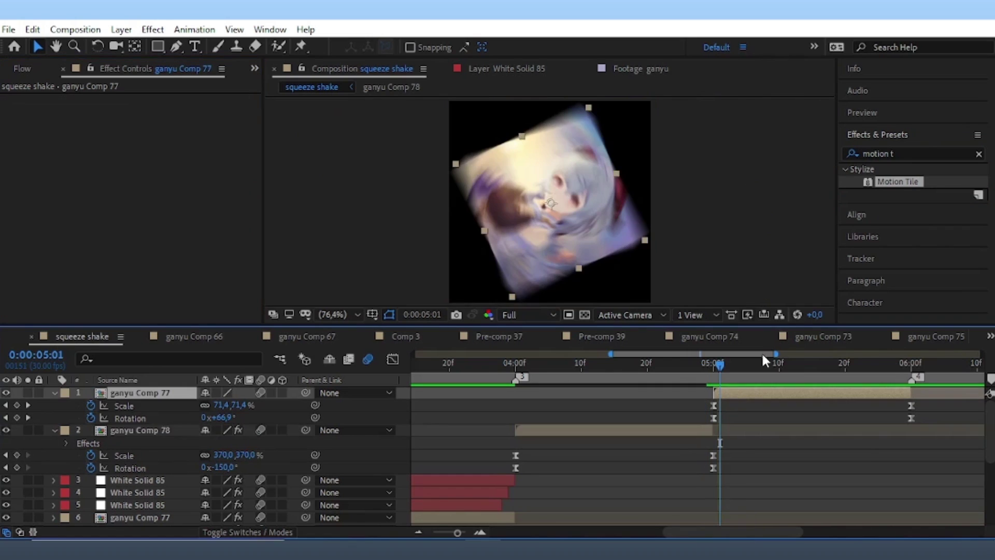
double_click(891, 181)
left_click(146, 174)
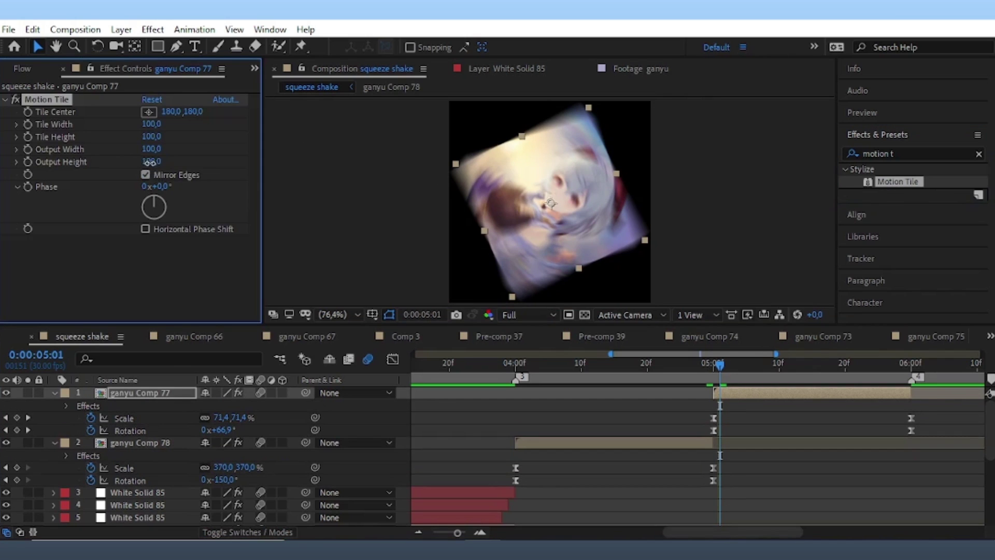
left_click(151, 162)
left_click(150, 150)
type("200")
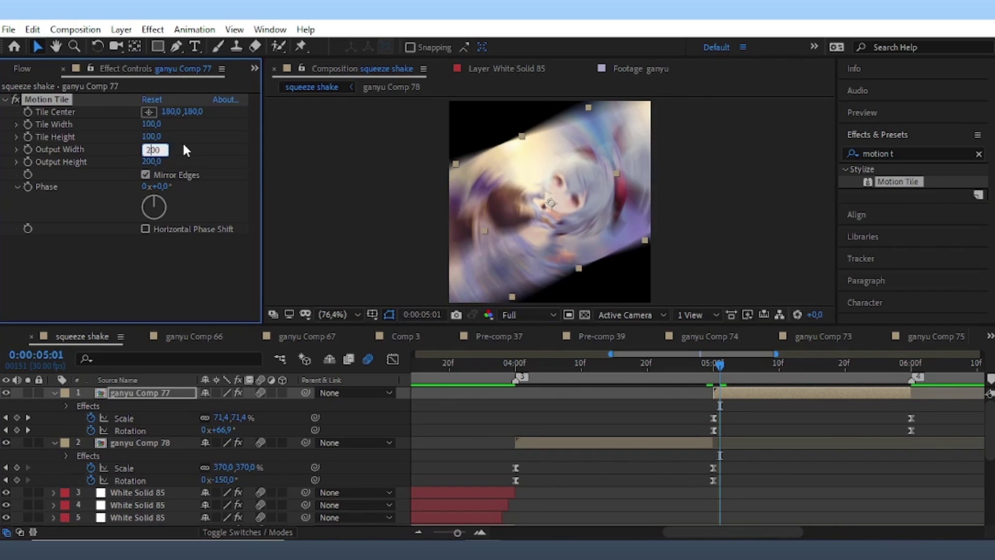
key("Return")
Preview the tiled transition and collapse both ganyu comps' property rows.
key("space")
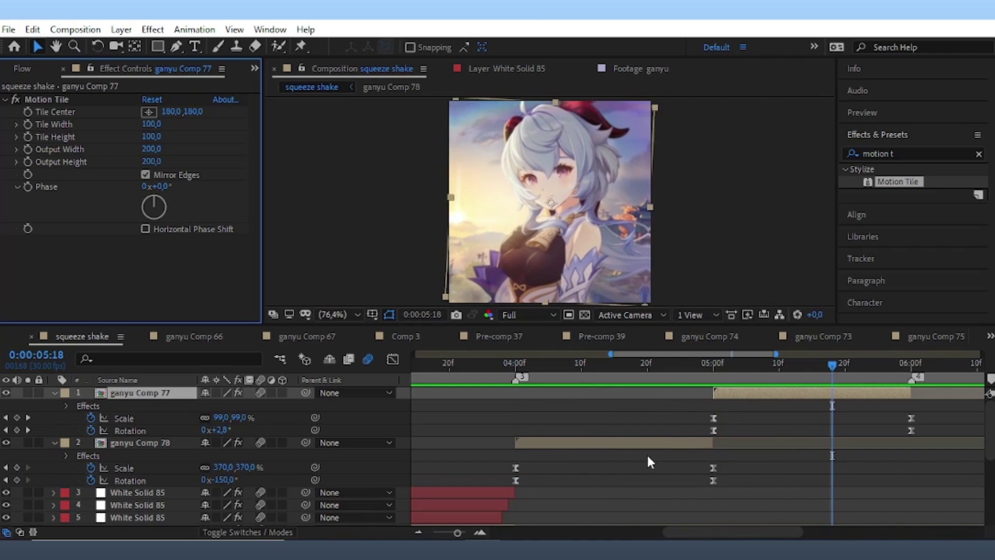
key("space")
left_click(55, 392)
left_click(53, 405)
Select the White Solid 84 and 83 stripe layers and bring them to the top of the stack.
left_click(726, 466)
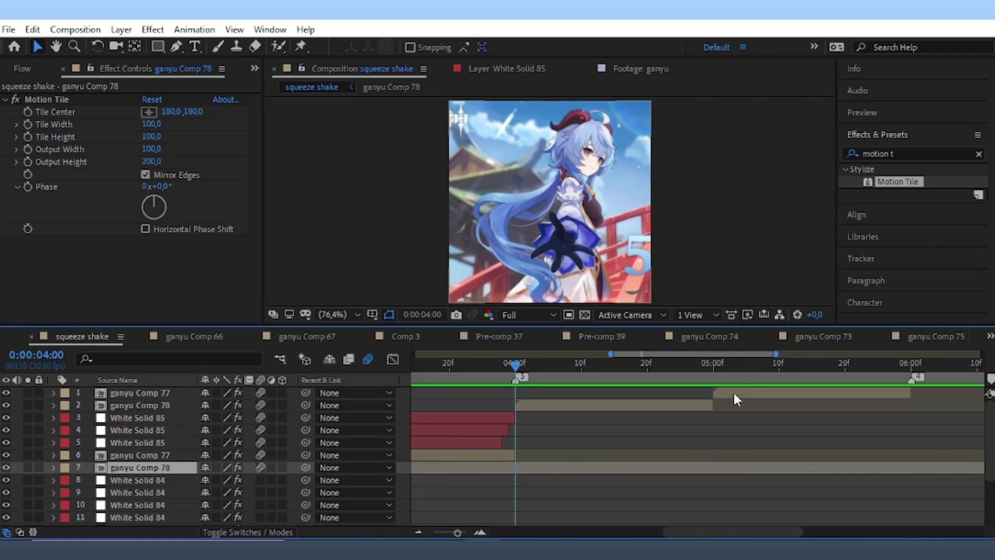
left_click_drag(611, 354, 415, 354)
left_click(469, 402)
scroll(470, 403, "down", 3)
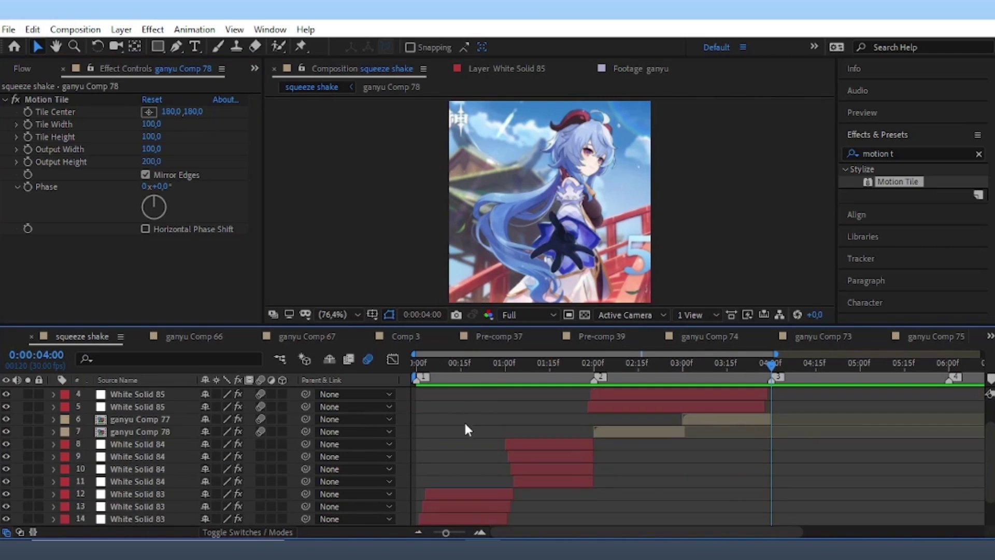
scroll(465, 420, "down", 3)
left_click_drag(92, 413, 112, 493)
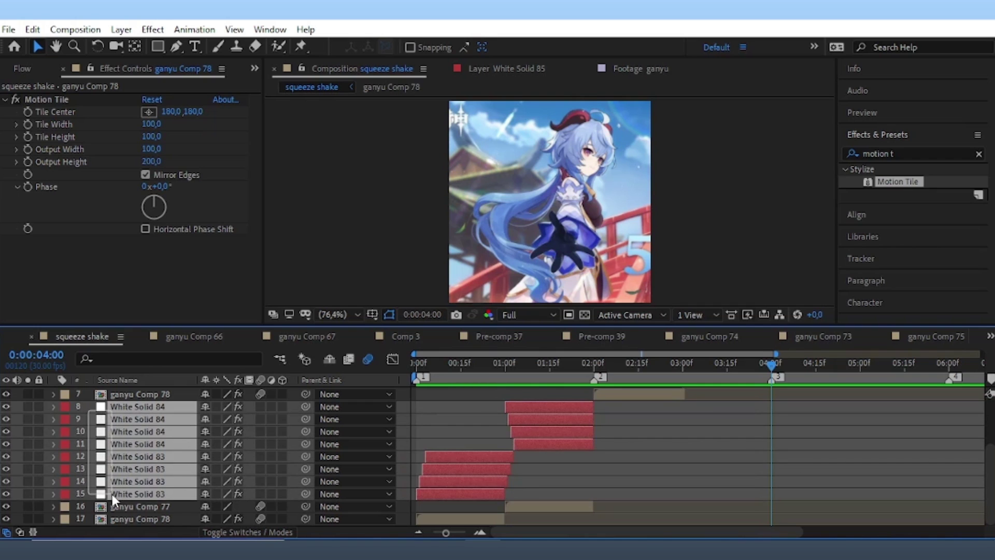
scroll(720, 437, "up", 3)
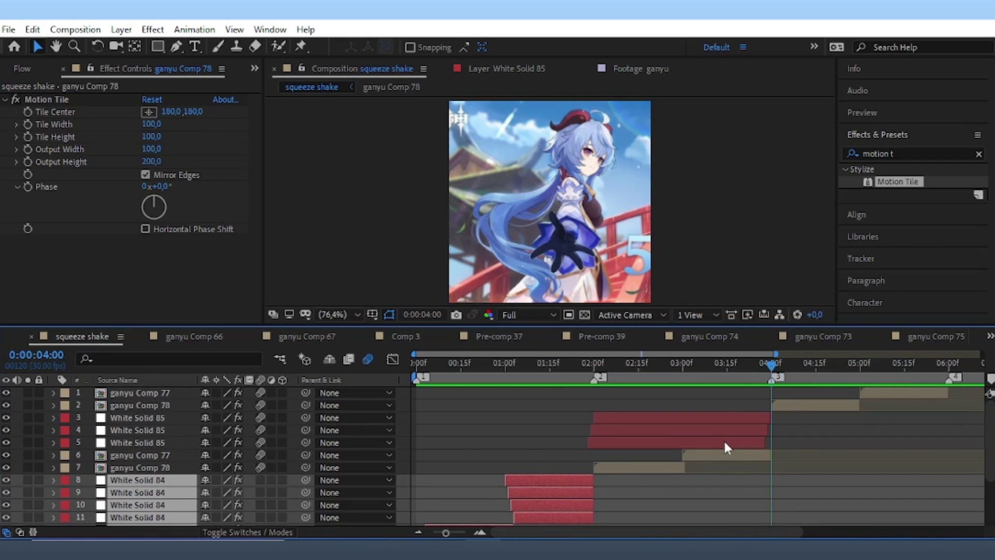
left_click(808, 402)
left_click(869, 390)
key("ctrl+shift+bracketright")
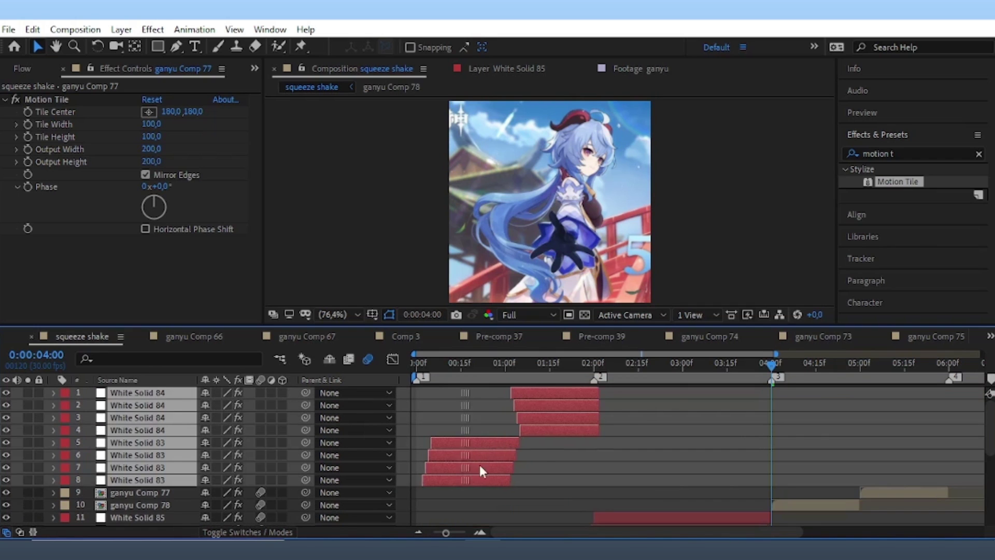
Slide the solids to begin at 4:00 and preview the transition from around 04:03.
left_click_drag(480, 465, 814, 477)
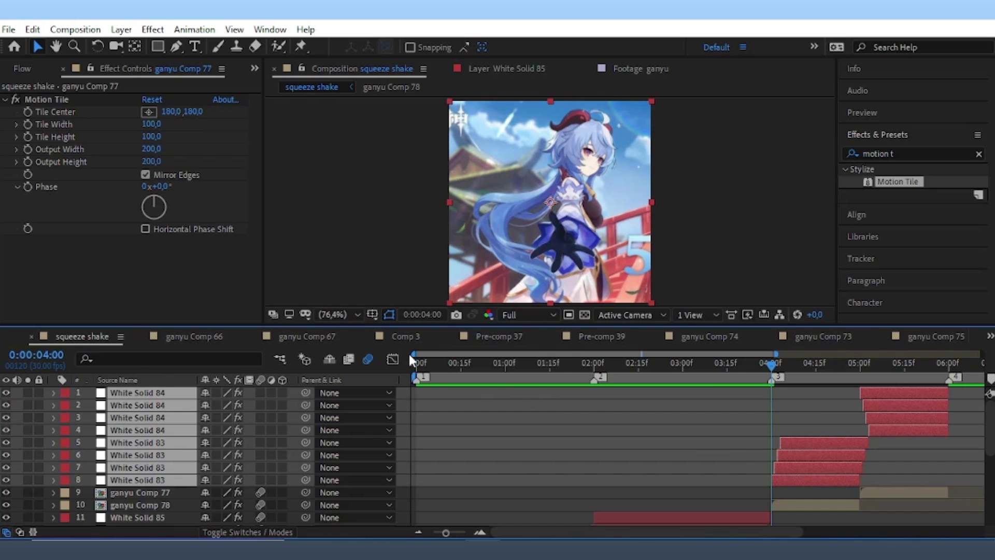
key("equal")
key("equal")
key("equal")
key("space")
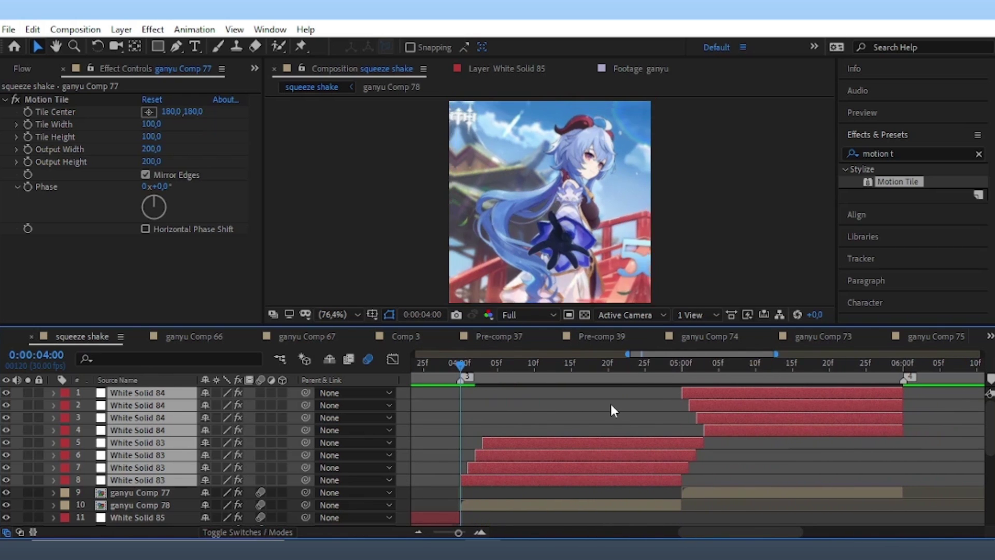
left_click(496, 391)
left_click(480, 378)
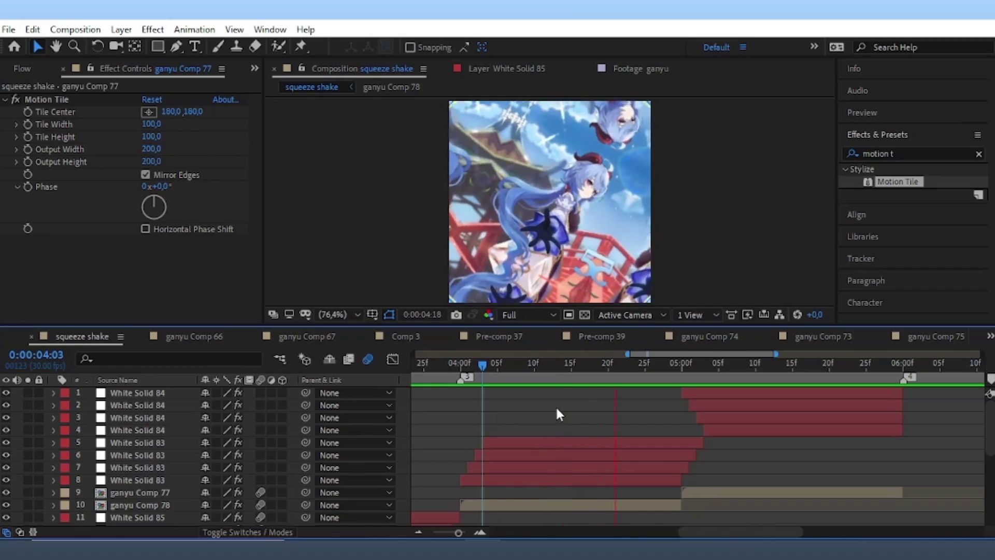
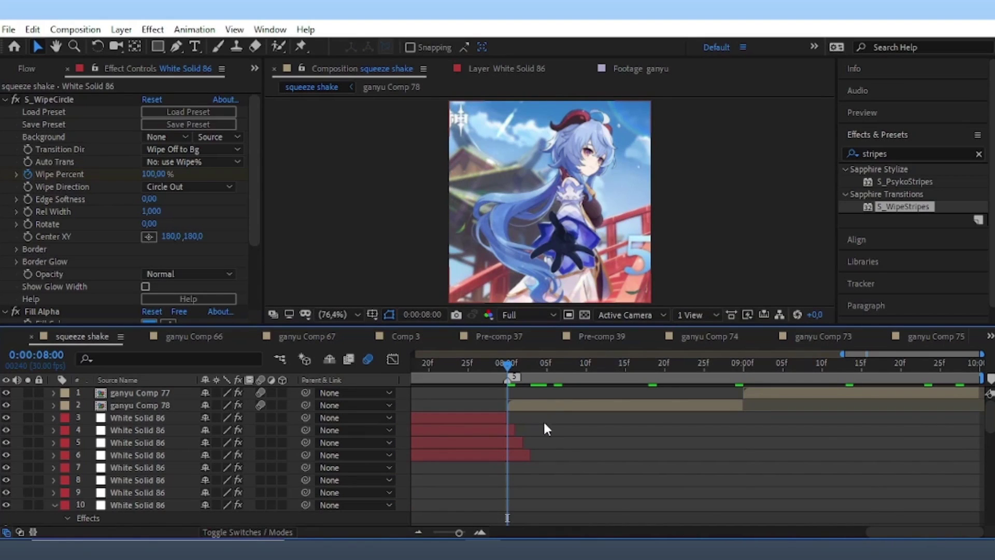
Add a new white solid layer above ganyu Comp 78, whose keyframes are revealed.
left_click(542, 405)
key("u")
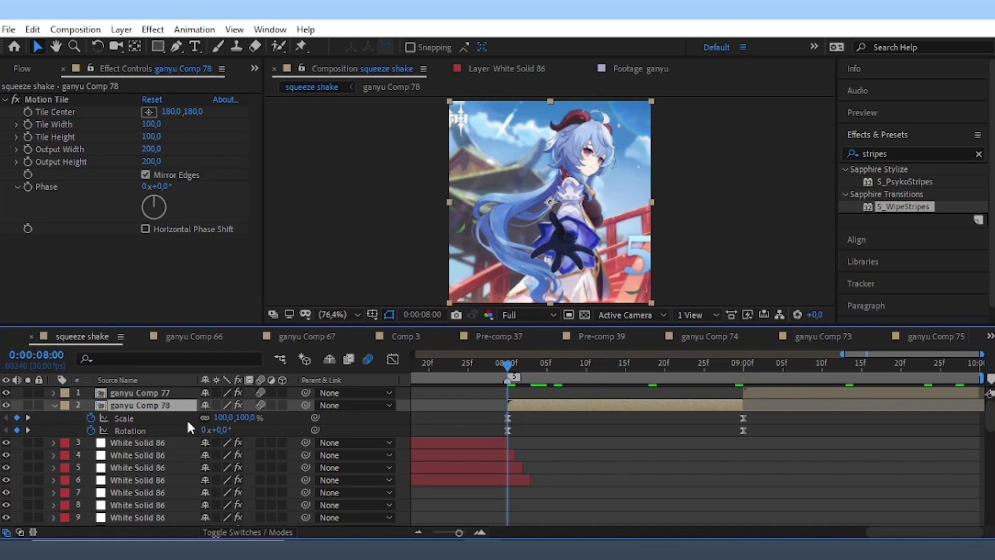
left_click(121, 30)
mouse_move(133, 45)
left_click(502, 62)
left_click(572, 423)
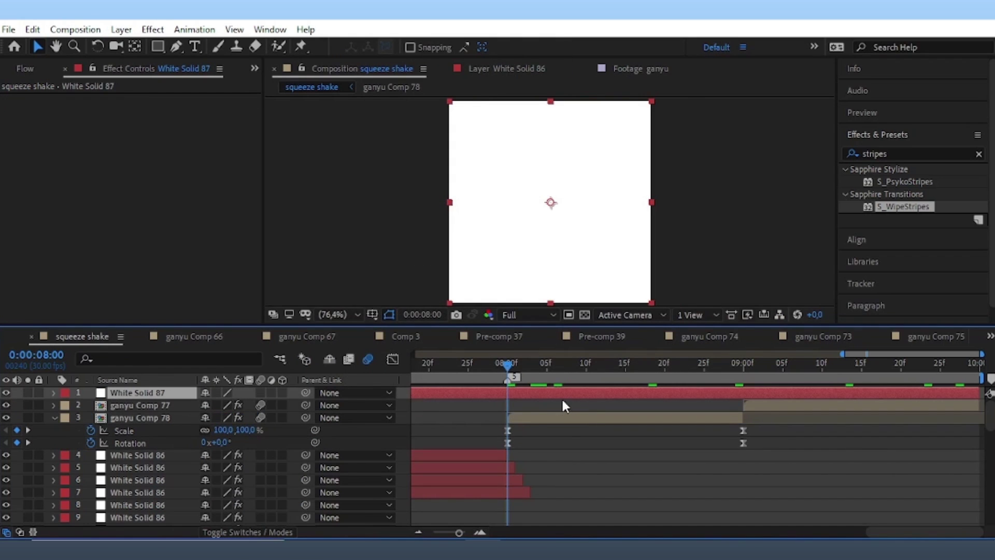
Trim the white solid so it runs only from 8:00 to 9:00.
key("ctrl+shift+d")
key("Delete")
left_click(602, 392)
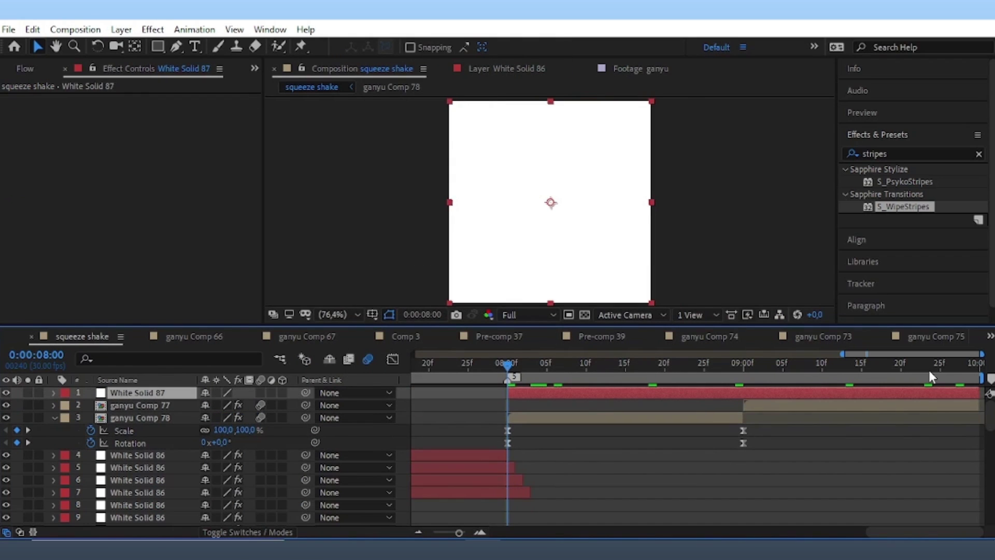
left_click(744, 374)
key("ctrl+shift+d")
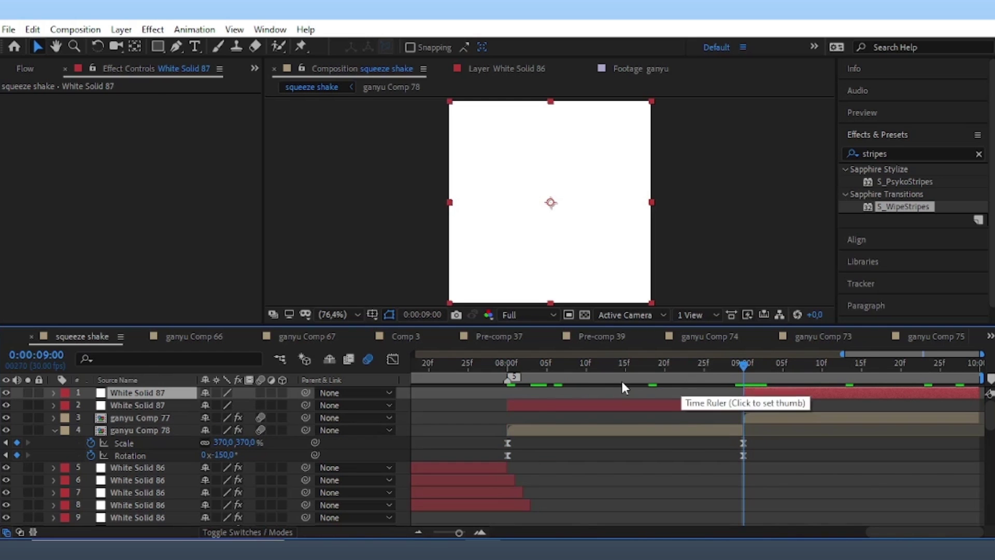
key("Delete")
left_click(538, 369)
left_click(893, 154)
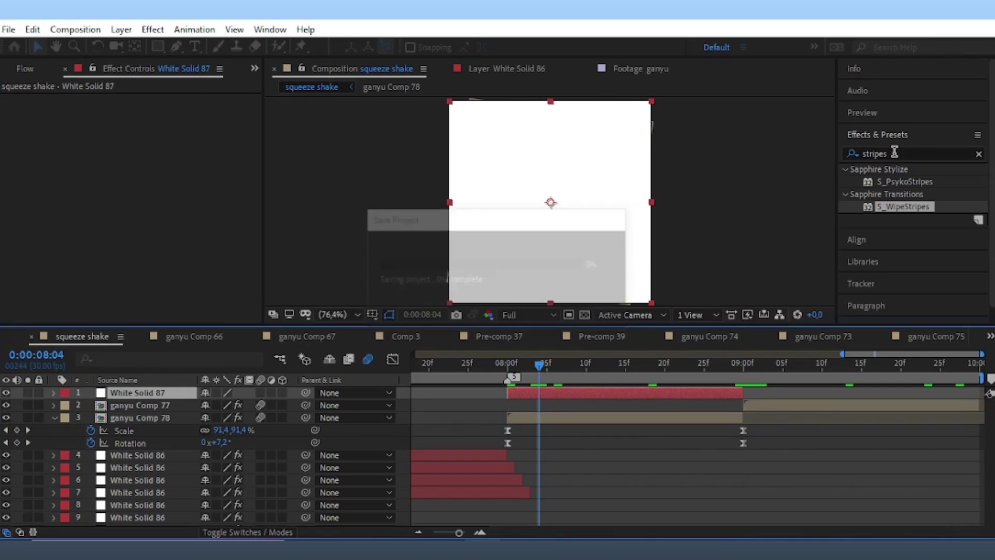
Apply S_WipeClock to the white solid with Angle Close 180.
type("wipe")
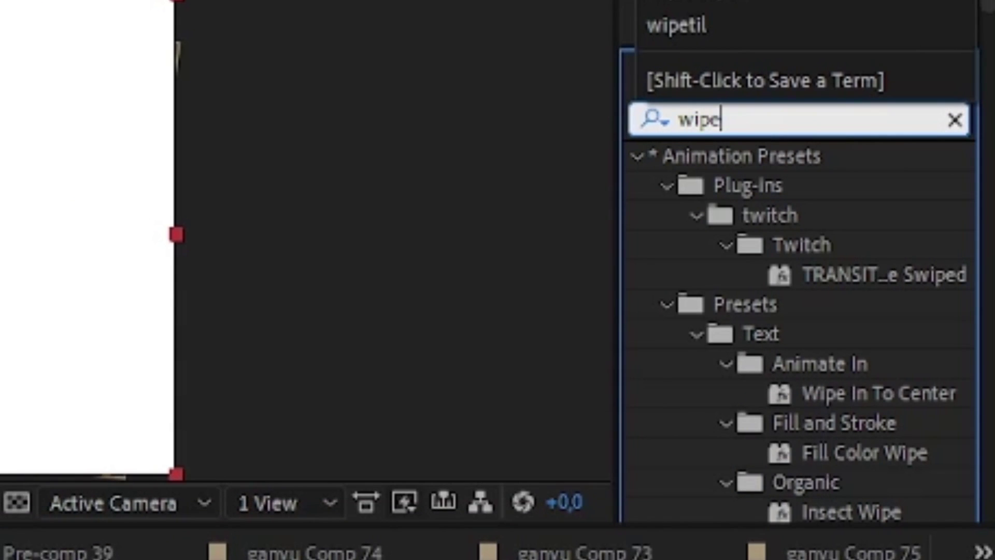
type("clock")
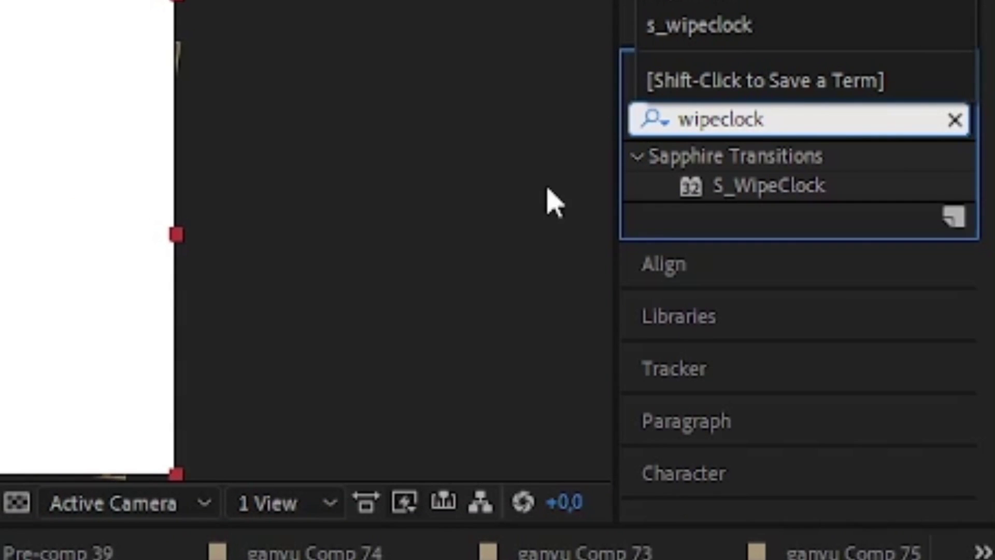
double_click(786, 195)
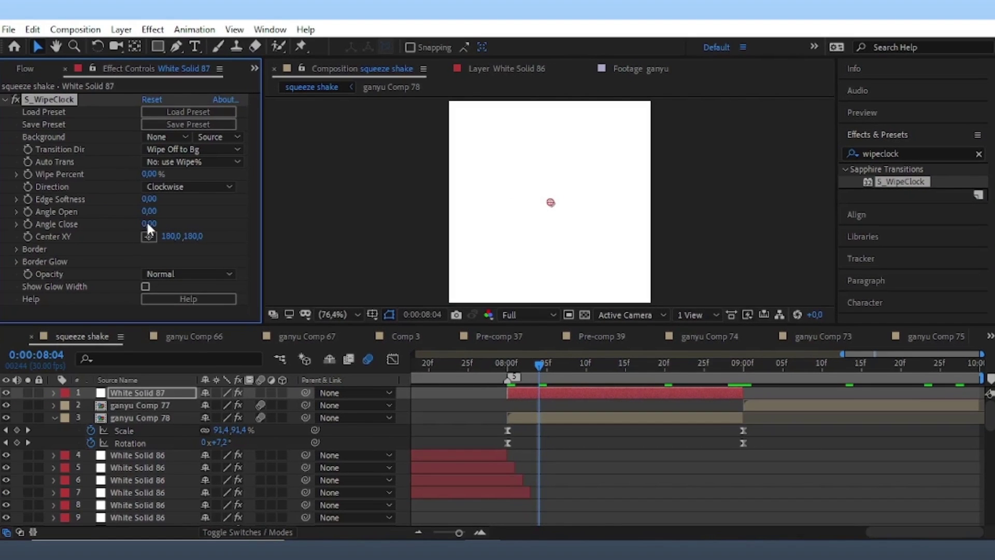
left_click(147, 223)
type("180")
key("Return")
Keyframe Wipe Percent at 100% at 8:00 and 0% at 9:00.
left_click_drag(151, 174, 220, 186)
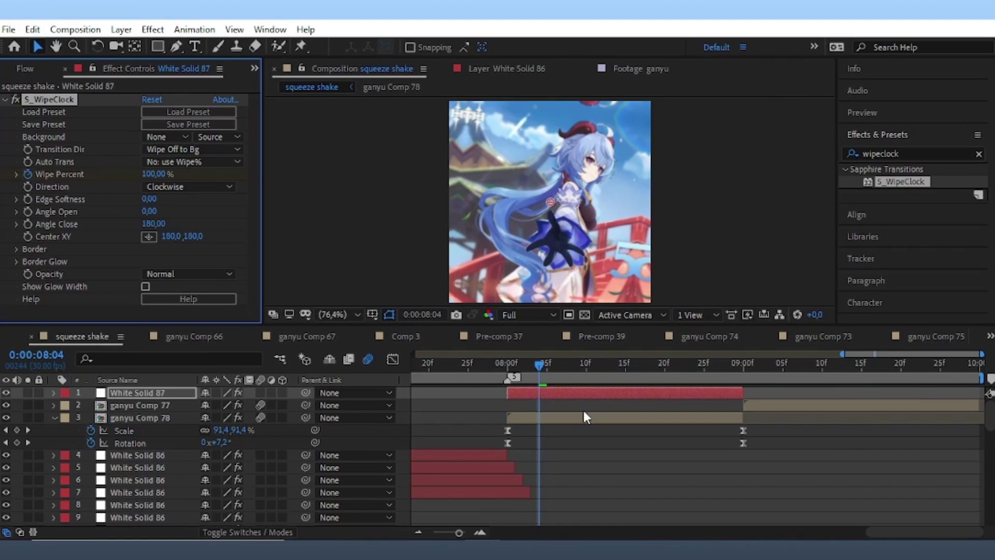
key("u")
left_click(526, 418)
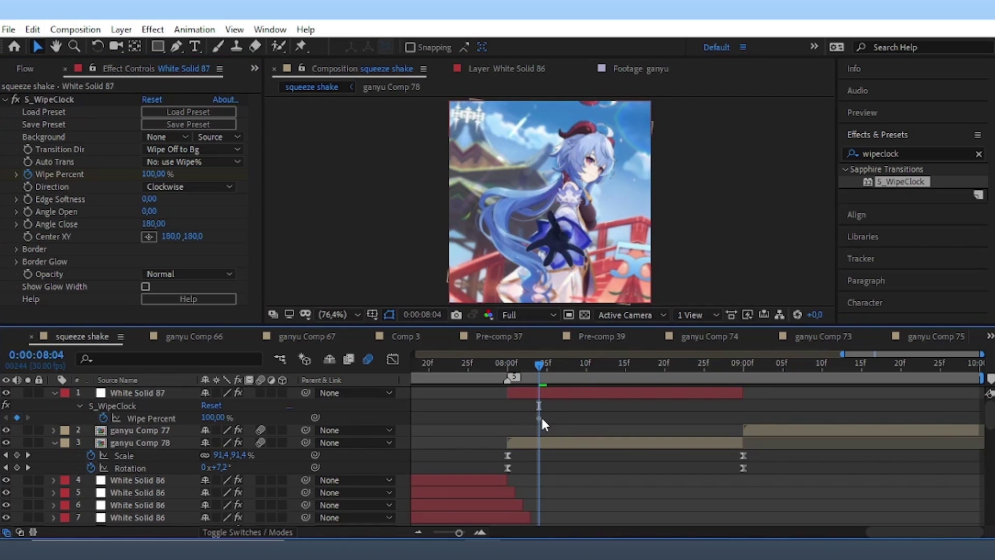
left_click_drag(540, 418, 508, 420)
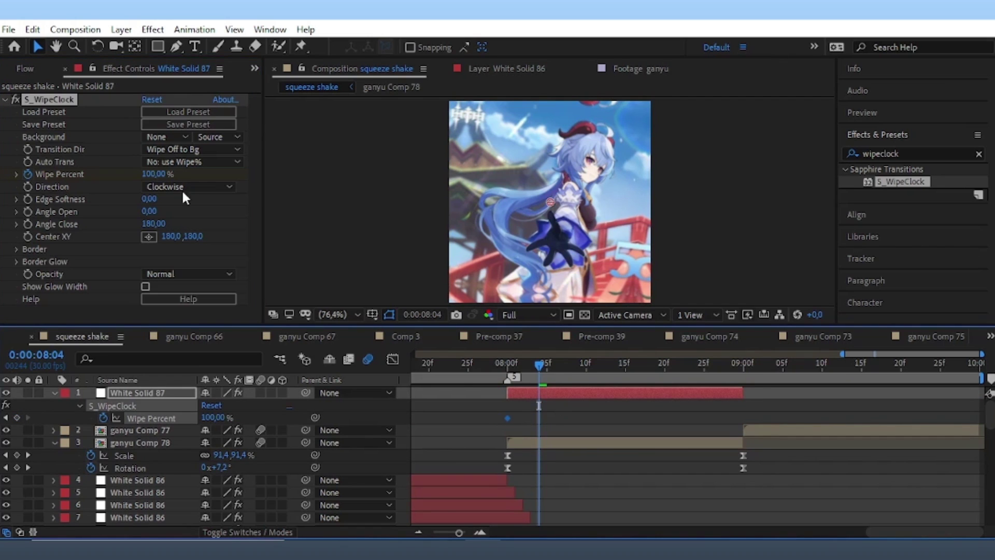
left_click_drag(150, 173, 39, 173)
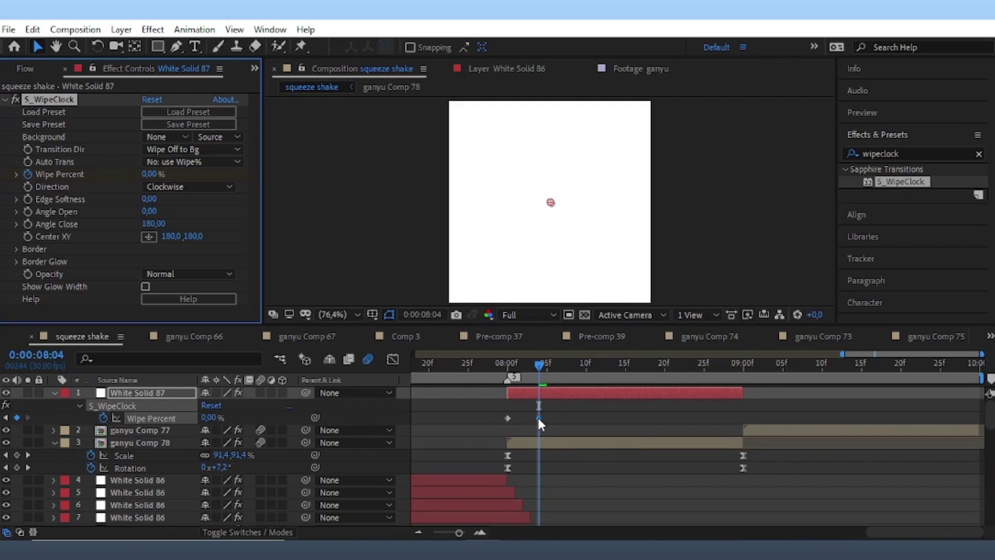
mouse_move(539, 419)
left_mouse_down()
mouse_move(744, 419)
mouse_move(495, 421)
left_mouse_up()
Ease both Wipe Percent keyframes and shape the curve to hold high, then drop steeply near 9:00.
key("F9")
key("shift+F3")
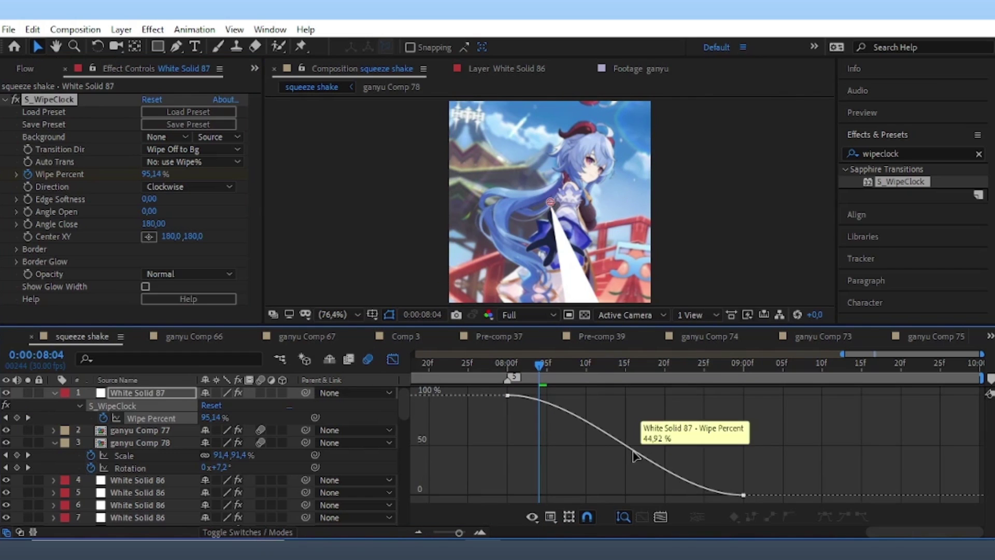
left_click_drag(665, 499, 824, 384)
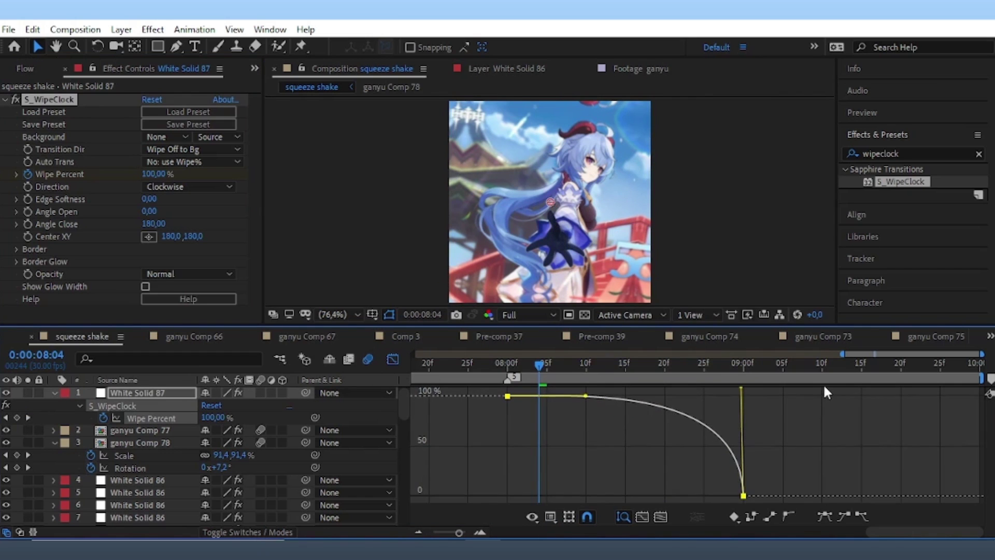
mouse_move(587, 409)
left_mouse_down()
mouse_move(743, 403)
mouse_move(730, 414)
left_mouse_up()
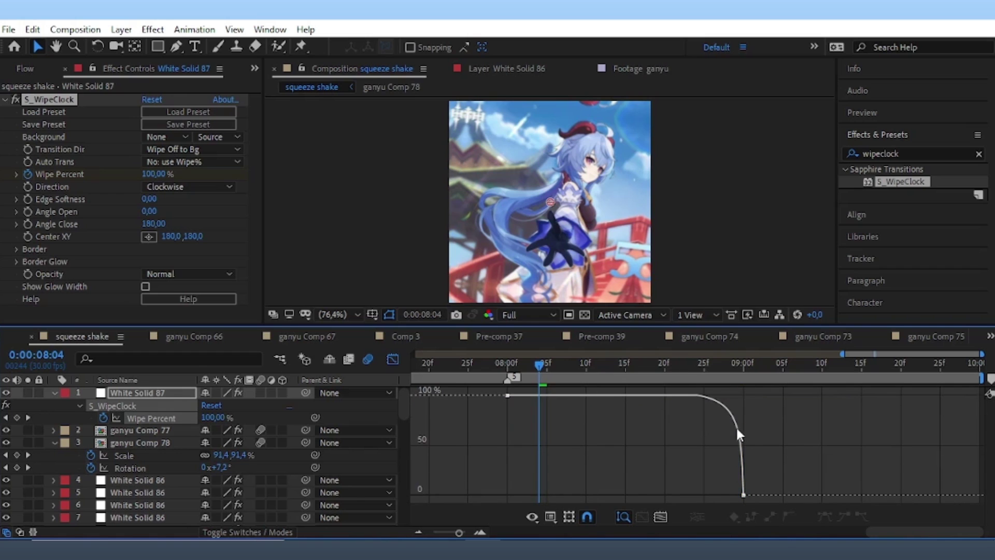
left_click_drag(743, 398, 752, 426)
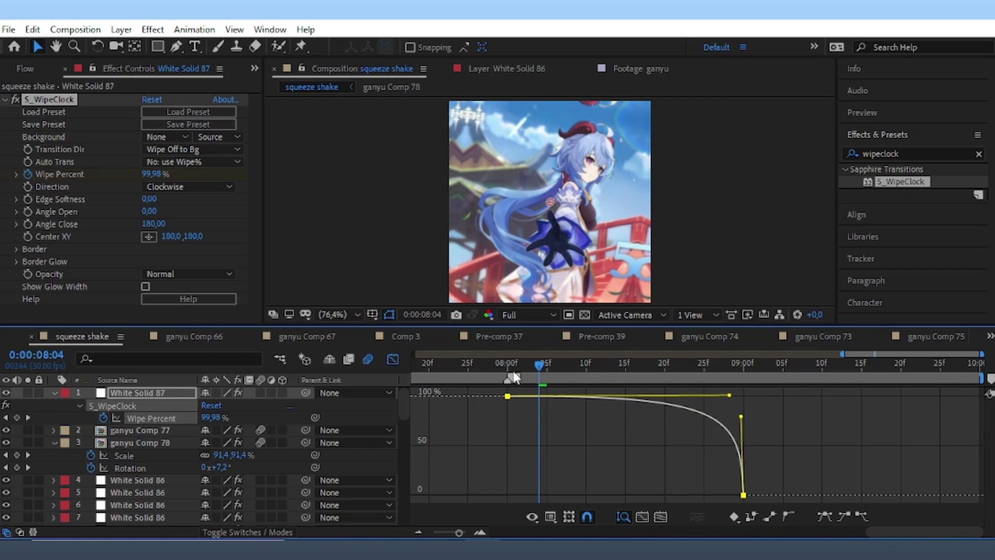
Preview the wipe and refine the curve's late drop and longer hold after 8:00.
left_click(393, 360)
key("space")
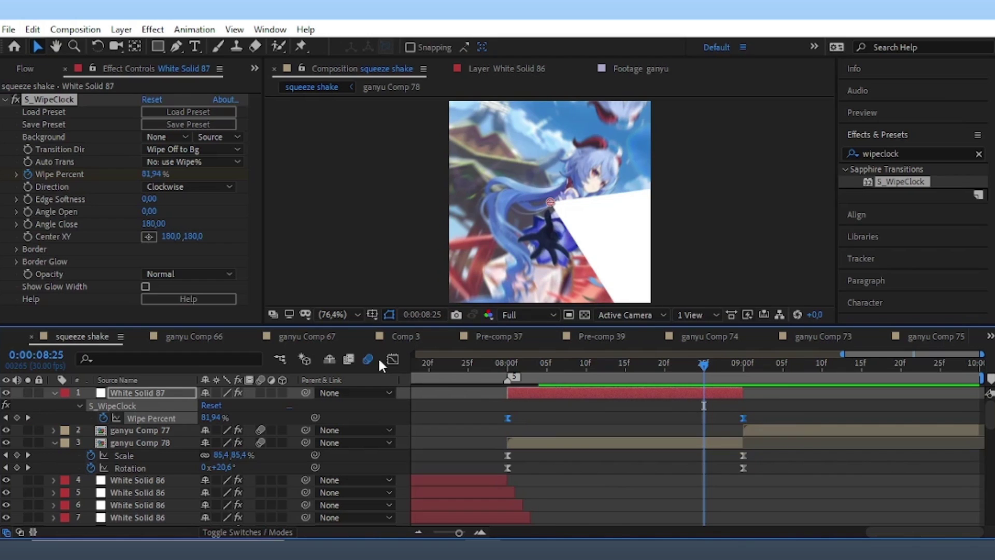
left_click(392, 359)
left_click(742, 437)
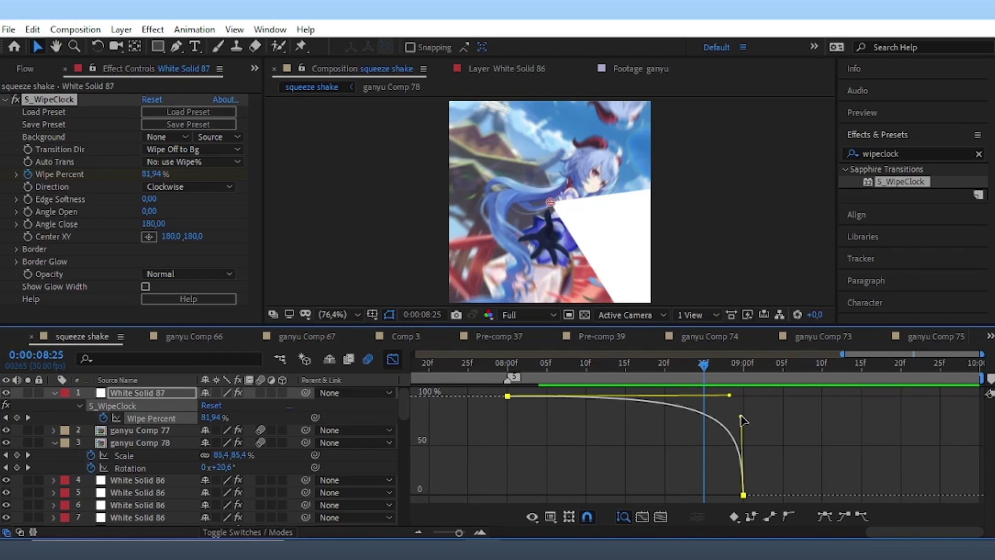
left_click_drag(741, 417, 741, 412)
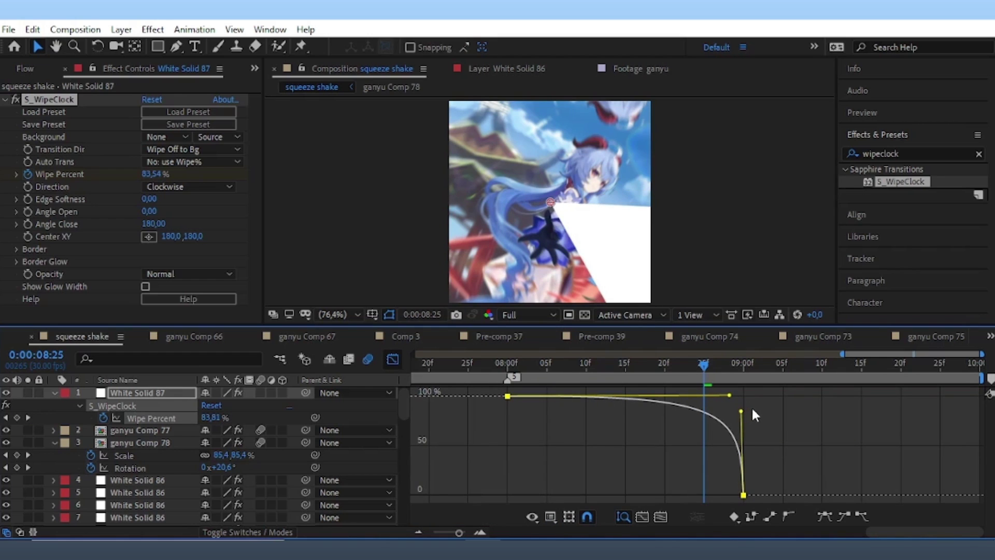
left_click_drag(730, 396, 732, 396)
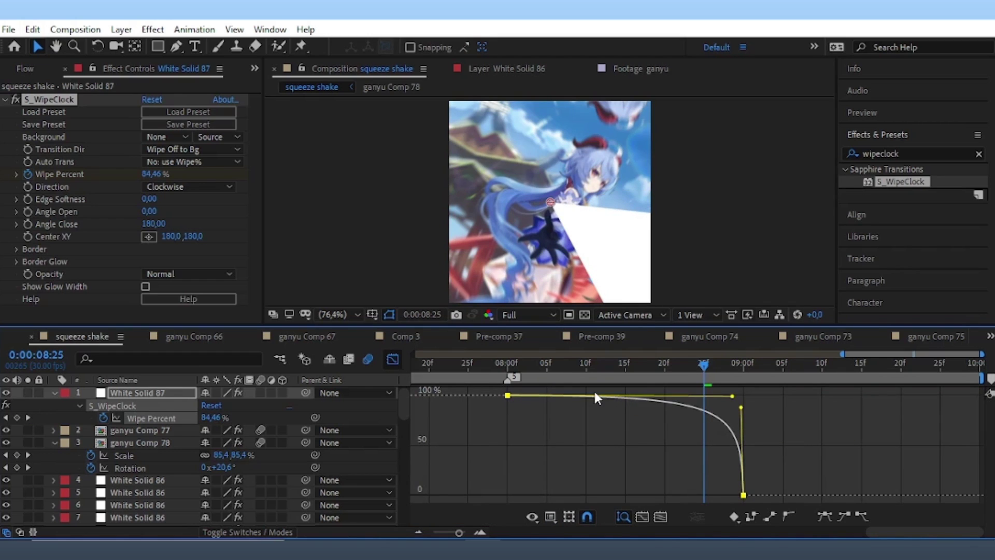
Preview the wipe from 8:00 and select the White Solid 87 layer.
key("j")
left_click(388, 363)
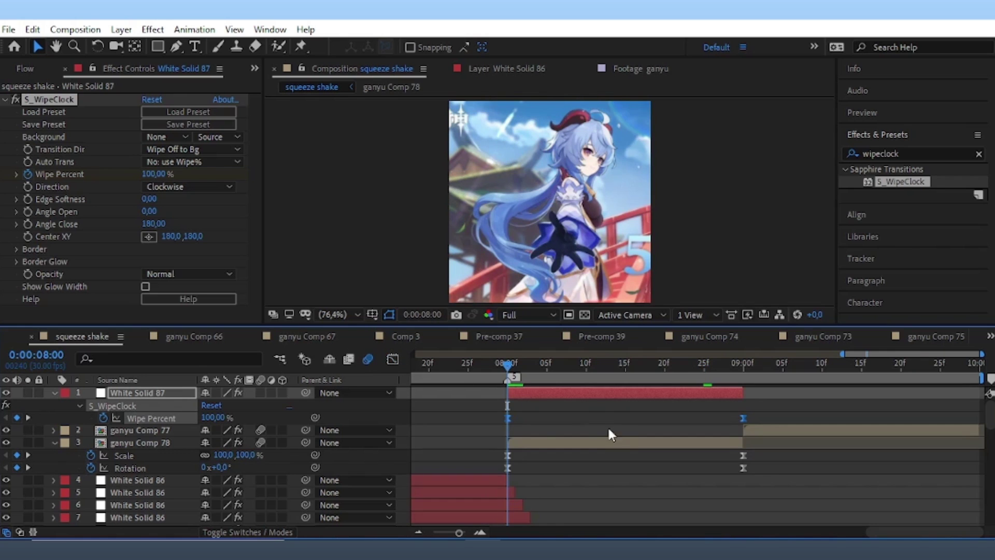
key("space")
mouse_move(724, 388)
left_mouse_down()
mouse_move(659, 408)
mouse_move(661, 397)
left_mouse_up()
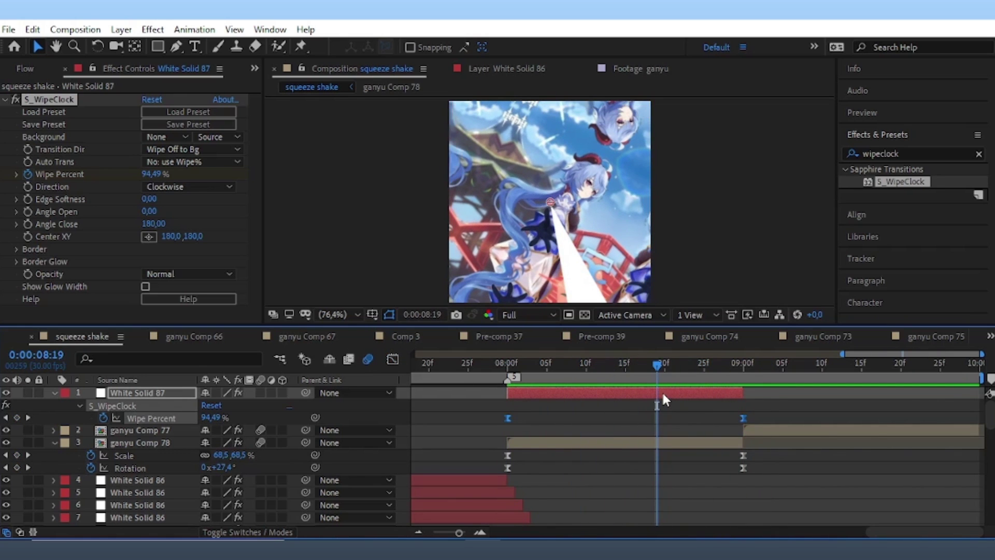
left_click(663, 392)
Duplicate the wipe layer and set the copy's Scale to -100% to mirror its wedge.
key("ctrl+d")
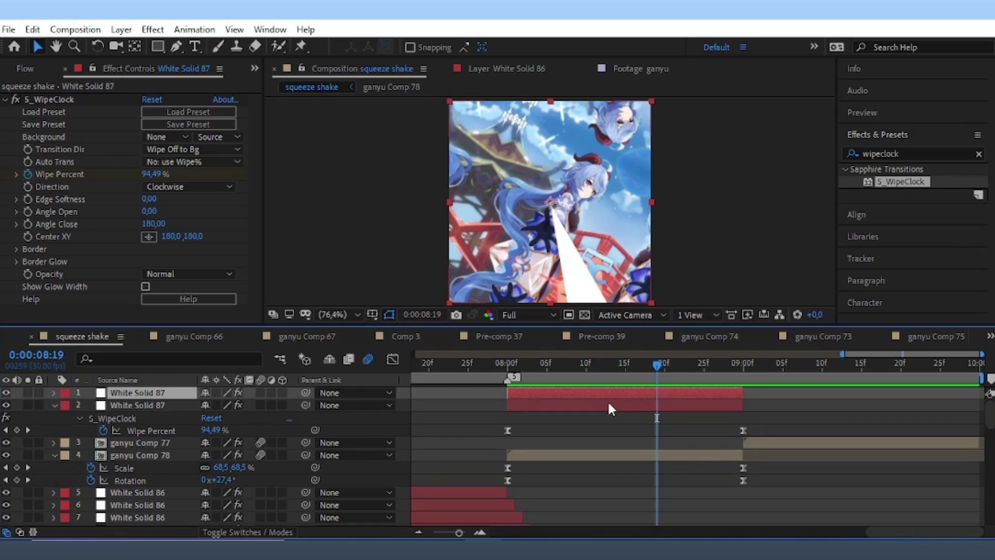
key("s")
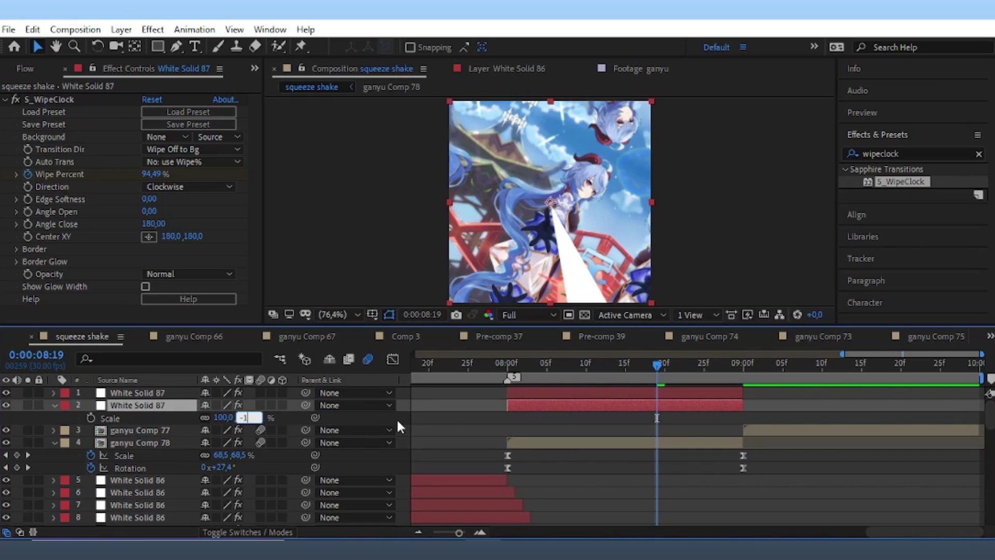
type("00")
key("Return")
left_click(587, 402)
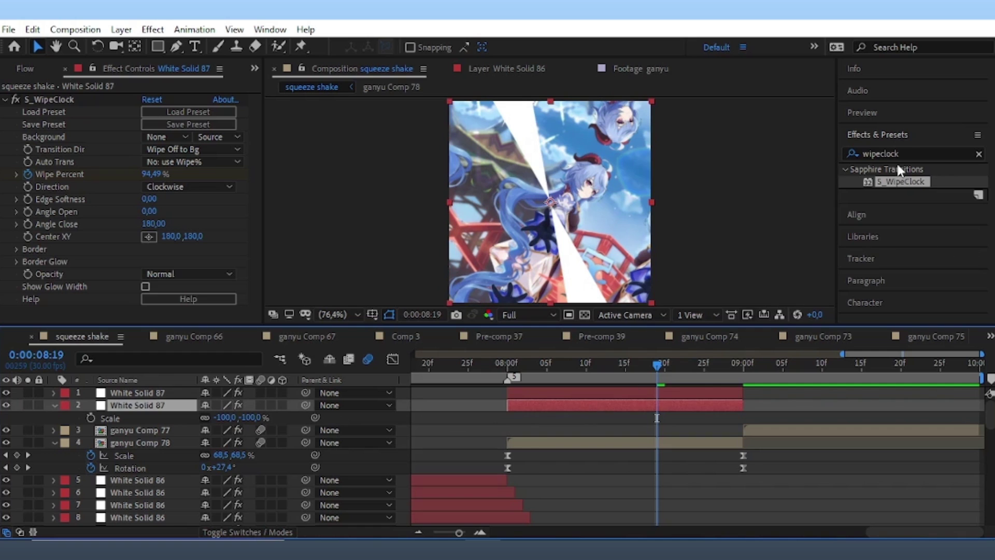
double_click(881, 153)
Apply Fill Alpha to the mirrored wipe layer with a blue fill colour.
type("fill")
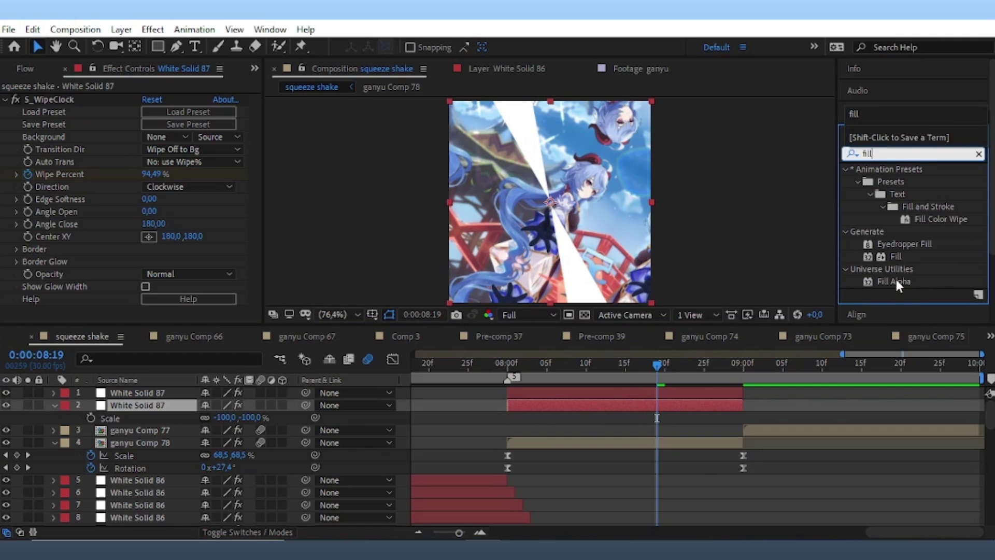
double_click(895, 281)
left_click(148, 291)
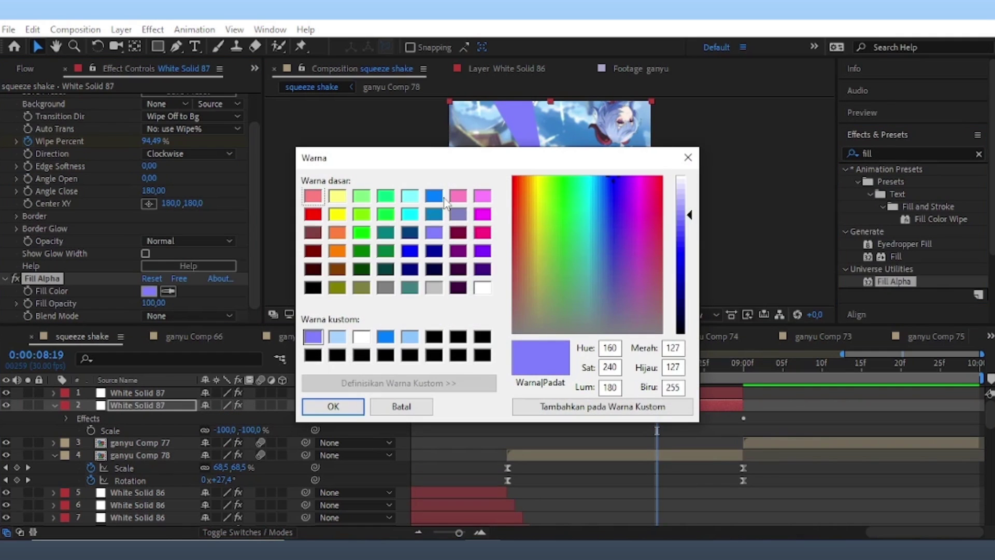
left_click(442, 198)
Duplicate the wipe layer, start it about a frame earlier, and fill it white.
left_click(526, 407)
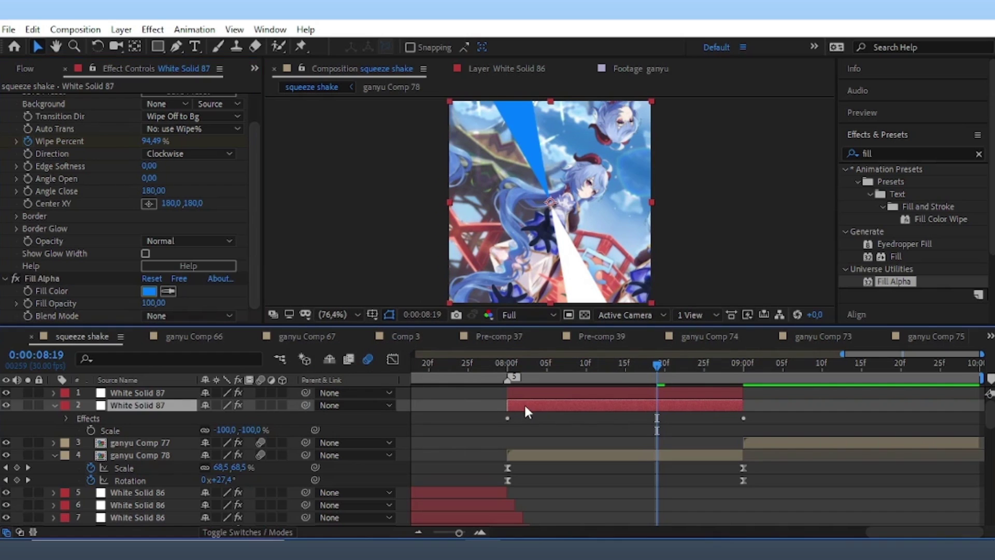
key("ctrl+d")
left_click_drag(523, 417, 518, 418)
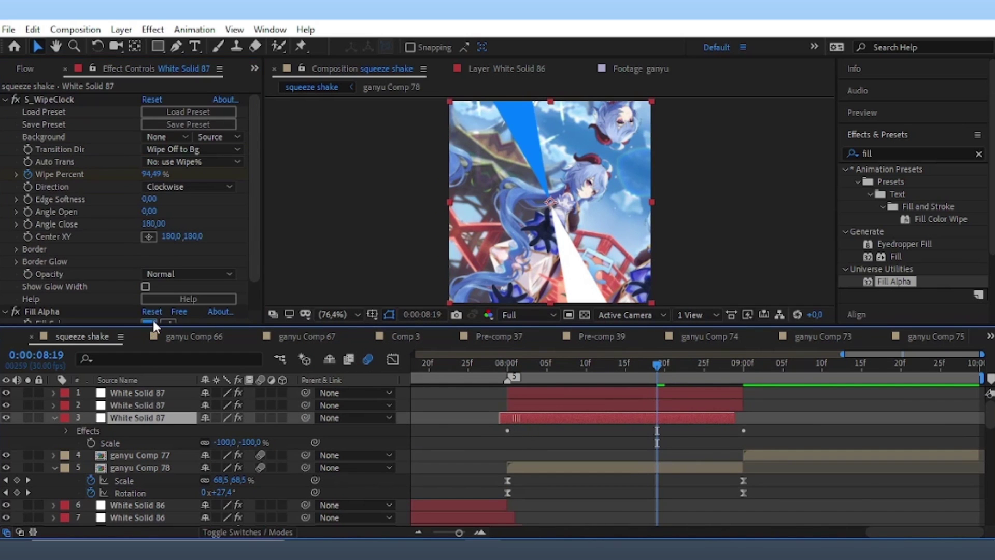
scroll(154, 298, "down", 2)
left_click(150, 292)
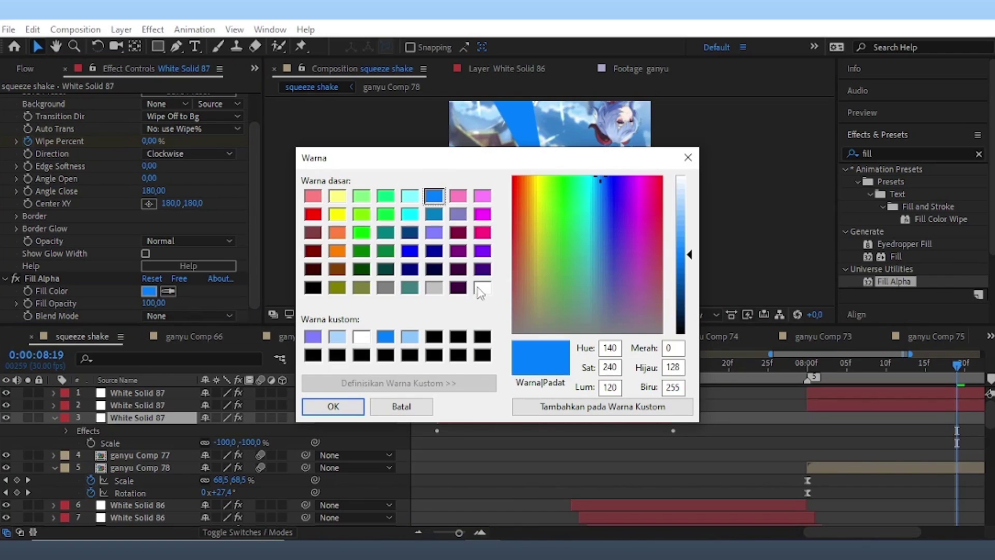
left_click(482, 286)
left_click(332, 405)
left_click(337, 405)
left_click(594, 520)
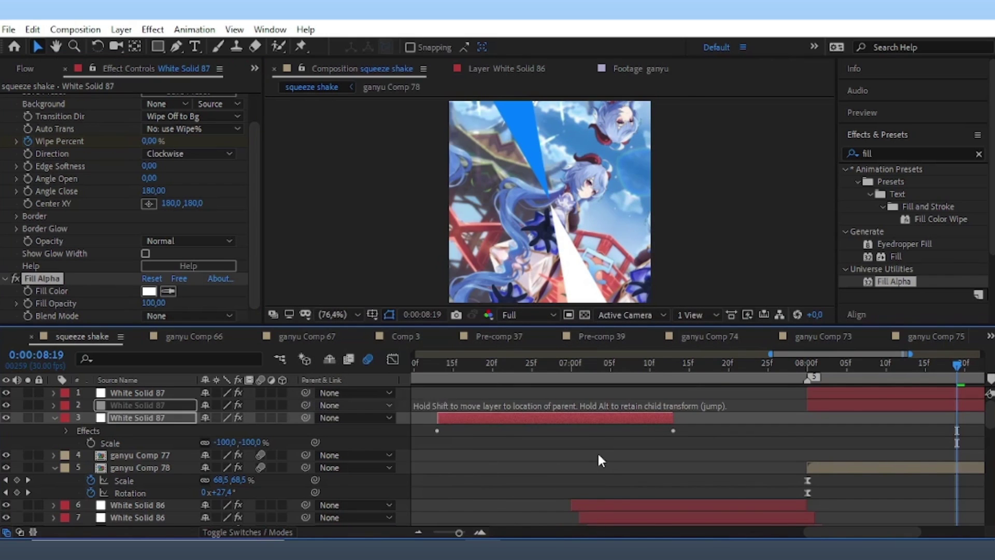
Reposition the white copy so it starts just before the blue layer.
left_click_drag(480, 417, 526, 417)
left_click_drag(611, 420, 534, 446)
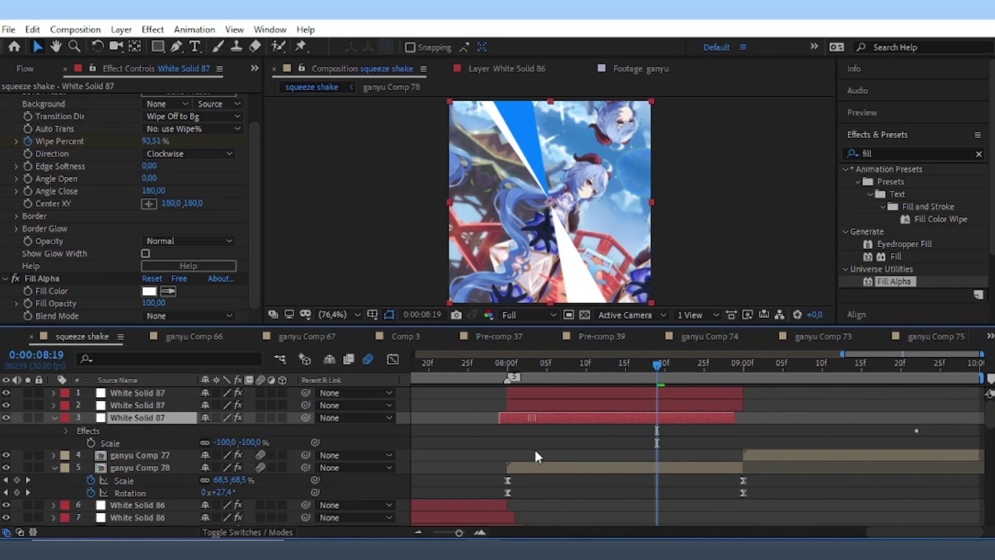
left_click(534, 447)
left_click(515, 419)
left_click_drag(520, 418, 511, 418)
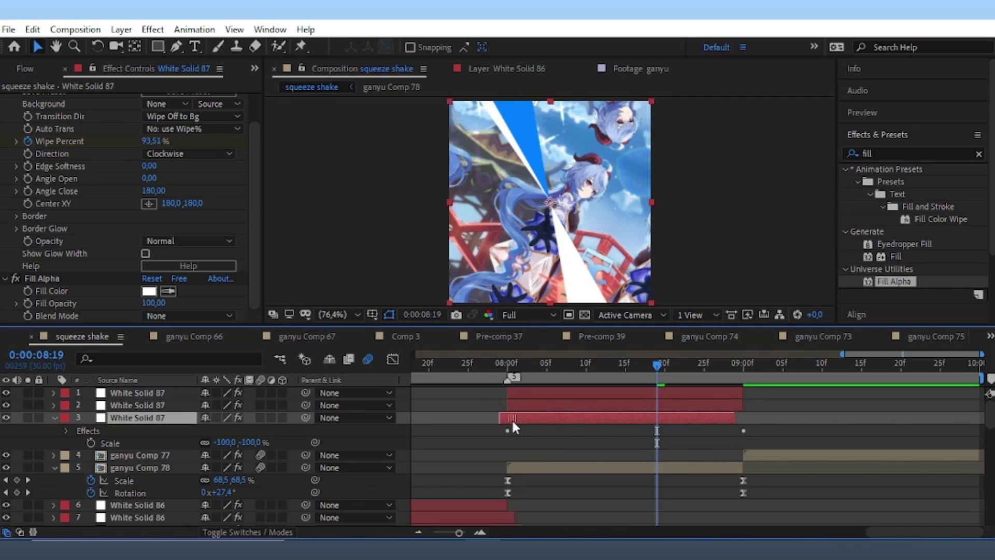
Duplicate the white copy and start the new layer slightly earlier than the others.
key("ctrl+d")
double_click(517, 430)
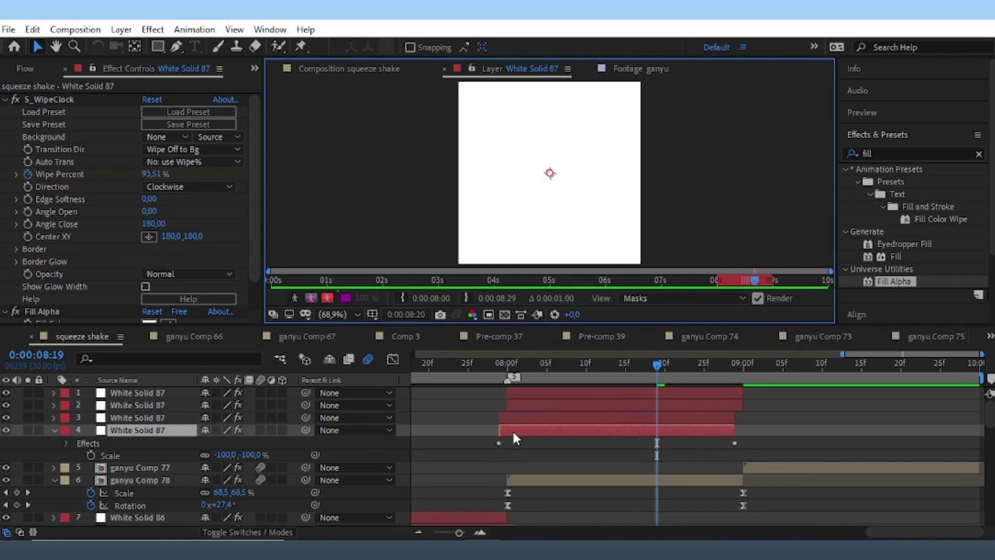
left_click(403, 69)
left_click_drag(519, 428, 511, 429)
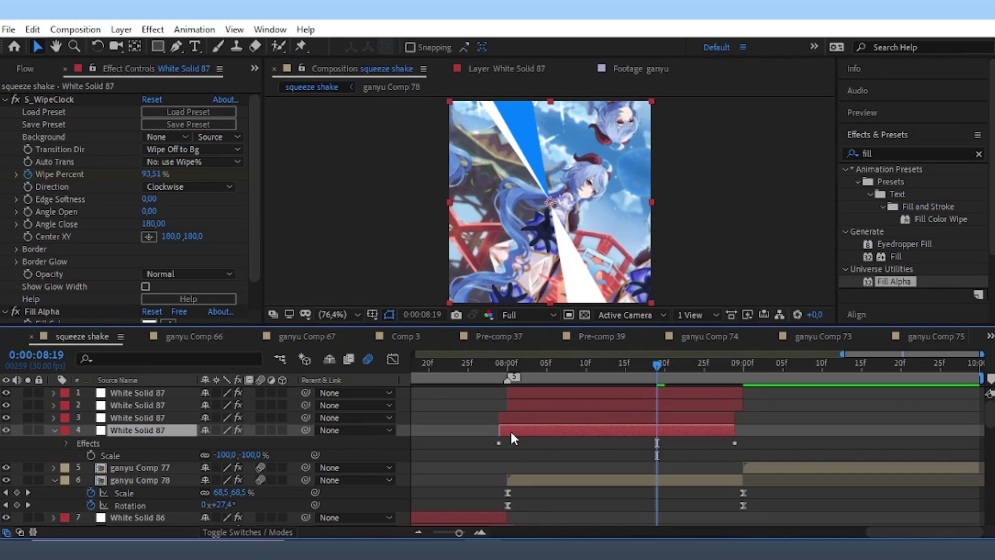
left_click(530, 399)
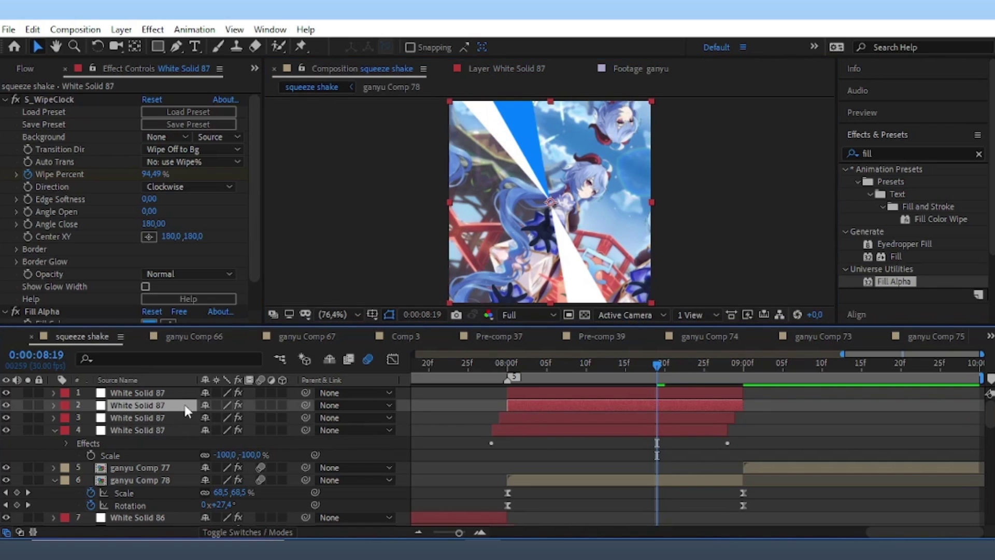
key("ctrl+Up")
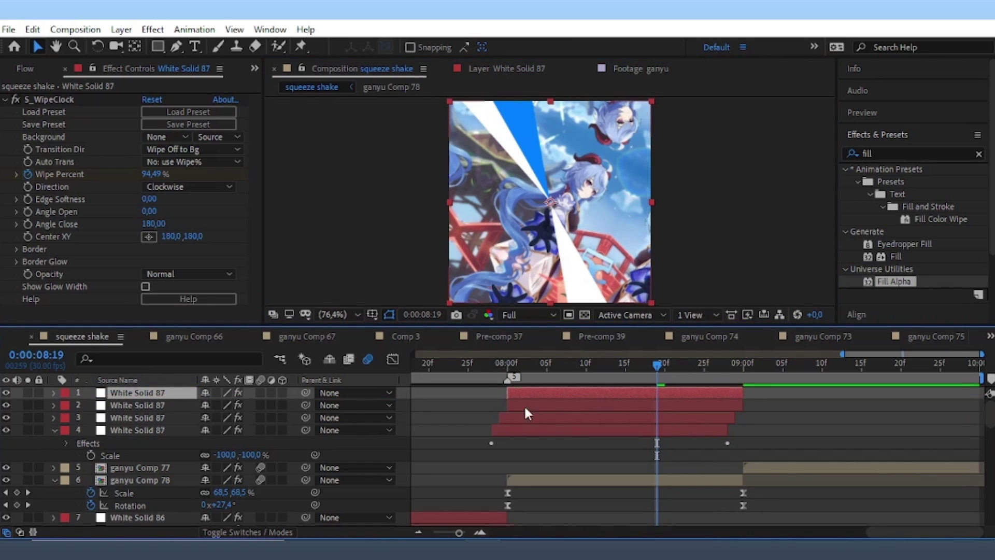
left_click(147, 409)
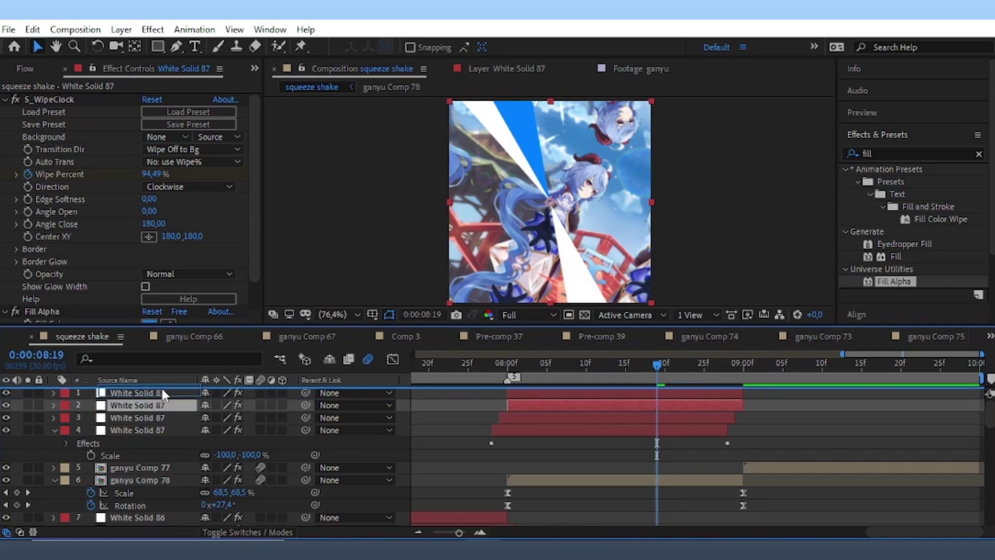
Tint layer 4's Fill Alpha colour light blue.
left_click(517, 432)
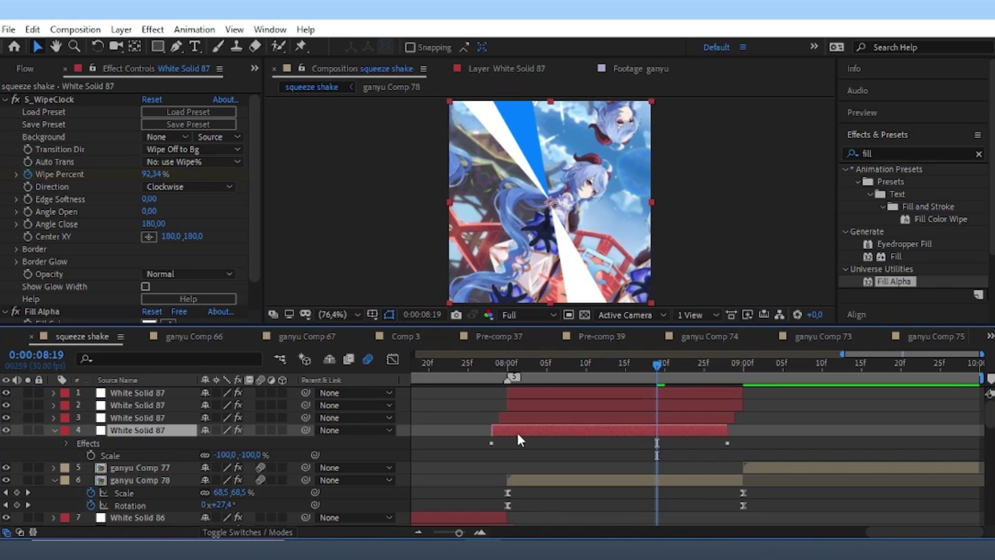
scroll(248, 310, "down", 2)
left_click(149, 291)
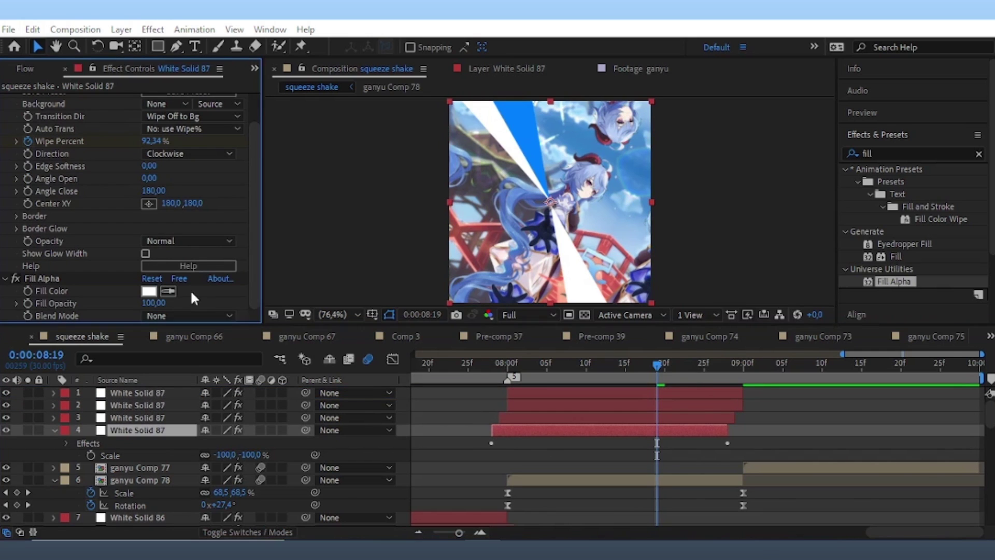
left_click(435, 197)
left_click(694, 212)
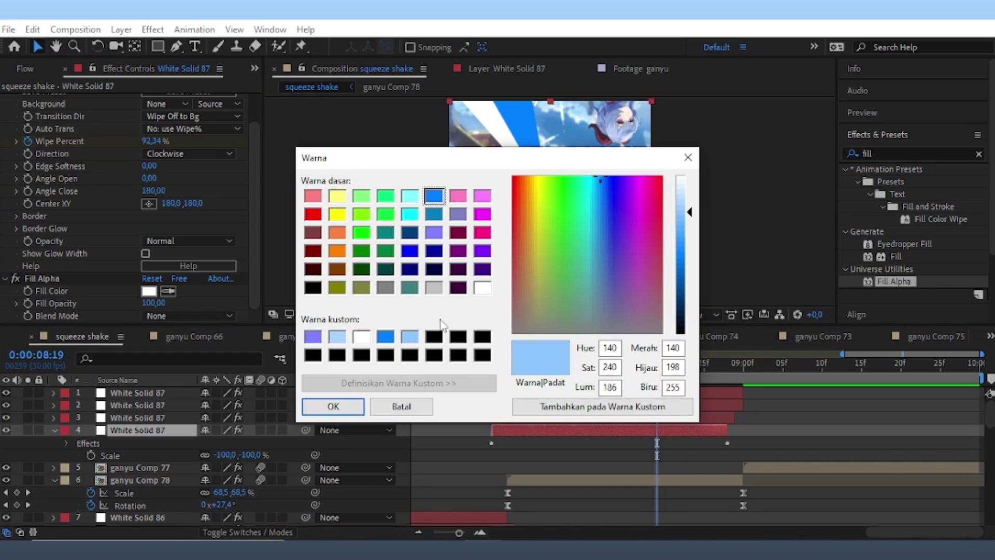
left_click(687, 203)
left_click(331, 406)
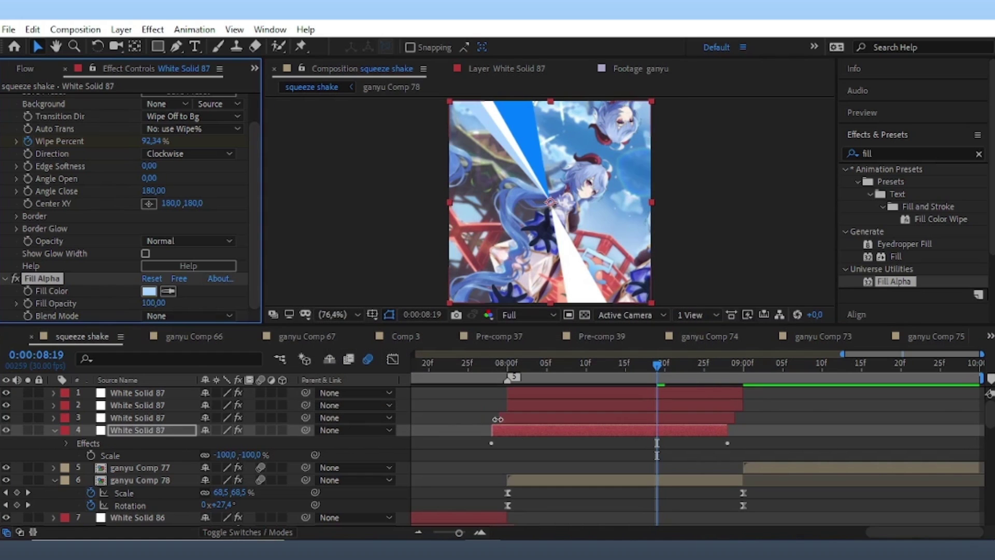
Duplicate the light blue layer, start it another frame earlier, and fill it yellow.
key("ctrl+d")
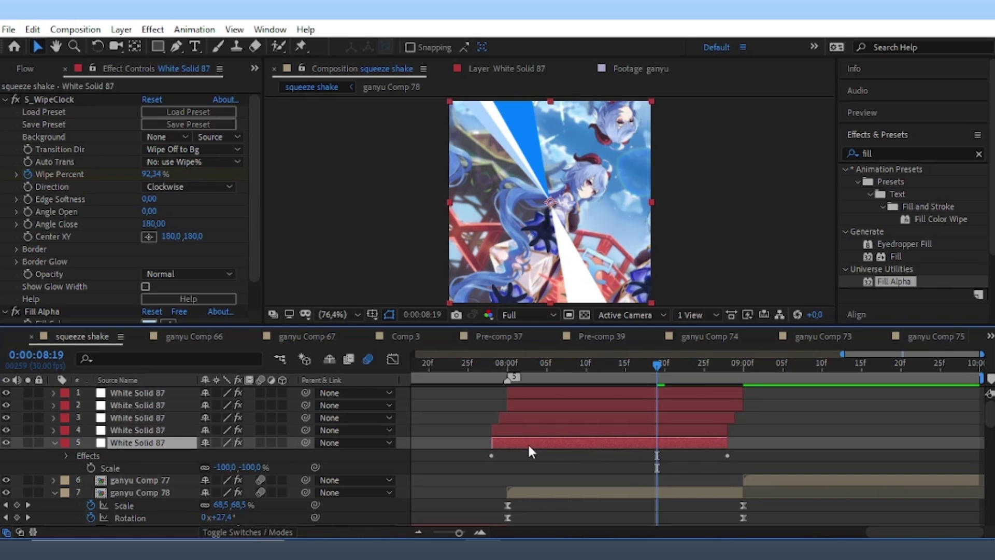
left_click_drag(529, 445, 524, 448)
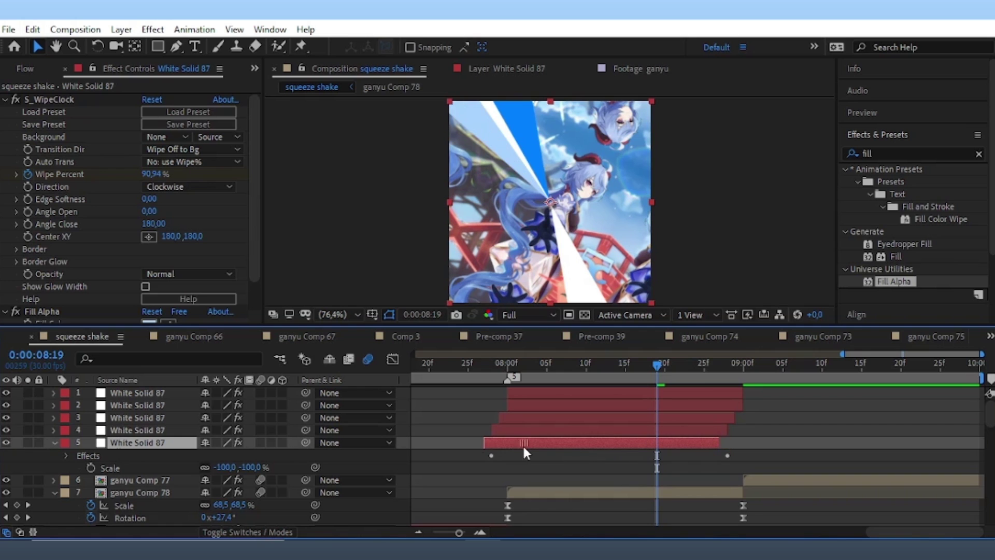
left_click(149, 323)
left_click(338, 195)
left_click(329, 404)
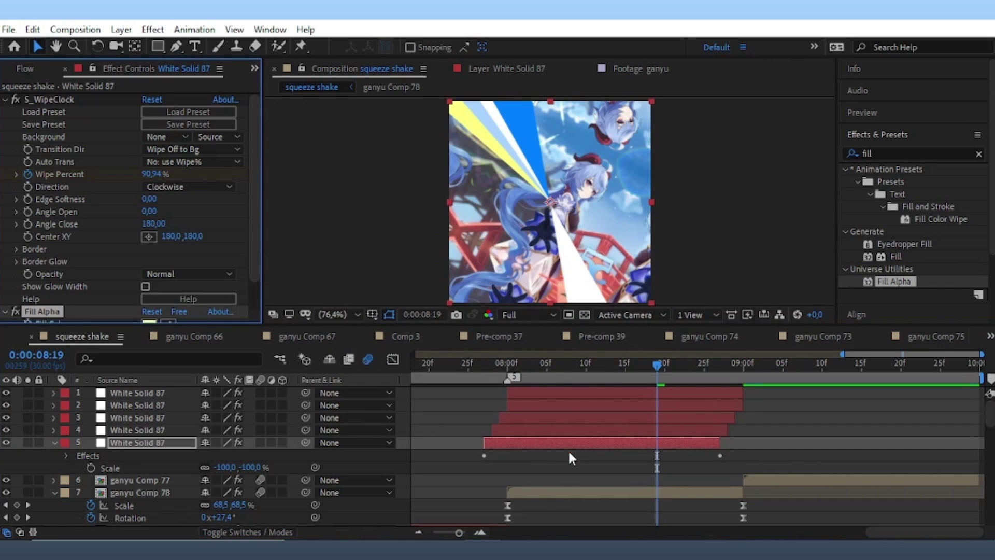
left_click(524, 418)
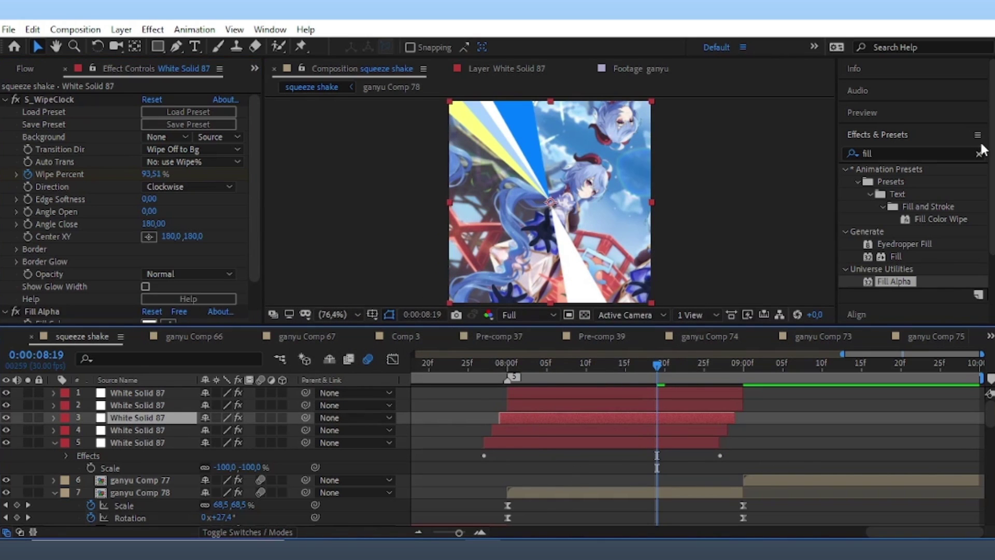
Apply S_WipeStripes to the third White Solid 87 layer.
double_click(879, 149)
type("stri")
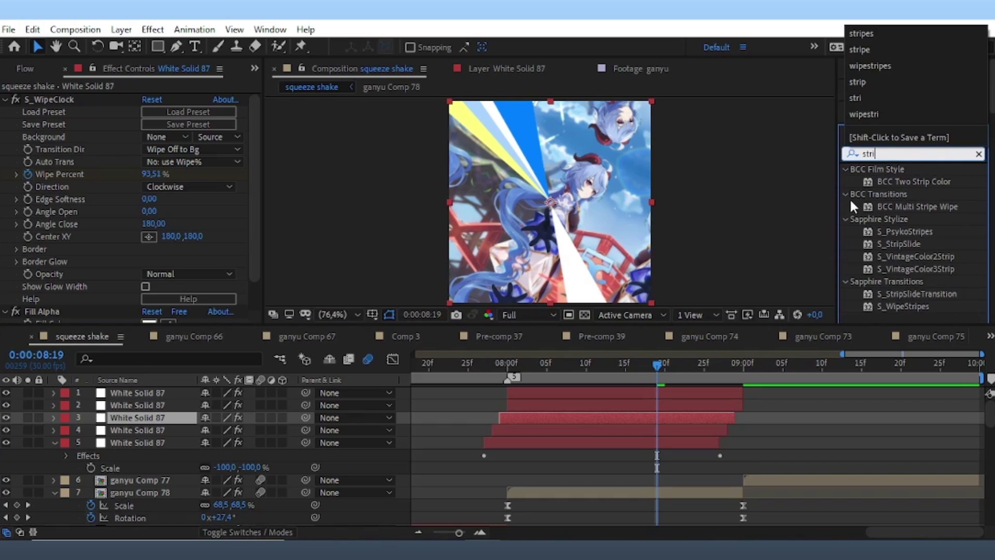
type("pes")
left_click_drag(909, 207, 483, 191)
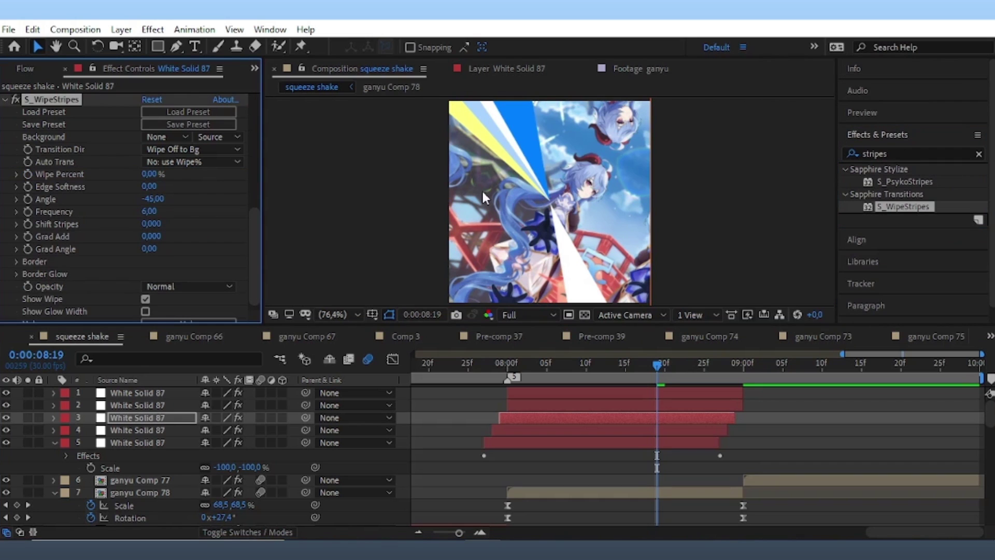
Set the stripe Frequency to 65 and Wipe Percent to 43%, then select layers 2 and 1.
left_click(150, 210)
type("5")
key("Return")
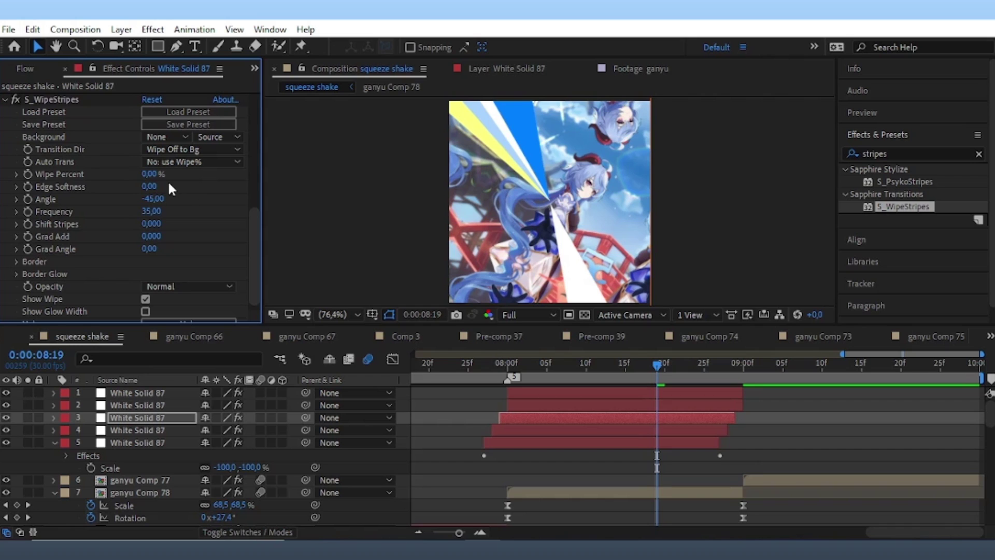
left_click_drag(150, 177, 164, 174)
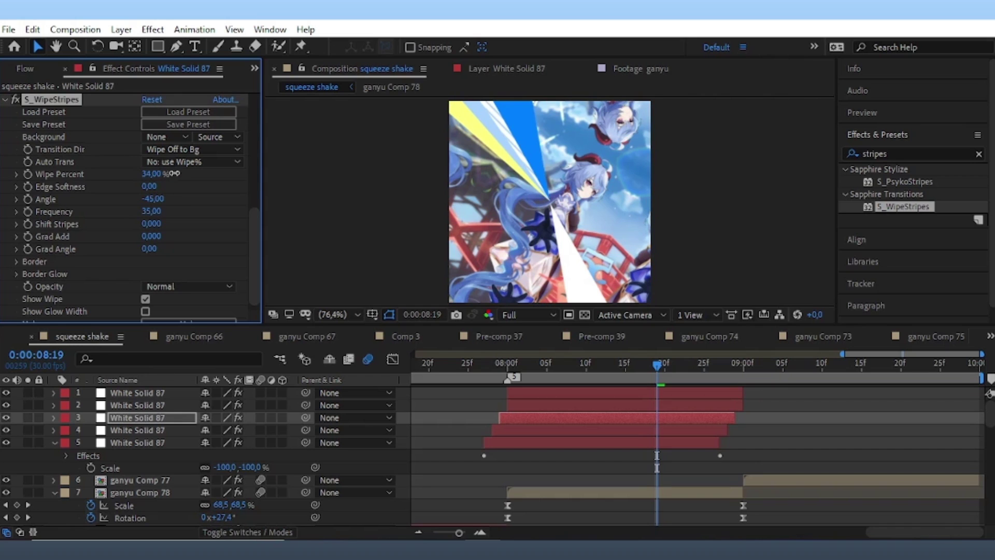
left_click(152, 211)
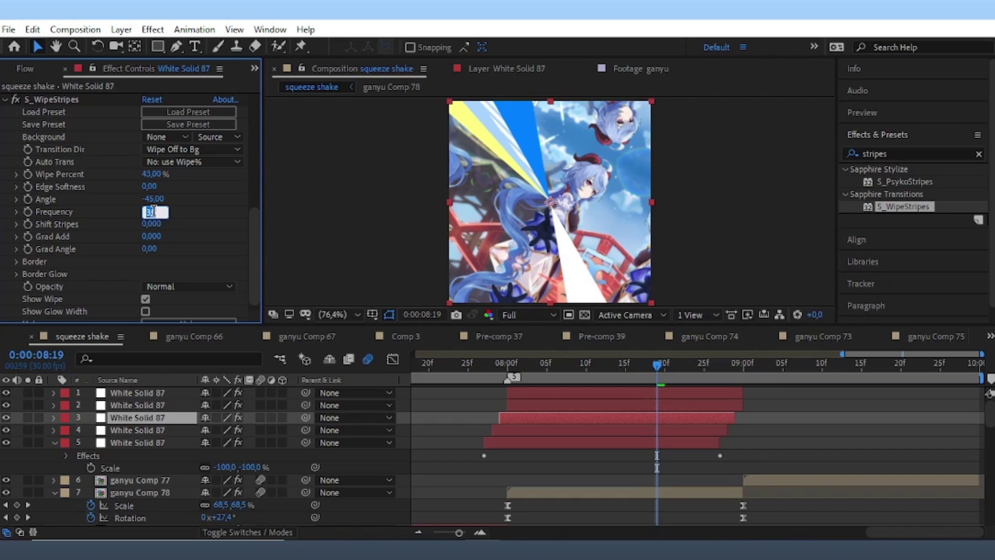
type("65")
key("Return")
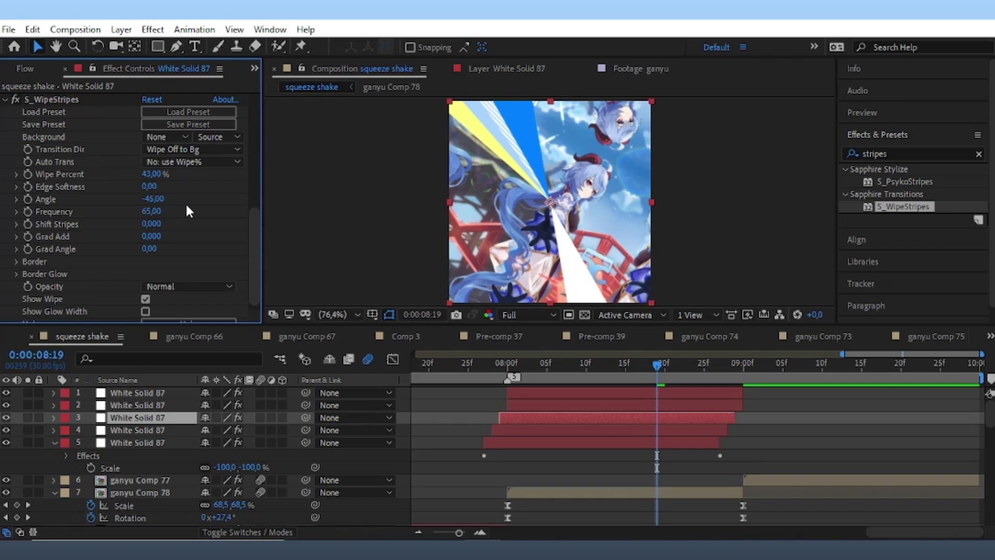
left_click(525, 406)
left_click(527, 393)
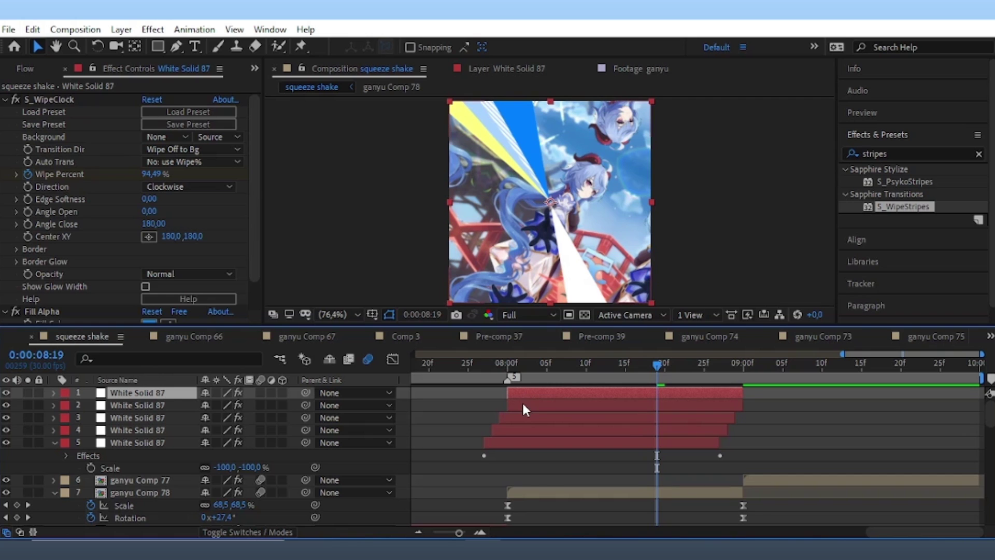
Duplicate the top White Solid 87 layer and start the new copy one frame earlier.
key("ctrl+d")
double_click(524, 406)
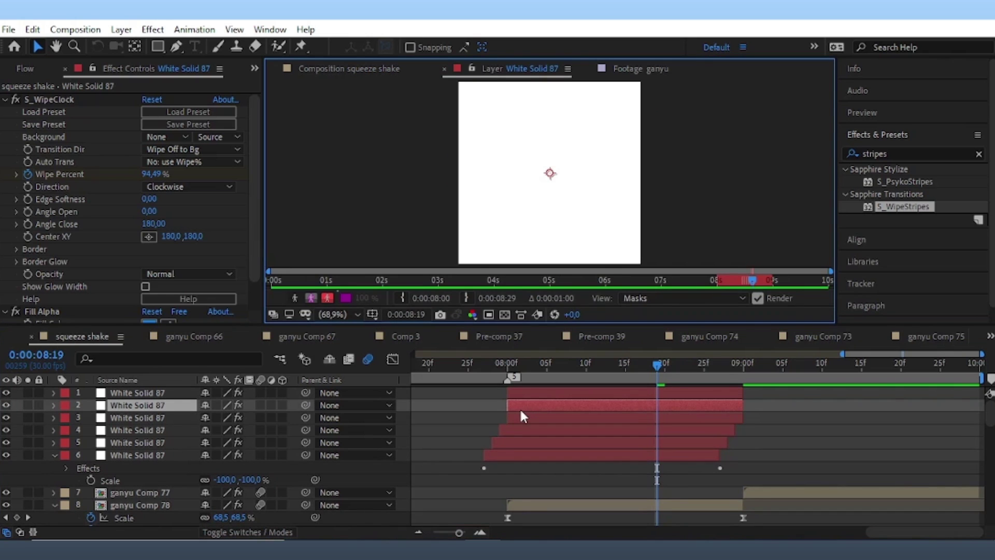
left_click_drag(524, 405, 517, 405)
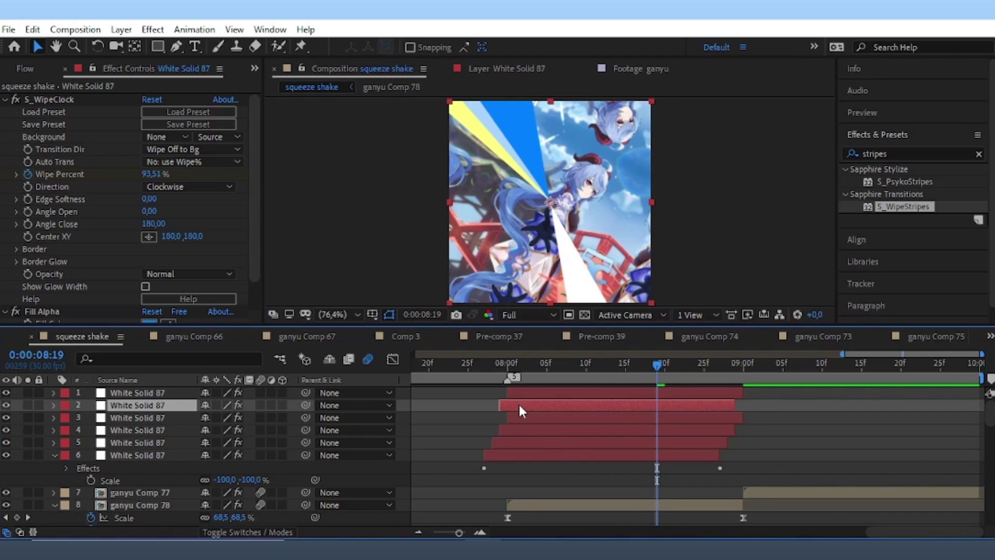
key("Delete")
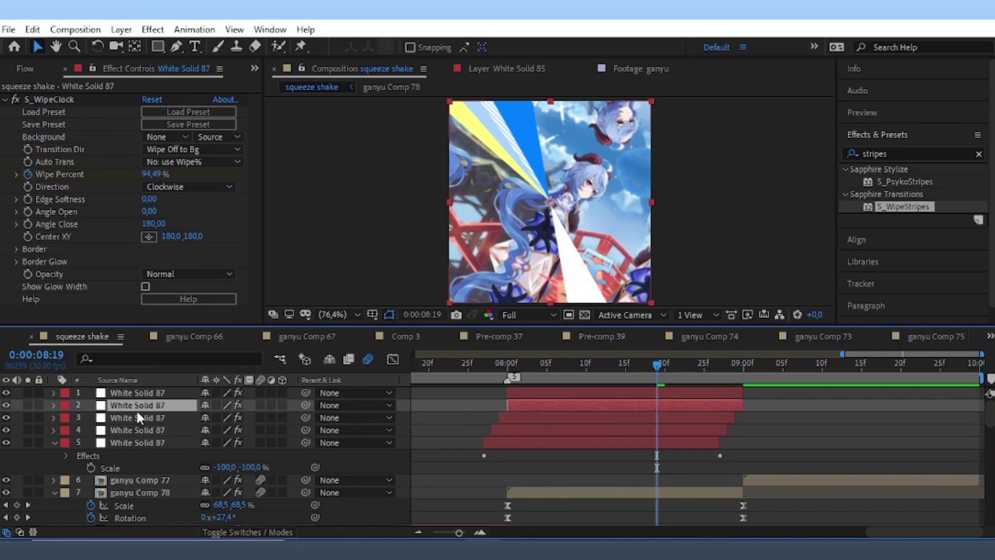
left_click_drag(136, 406, 150, 398)
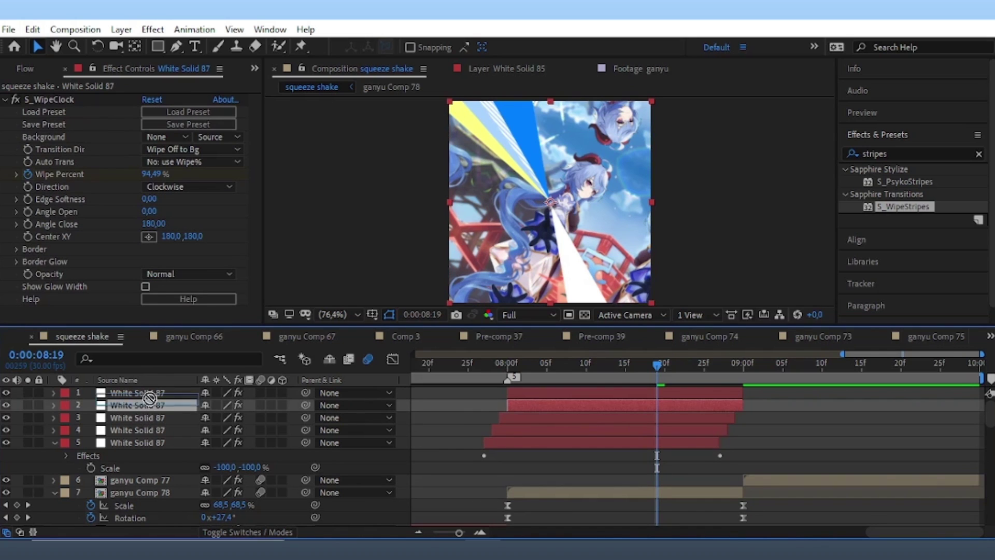
key("ctrl+d")
left_click(519, 403)
left_click_drag(518, 404, 512, 406)
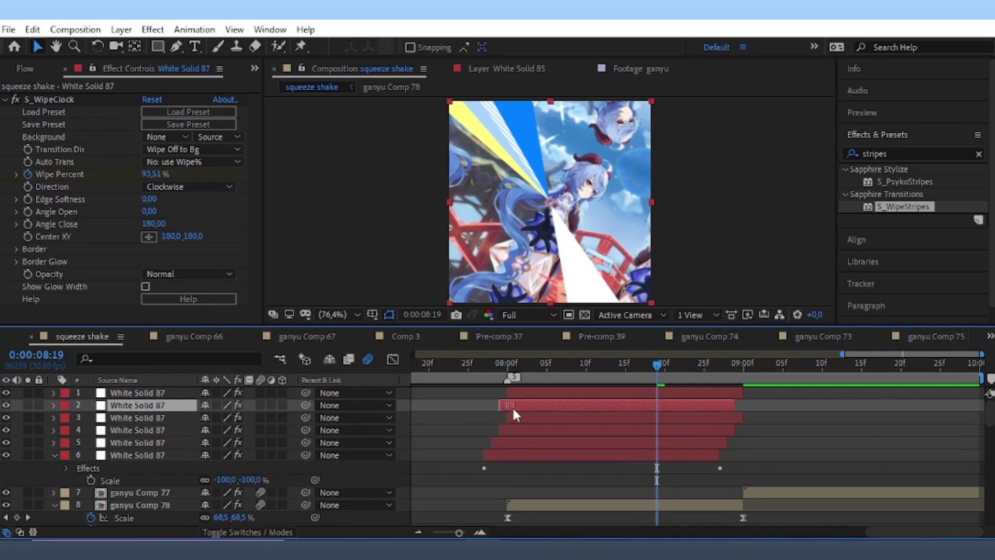
Apply Fill Alpha to the copy with a blue fill colour.
left_click(891, 154)
type("fill")
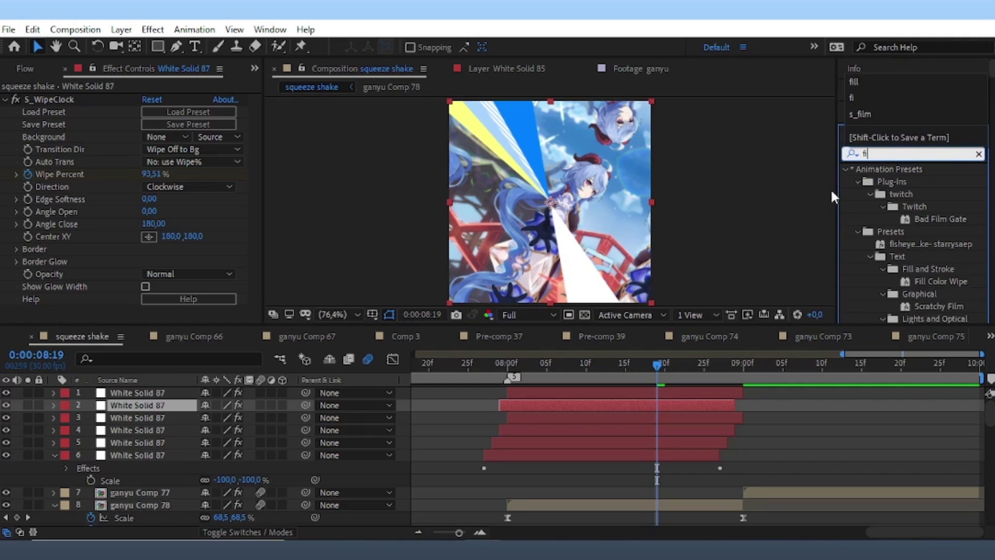
double_click(894, 281)
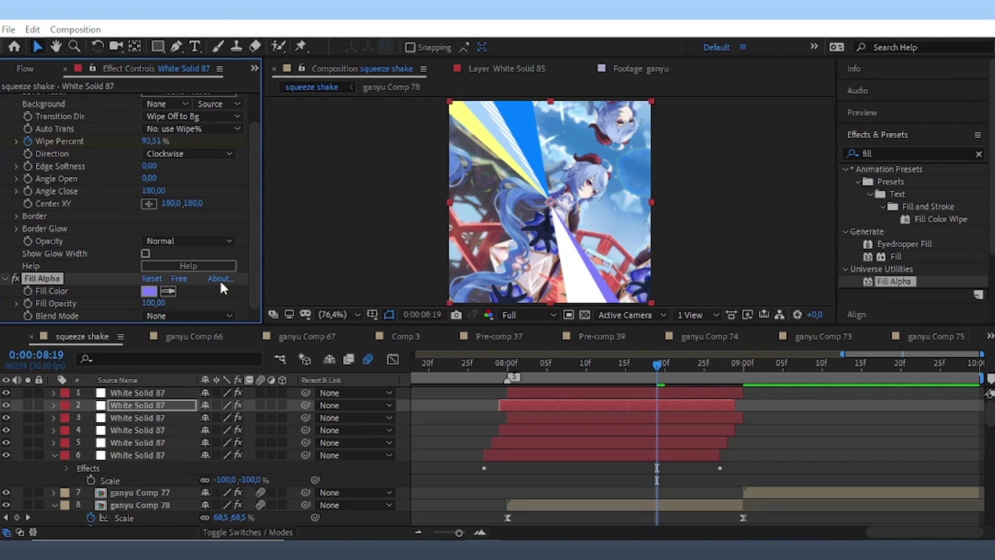
left_click(149, 291)
left_click(434, 197)
left_click(333, 407)
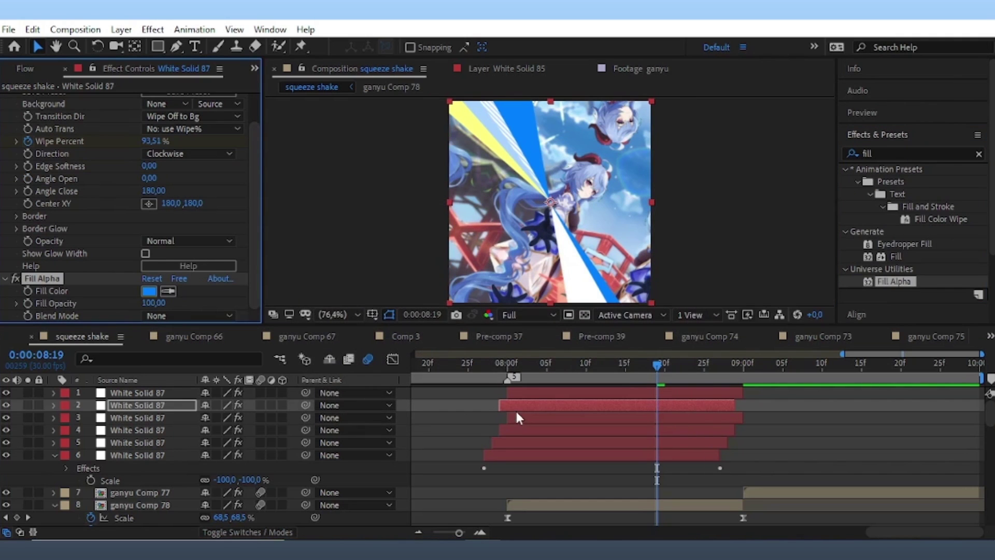
Duplicate the blue-filled layer and change the copy's fill to white.
key("ctrl+d")
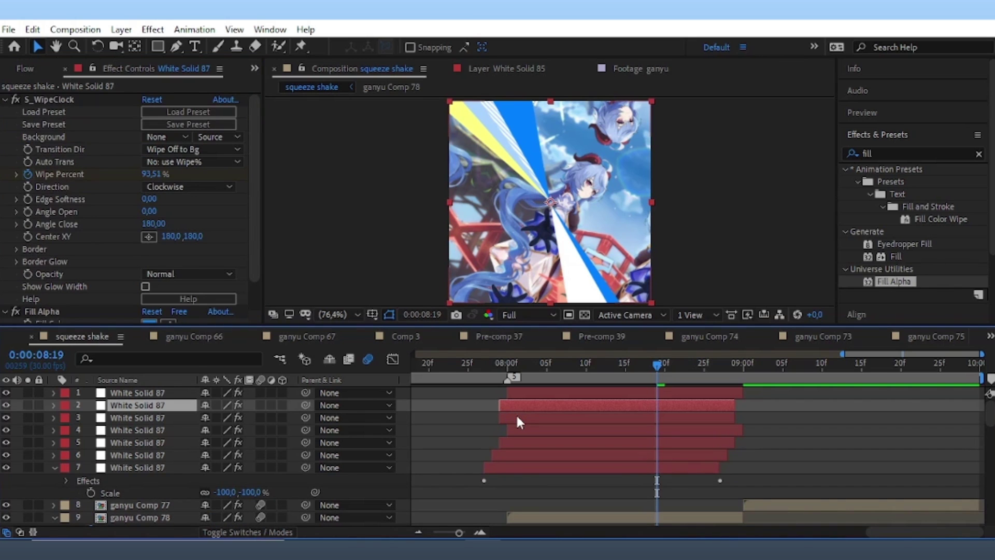
left_click(147, 316)
left_click(482, 287)
left_click(330, 406)
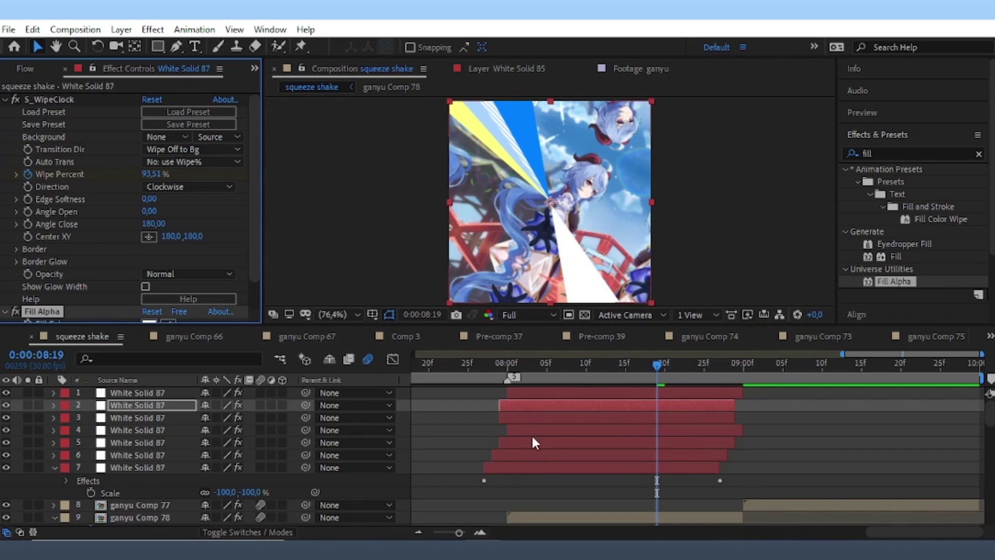
Shift the third layer earlier, give it a pale blue fill, and realign its timing.
left_click_drag(509, 422, 506, 423)
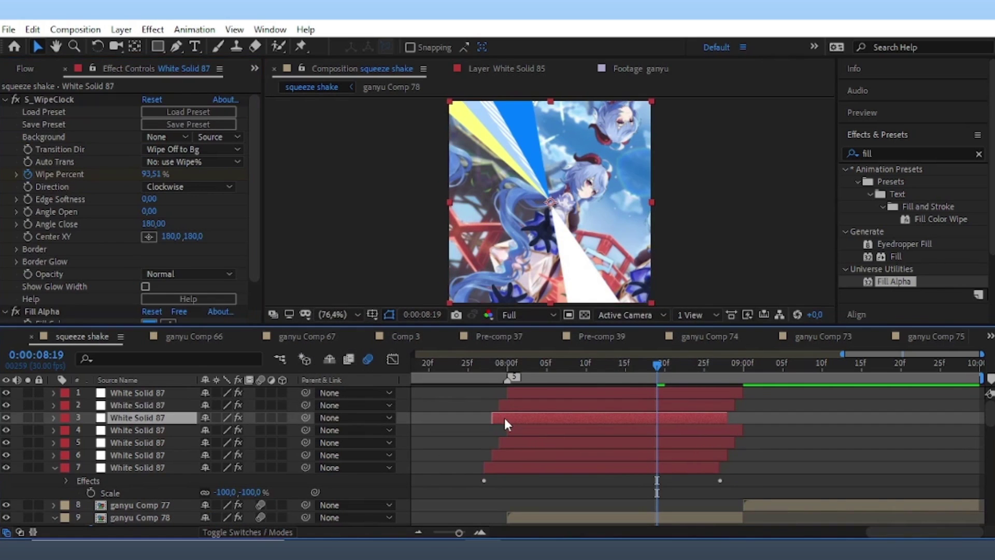
left_click(150, 321)
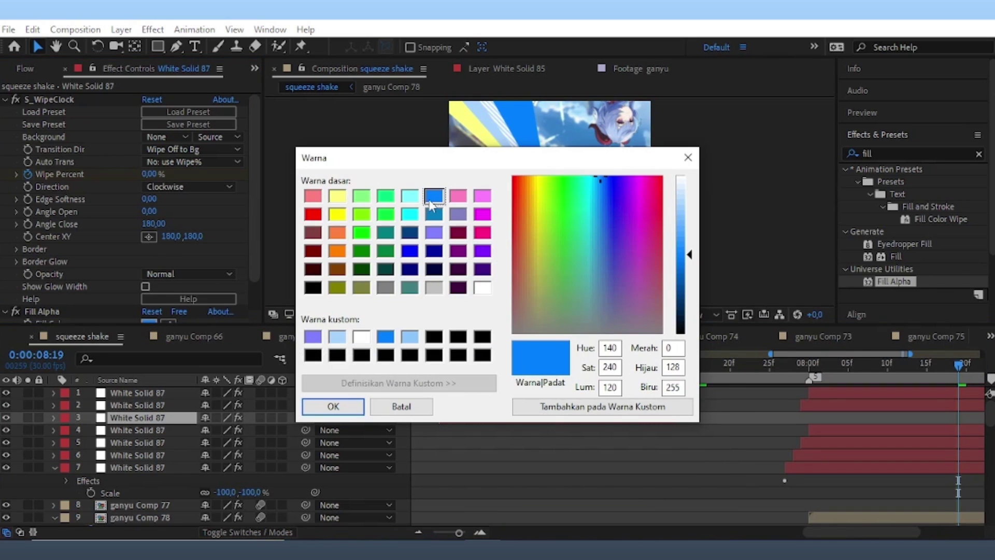
left_click(680, 214)
left_click(333, 407)
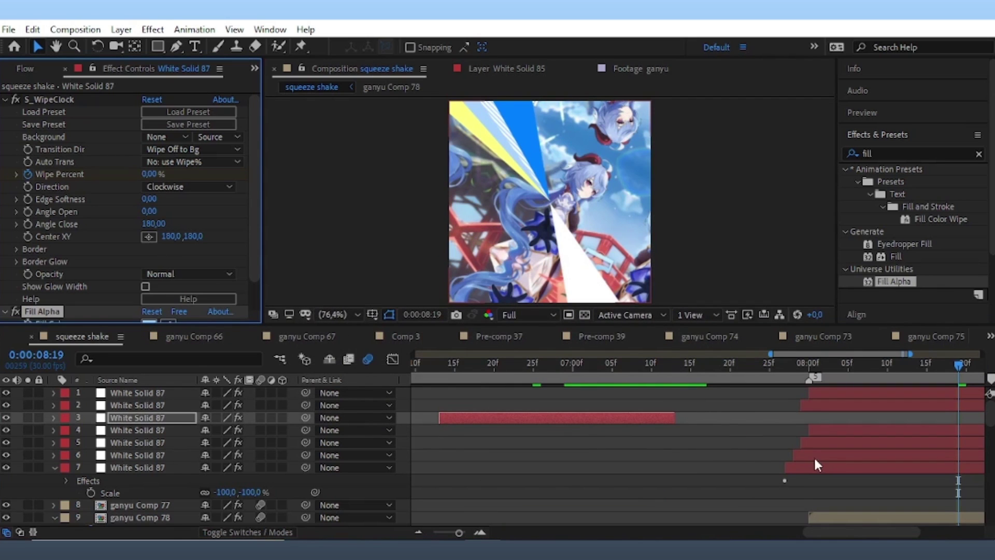
left_click_drag(450, 416, 804, 419)
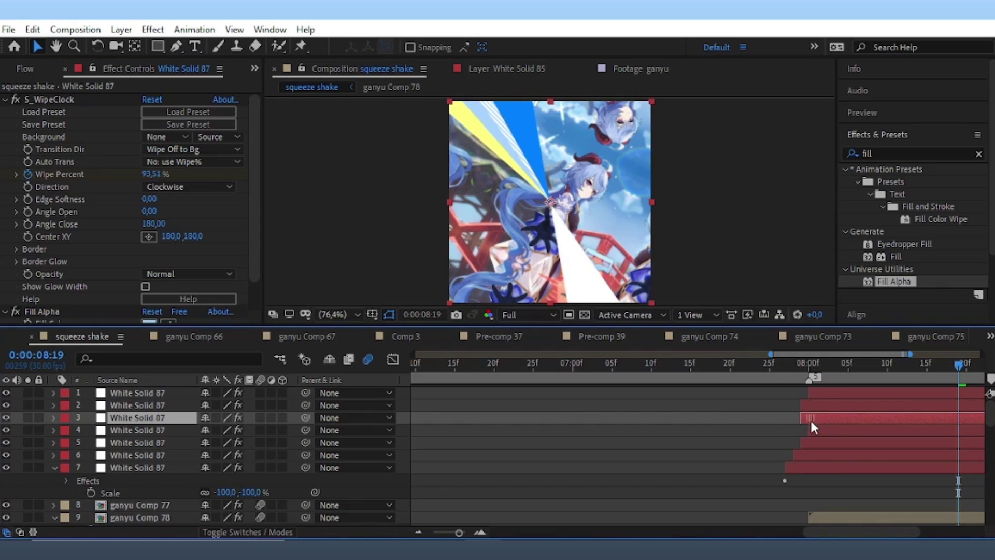
scroll(829, 526, "right", 3)
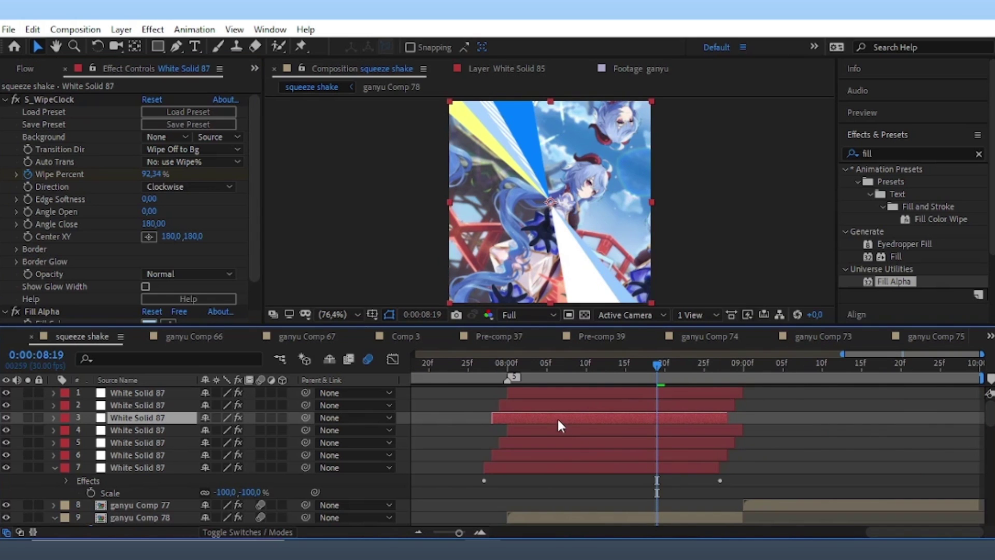
Duplicate the light blue layer one frame earlier and fill the copy light yellow.
key("ctrl+d")
left_click_drag(505, 425, 502, 429)
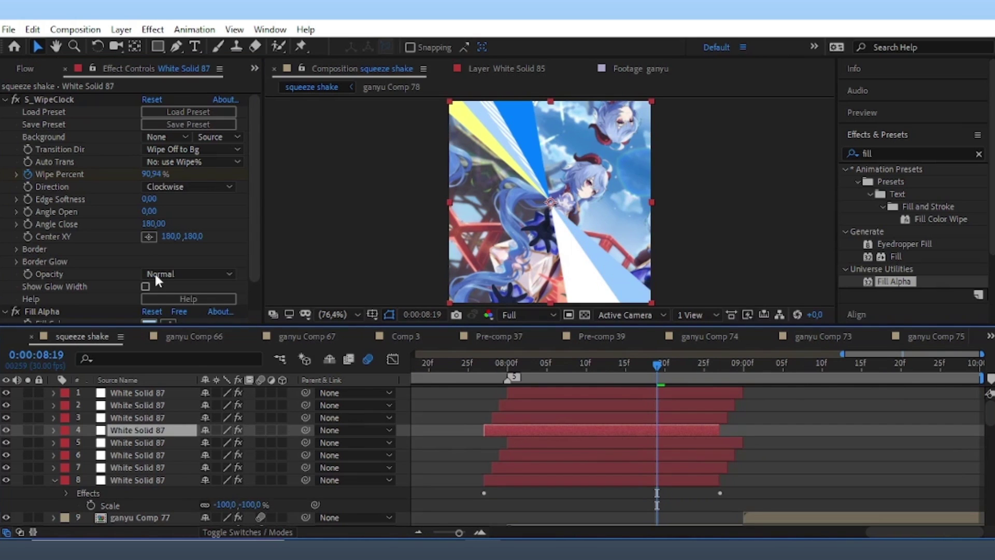
scroll(158, 280, "down", 1)
left_click(149, 291)
left_click(337, 196)
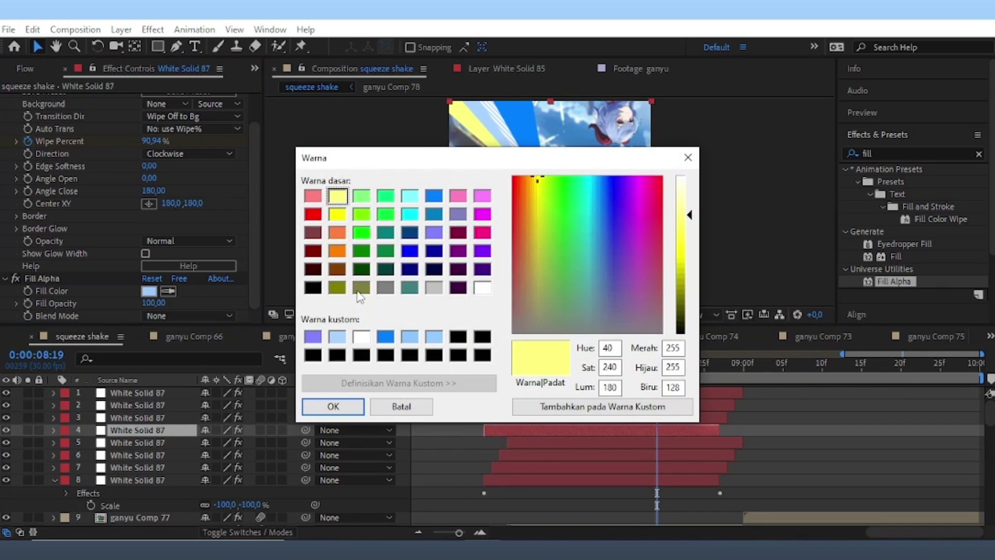
left_click(372, 409)
Check layer 6's stripe wipe effect and the second layer, then clear the selection.
left_click(507, 454)
scroll(78, 275, "down", 4)
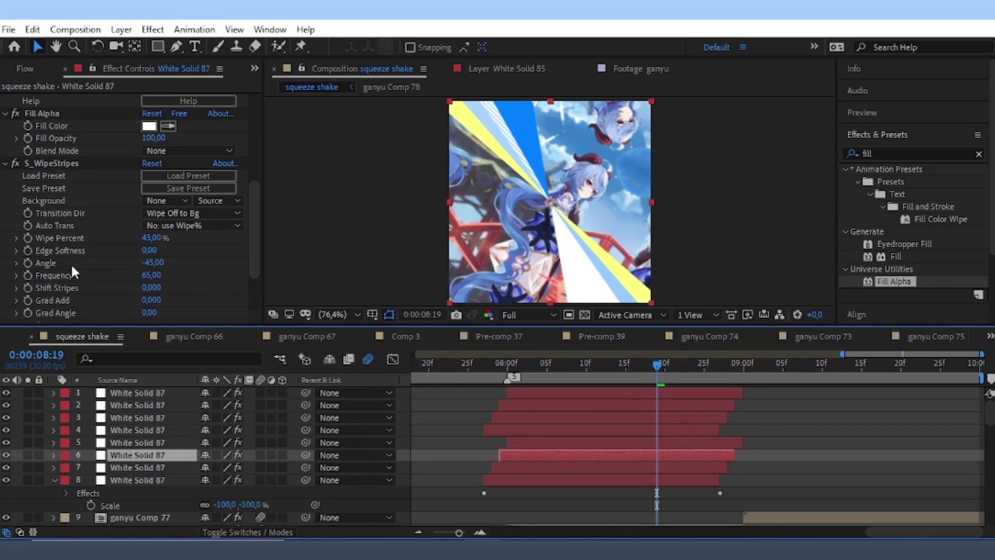
left_click(56, 163)
double_click(527, 400)
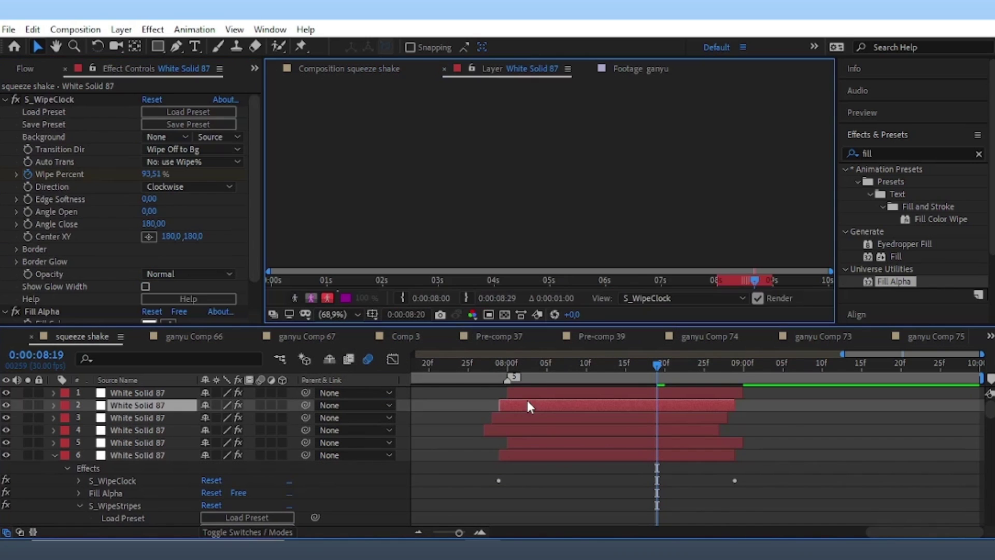
left_click(368, 65)
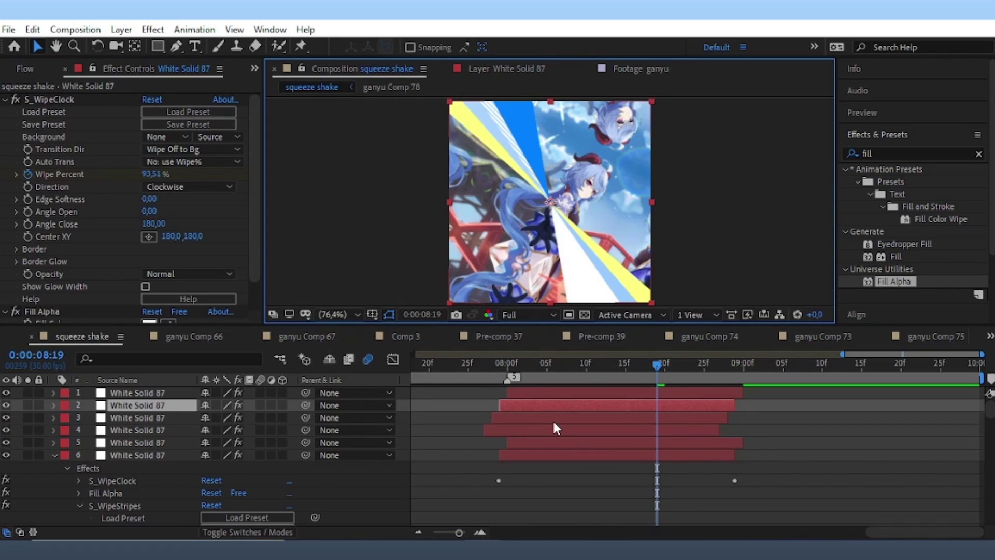
left_click(743, 283)
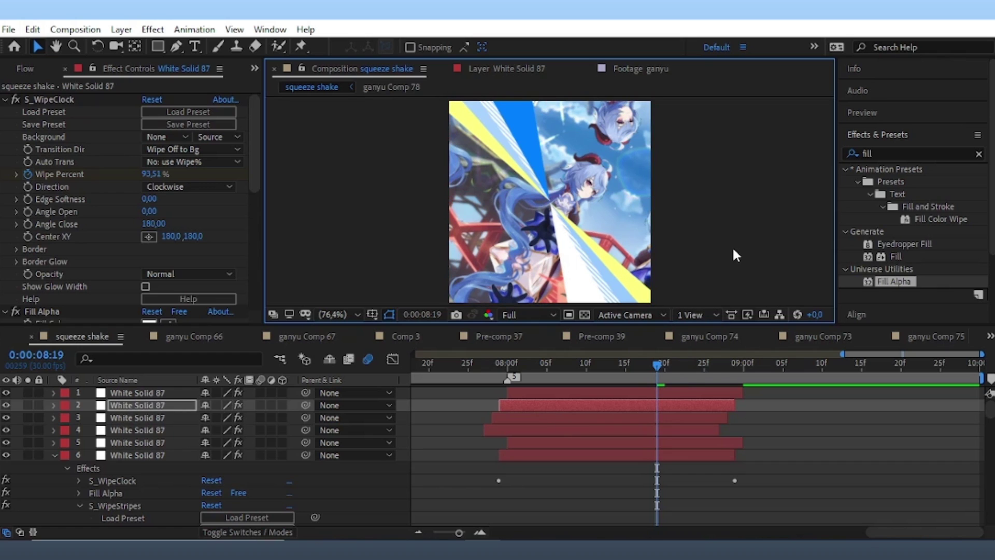
Apply Fill Alpha with a blue fill to the top White Solid 87 wedge.
left_click(596, 392)
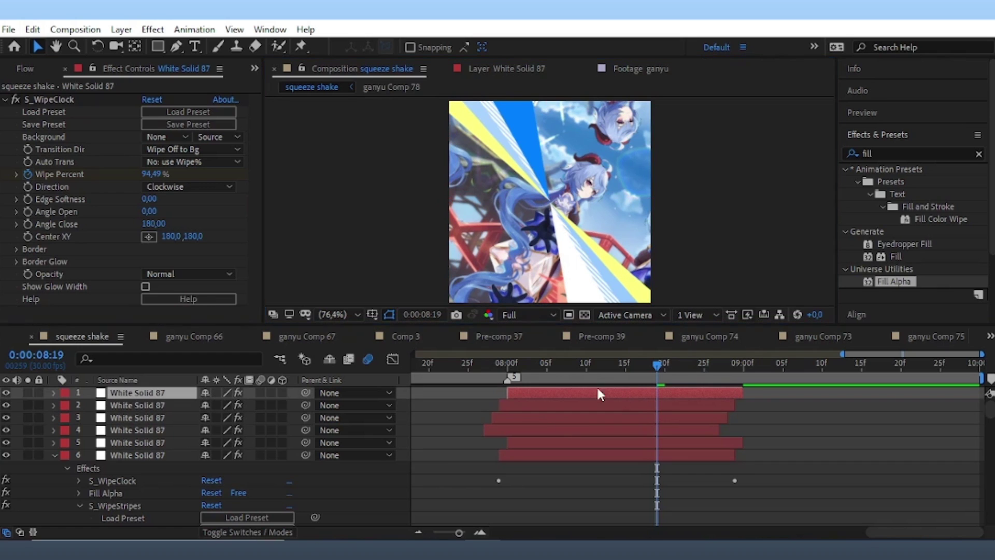
double_click(891, 281)
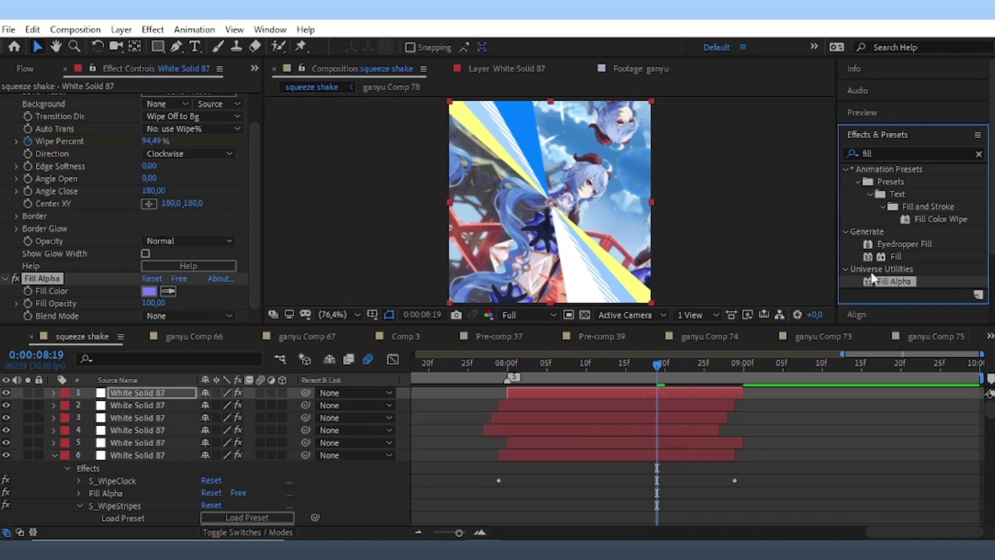
left_click(149, 291)
left_click(371, 352)
left_click(329, 405)
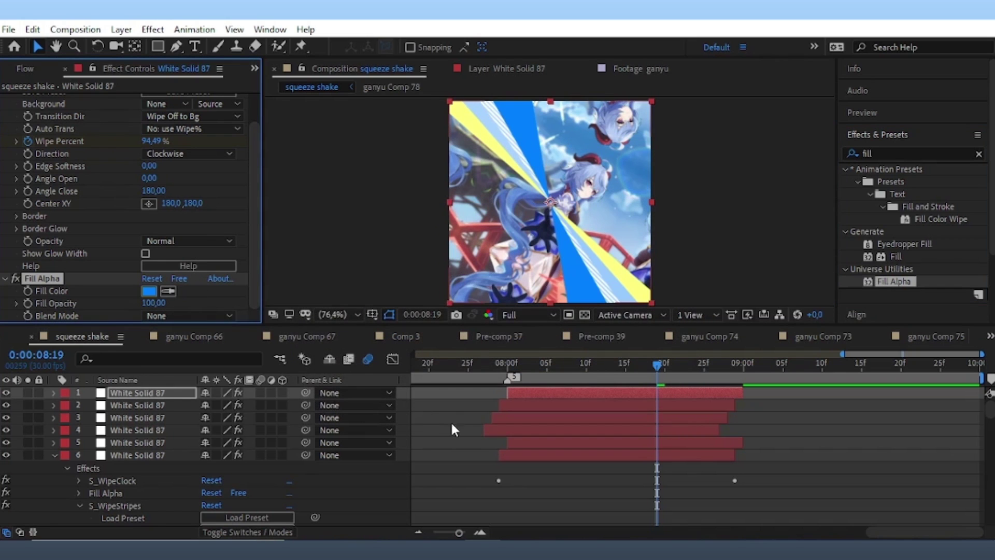
left_click(448, 440)
Collapse layer 6's effects and select all eight White Solid 87 layers.
left_click(551, 390)
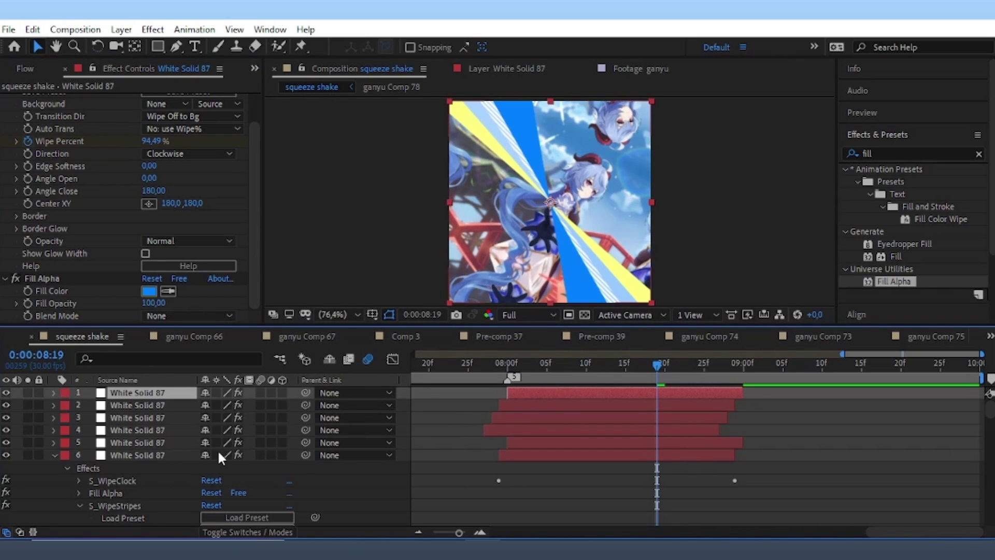
left_click(54, 455)
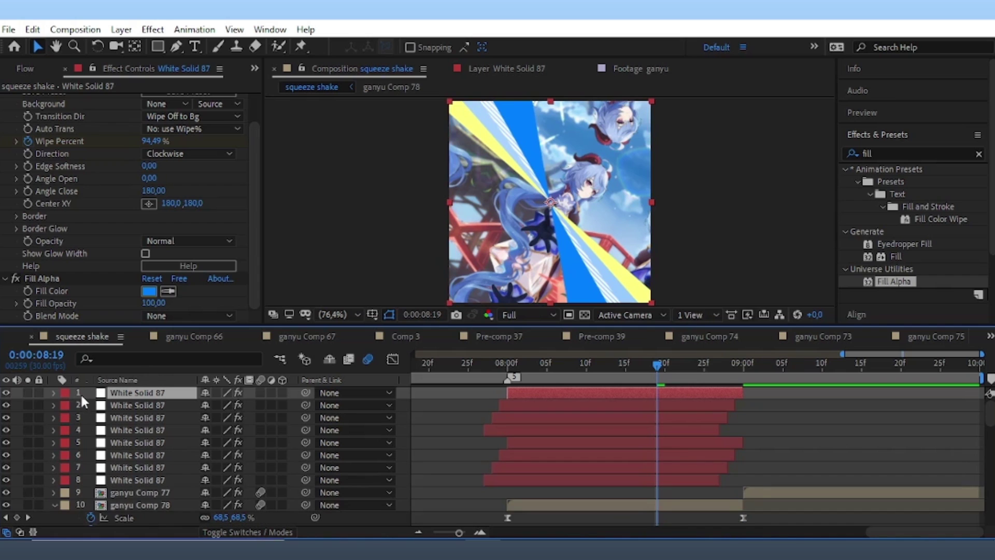
left_click(104, 463, "shift")
left_click(107, 475, "shift")
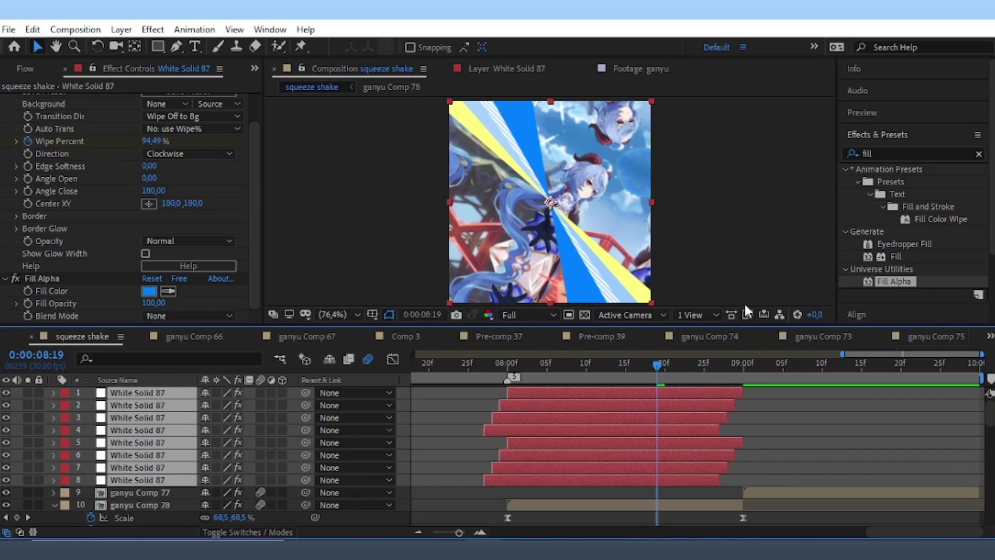
Search 'cc for' and apply CC Force Motion Blur at 8 samples to layer 1 only.
left_click(676, 395)
left_click(880, 151)
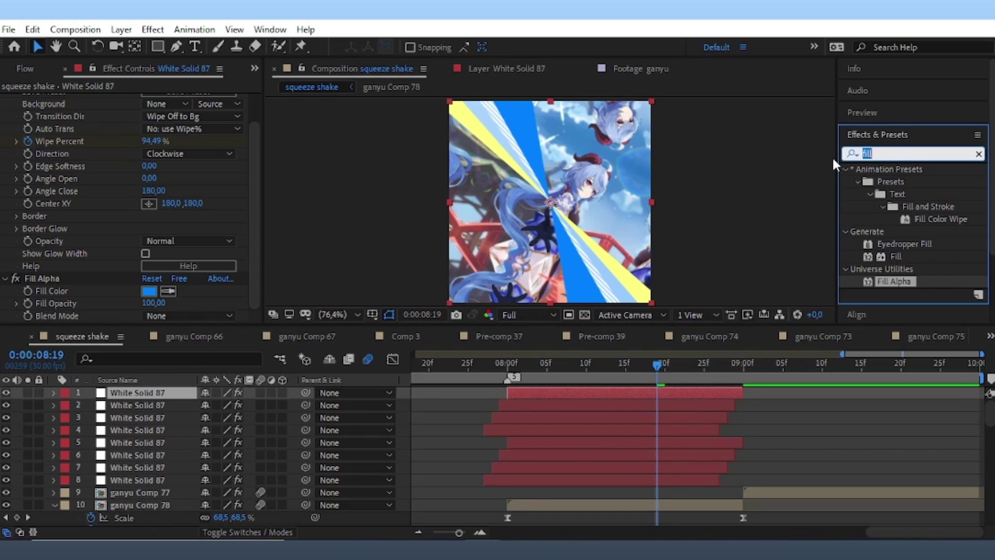
type("cc for")
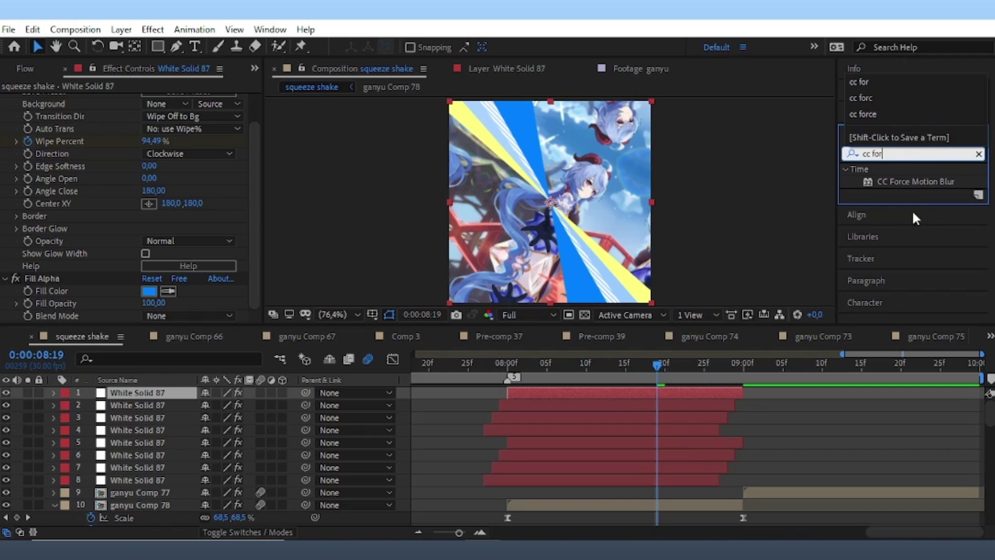
double_click(925, 182)
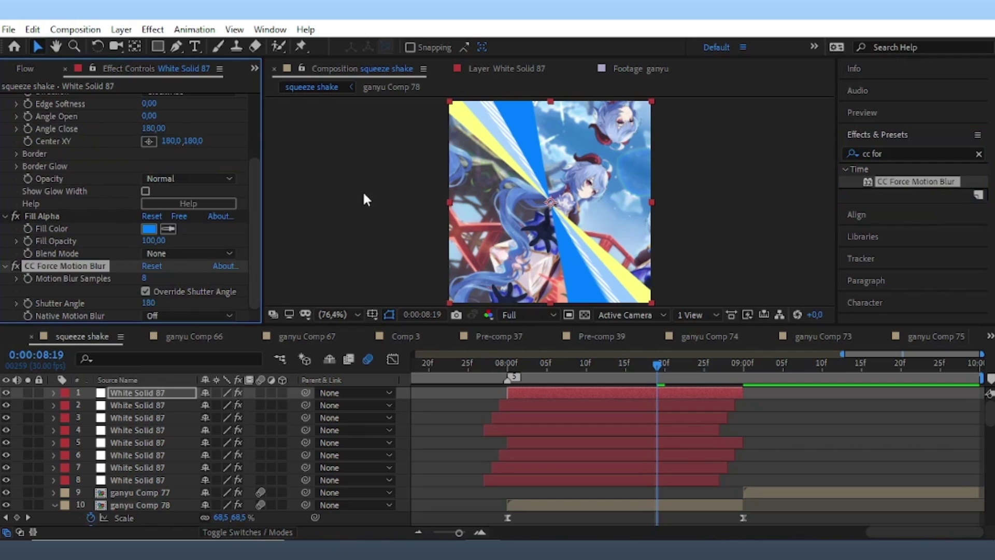
left_click(86, 265)
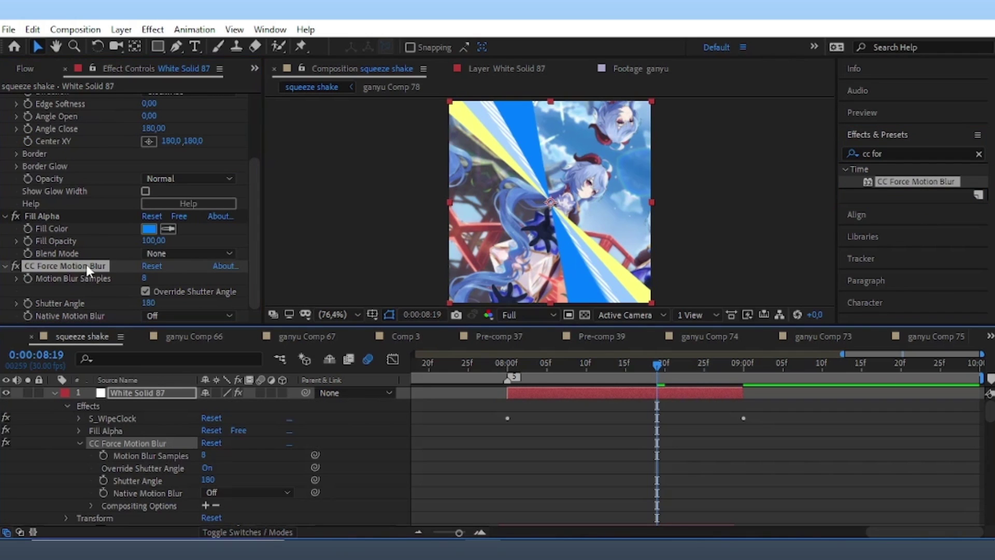
left_click(55, 393)
left_click_drag(83, 400, 151, 467)
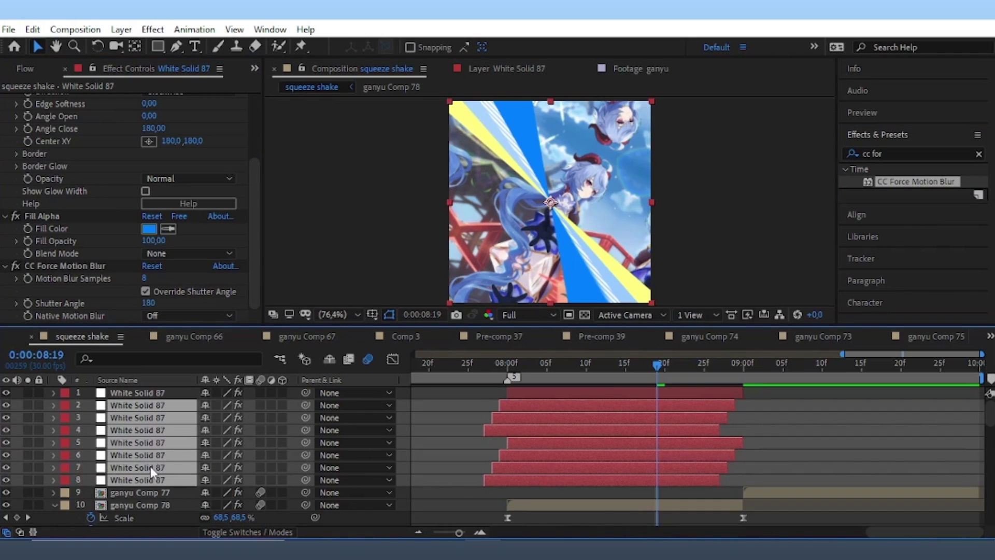
left_click(709, 270)
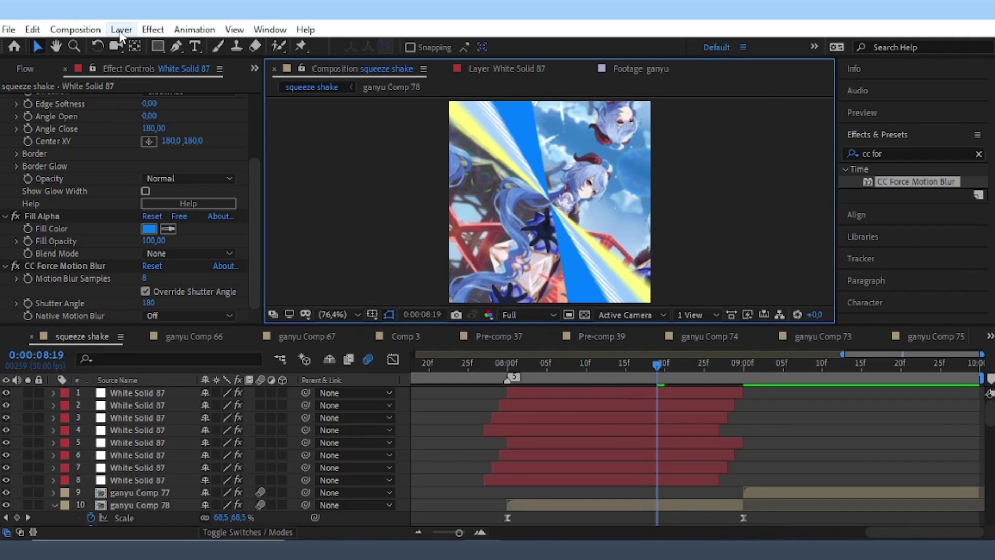
Select and cut the eight White Solid 86 layers from the stack.
scroll(539, 394, "down", 3)
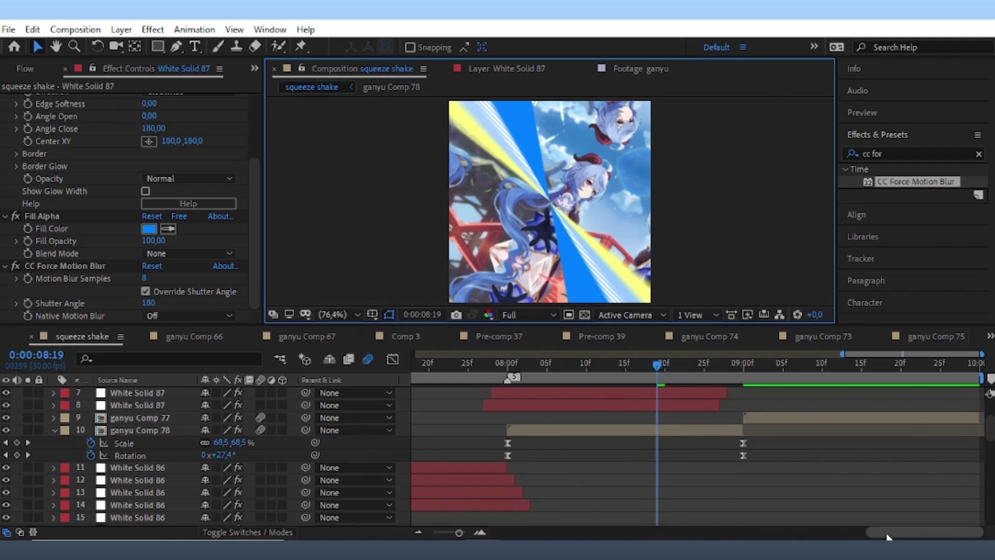
scroll(705, 470, "down", 3)
scroll(838, 524, "left", 5)
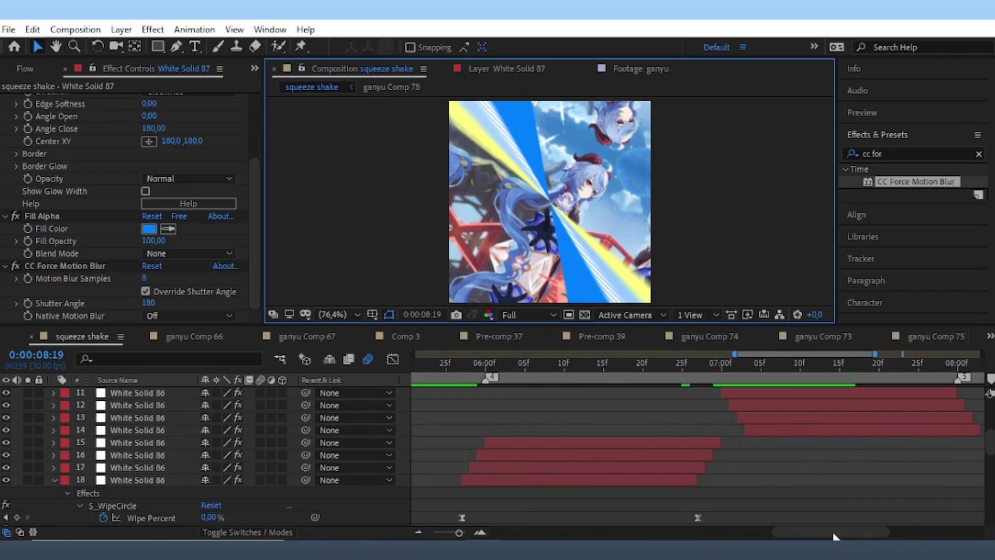
scroll(765, 466, "up", 2)
scroll(94, 408, "down", 2)
left_click(85, 394)
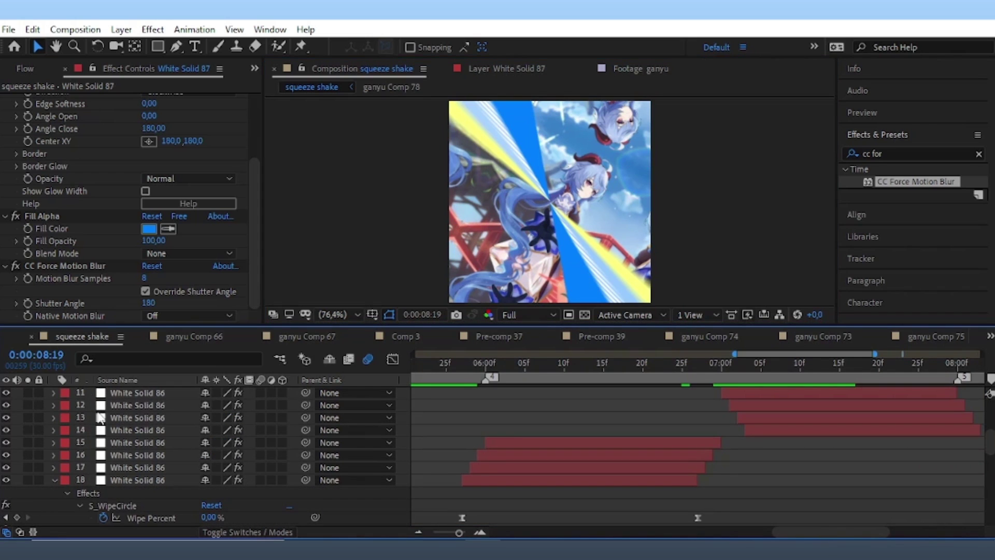
left_click_drag(88, 388, 117, 481)
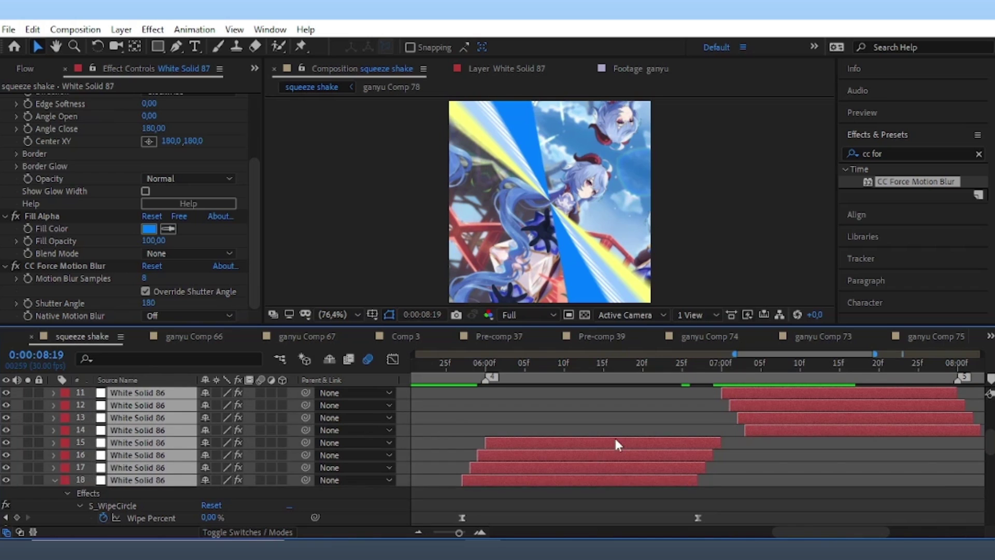
key("Delete")
Paste the White Solid 86 layers on top at 08:18 and shift them to about 8–9 seconds.
scroll(814, 537, "right", 5)
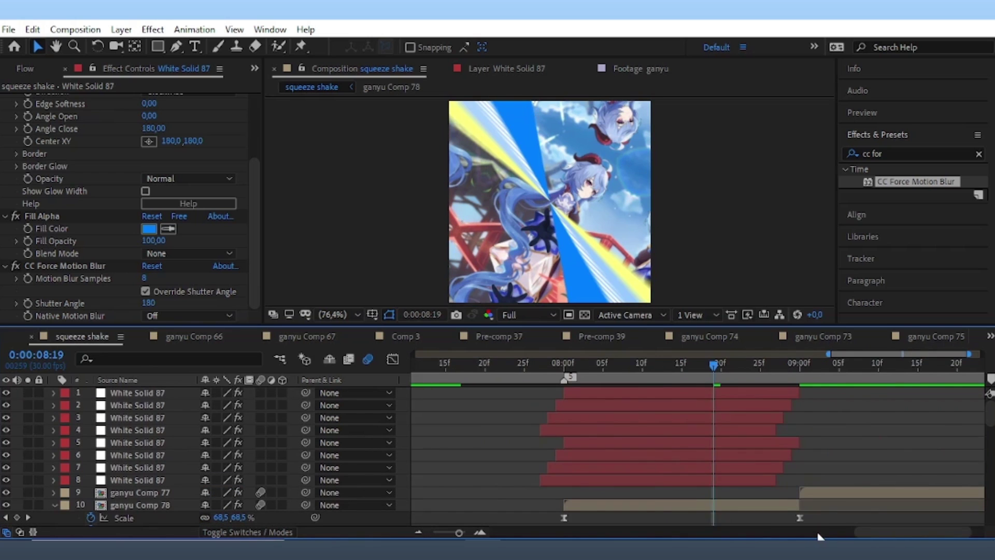
left_click(618, 394)
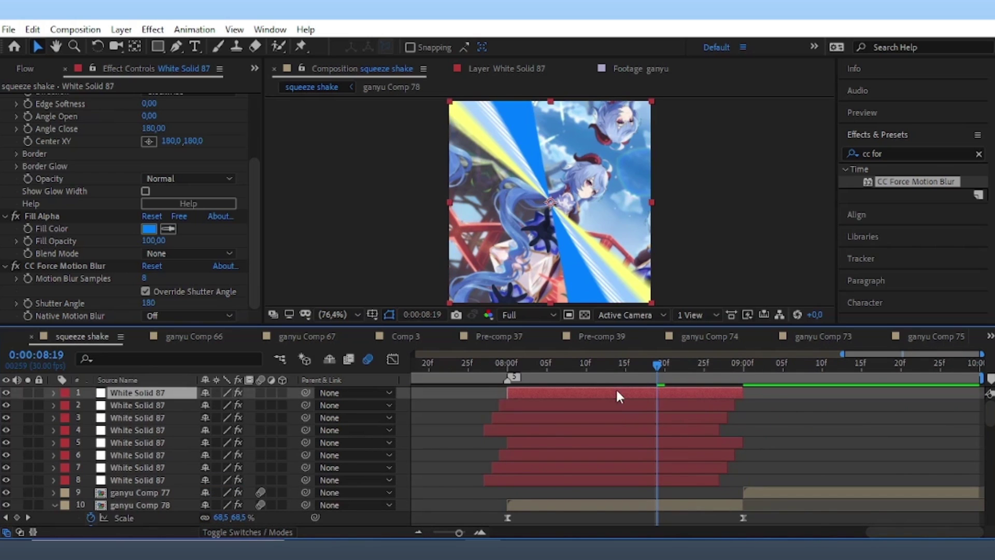
left_click_drag(842, 354, 417, 354)
left_click_drag(710, 538, 722, 538)
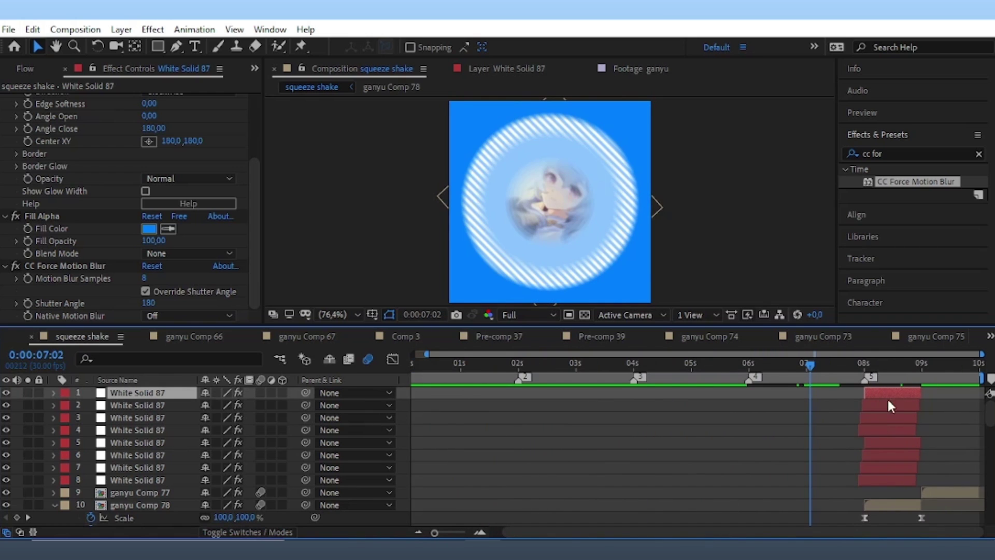
left_click(897, 375)
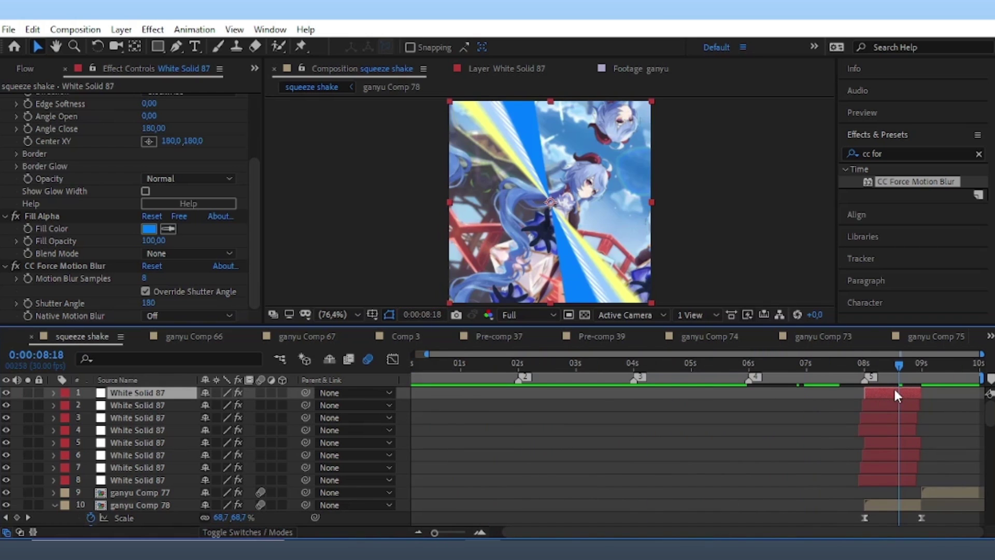
key("ctrl+v")
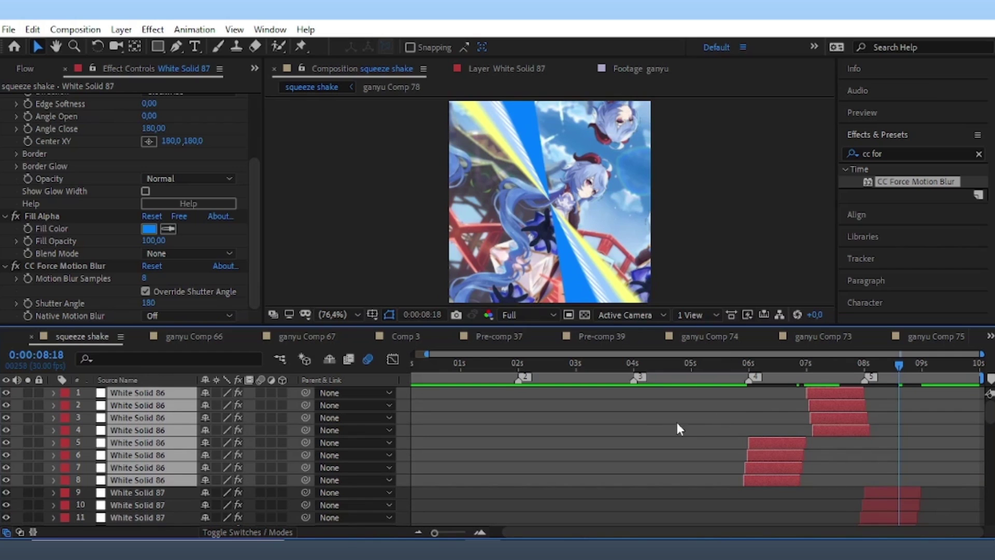
mouse_move(767, 464)
left_mouse_down()
mouse_move(887, 477)
mouse_move(880, 463)
left_mouse_up()
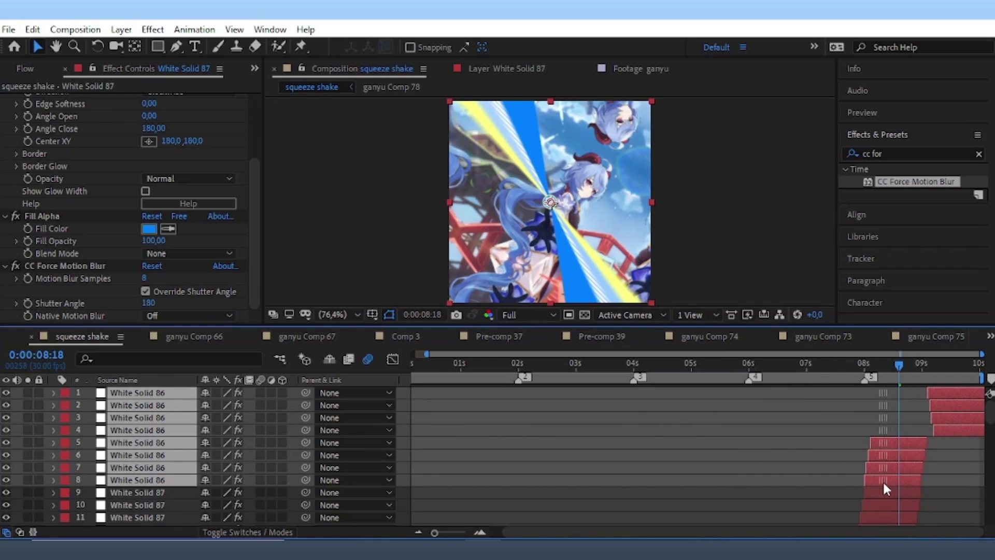
Zoom in around 8 seconds and preview the transition from 08:01.
left_click_drag(418, 355, 822, 442)
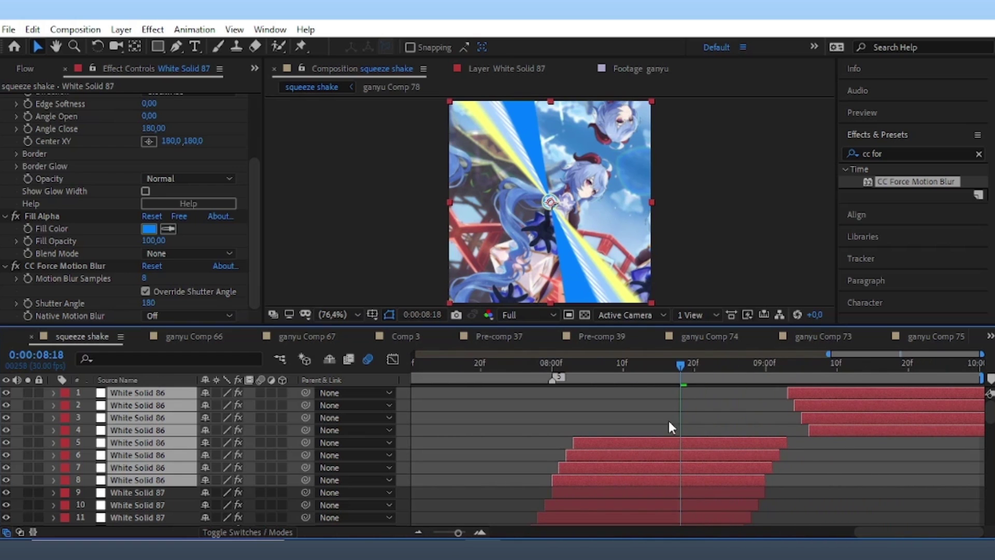
left_click_drag(580, 364, 558, 366)
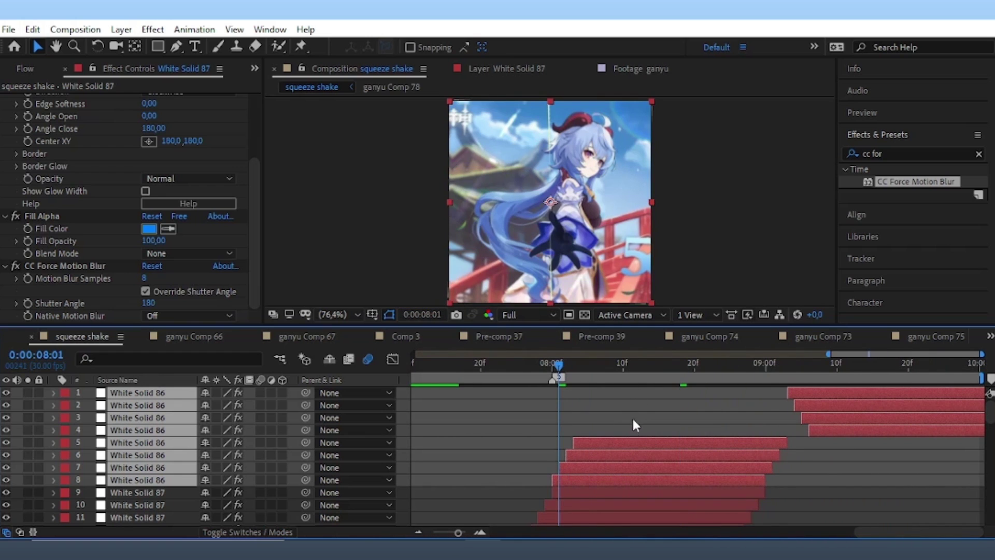
key("space")
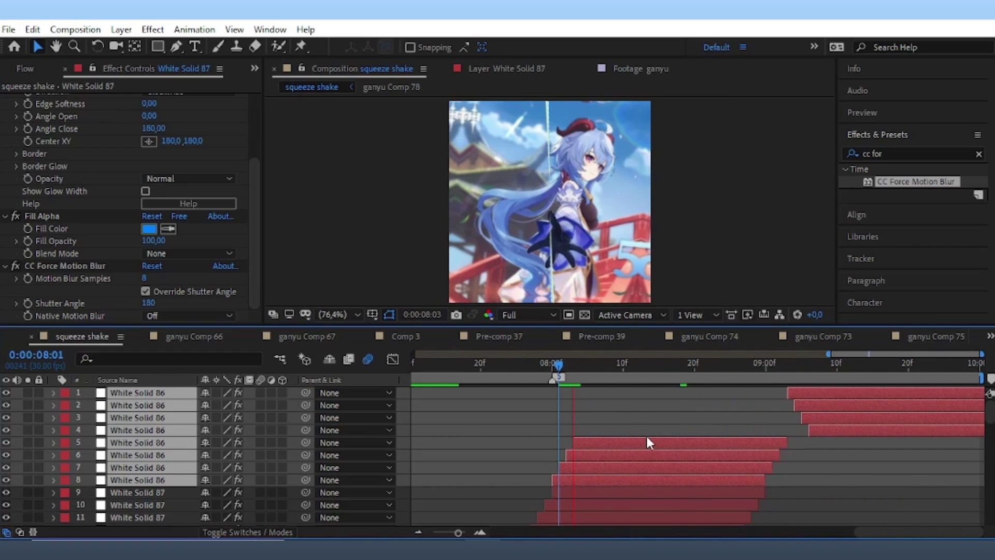